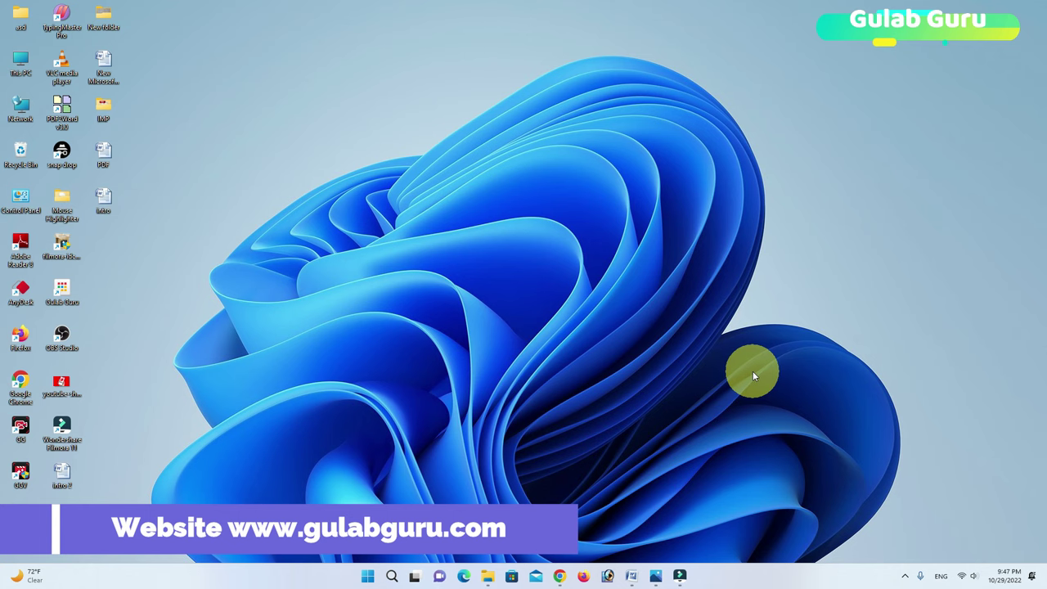
Launch Microsoft Word by running winword from the Run dialog, opening blank Document5
key(super+r)
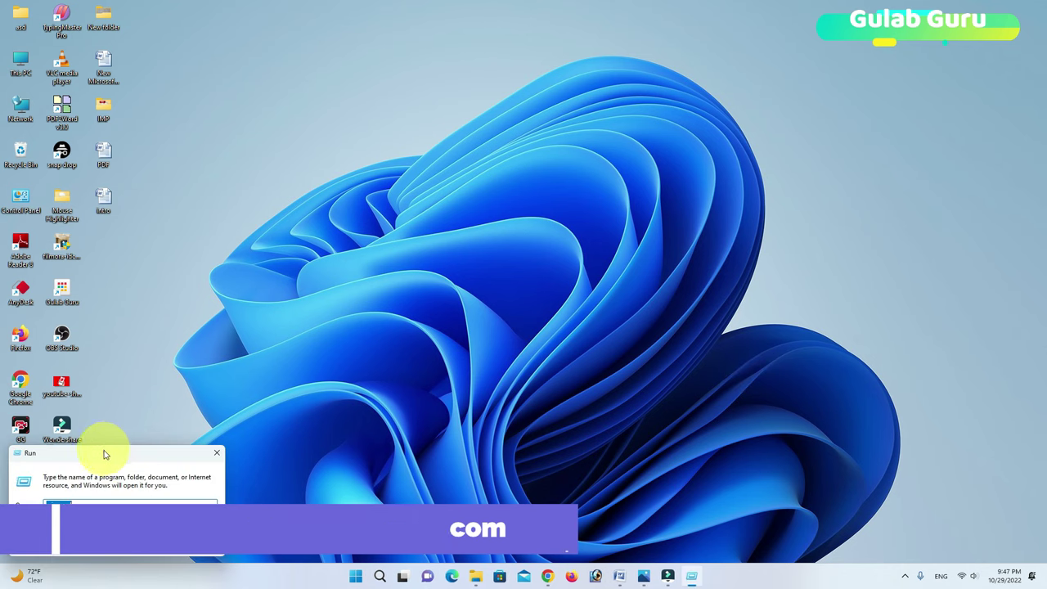
drag(105, 453, 562, 224)
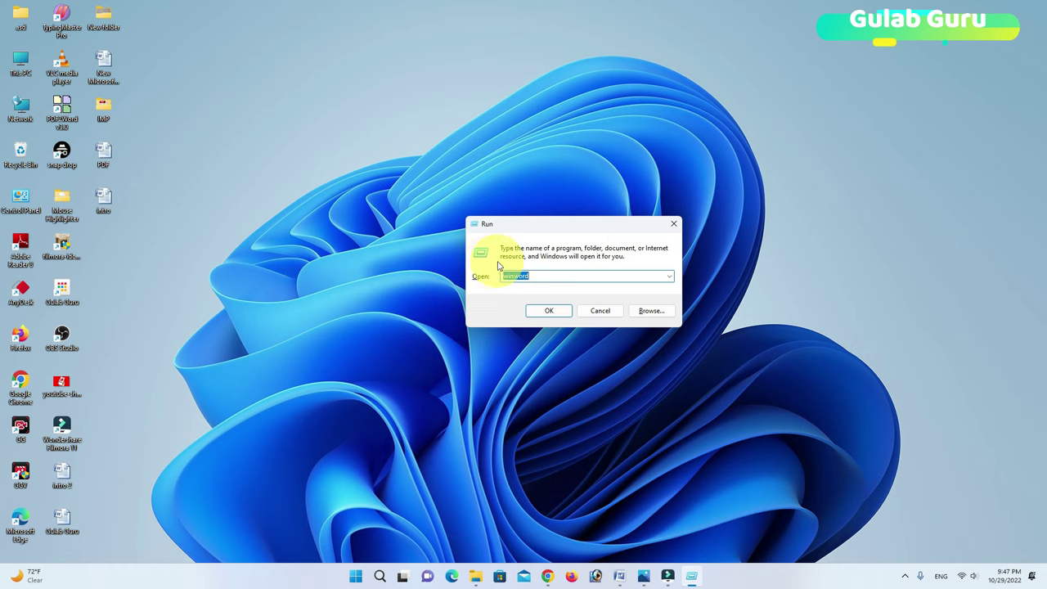
click(550, 312)
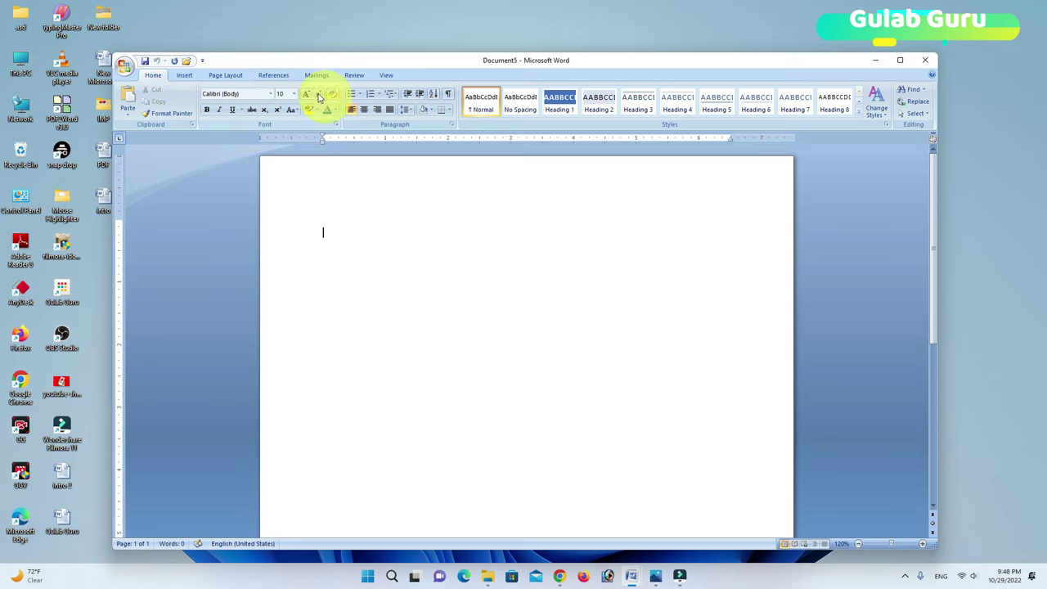
Cycle three times through the References, Page Layout, Insert and Home tabs, finishing on References
click(274, 74)
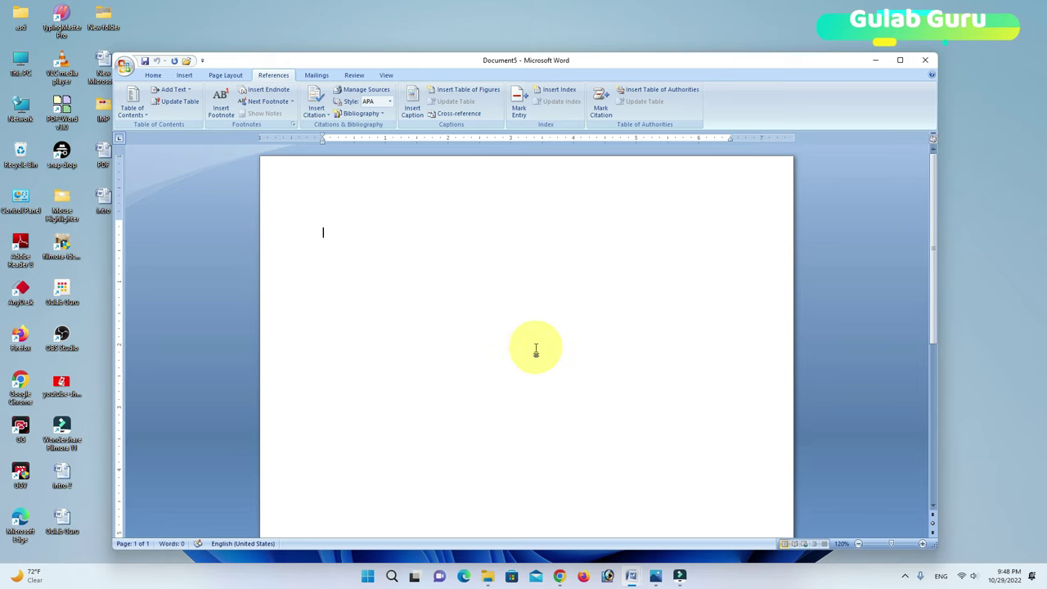
click(234, 77)
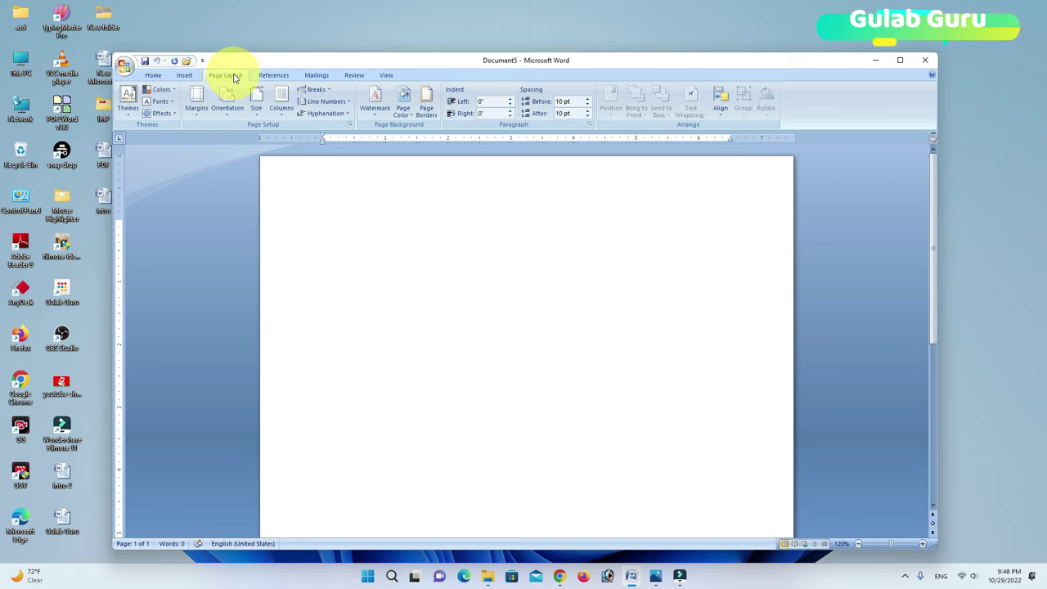
click(185, 77)
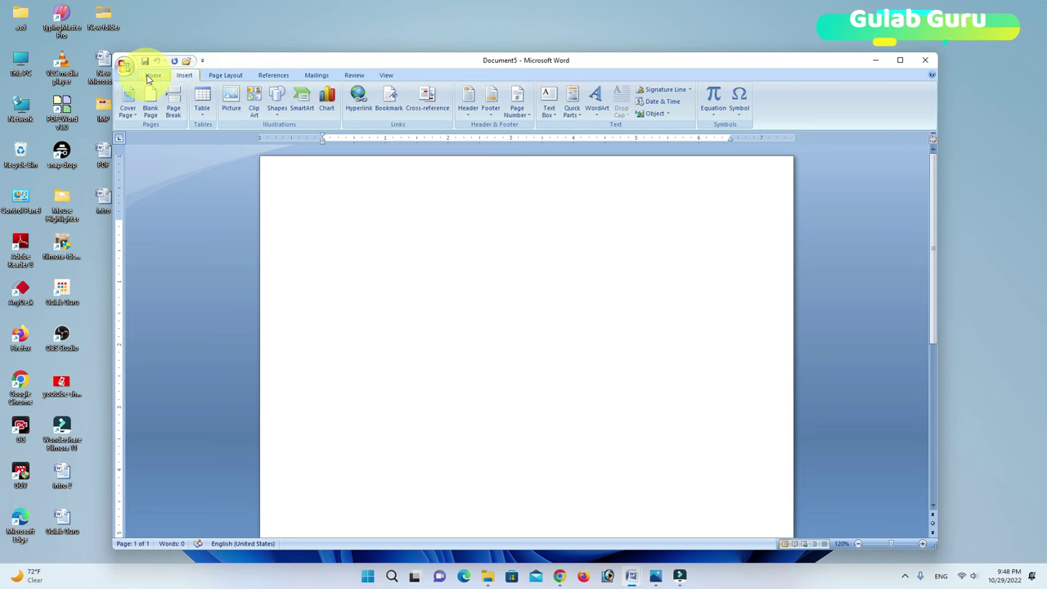
click(149, 76)
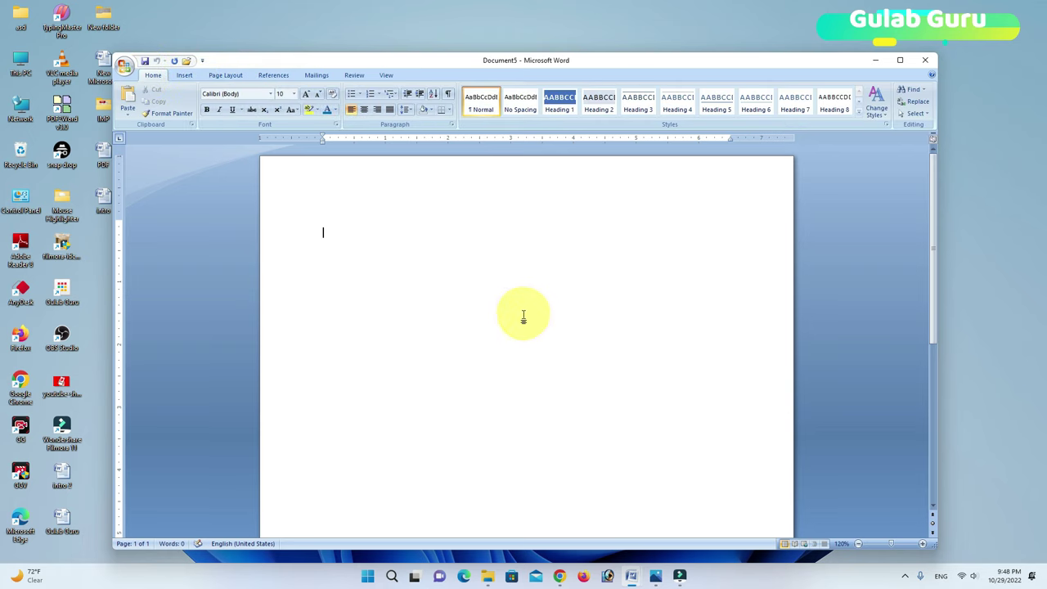
click(273, 75)
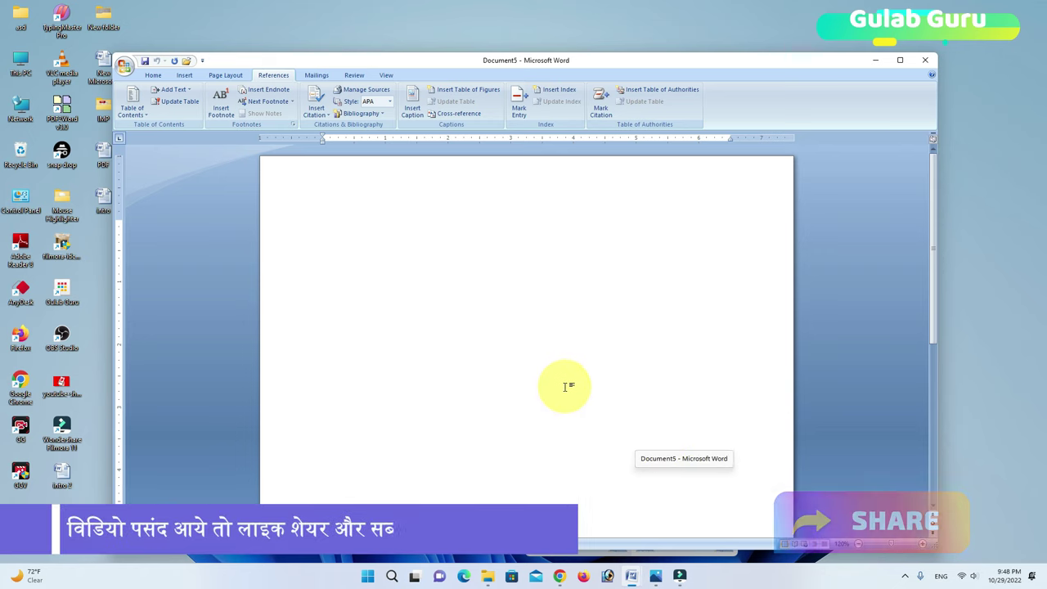
click(220, 75)
click(185, 74)
click(154, 74)
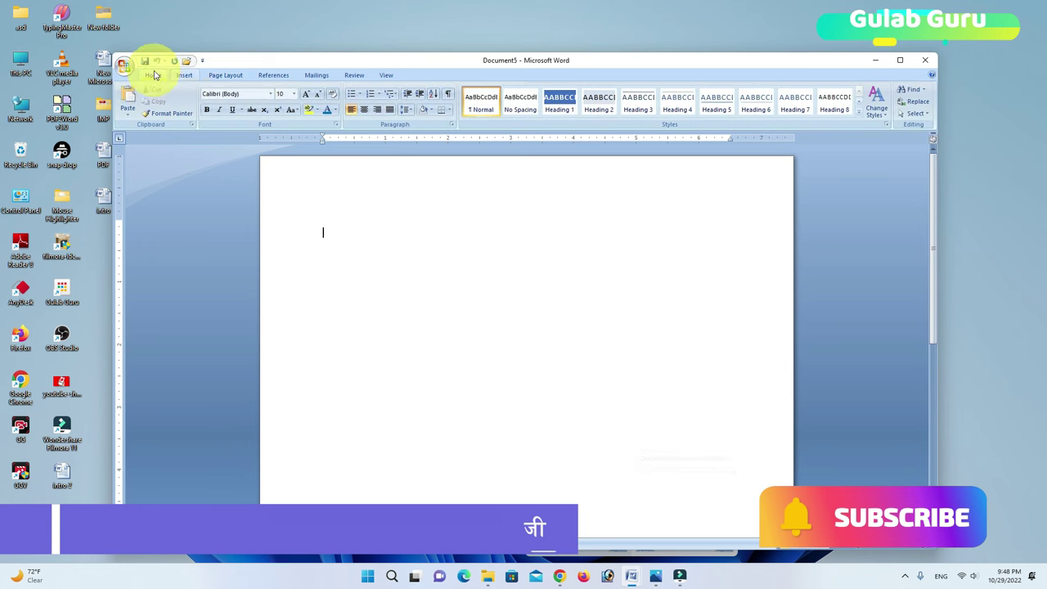
click(275, 75)
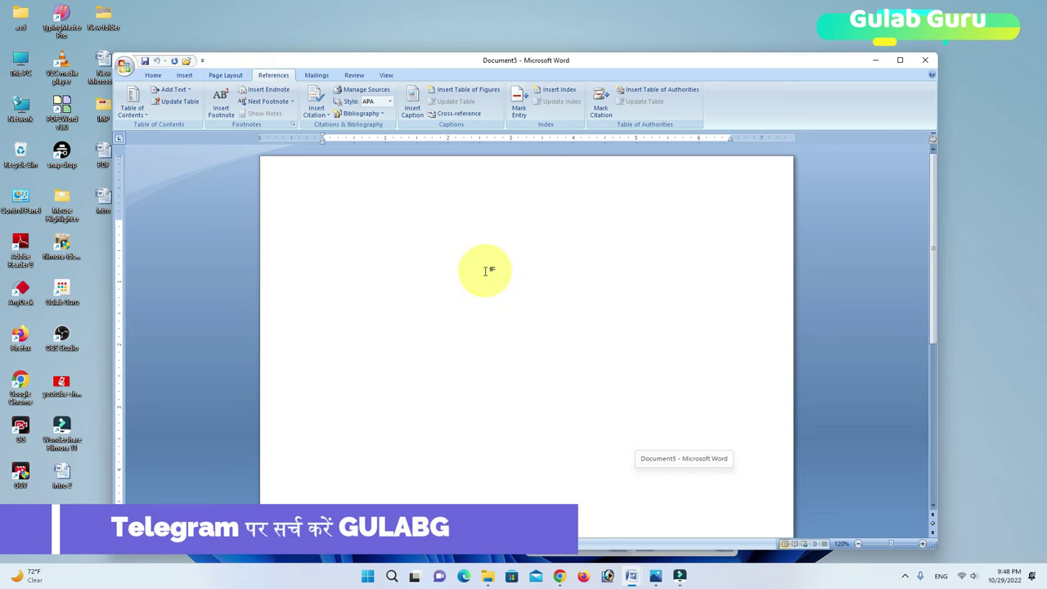
click(224, 75)
click(184, 75)
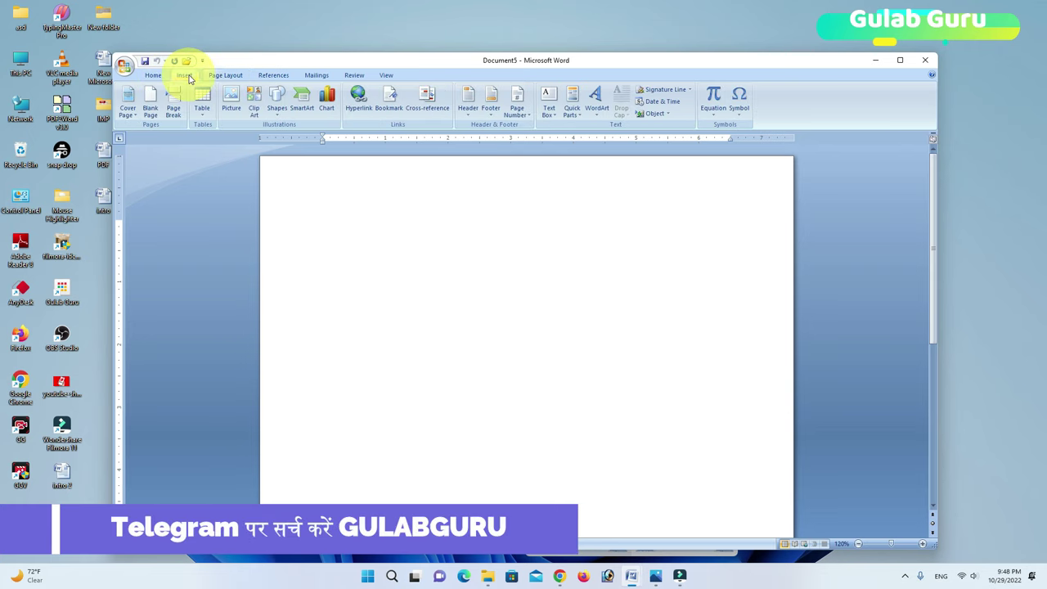
click(153, 75)
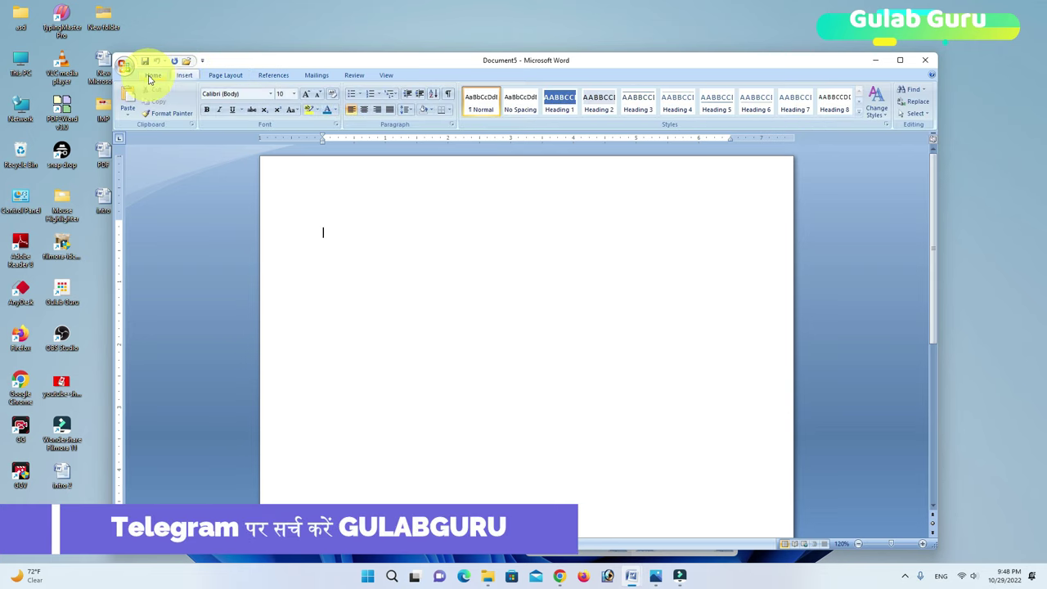
click(274, 75)
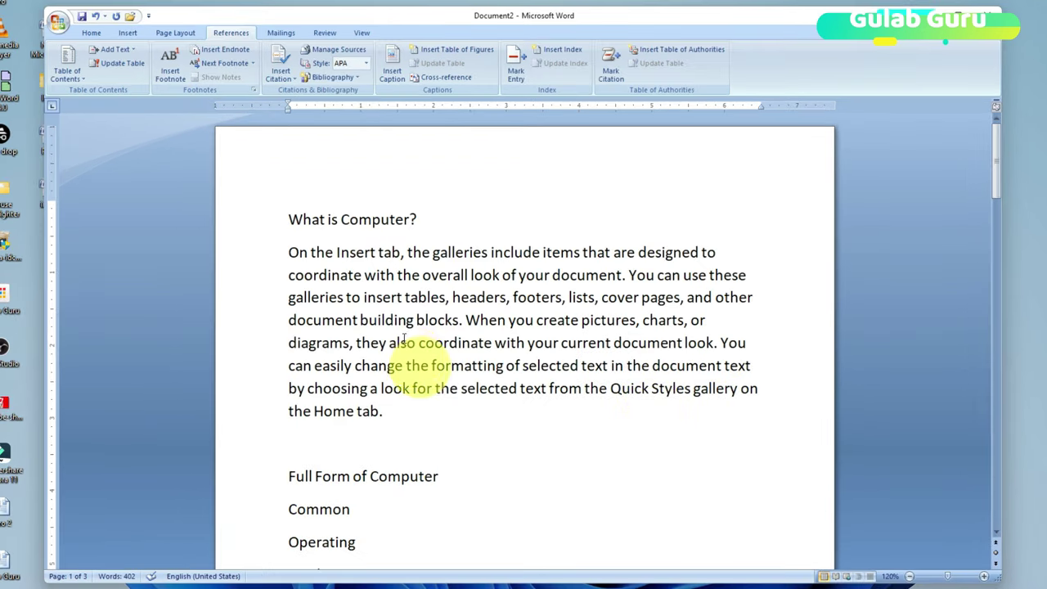
Scroll through Document2 from What is Computer? down to the Ram section and back up
scroll(551, 434, down, 2)
scroll(647, 368, down, 2)
scroll(654, 365, up, 4)
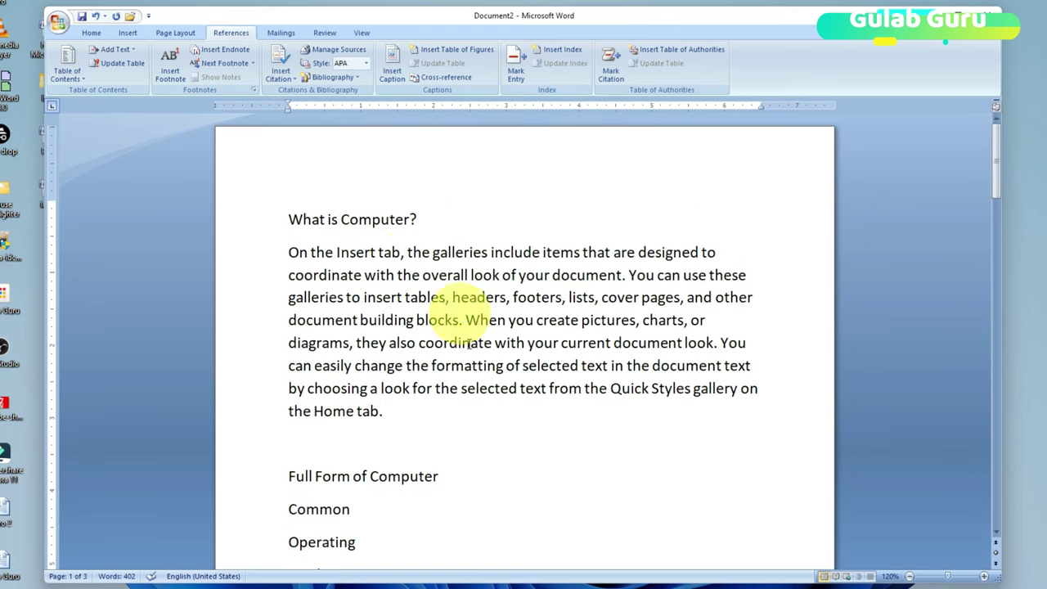
scroll(501, 419, down, 3)
scroll(520, 413, down, 4)
scroll(518, 414, down, 2)
scroll(519, 414, up, 3)
scroll(529, 406, up, 2)
scroll(528, 406, up, 3)
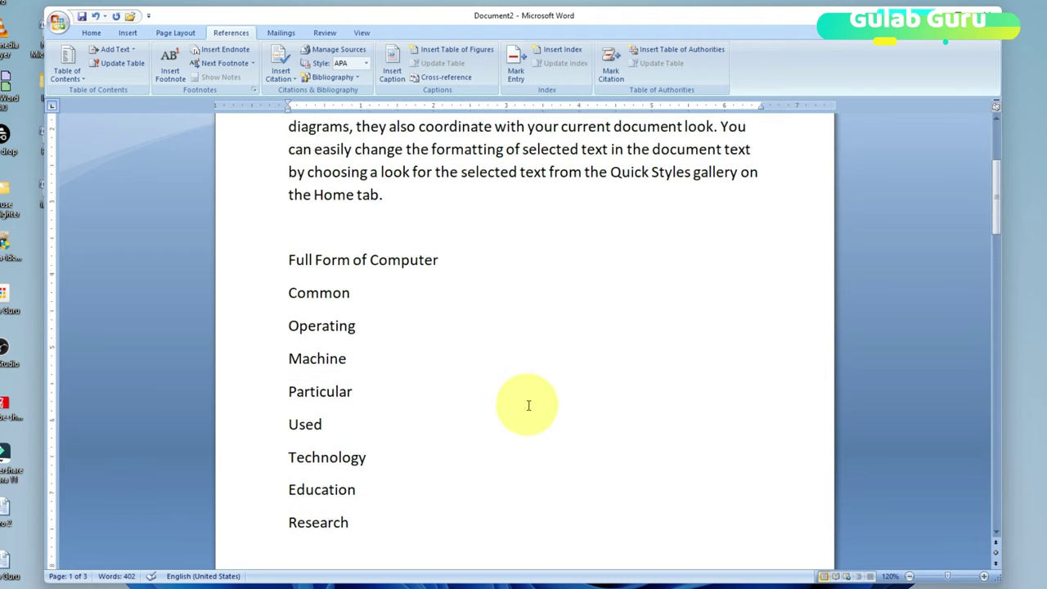
scroll(572, 355, up, 2)
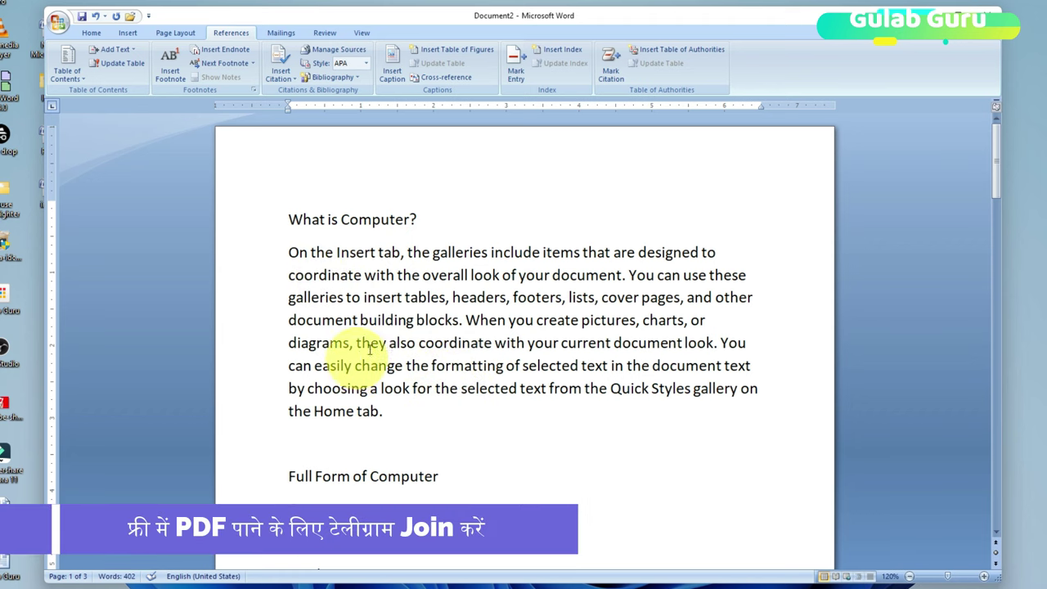
scroll(404, 365, down, 3)
scroll(400, 354, down, 3)
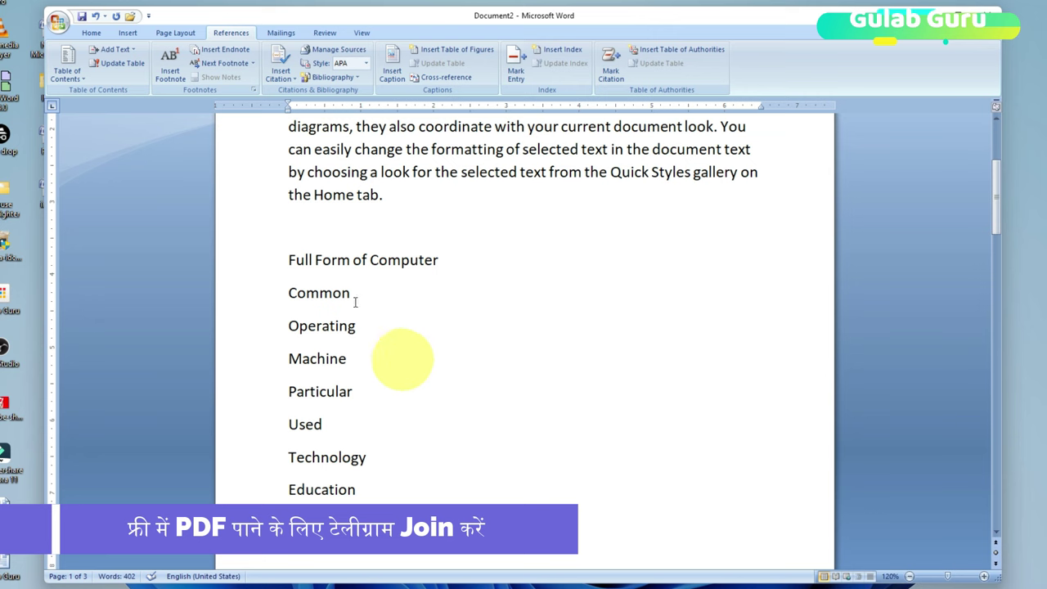
scroll(363, 323, down, 1)
scroll(369, 352, down, 5)
scroll(376, 355, down, 6)
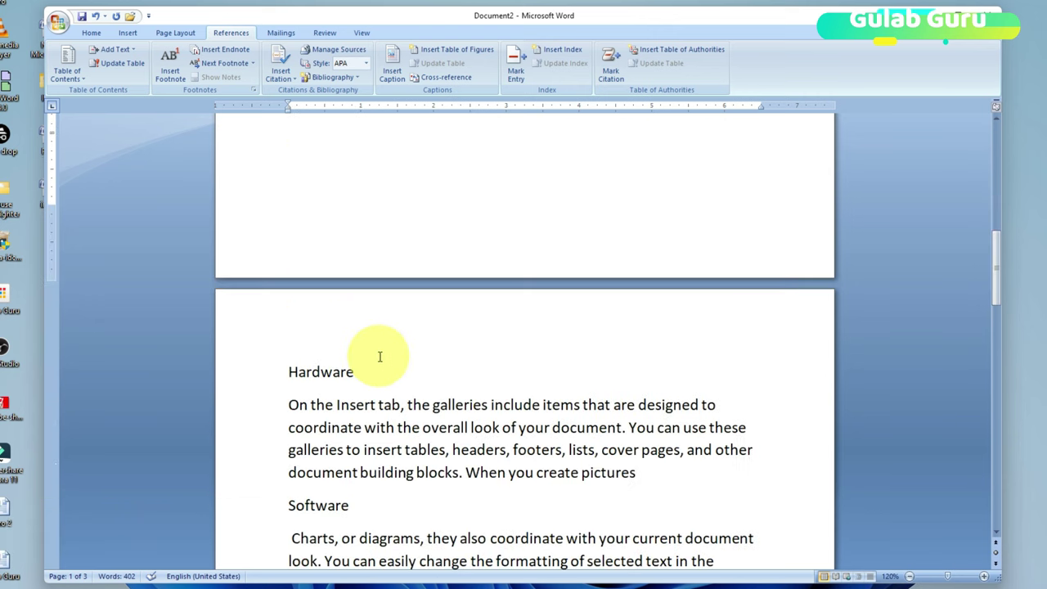
scroll(374, 350, down, 2)
scroll(328, 417, down, 3)
scroll(374, 428, down, 1)
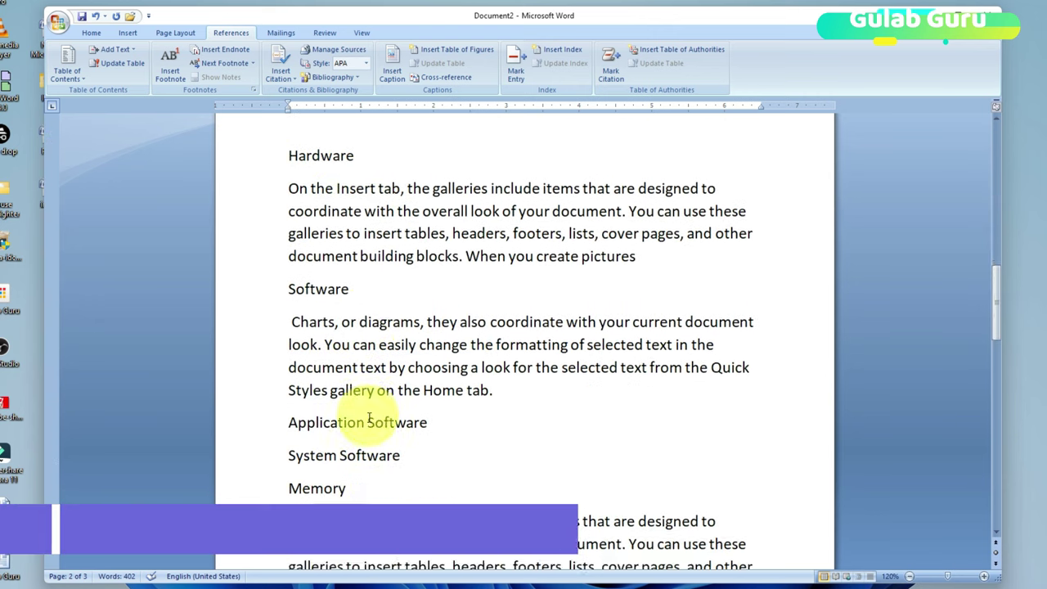
scroll(385, 369, down, 2)
scroll(398, 379, down, 2)
scroll(398, 377, down, 1)
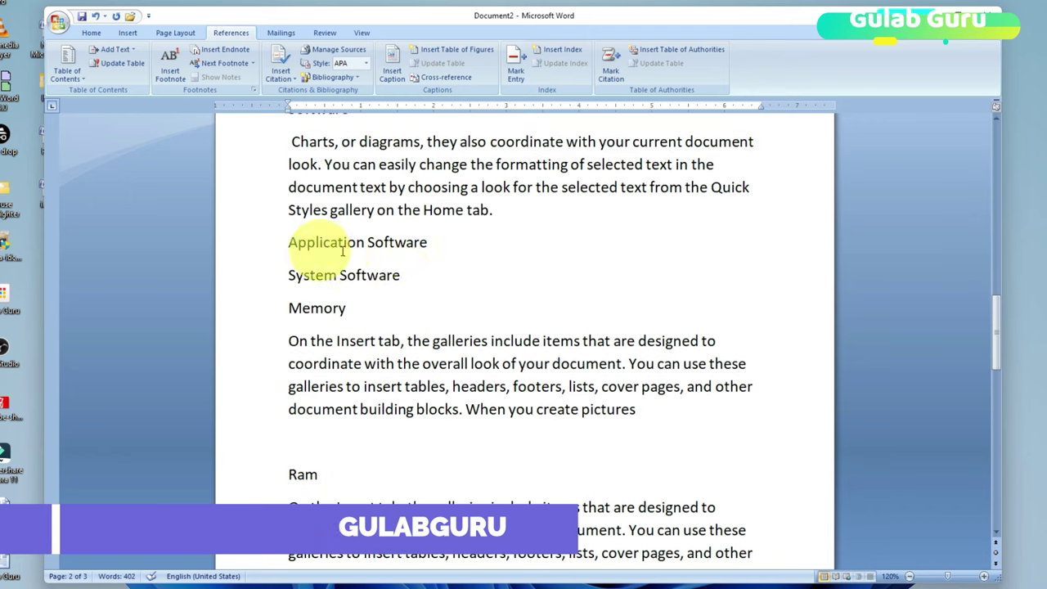
scroll(384, 323, up, 4)
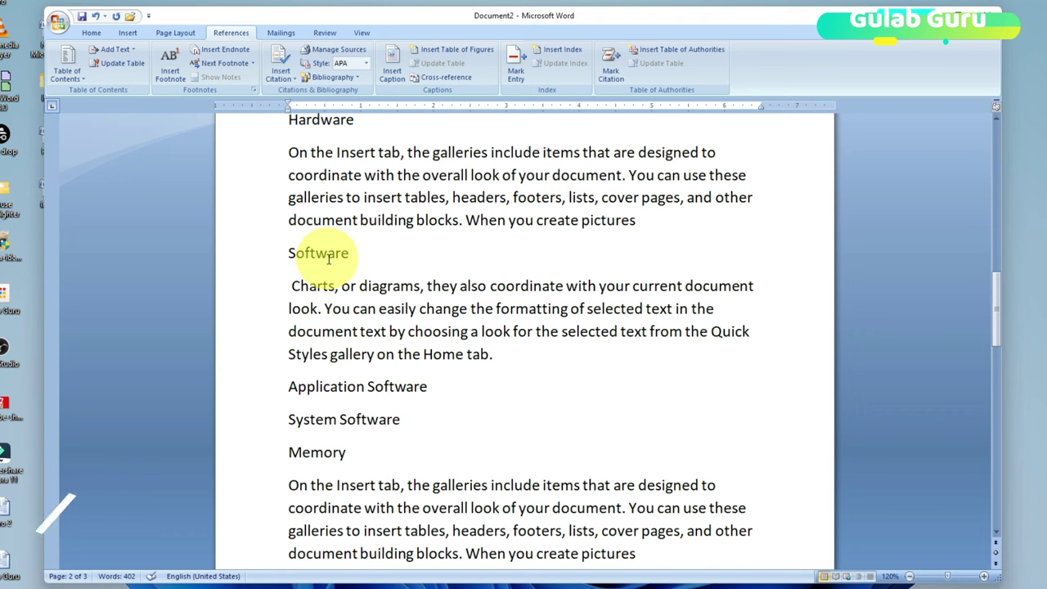
scroll(341, 351, down, 1)
scroll(366, 399, down, 2)
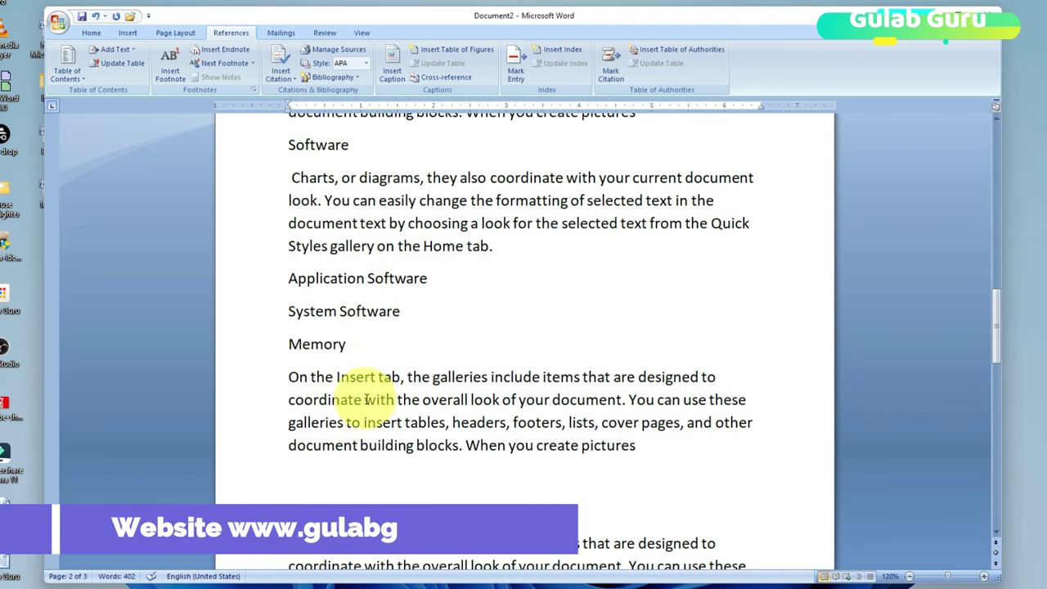
scroll(360, 384, down, 2)
scroll(328, 315, down, 2)
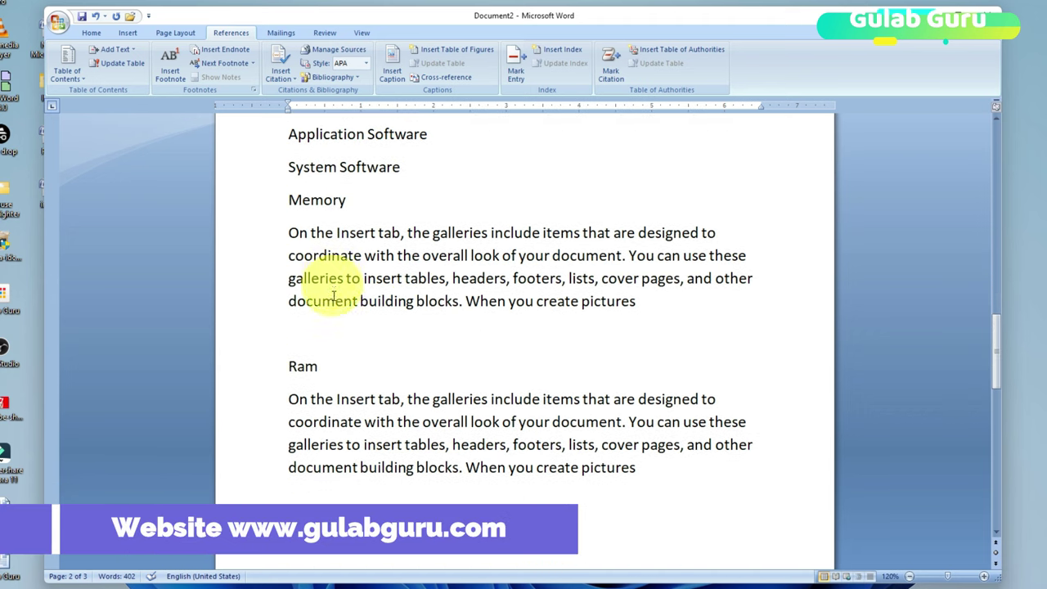
scroll(359, 415, down, 2)
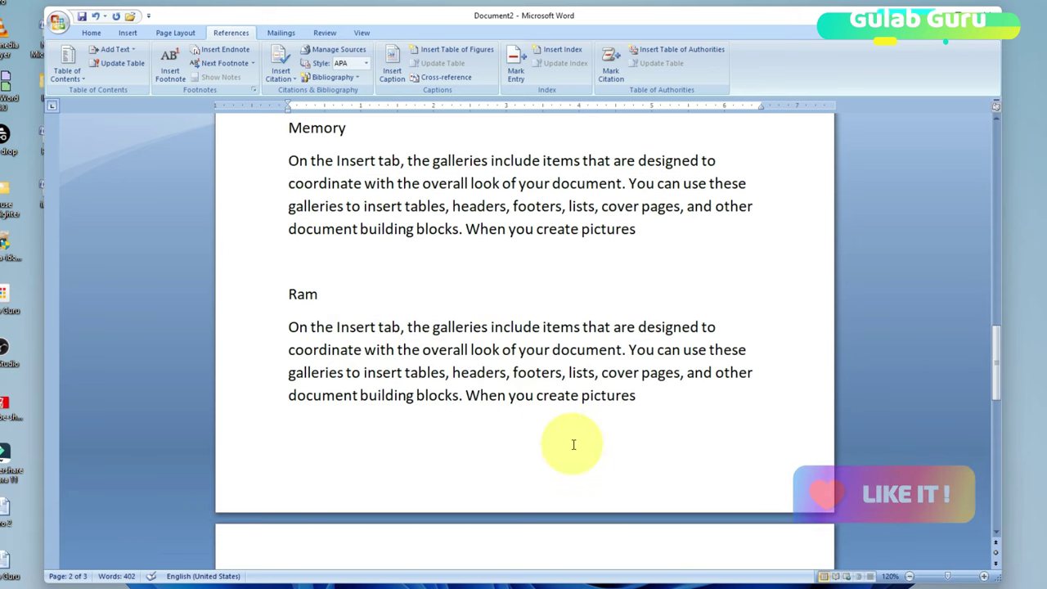
scroll(577, 434, down, 3)
scroll(578, 436, down, 3)
scroll(577, 436, up, 5)
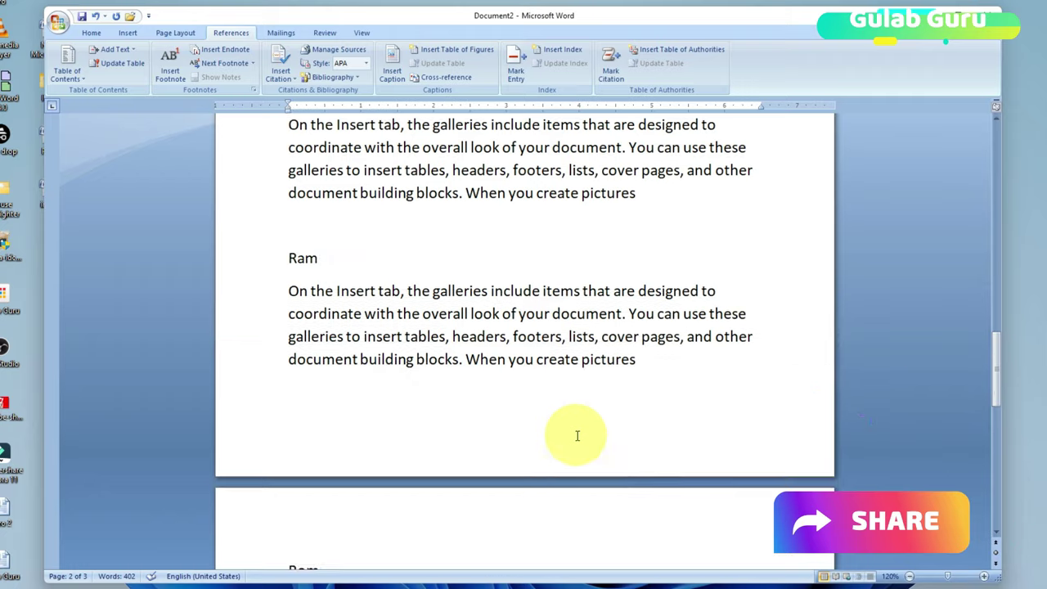
scroll(456, 343, up, 3)
scroll(458, 350, up, 9)
scroll(459, 348, up, 3)
scroll(458, 344, up, 3)
scroll(458, 345, up, 6)
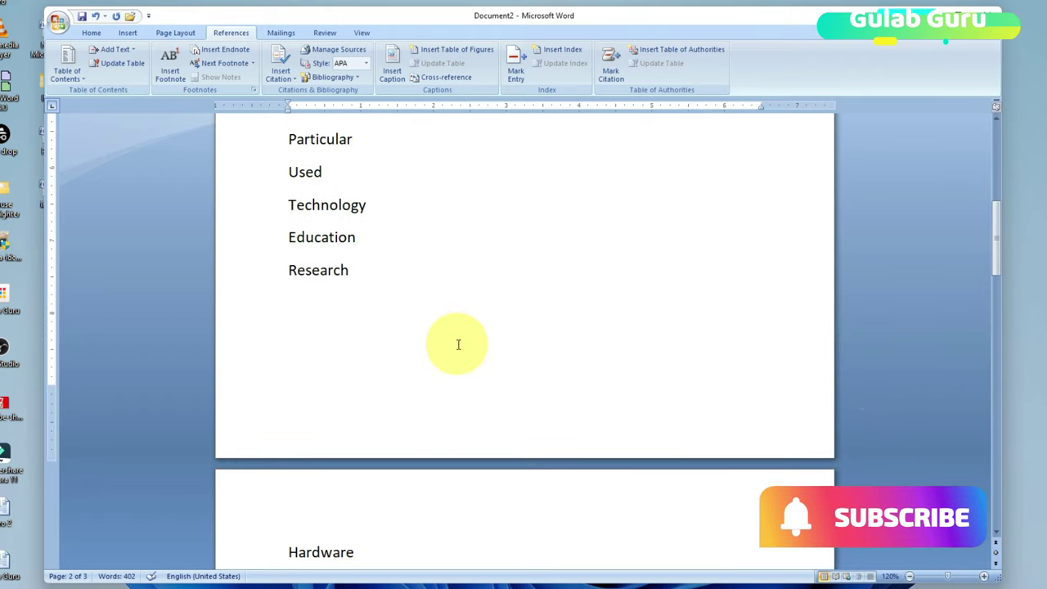
scroll(458, 344, up, 5)
scroll(458, 345, up, 5)
scroll(458, 344, up, 3)
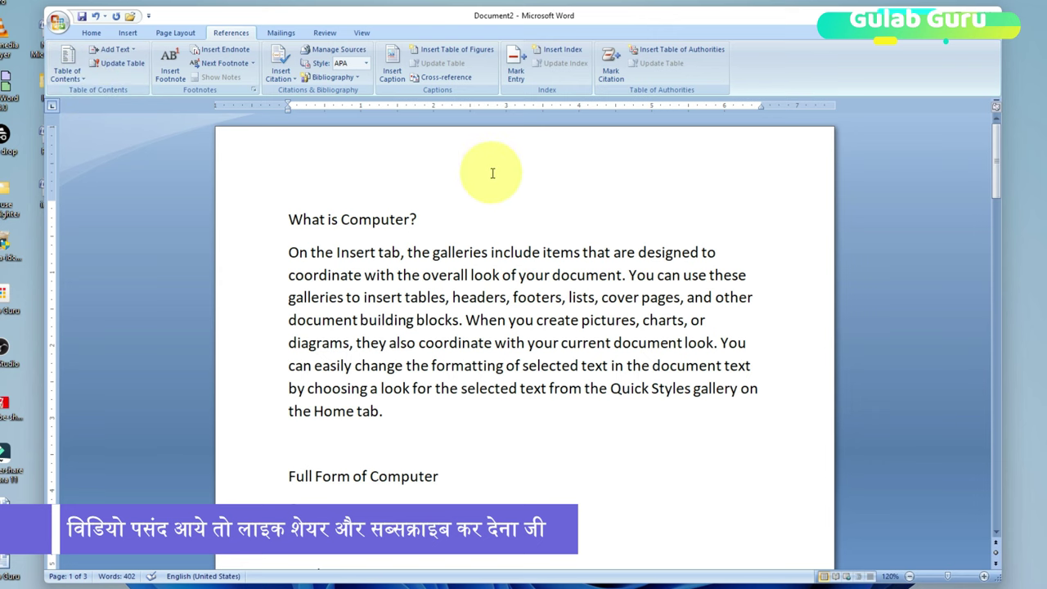
scroll(499, 309, down, 5)
scroll(507, 311, up, 5)
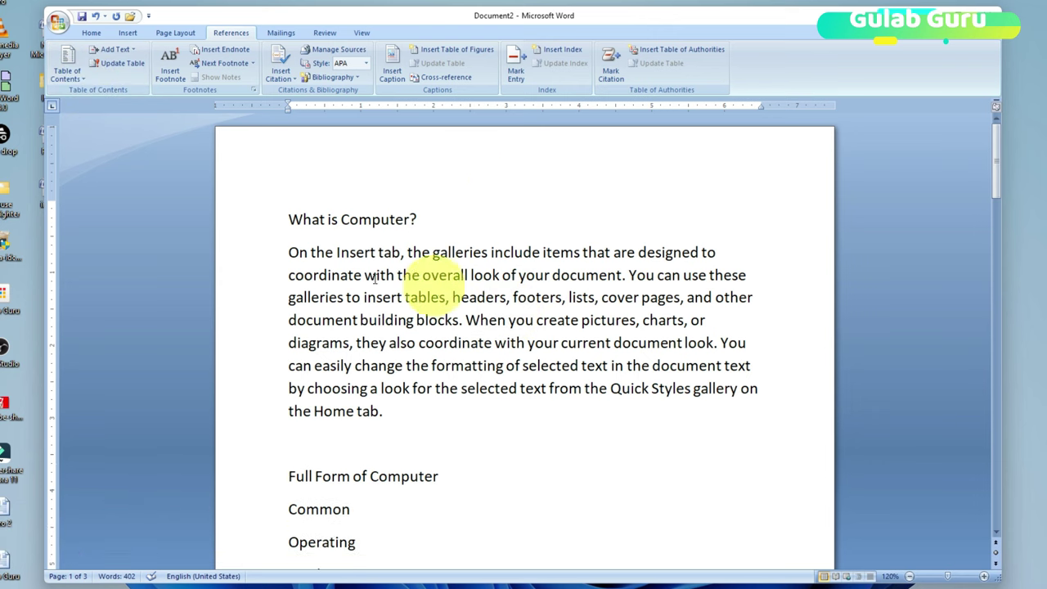
scroll(516, 351, down, 1)
scroll(532, 409, up, 1)
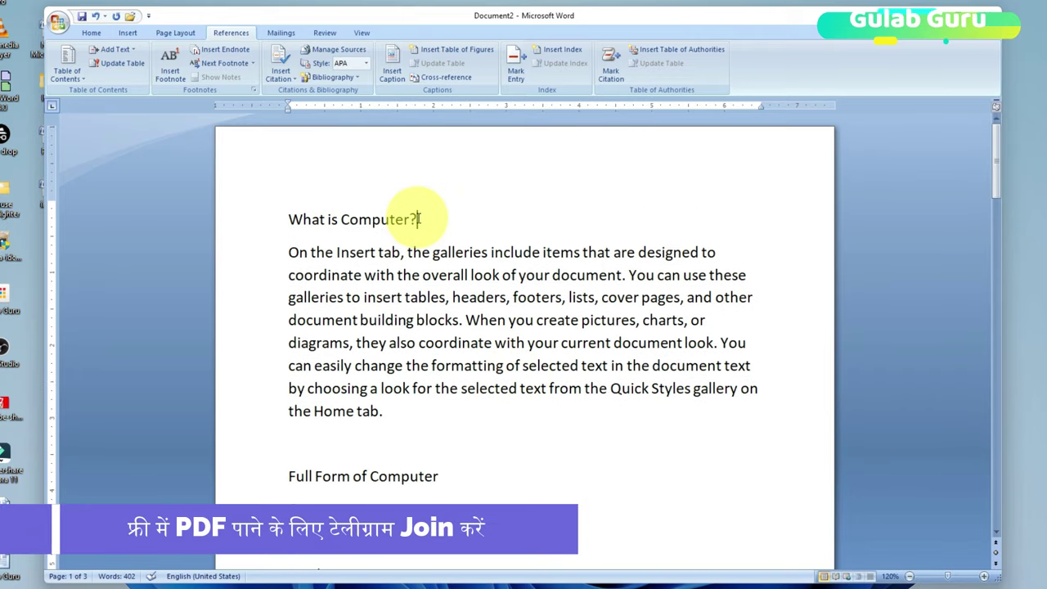
Make What is Computer? and Full Form of Computer level-1 table-of-contents headings
drag(420, 220, 315, 220)
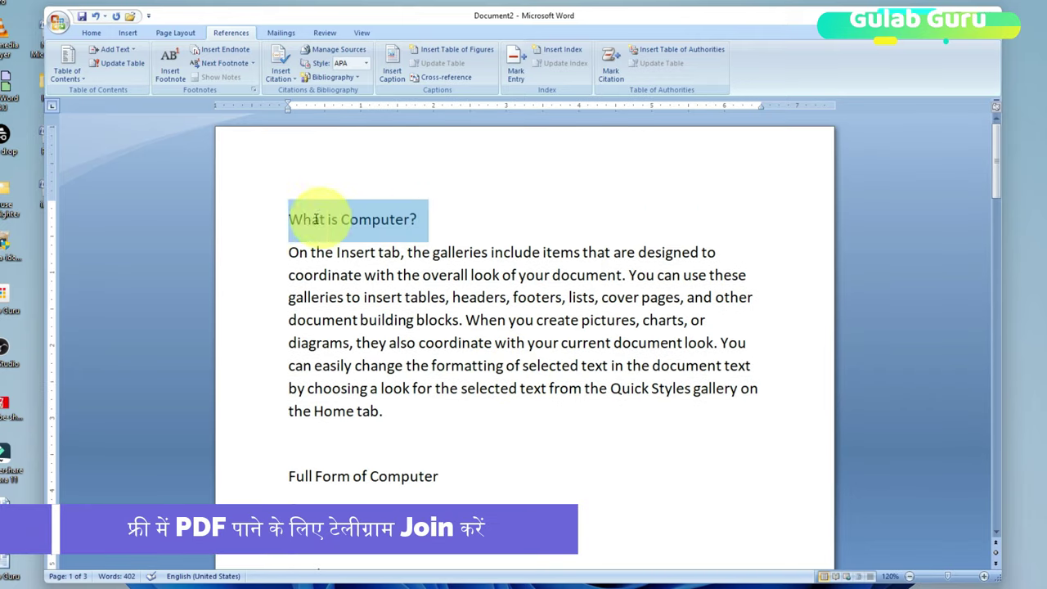
click(130, 50)
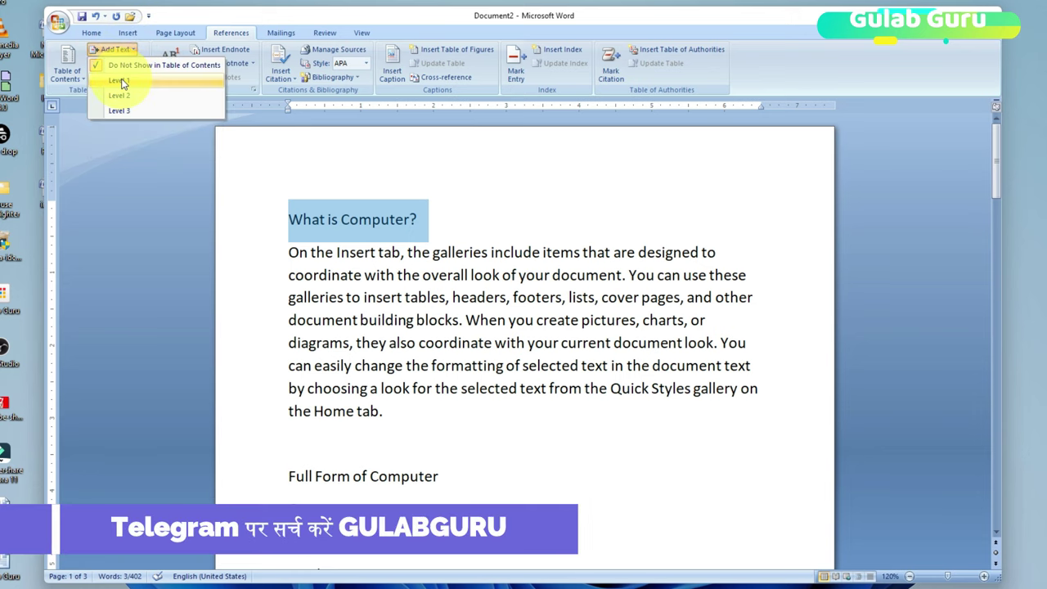
click(121, 83)
scroll(426, 425, down, 1)
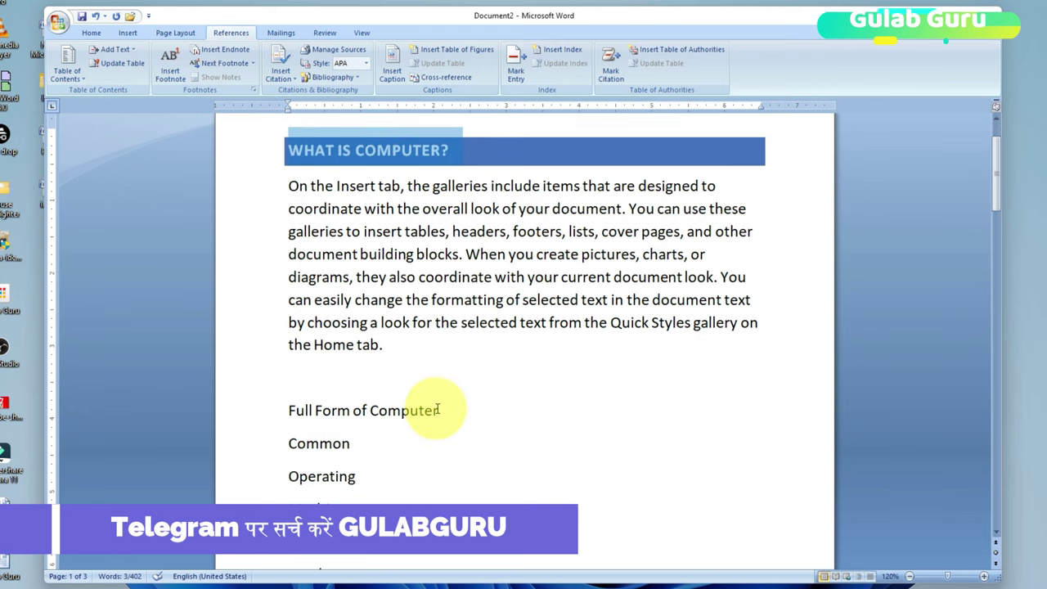
drag(439, 410, 287, 410)
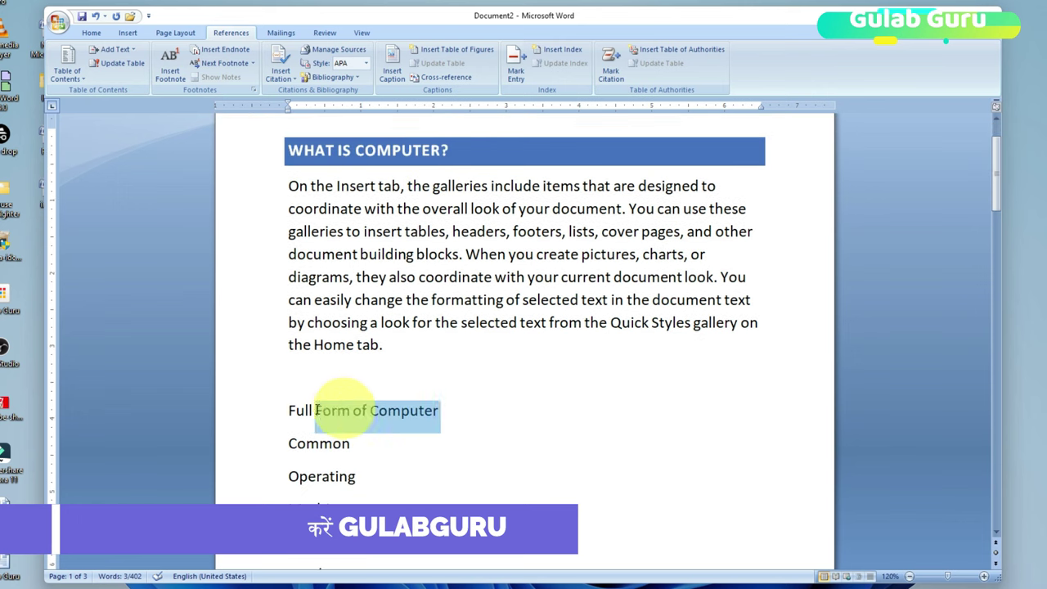
click(127, 48)
click(121, 83)
Make Hardware and Software level-1 table-of-contents headings as well
scroll(470, 463, down, 1)
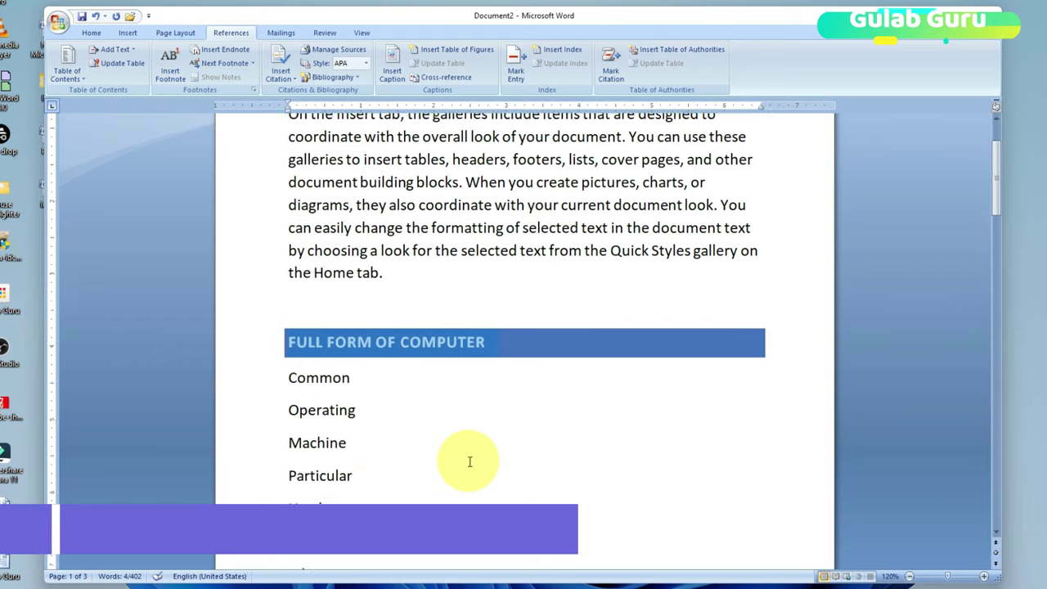
scroll(470, 462, down, 2)
scroll(471, 462, down, 1)
scroll(470, 462, down, 3)
scroll(470, 462, down, 2)
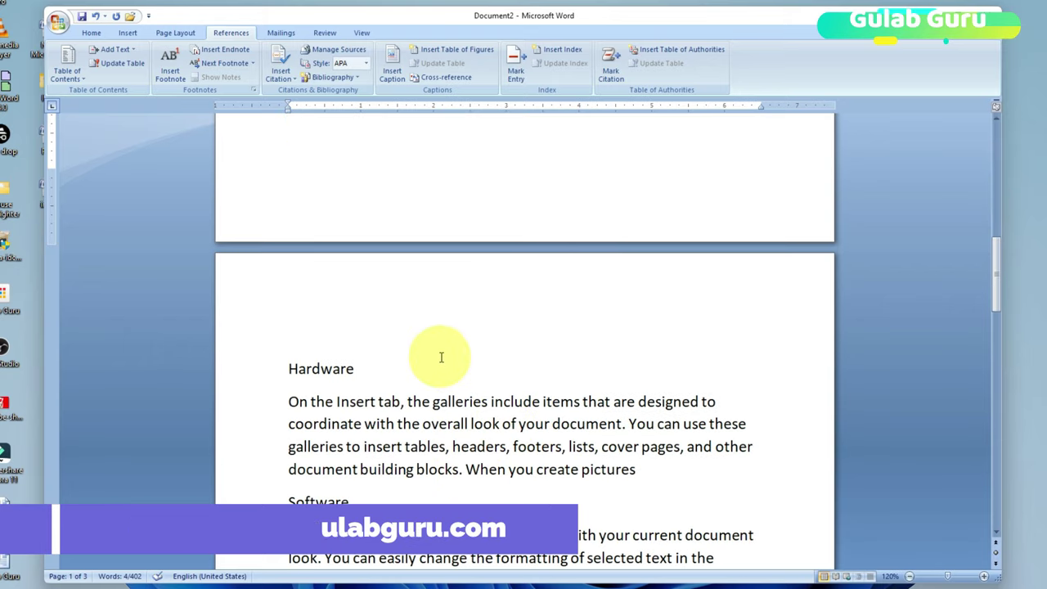
double_click(315, 368)
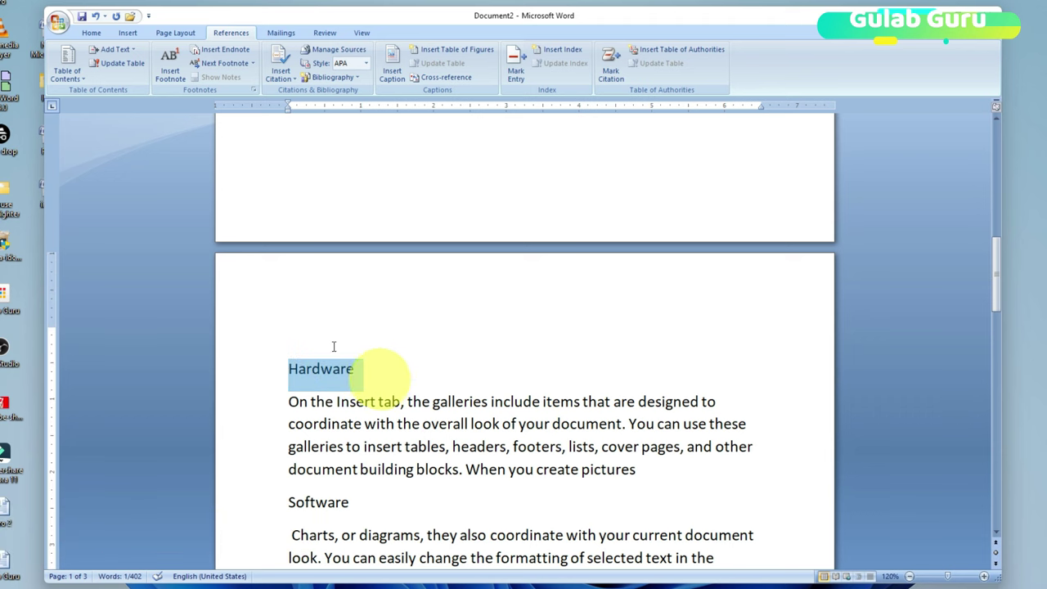
click(115, 49)
click(118, 80)
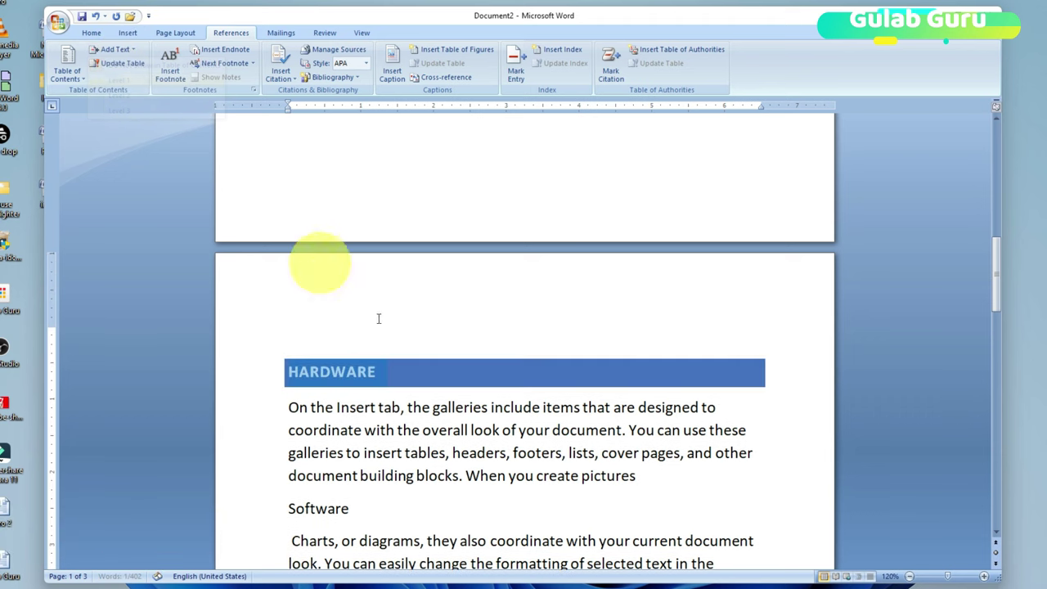
scroll(379, 319, down, 3)
double_click(334, 366)
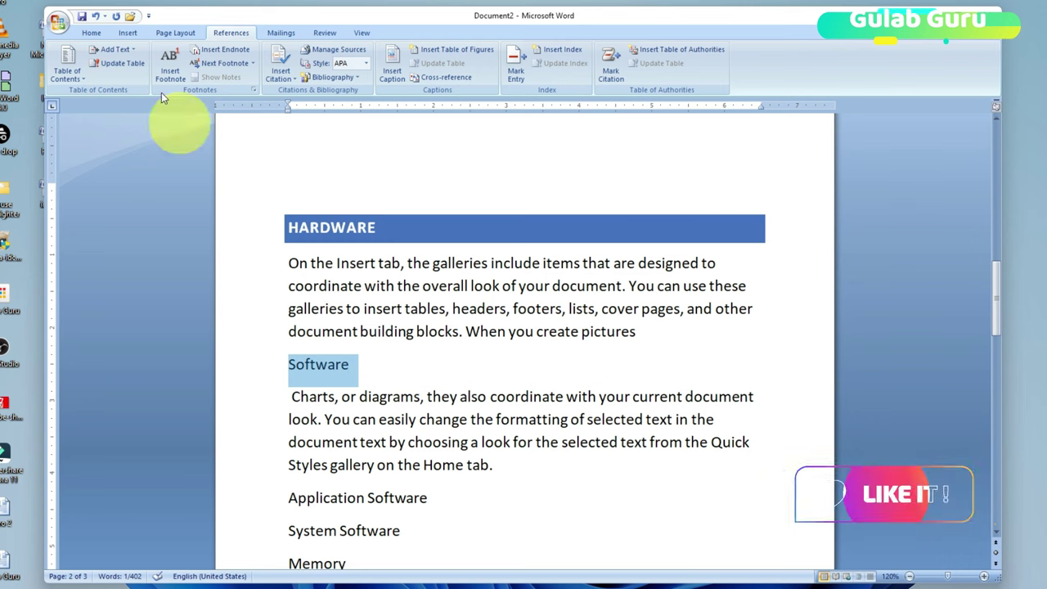
click(115, 49)
click(119, 80)
scroll(432, 355, down, 3)
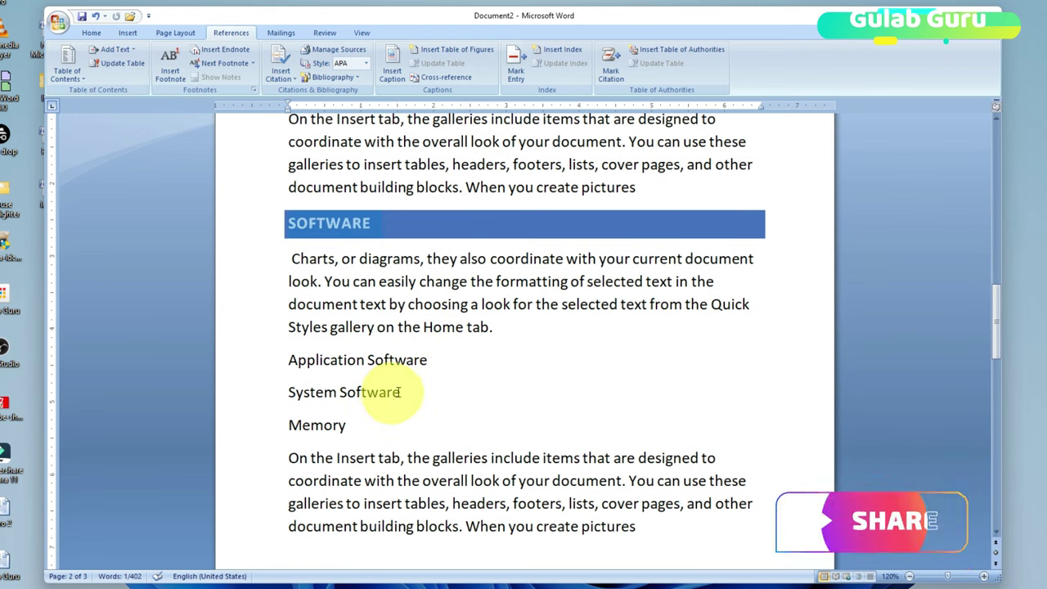
double_click(337, 233)
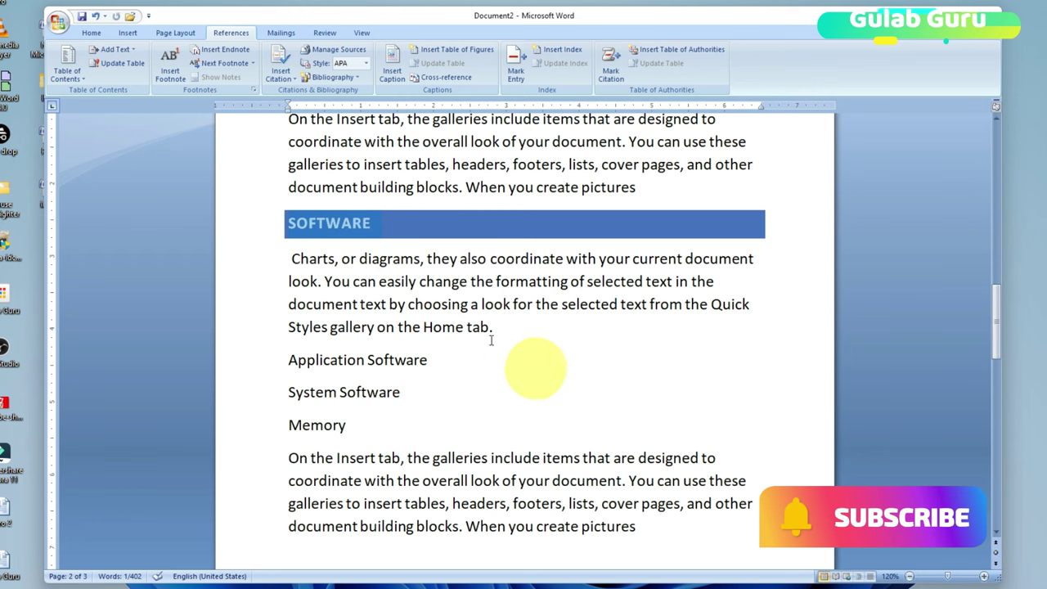
click(433, 361)
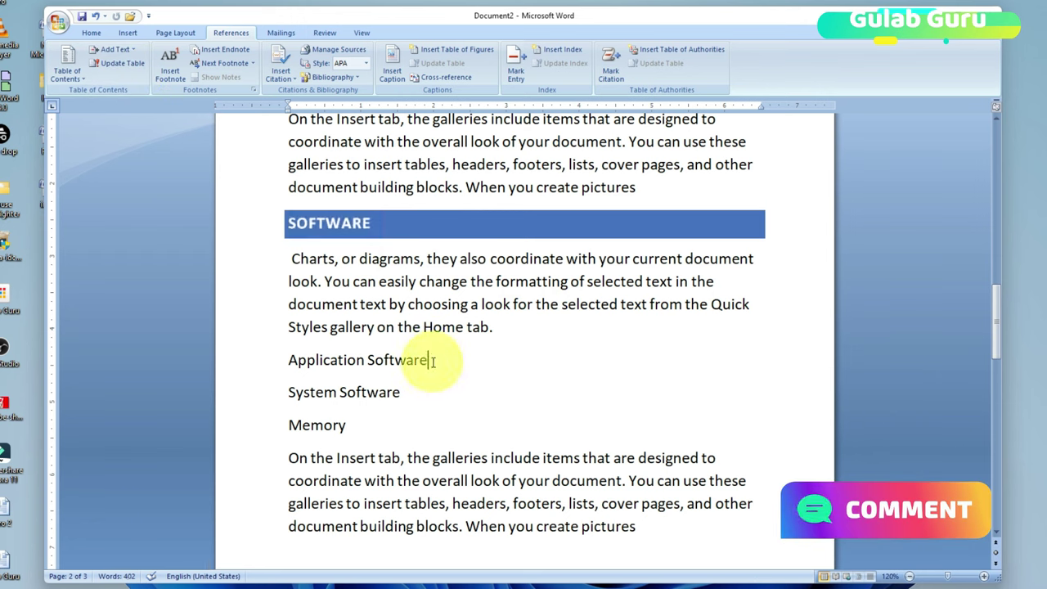
Make Application Software and System Software level-2 headings, adding an empty line after APPLICATION SOFTWARE
drag(433, 361, 286, 360)
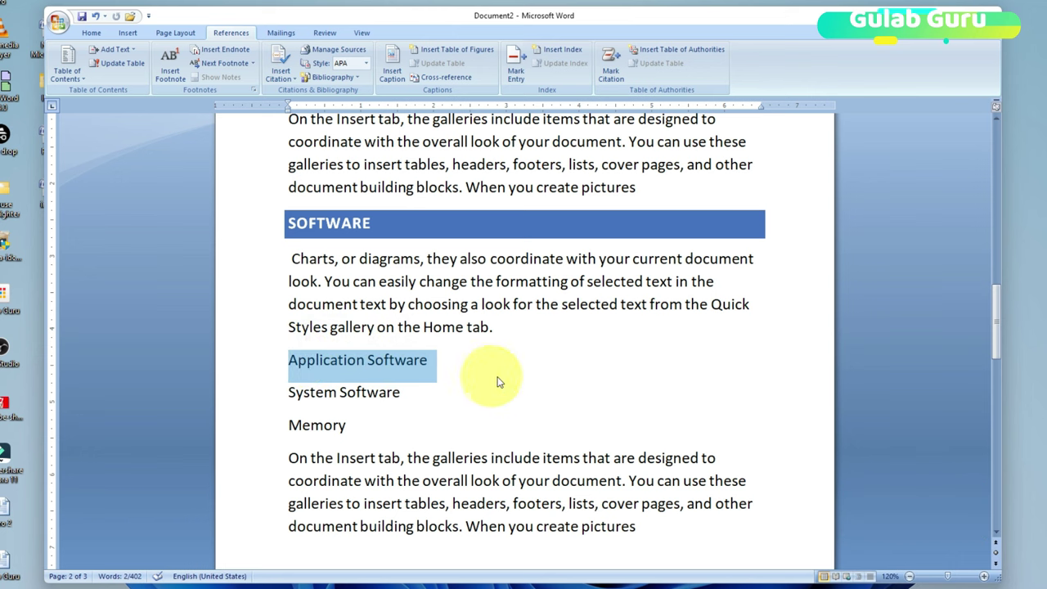
click(125, 50)
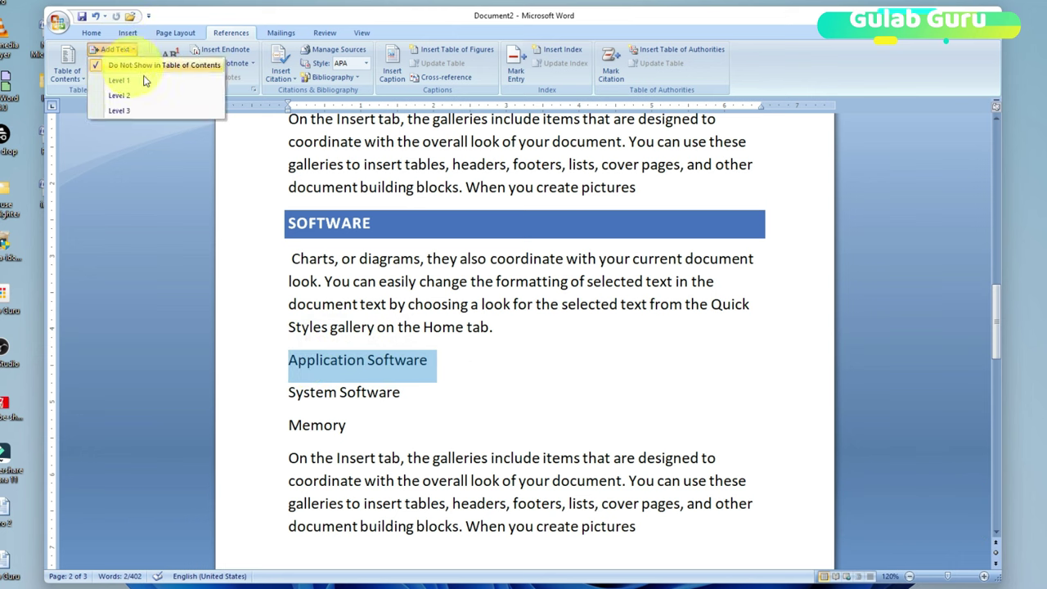
click(129, 97)
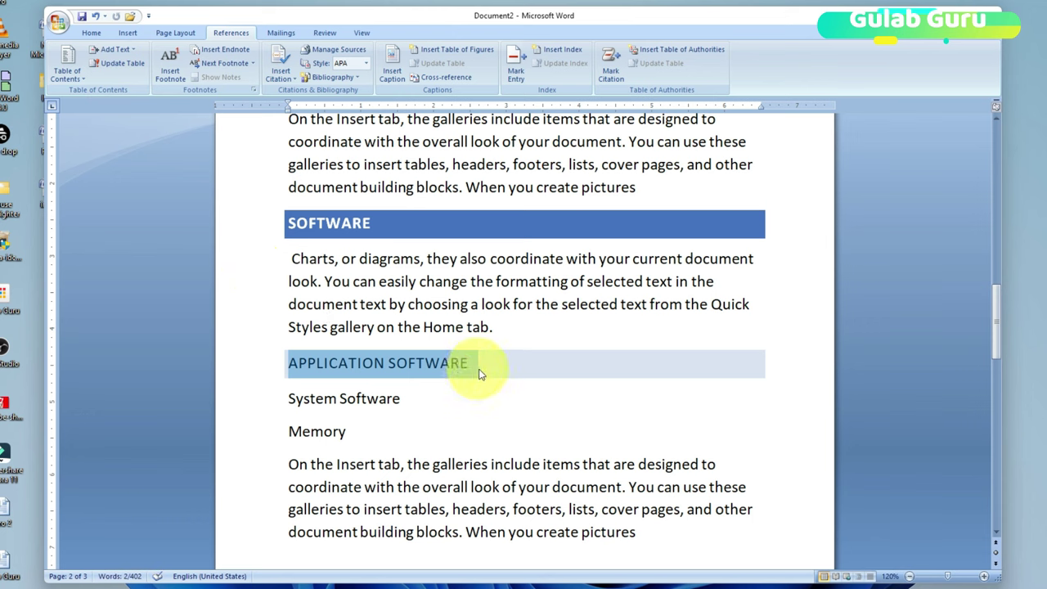
drag(451, 398, 297, 394)
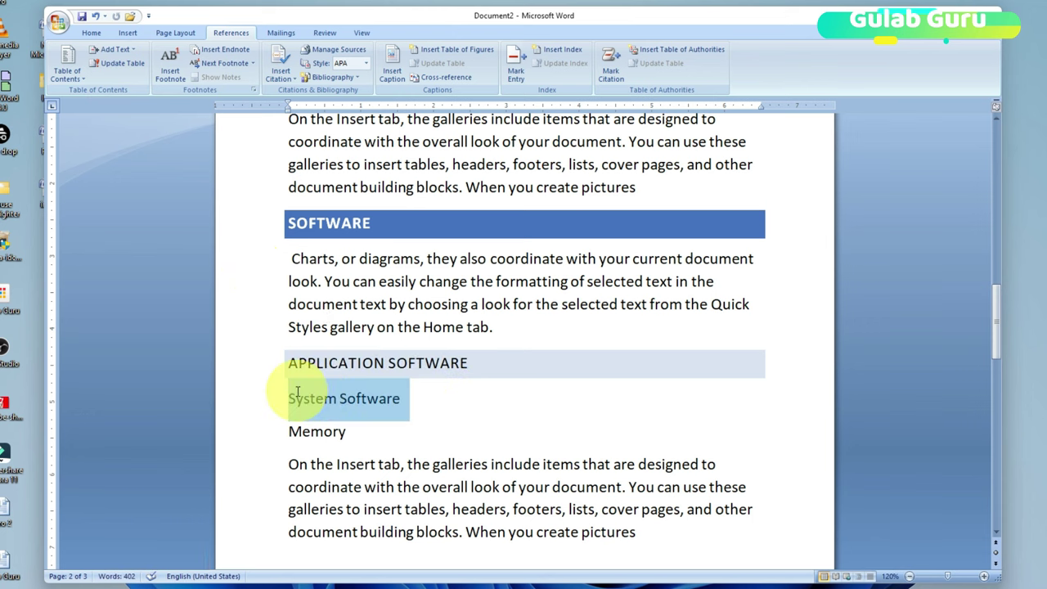
click(115, 50)
click(128, 99)
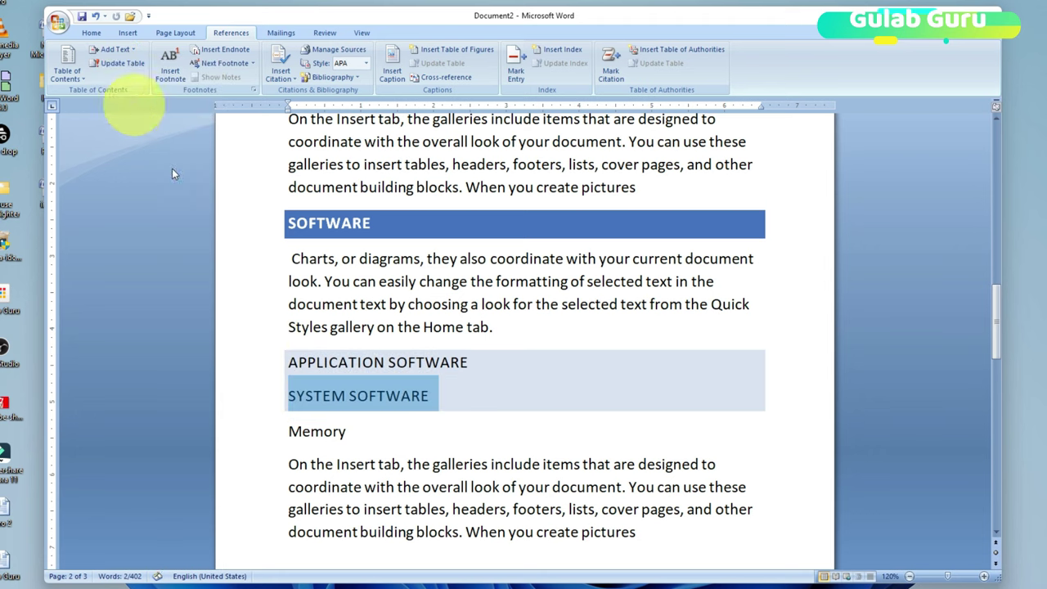
click(561, 429)
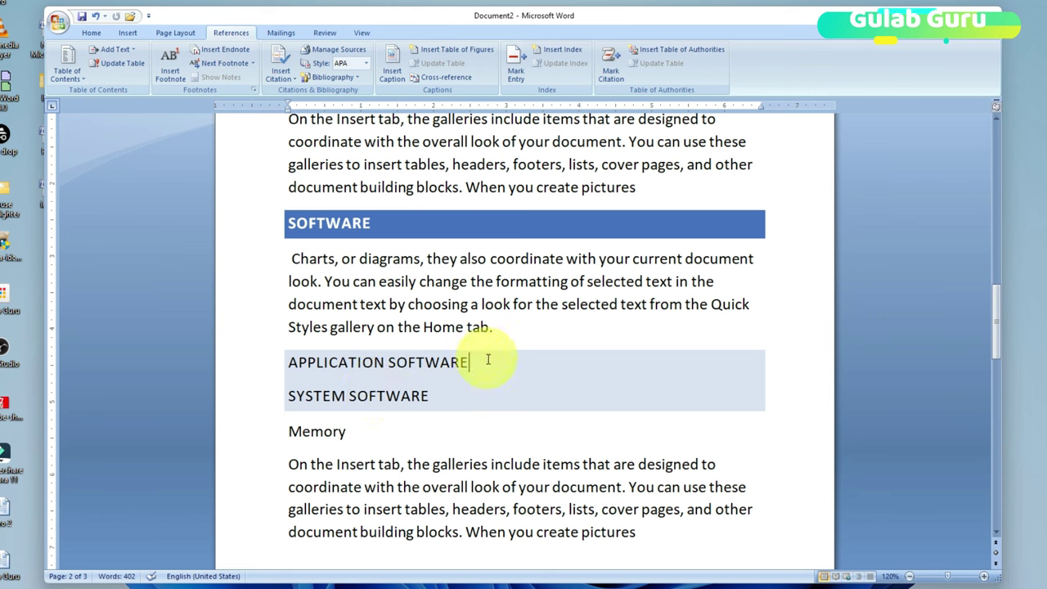
key(Return)
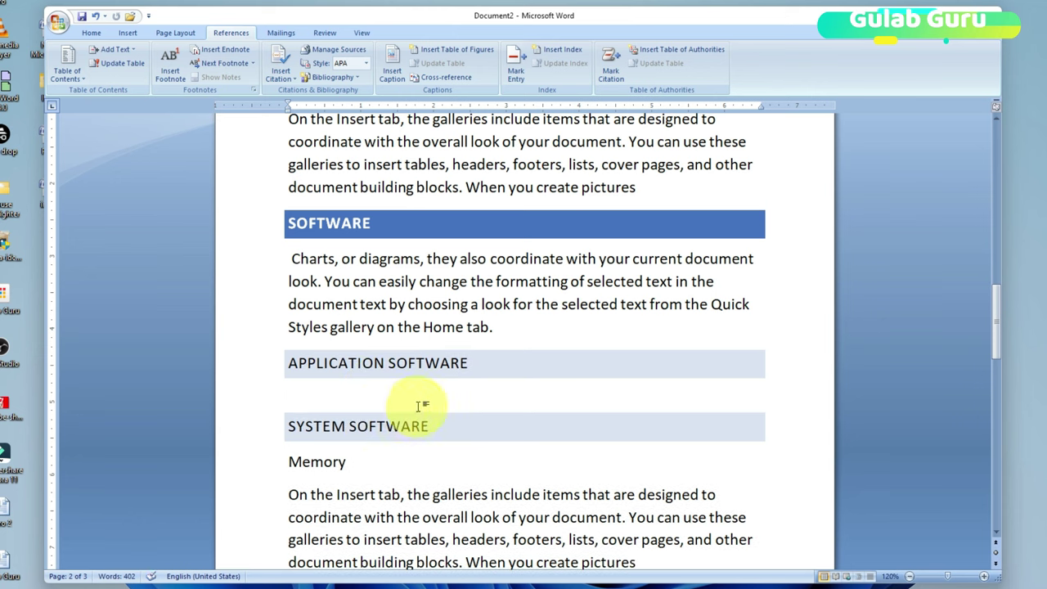
Make Memory a level-1 heading and add a blank line above it
scroll(422, 402, down, 1)
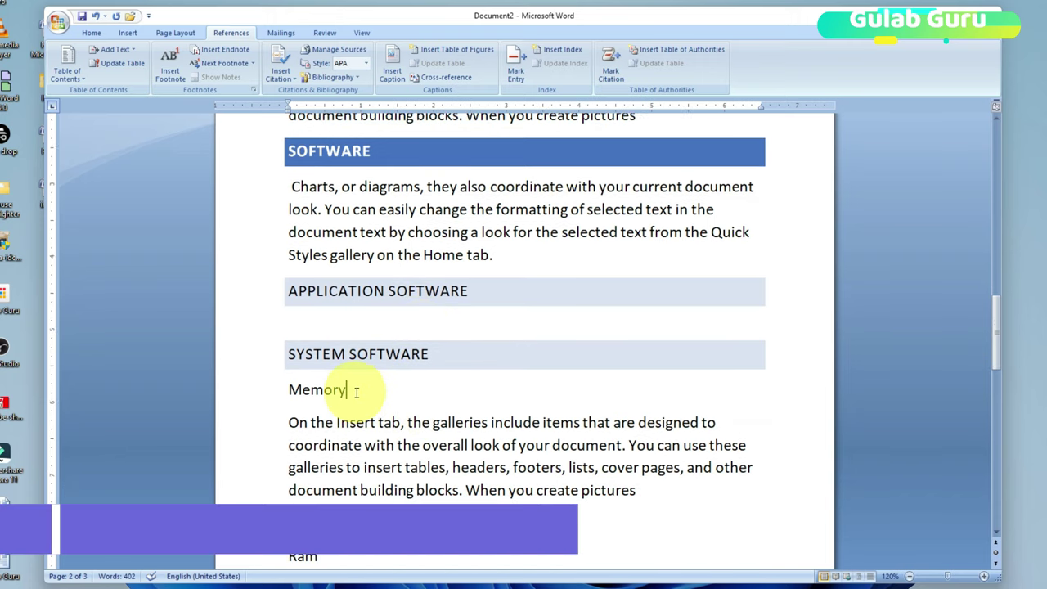
drag(348, 390, 292, 390)
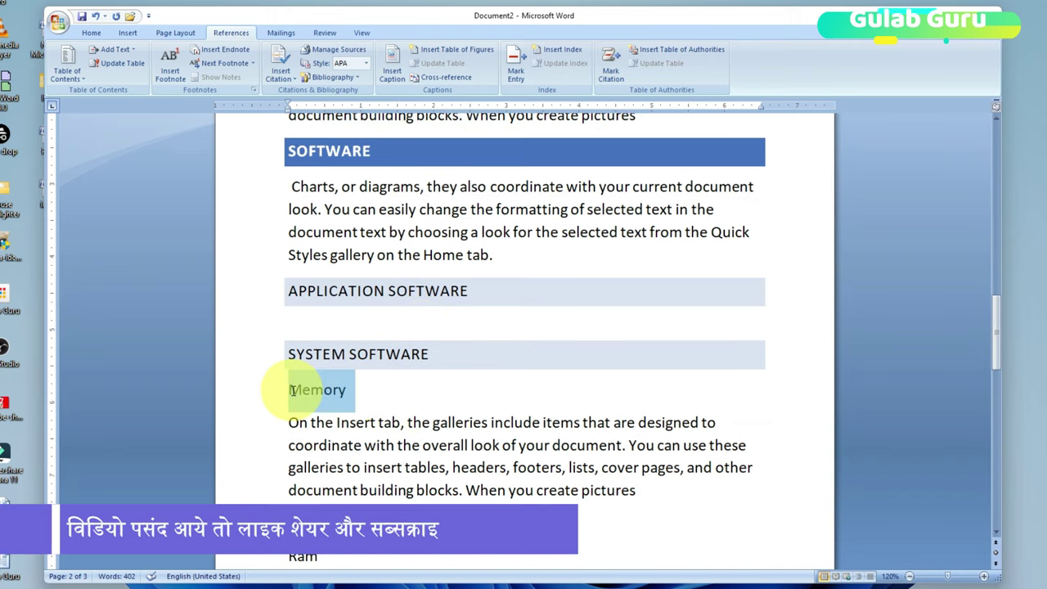
click(131, 50)
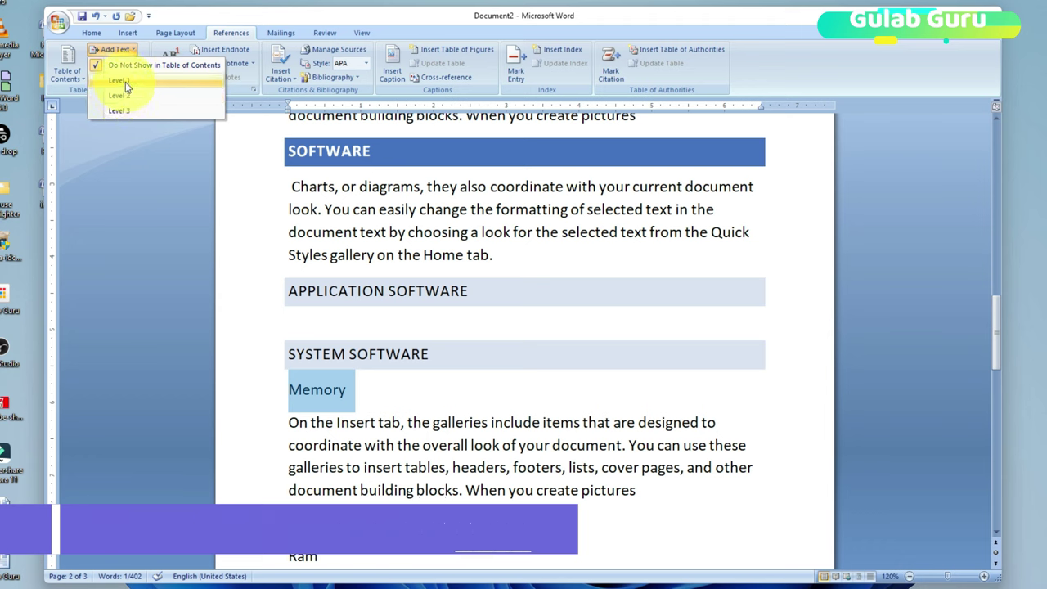
click(123, 97)
click(742, 373)
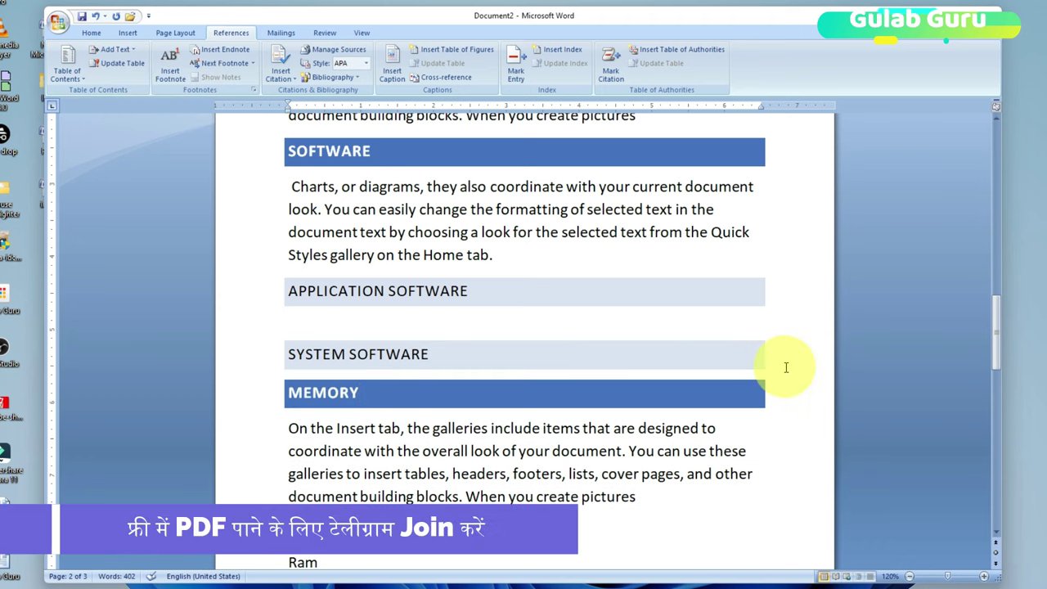
key(Return)
Make Ram and Rom level-2 table-of-contents headings
scroll(414, 397, down, 3)
scroll(435, 403, down, 1)
scroll(385, 294, up, 2)
scroll(357, 355, down, 3)
scroll(321, 267, down, 1)
scroll(311, 327, down, 3)
scroll(351, 415, up, 3)
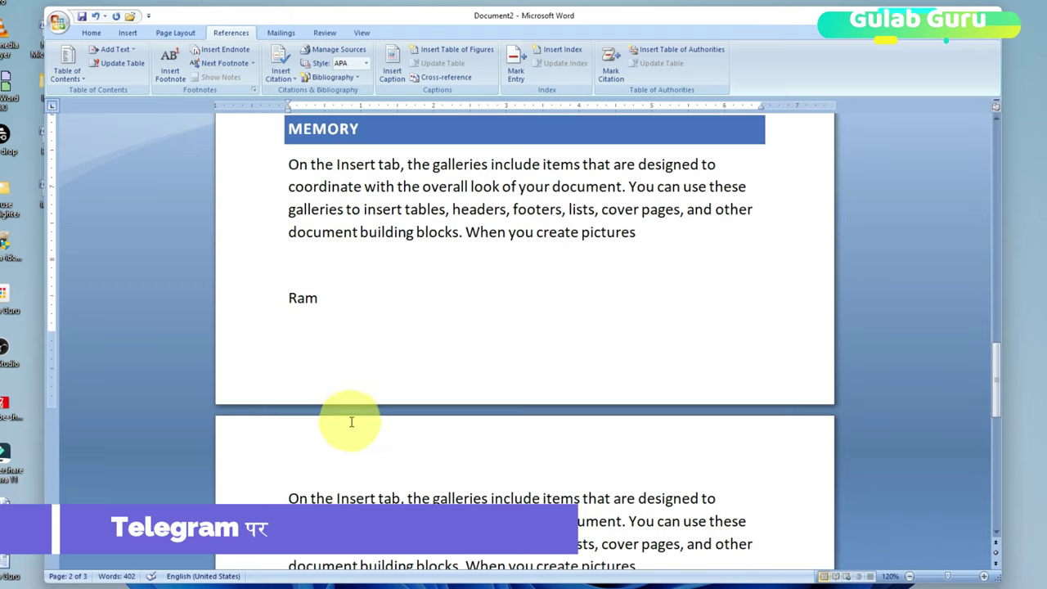
scroll(310, 304, up, 1)
drag(324, 370, 282, 373)
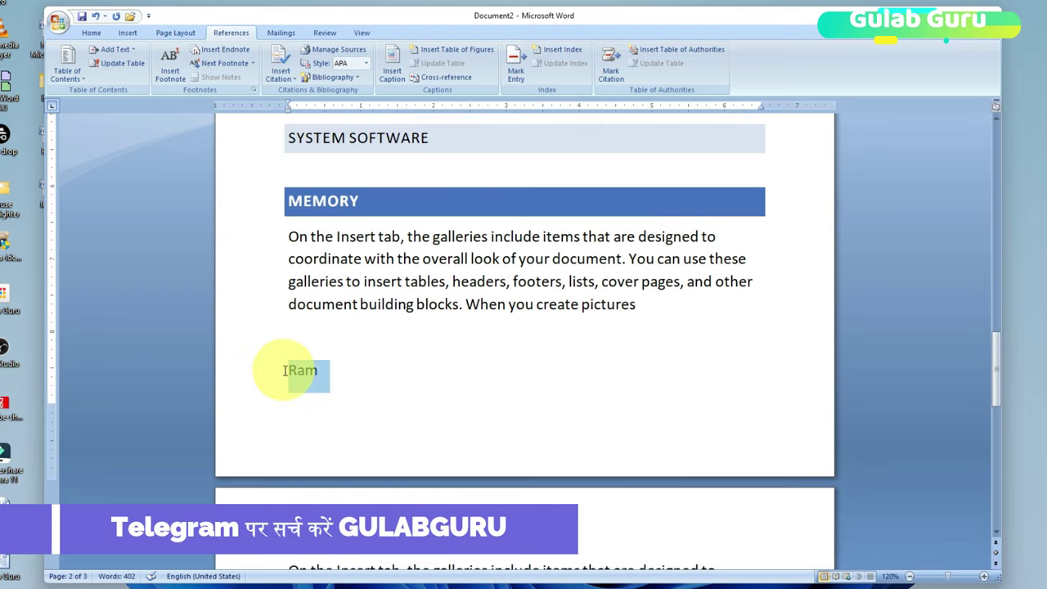
click(133, 49)
click(123, 96)
scroll(381, 392, down, 1)
scroll(380, 395, down, 4)
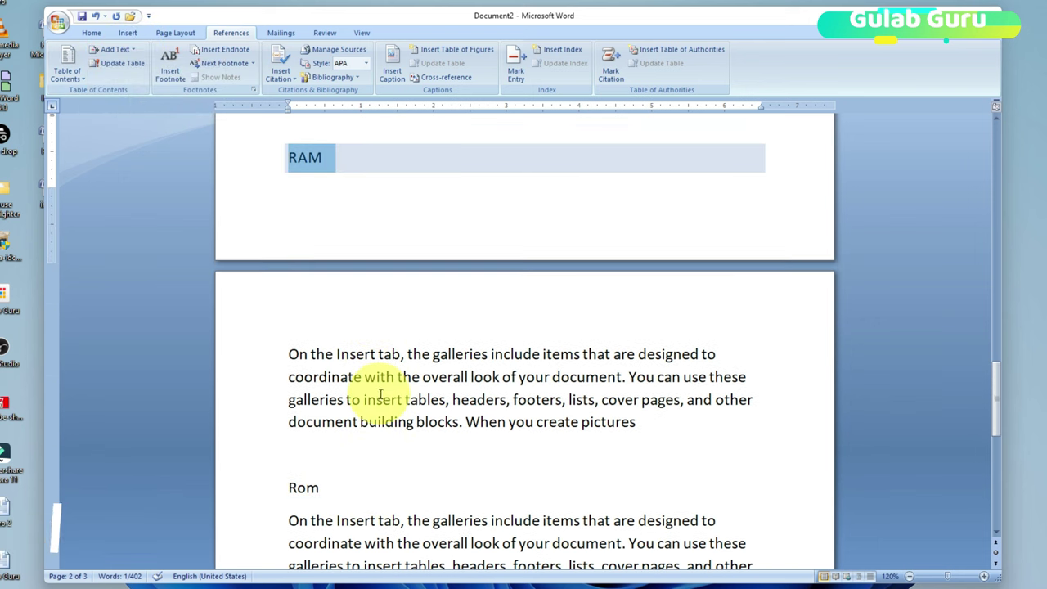
scroll(380, 395, down, 2)
drag(331, 419, 278, 415)
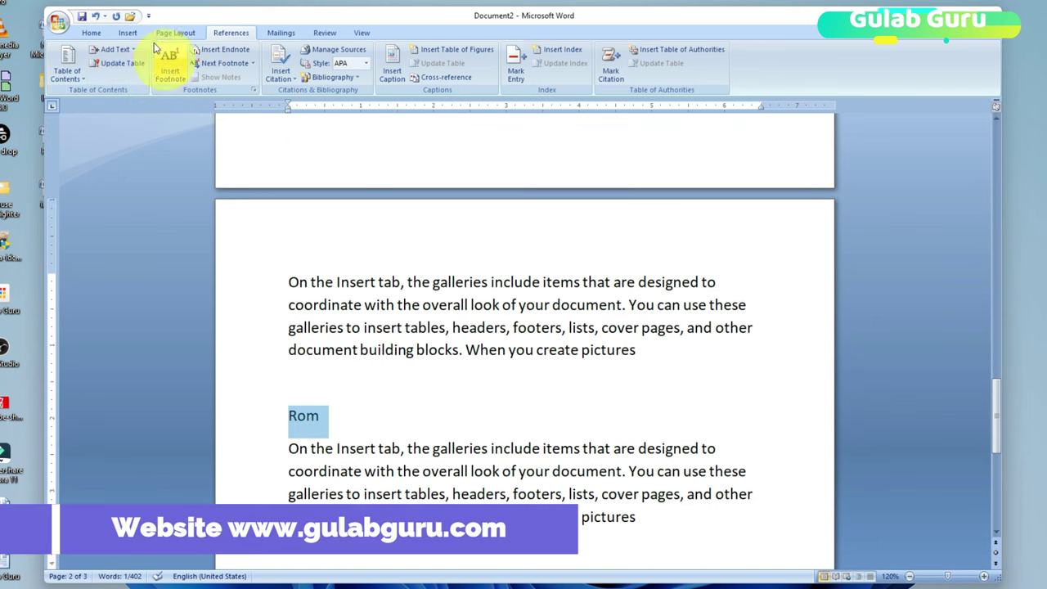
click(133, 50)
click(135, 96)
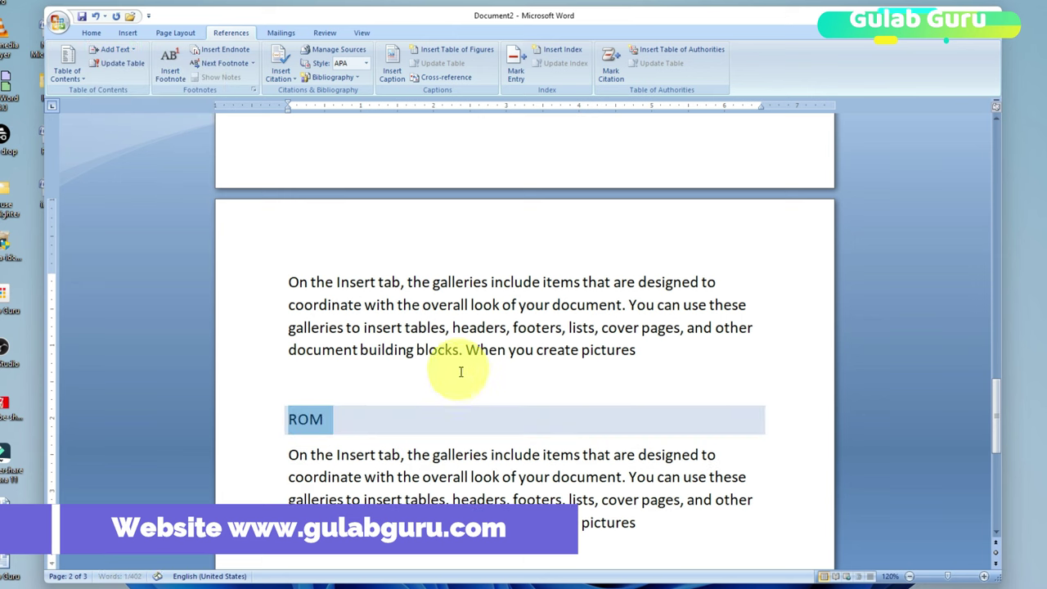
scroll(446, 417, up, 2)
scroll(432, 384, up, 2)
scroll(352, 327, up, 2)
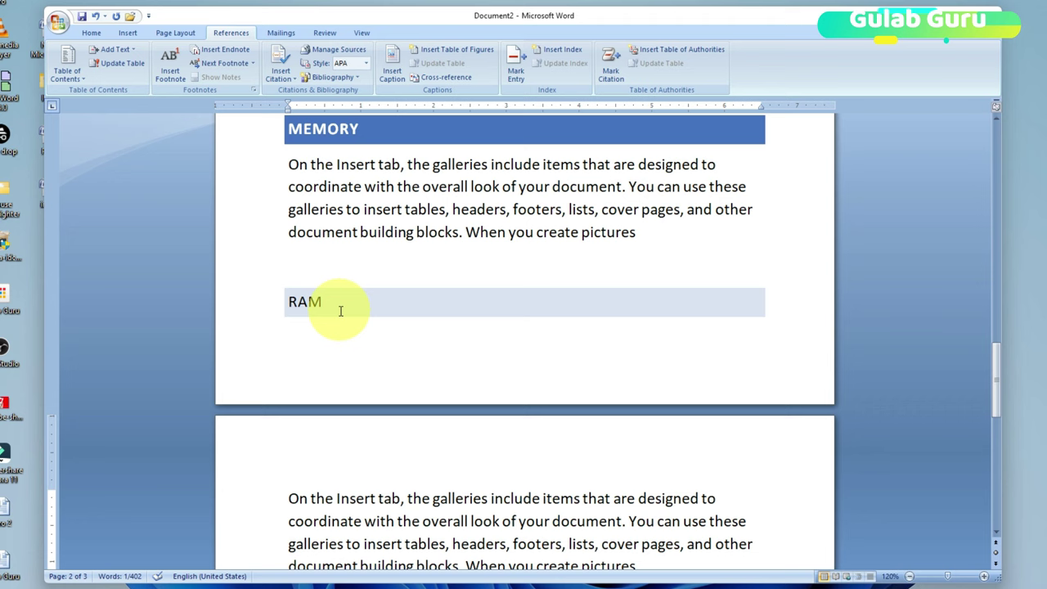
scroll(348, 139, up, 2)
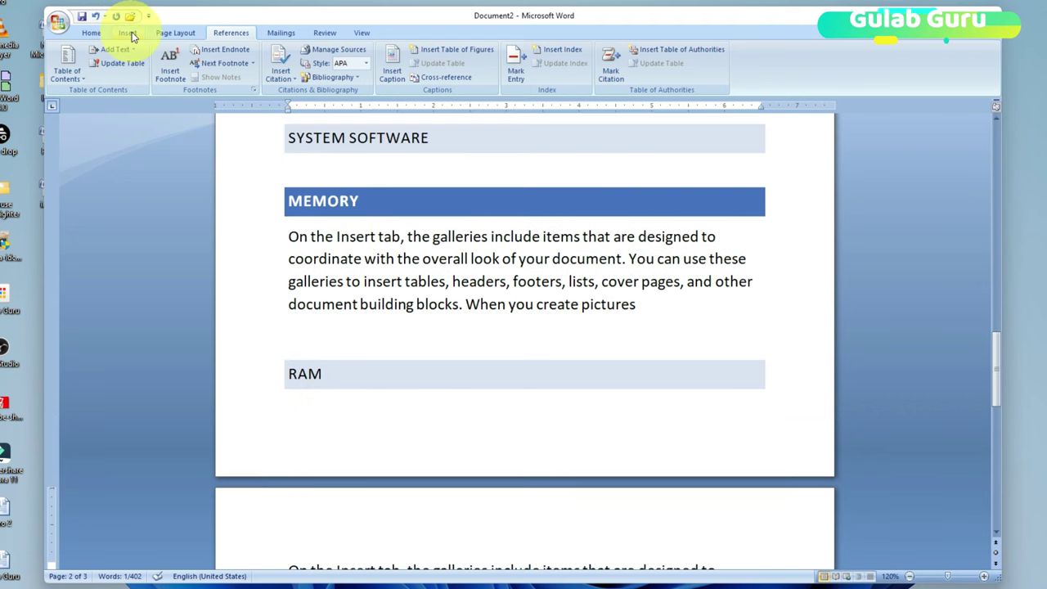
click(90, 33)
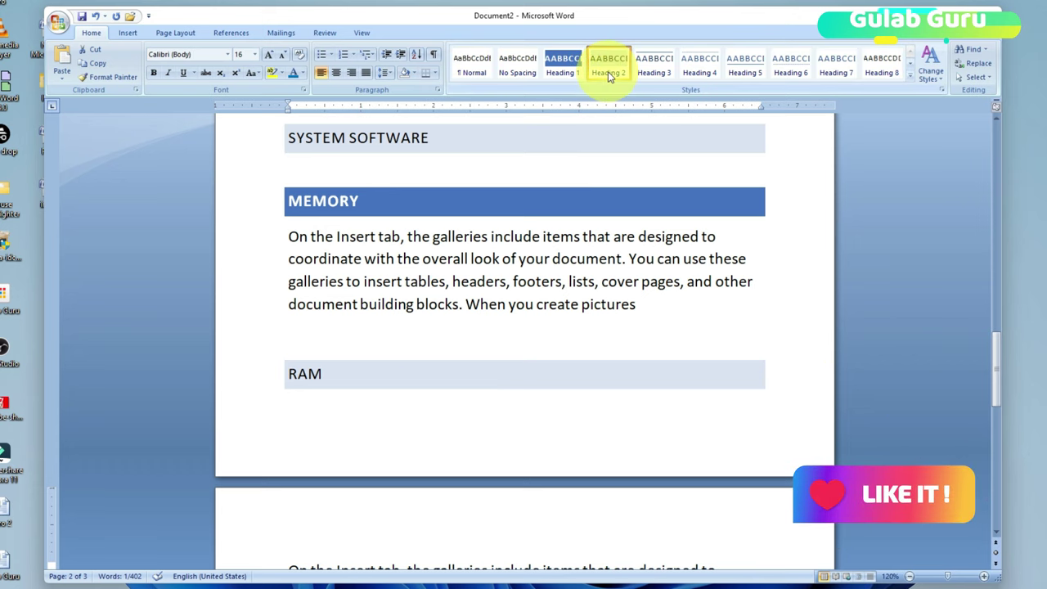
Apply the Heading 1 style to Input from the Home Styles gallery
click(232, 33)
click(129, 49)
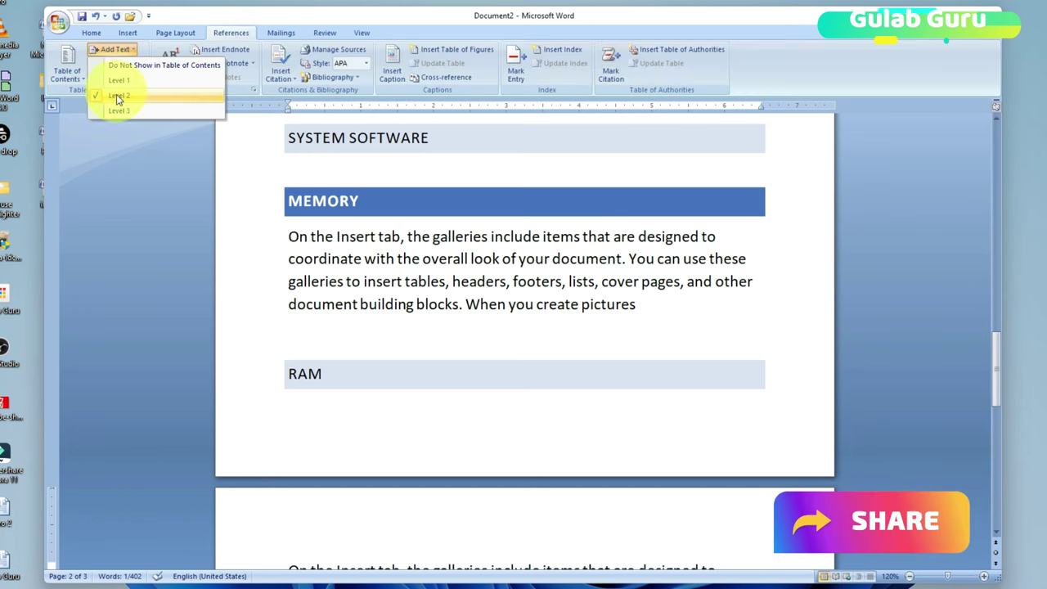
click(90, 32)
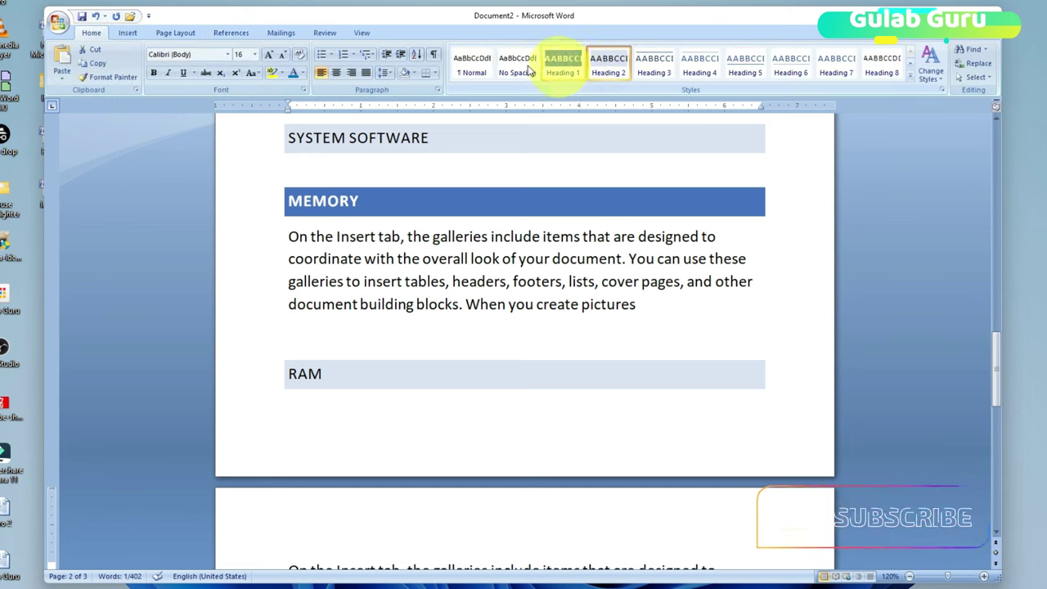
click(572, 76)
scroll(674, 140, up, 3)
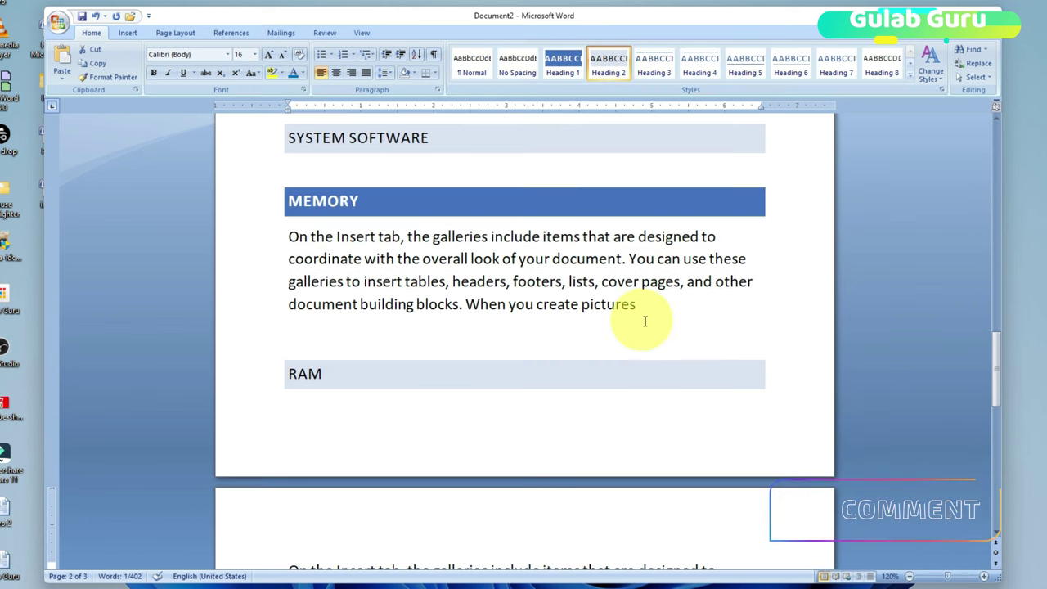
scroll(496, 428, down, 2)
scroll(485, 430, down, 3)
scroll(486, 421, down, 5)
drag(328, 382, 301, 372)
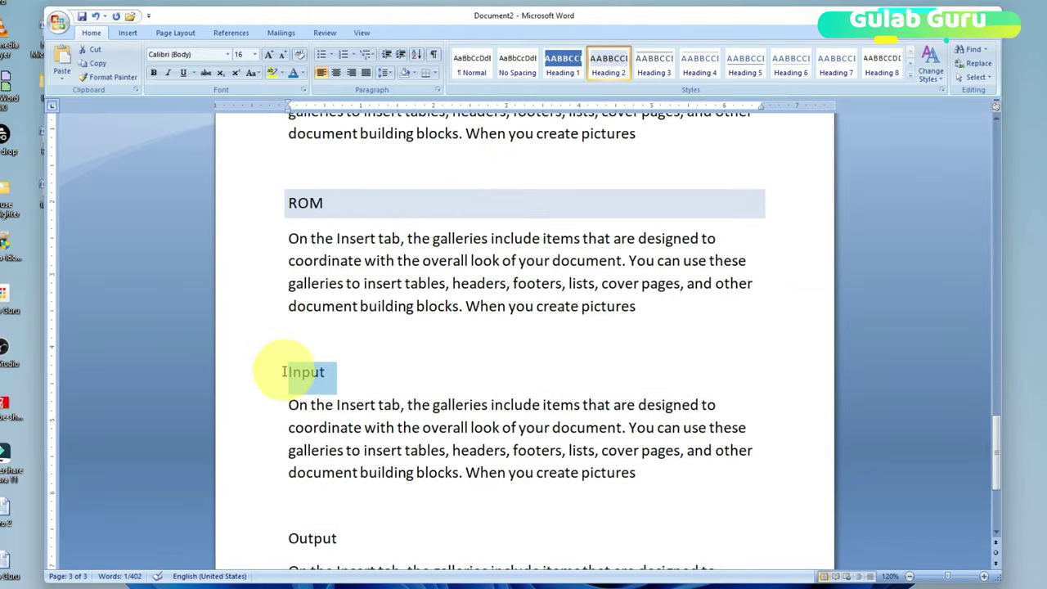
click(563, 61)
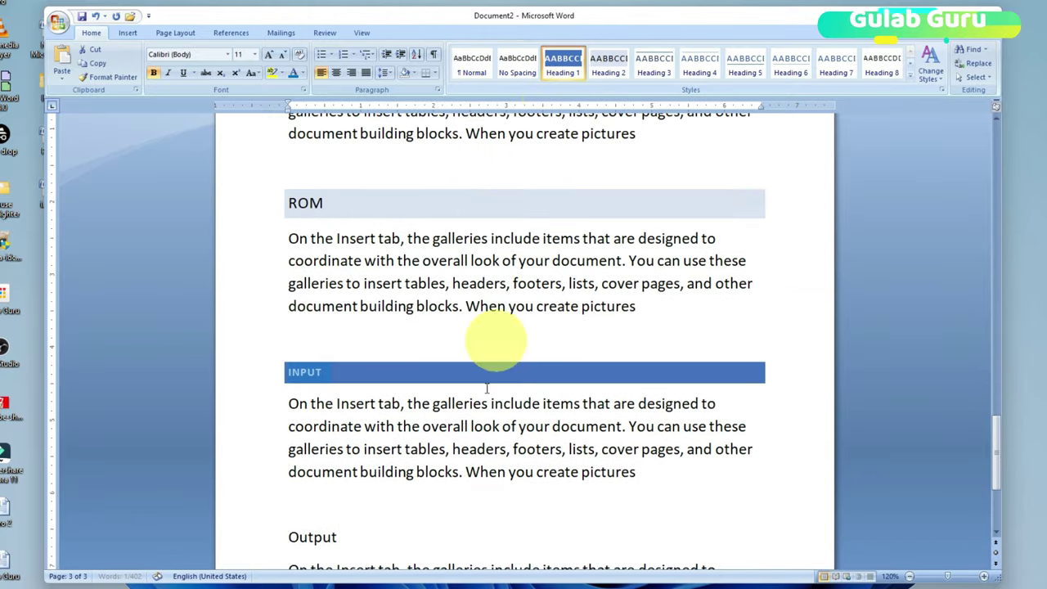
Apply the Heading 1 style to Output as well
scroll(476, 460, down, 2)
drag(342, 429, 287, 428)
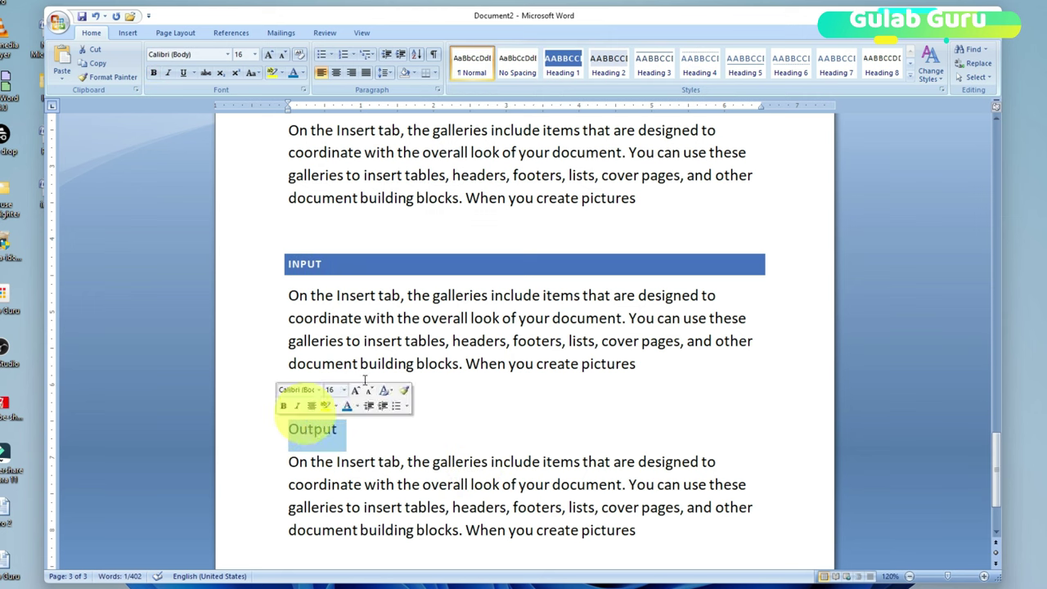
click(563, 61)
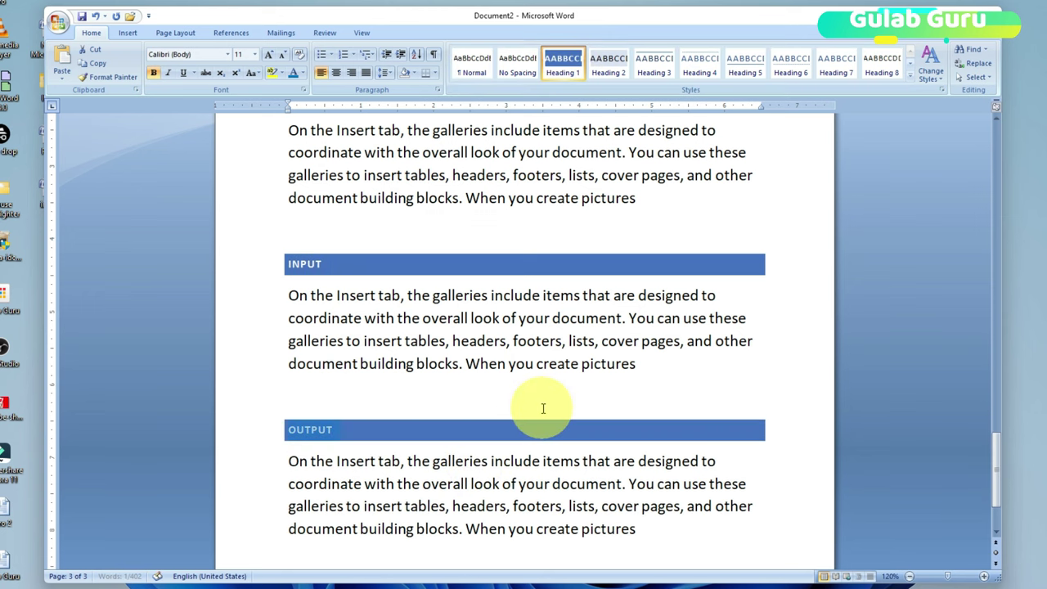
scroll(542, 407, up, 5)
scroll(541, 406, down, 7)
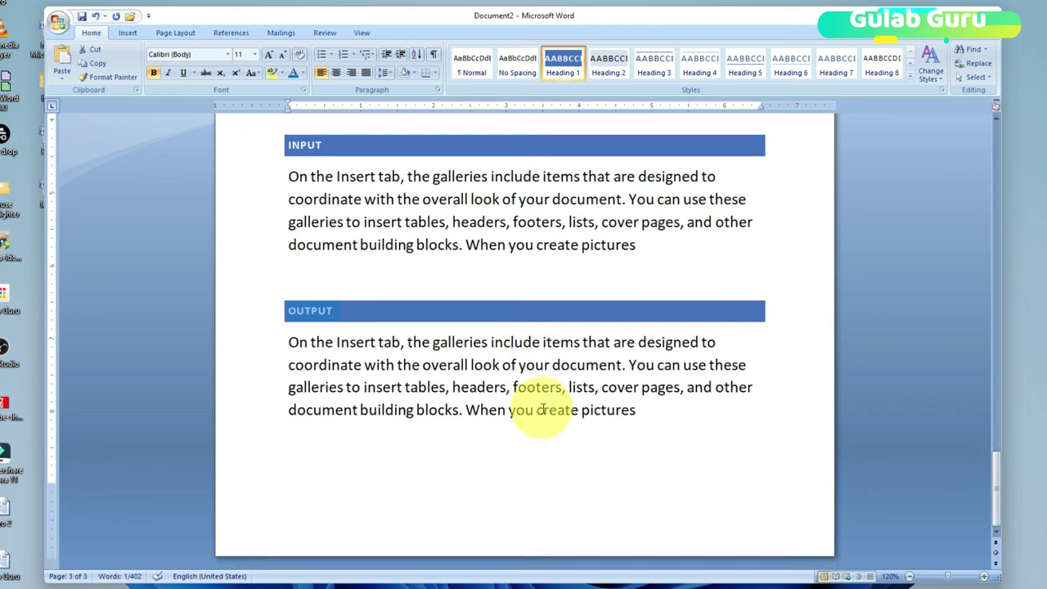
scroll(683, 476, up, 2)
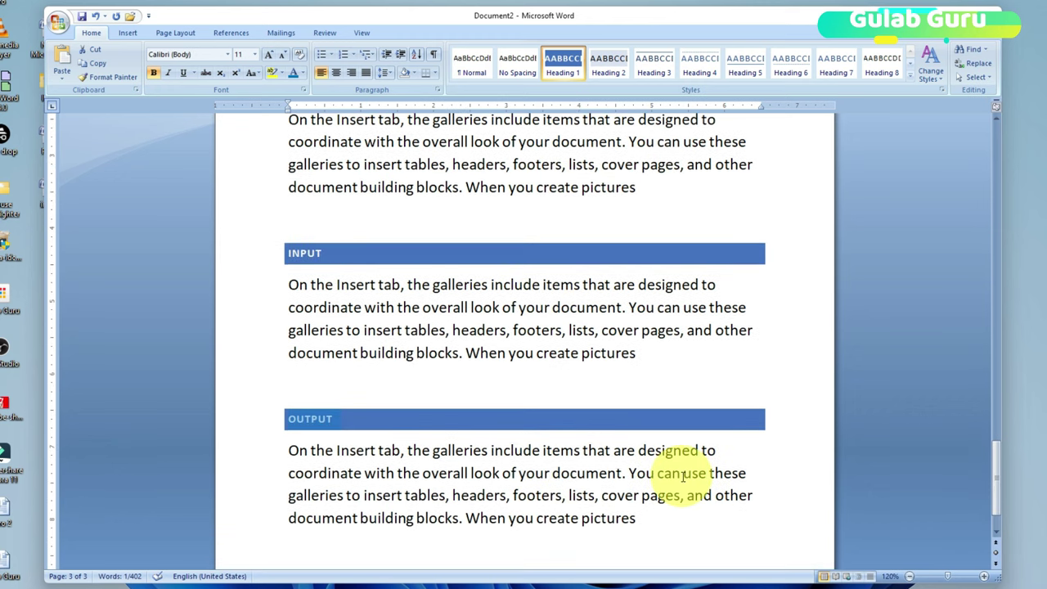
scroll(627, 378, down, 5)
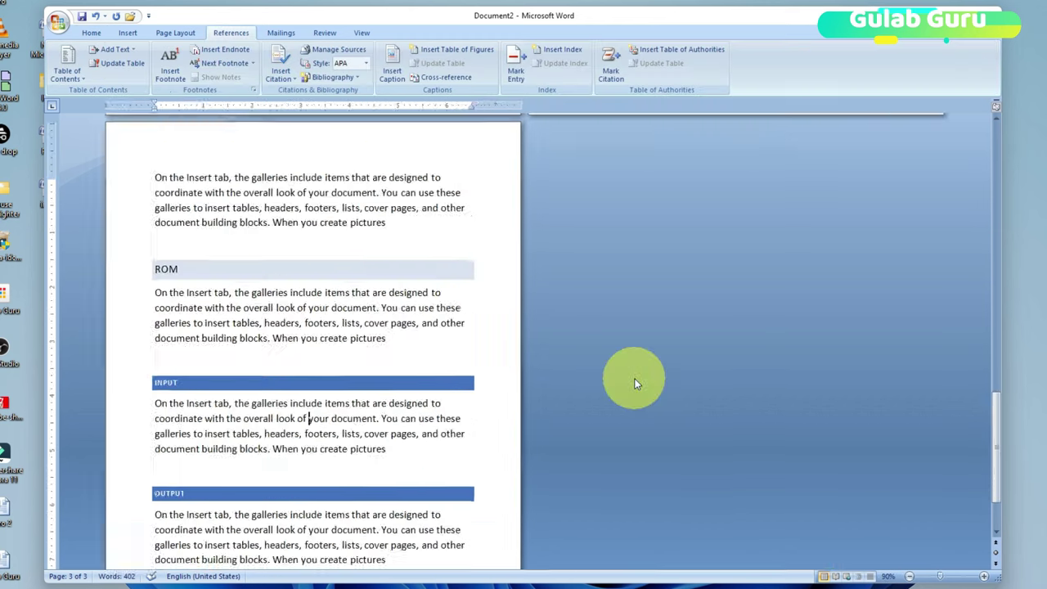
Insert a page break at the document start so WHAT IS COMPUTER? moves to page 2
scroll(627, 378, down, 2)
scroll(637, 384, down, 2)
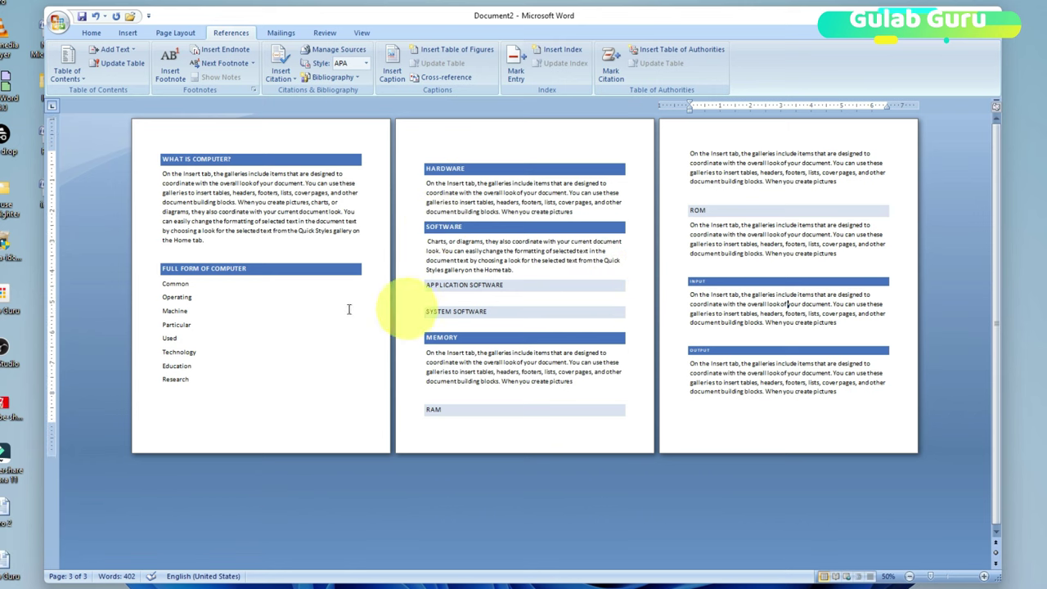
scroll(186, 171, up, 8)
scroll(401, 247, down, 5)
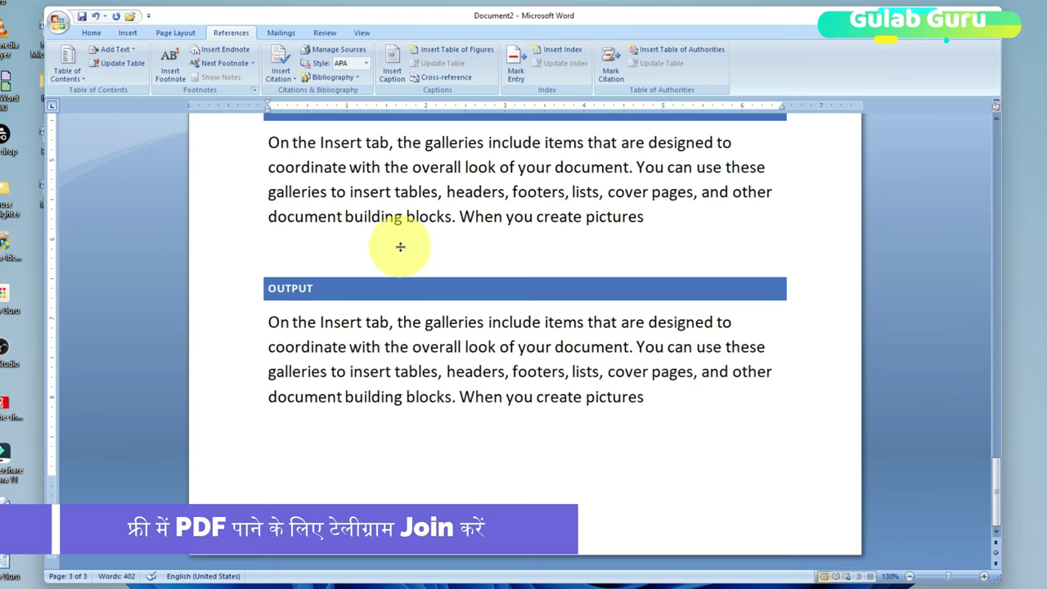
key(ctrl+Home)
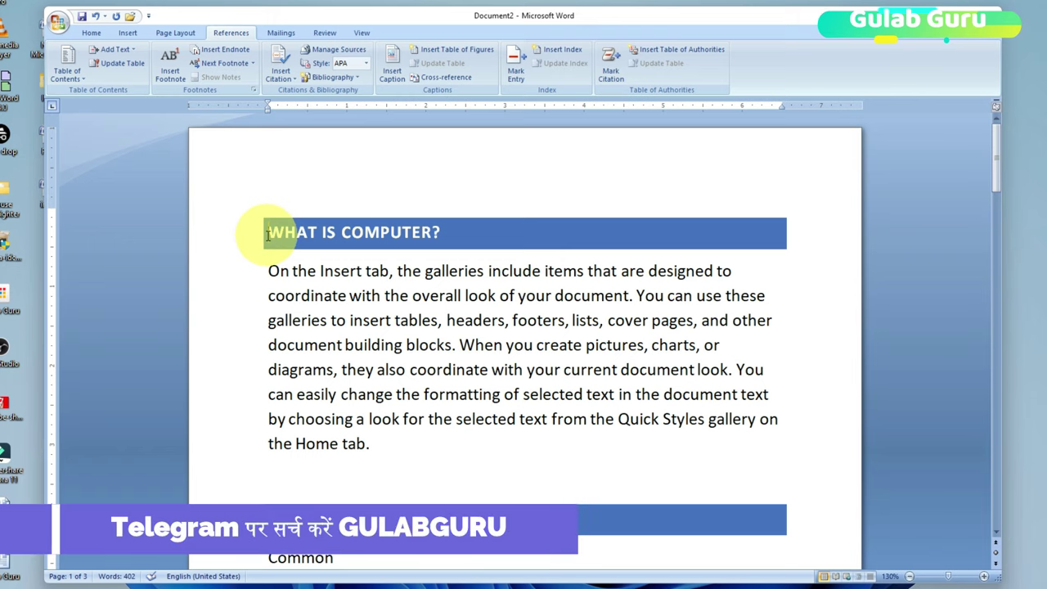
key(ctrl+Return)
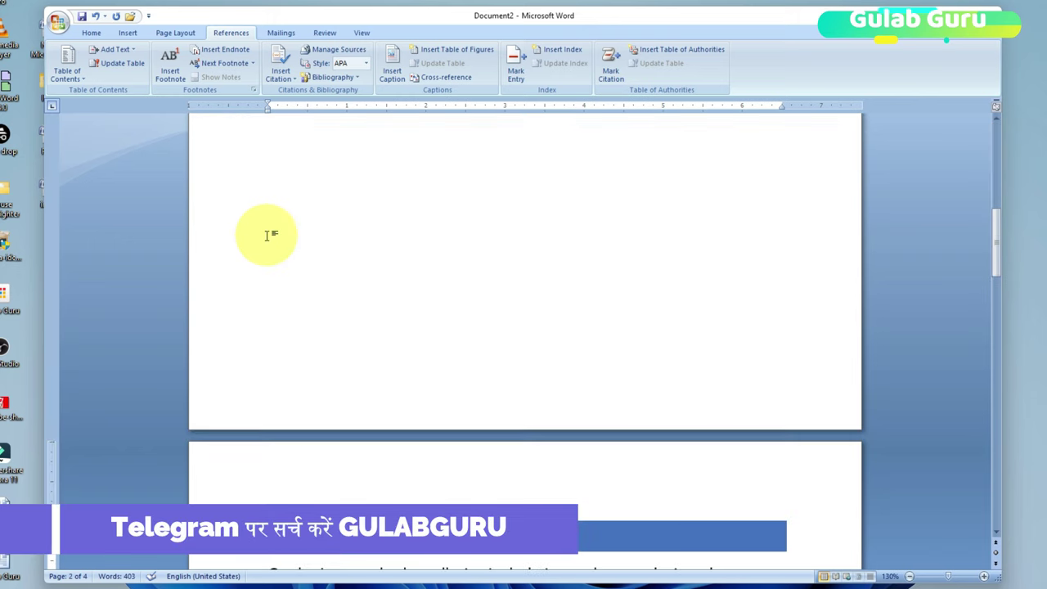
Place the insertion point on the new blank first page
scroll(269, 234, up, 1)
scroll(360, 278, up, 6)
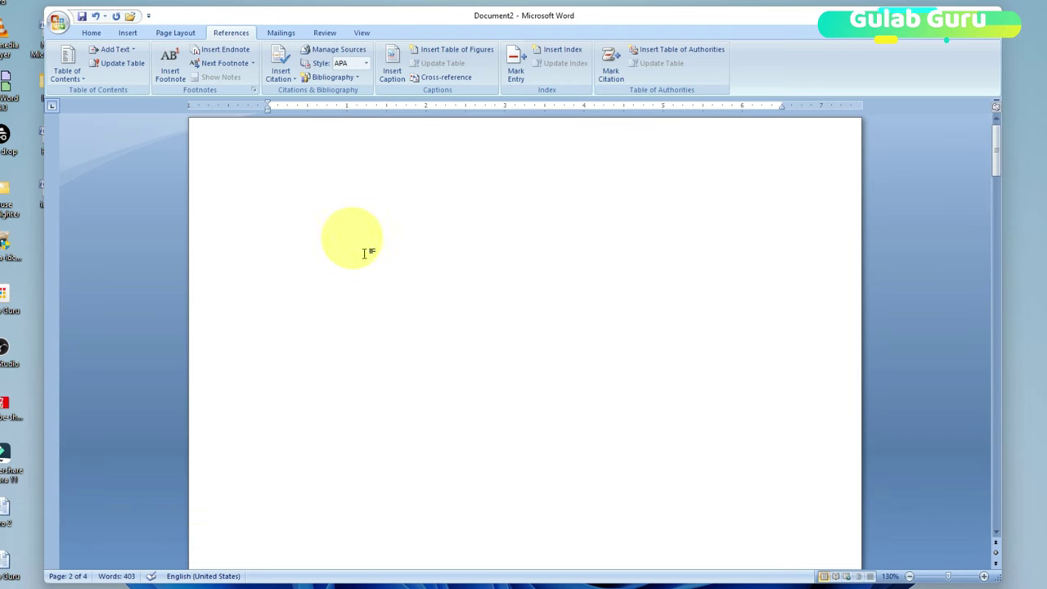
ctrl+scroll(432, 316, down, 7)
ctrl+scroll(433, 316, down, 2)
ctrl+scroll(435, 317, down, 1)
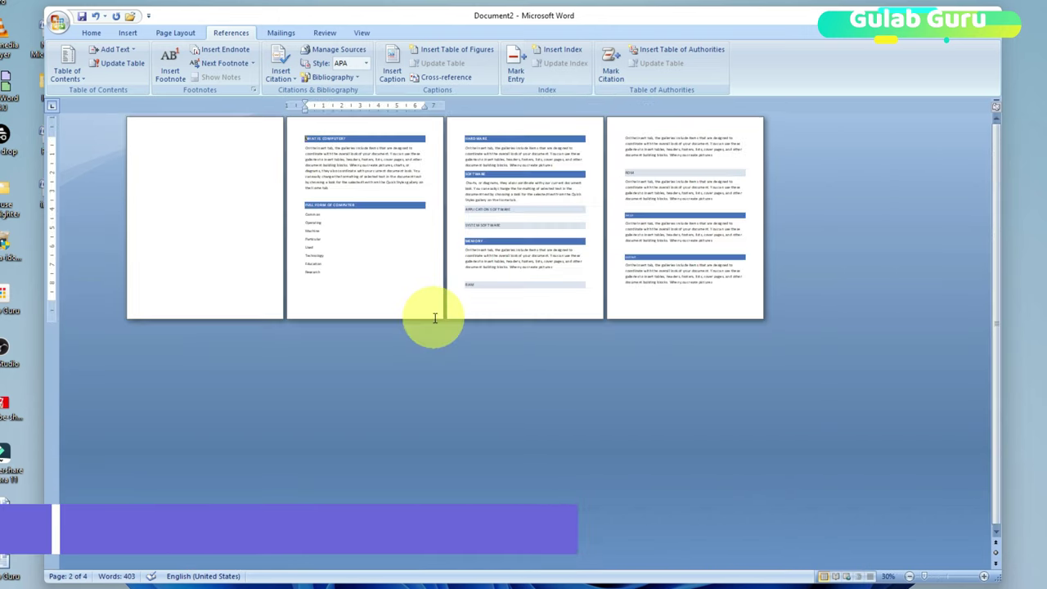
ctrl+scroll(433, 316, up, 1)
ctrl+scroll(255, 211, up, 1)
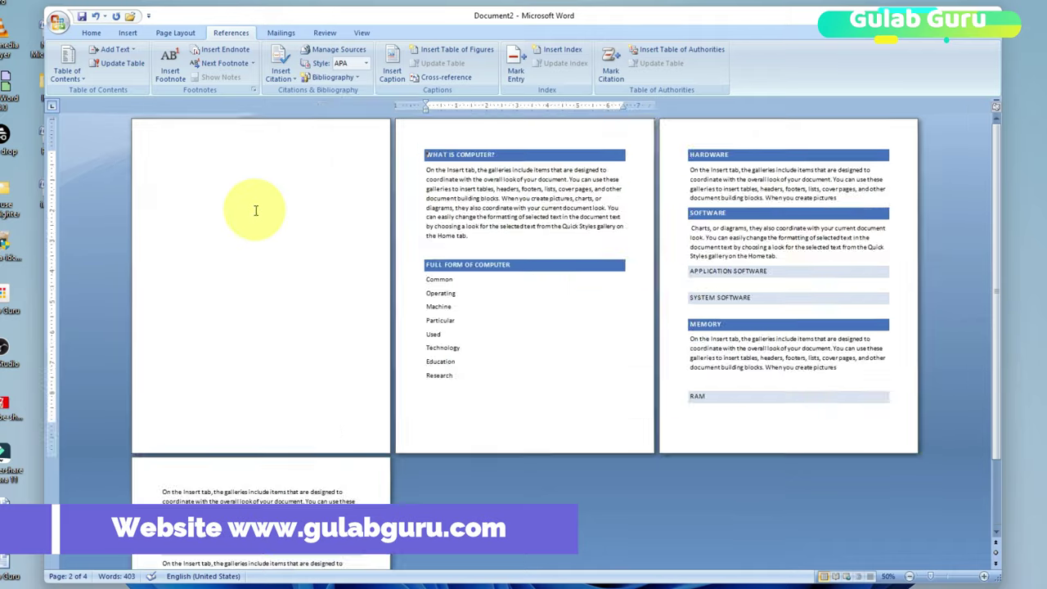
ctrl+scroll(279, 203, up, 3)
ctrl+scroll(404, 187, up, 3)
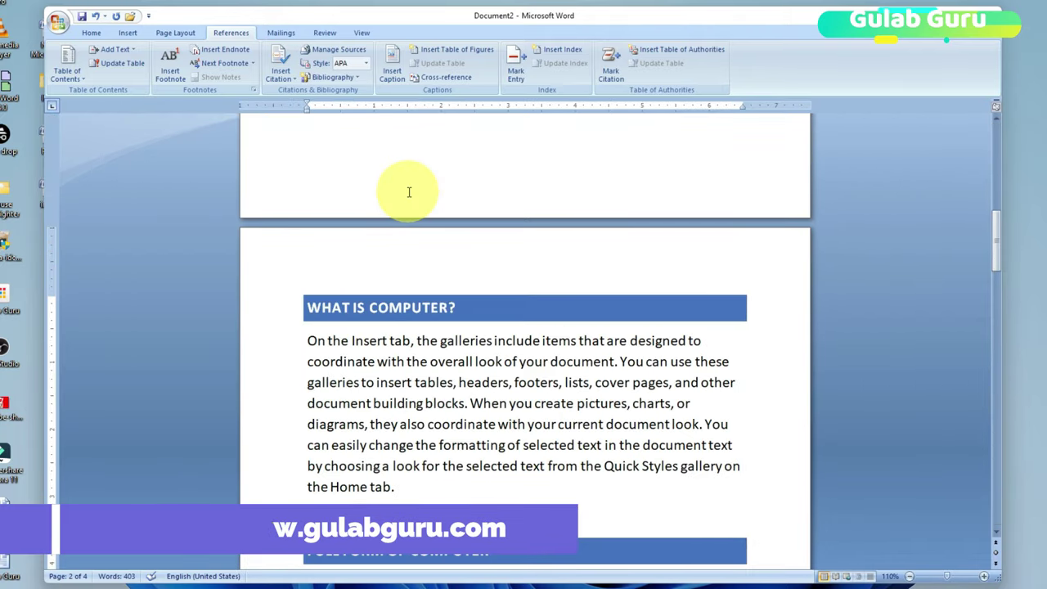
click(409, 192)
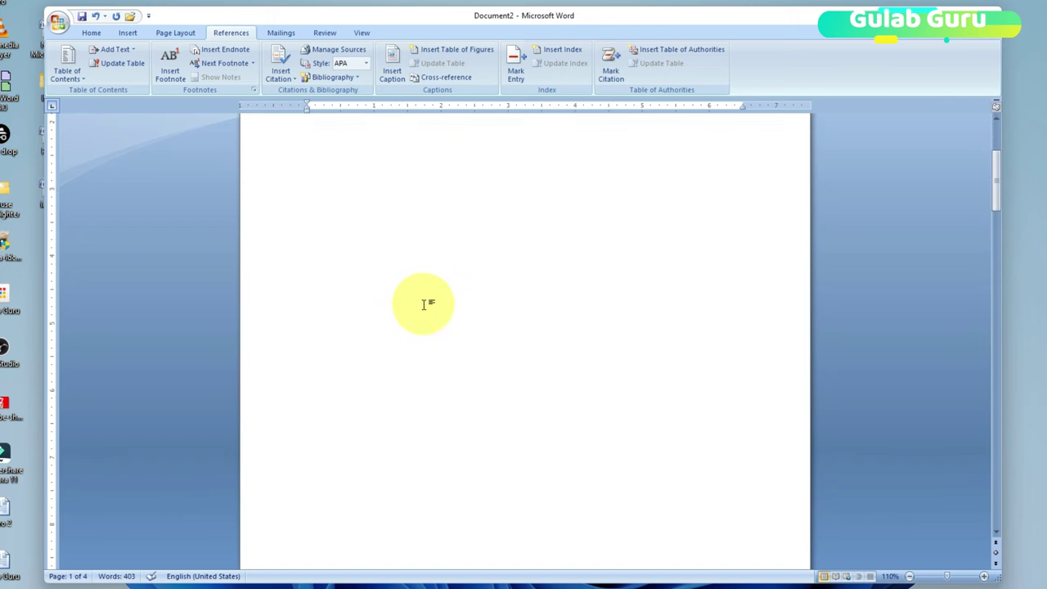
scroll(425, 304, down, 12)
scroll(426, 304, down, 3)
scroll(519, 397, up, 4)
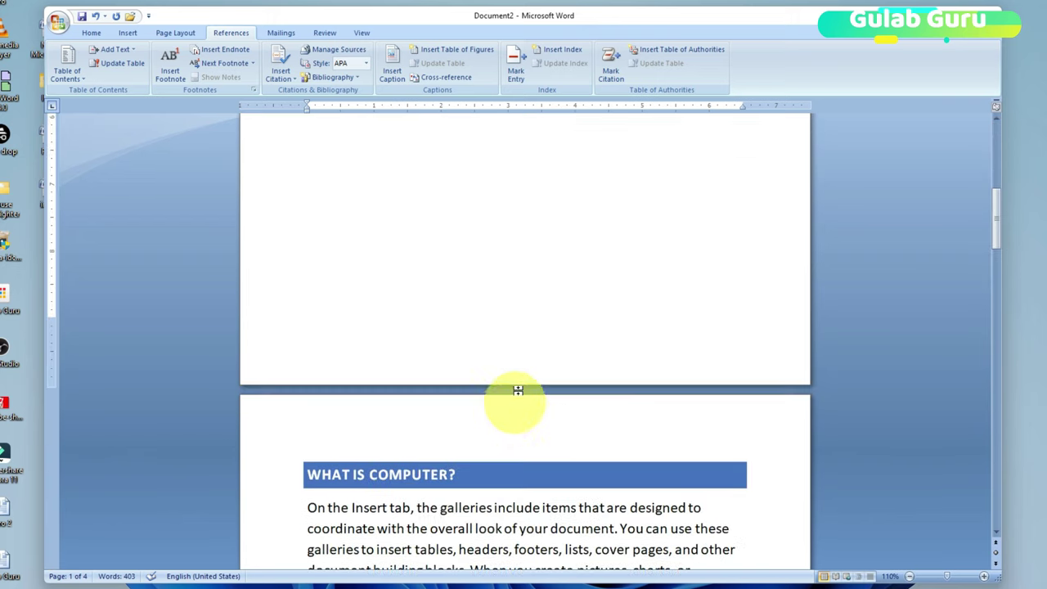
scroll(521, 386, up, 10)
scroll(521, 385, up, 1)
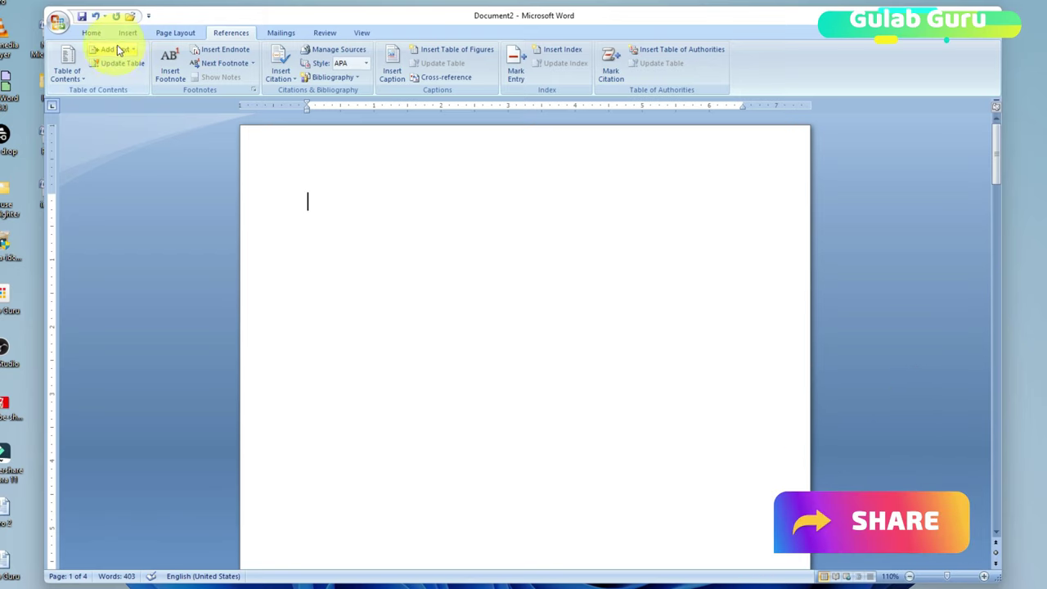
Insert Automatic Table 1 on page 1, listing What is Computer? through Output
click(69, 76)
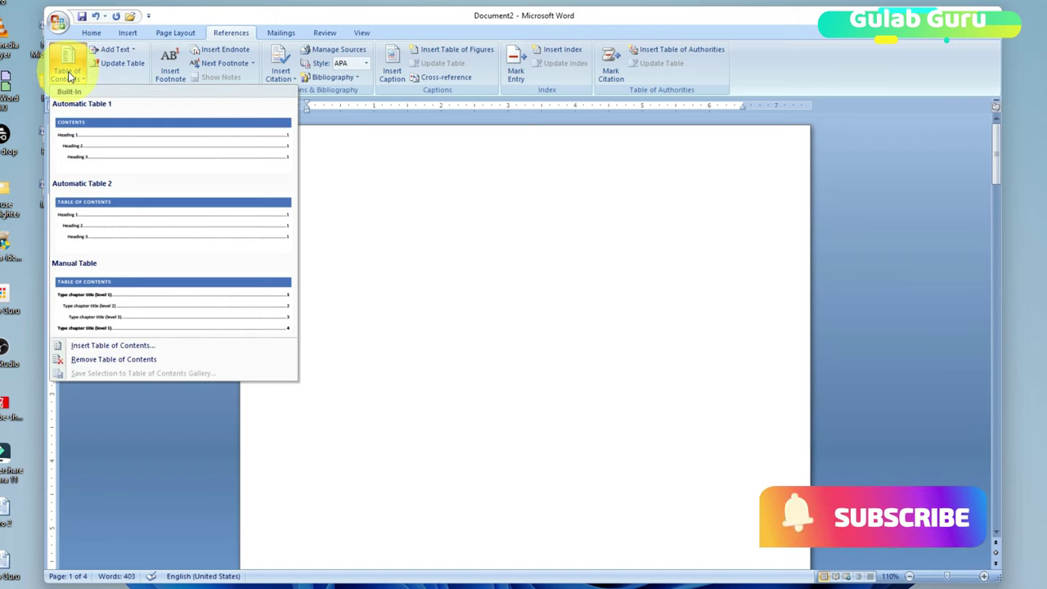
click(141, 136)
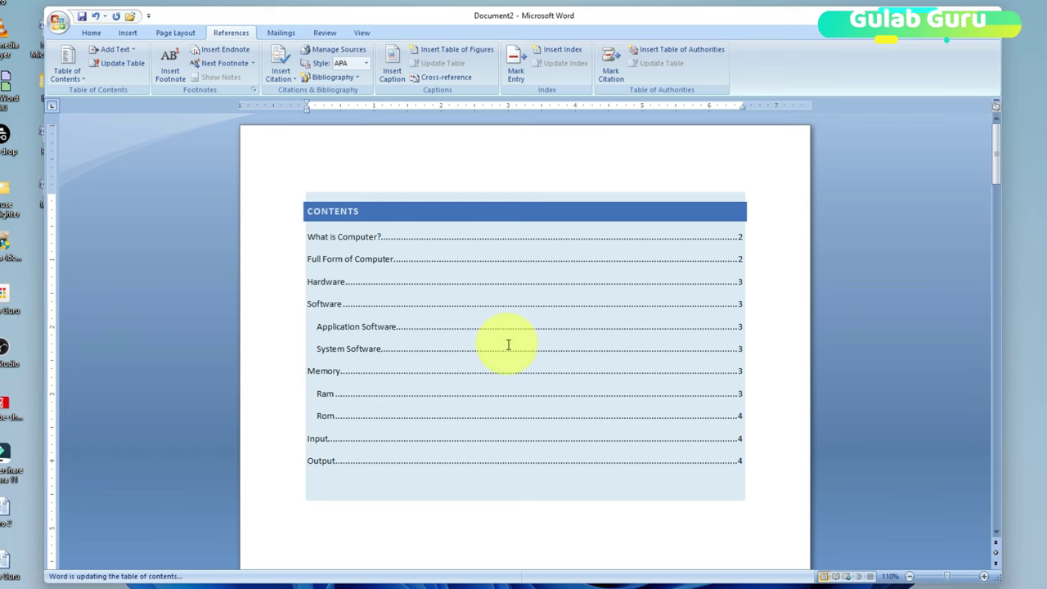
scroll(508, 344, down, 6)
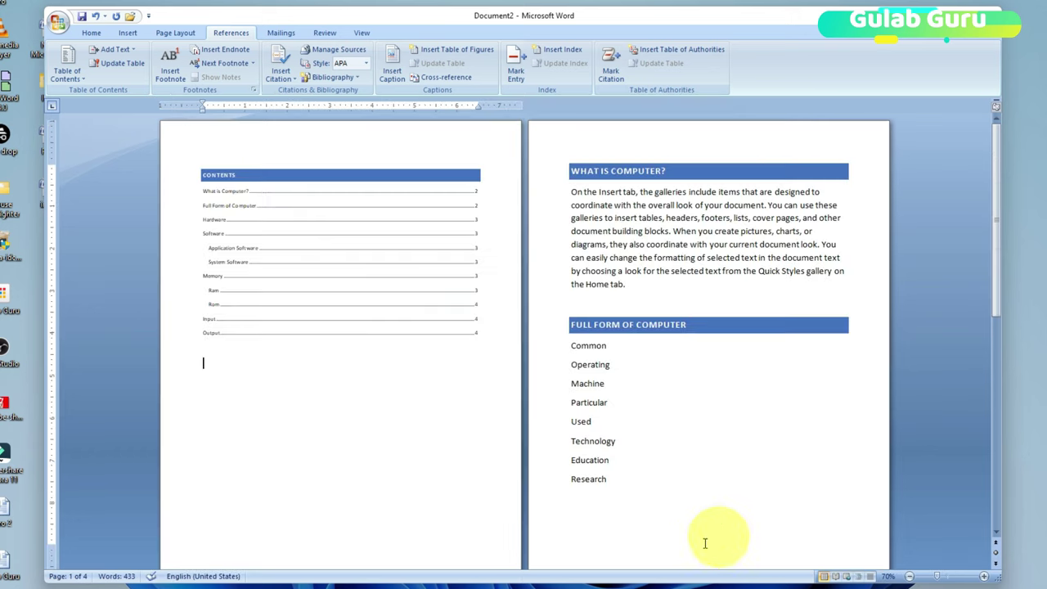
scroll(437, 362, up, 3)
scroll(437, 362, up, 2)
scroll(442, 358, up, 3)
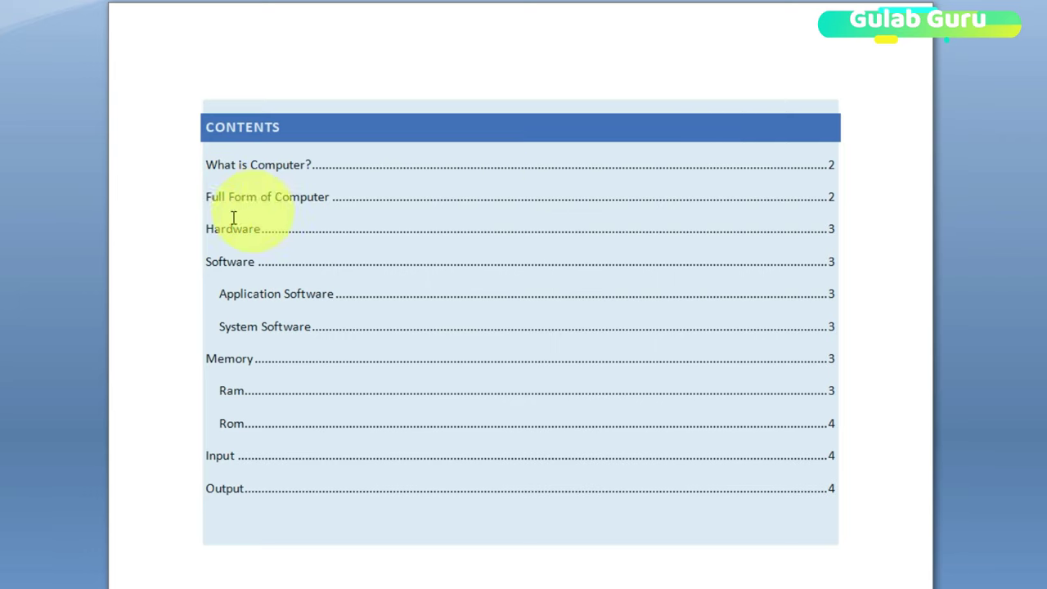
key(Down)
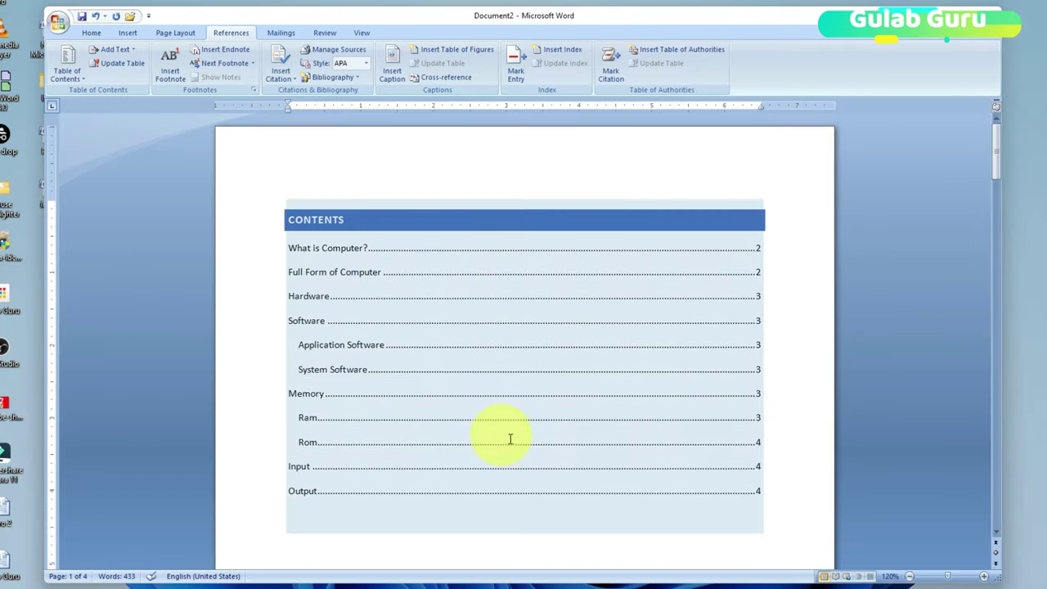
scroll(510, 440, down, 10)
scroll(502, 398, up, 6)
scroll(505, 395, up, 4)
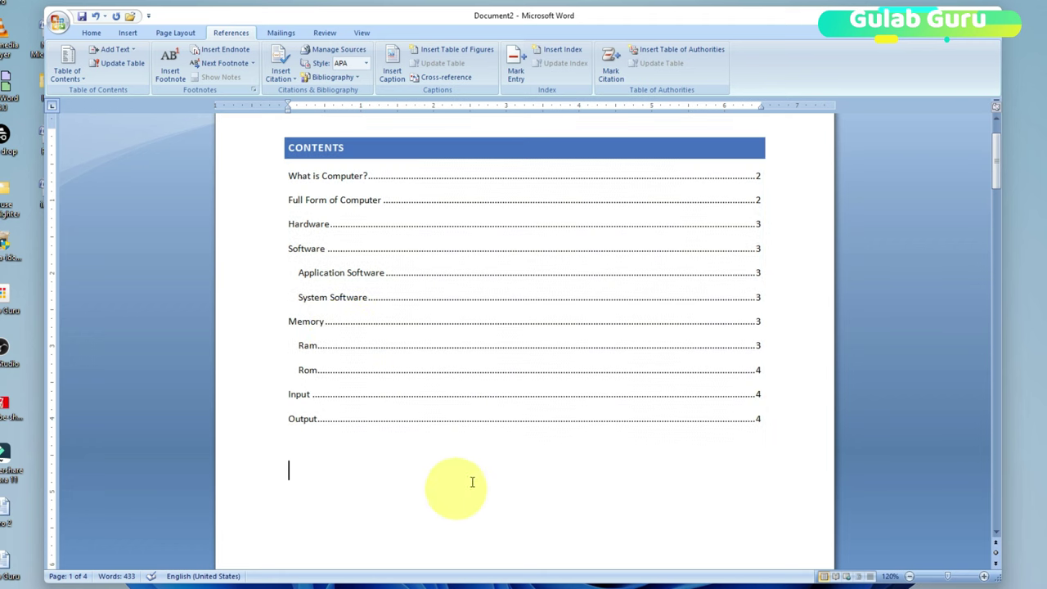
Start a new page 5 after the Output paragraph with a page break
scroll(472, 482, down, 6)
scroll(482, 480, down, 9)
scroll(482, 480, down, 4)
scroll(481, 480, down, 4)
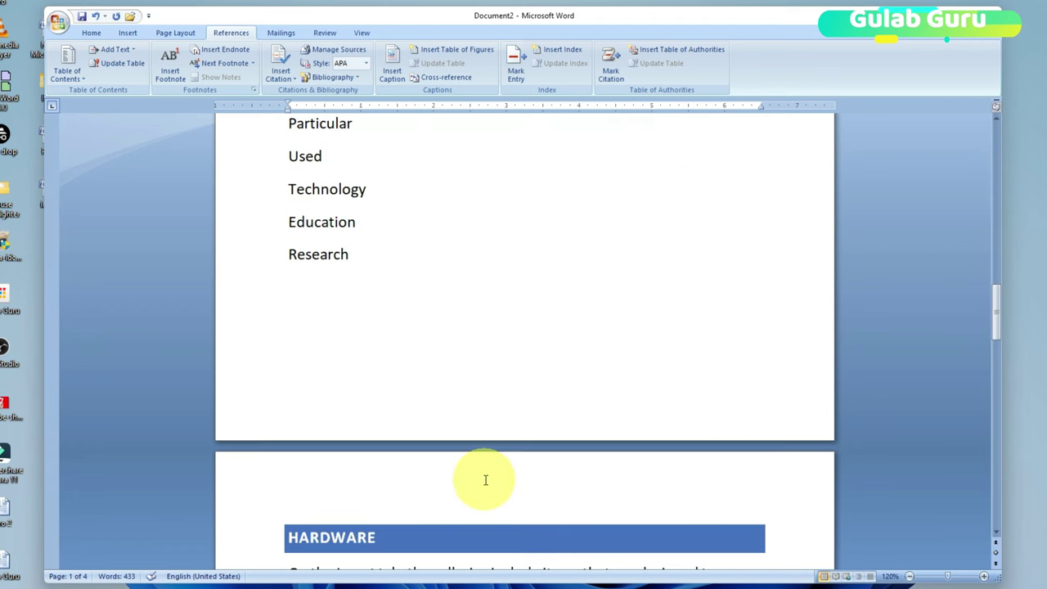
scroll(482, 479, down, 2)
scroll(484, 479, down, 3)
scroll(484, 479, down, 7)
scroll(485, 480, down, 8)
scroll(486, 481, down, 8)
scroll(486, 481, down, 7)
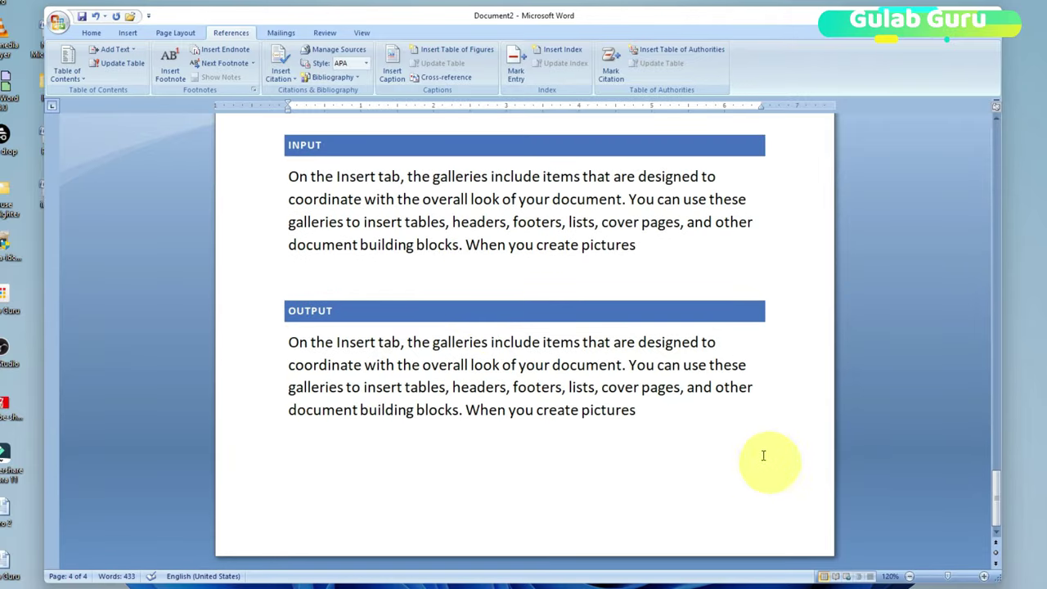
click(672, 421)
key(Return)
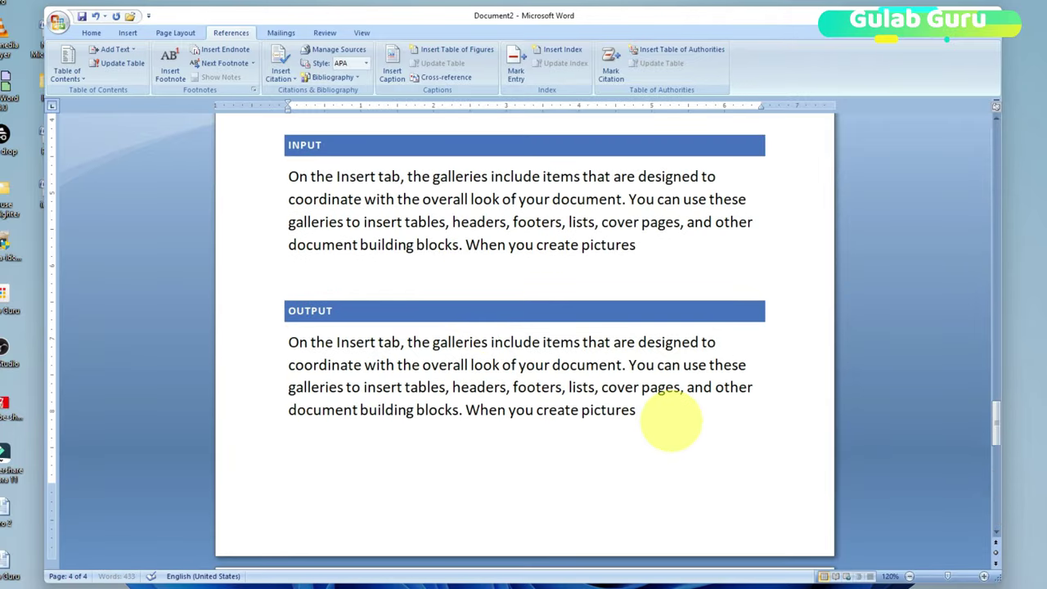
key(ctrl+Return)
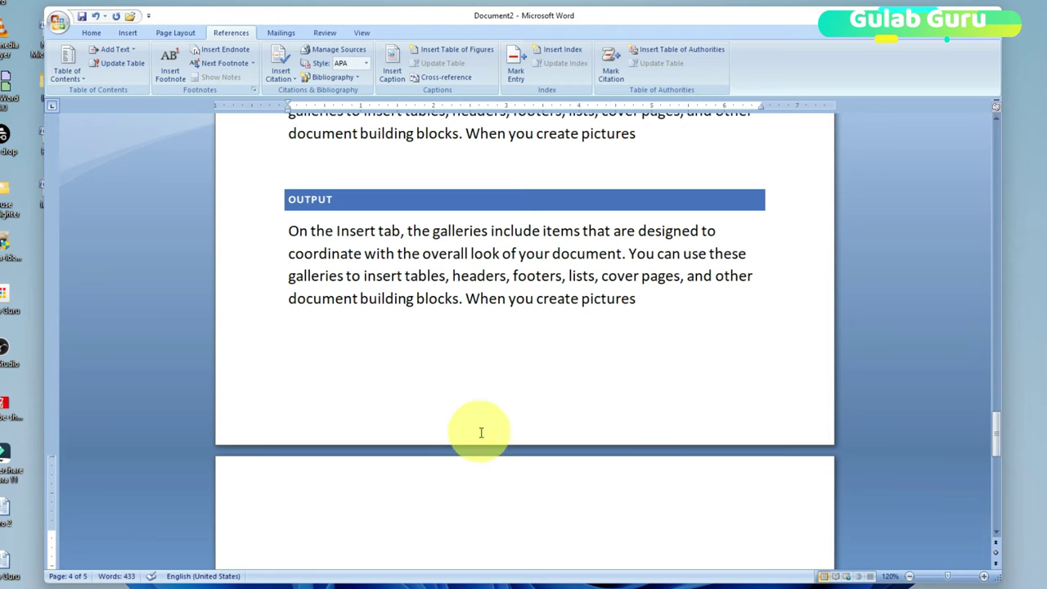
Copy the Output paragraph text and paste it below the Ms Paint line
scroll(480, 432, down, 3)
scroll(481, 436, down, 1)
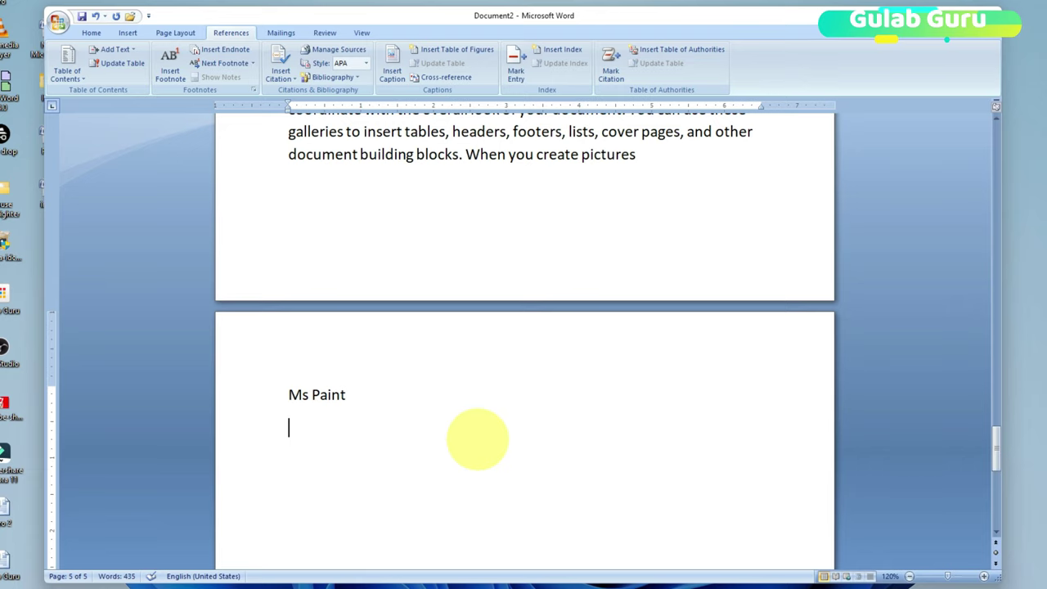
scroll(466, 431, up, 2)
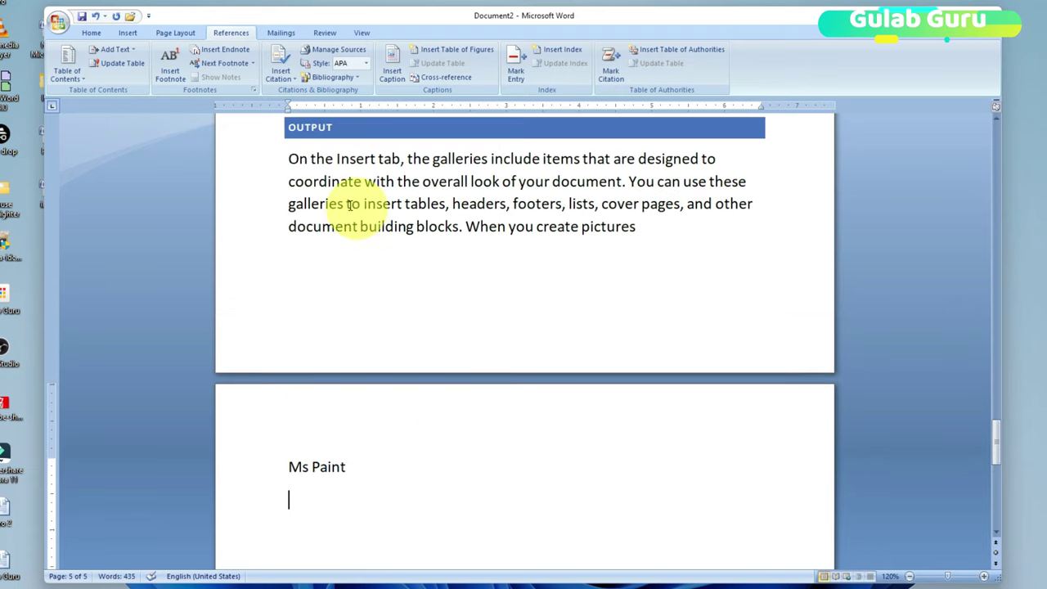
drag(365, 181, 624, 235)
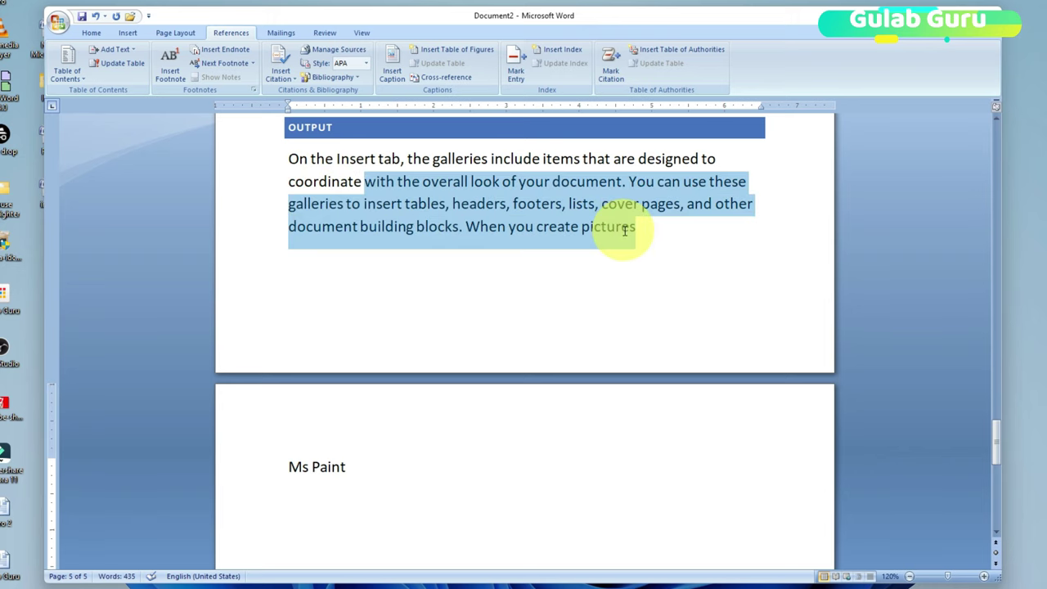
scroll(362, 390, down, 1)
click(341, 463)
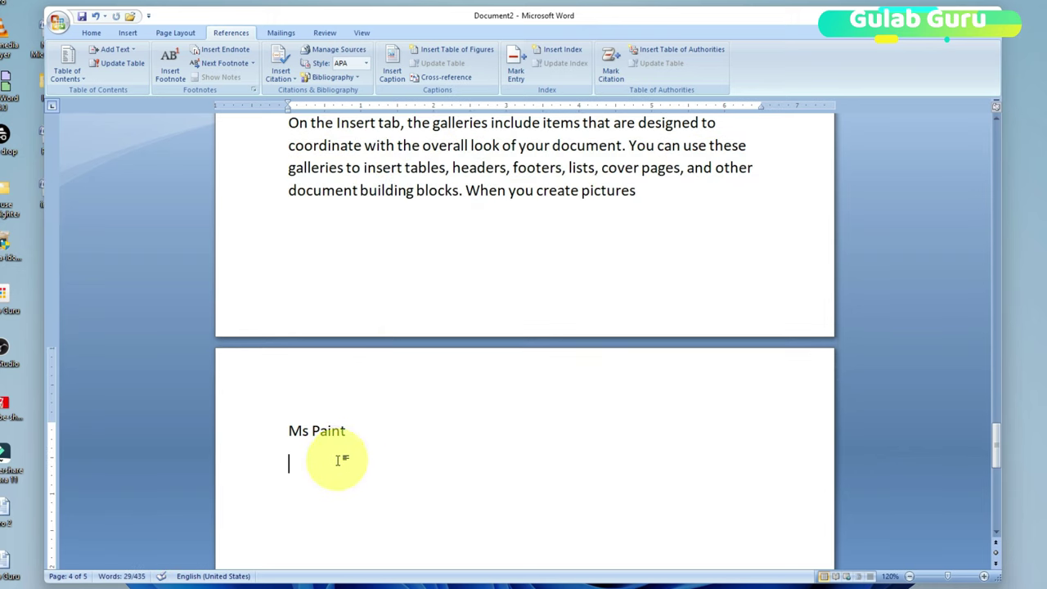
text(with the overall look of your document. You can use these galleries to insert tables, headers, footers, lists, cover pages, and other document building blocks. When you create pictures)
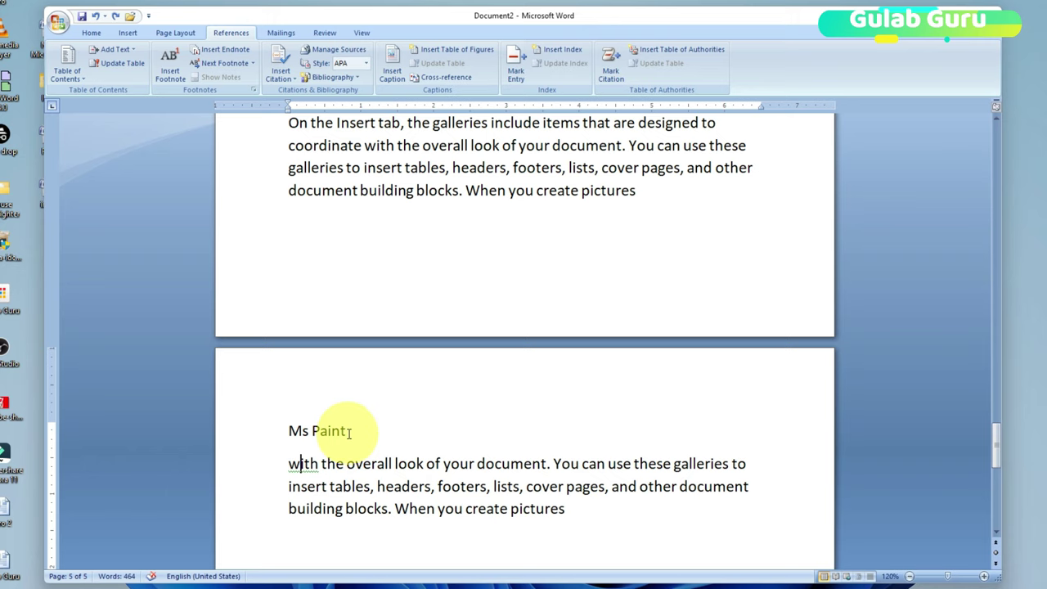
Mark the Ms Paint line as a Level 1 heading, then return to page 1
drag(349, 433, 287, 431)
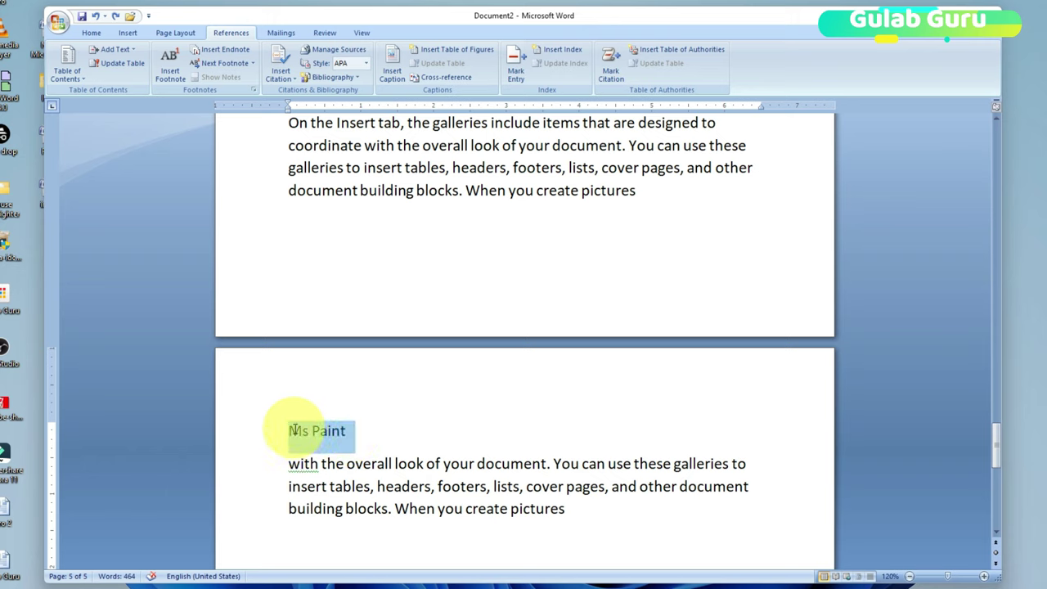
click(127, 51)
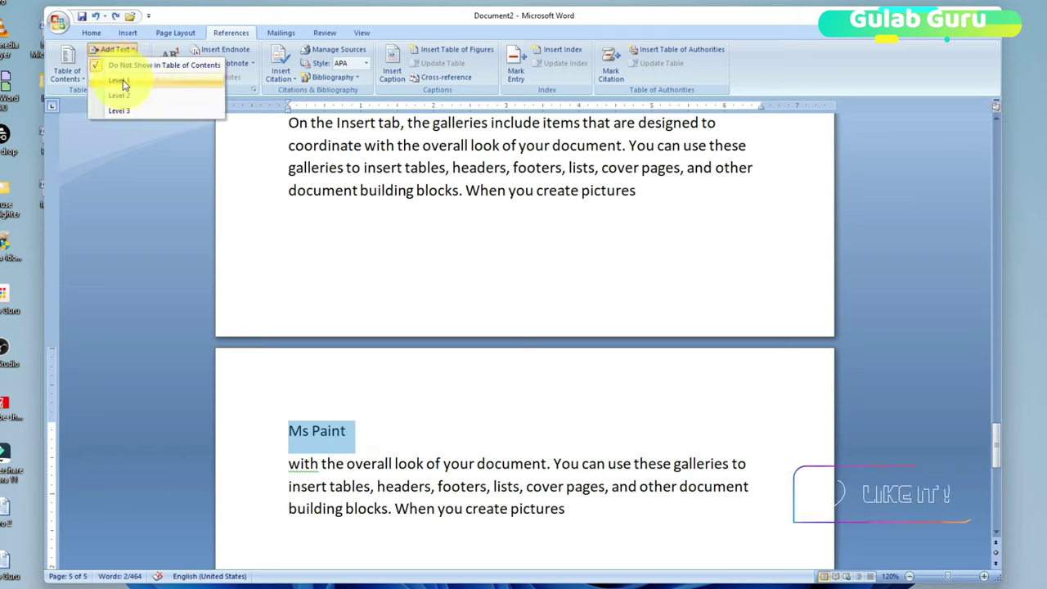
click(124, 83)
click(806, 492)
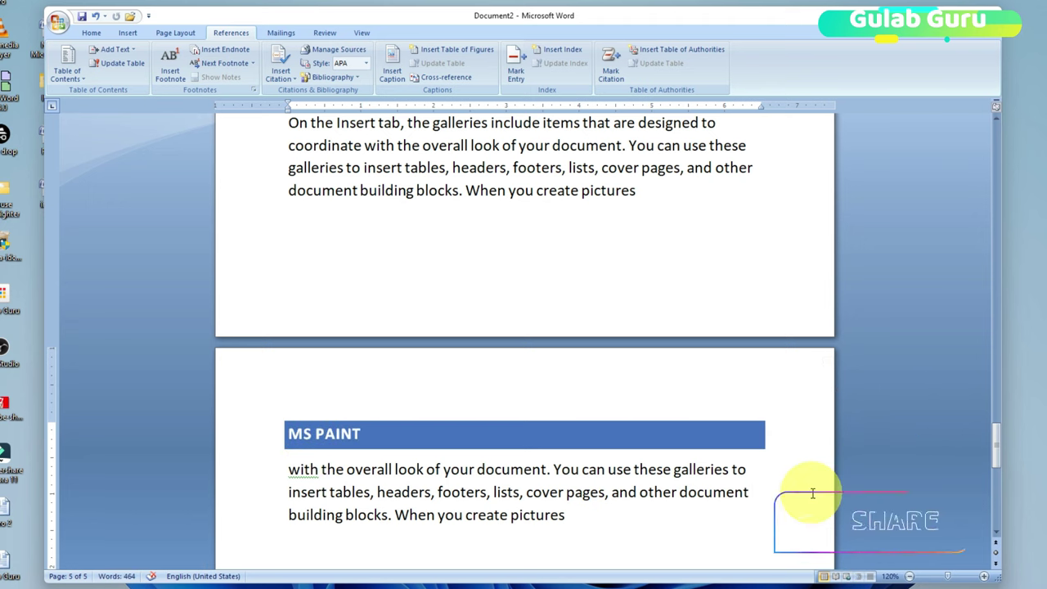
key(ctrl+Home)
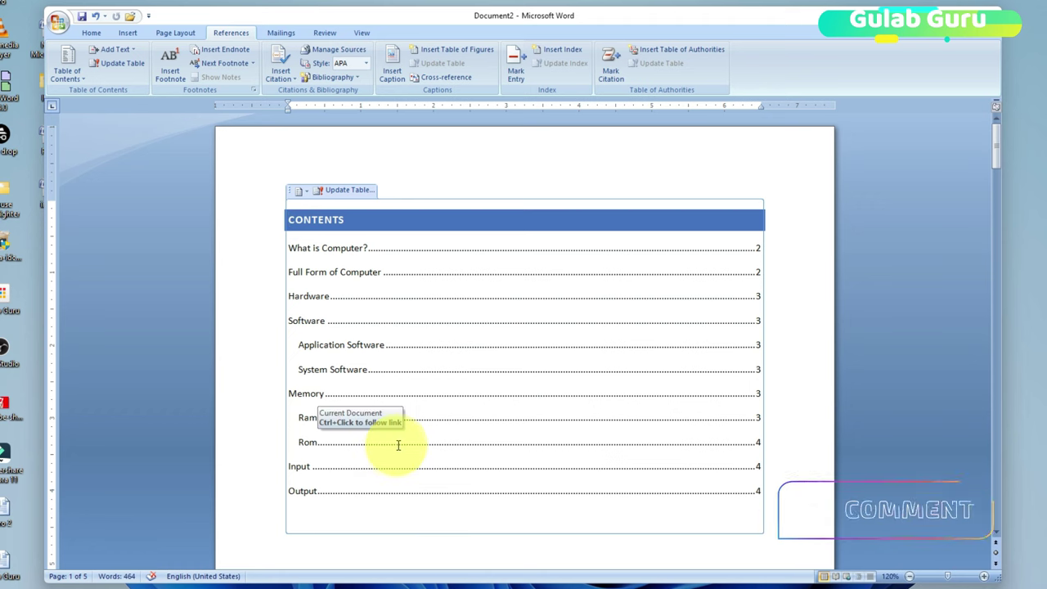
Update the entire table of contents so Ms Paint appears on page 5
click(404, 441)
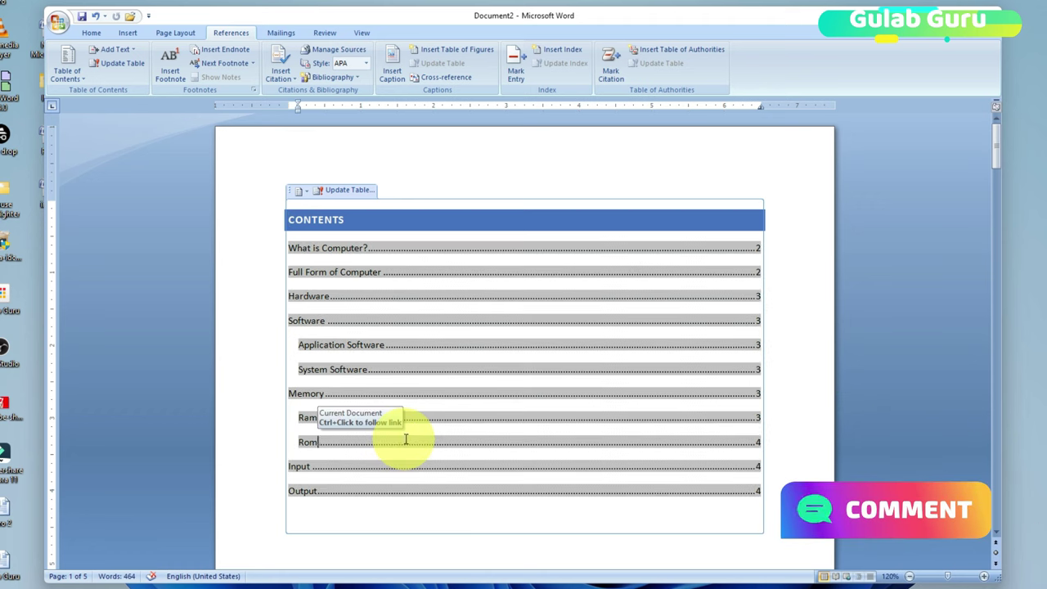
click(133, 64)
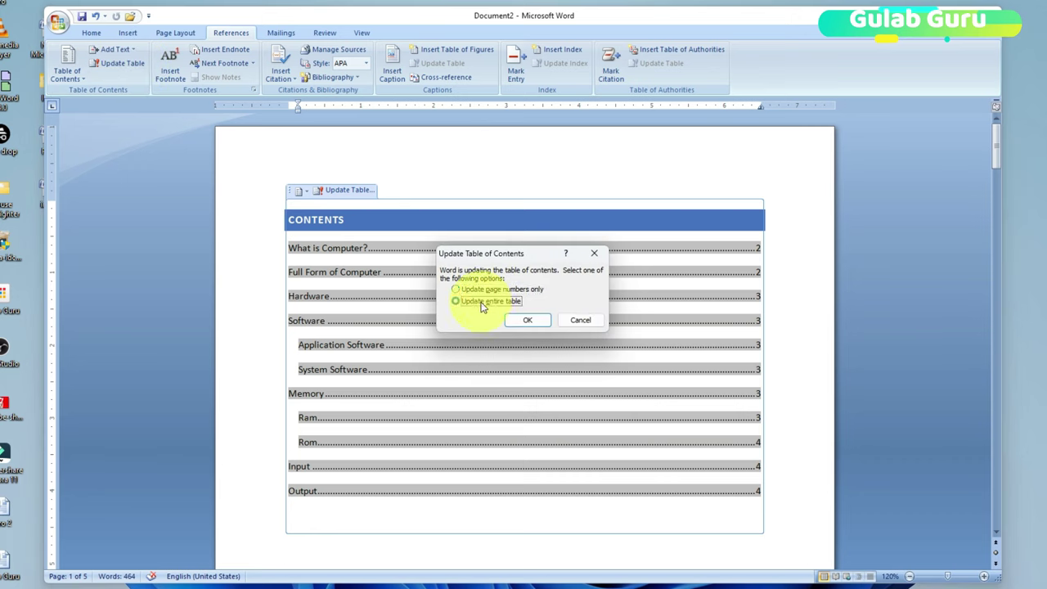
click(530, 321)
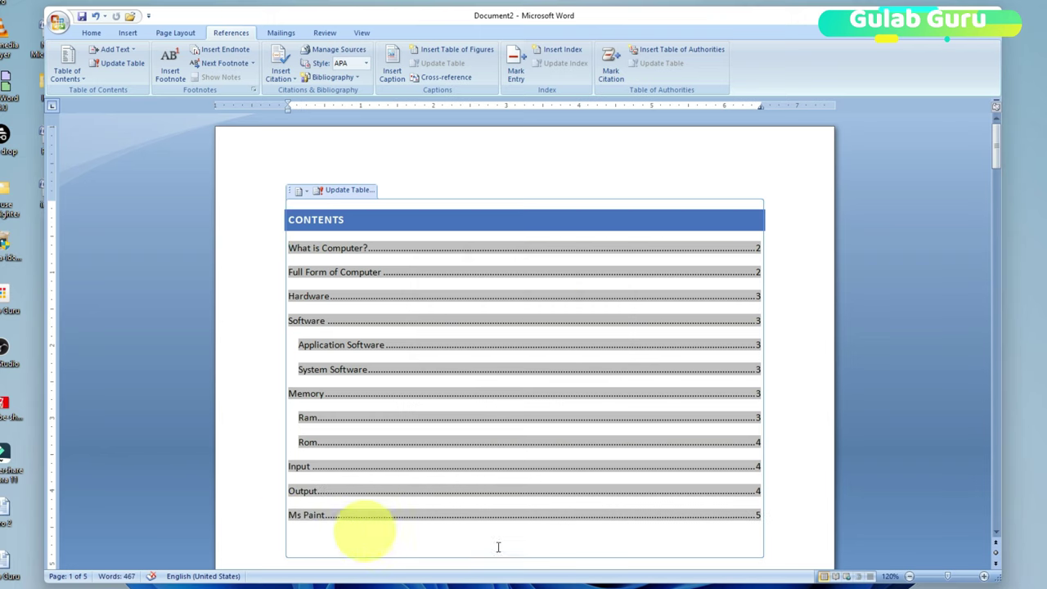
scroll(789, 522, down, 1)
click(791, 506)
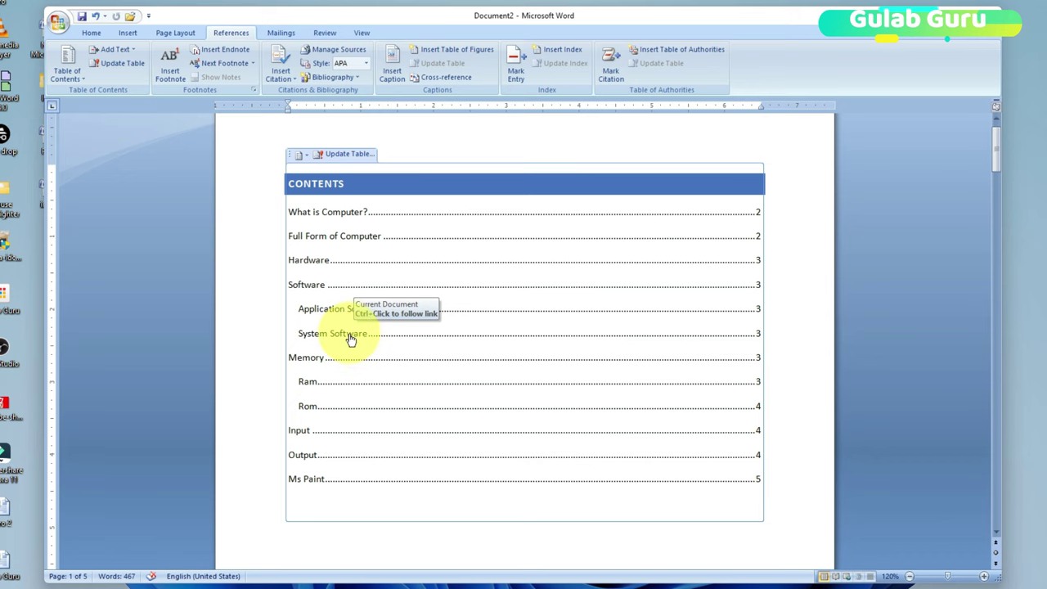
Follow the System Software entry link, then retitle the contents table COMPUTER FUNDAMENTAL
ctrl+click(350, 338)
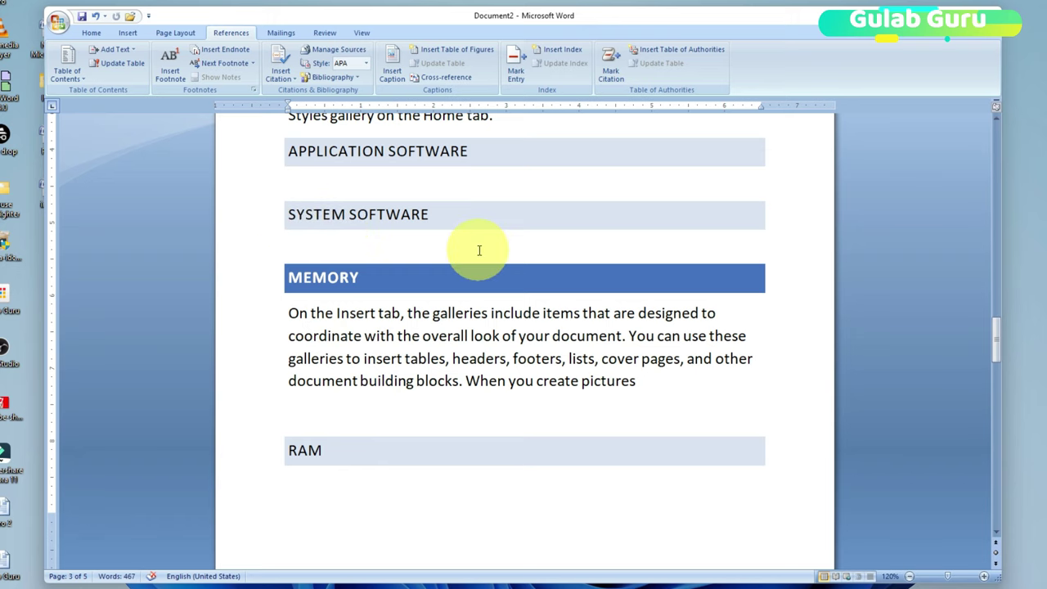
key(ctrl+Home)
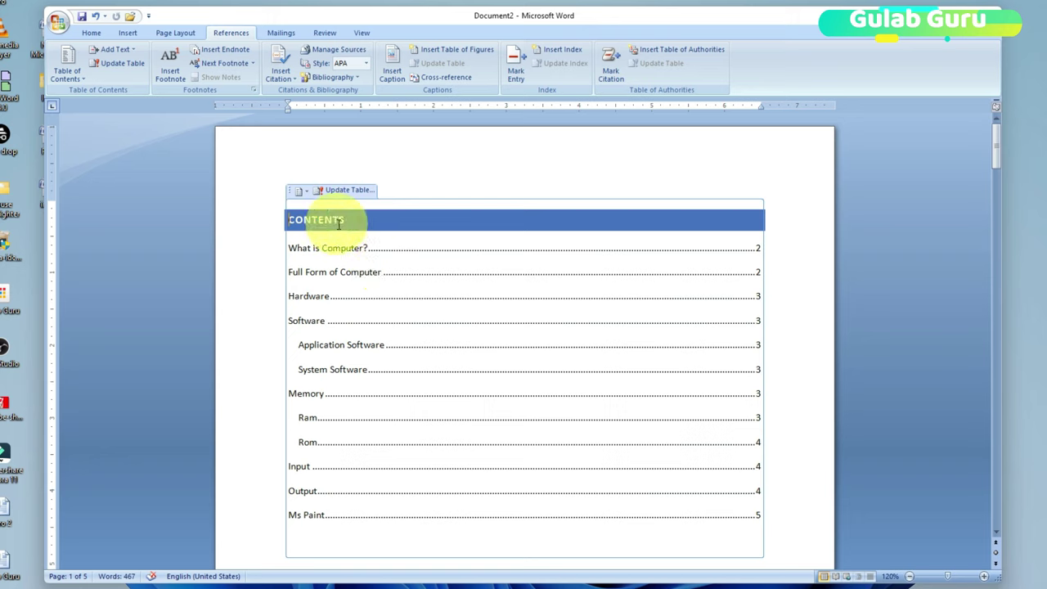
drag(343, 221, 284, 218)
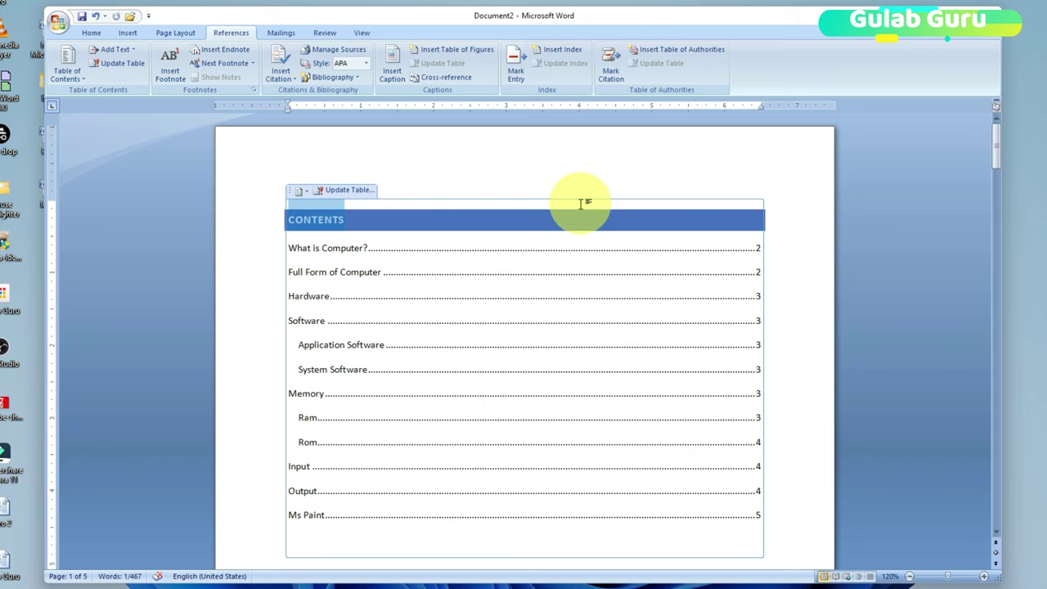
text(C)
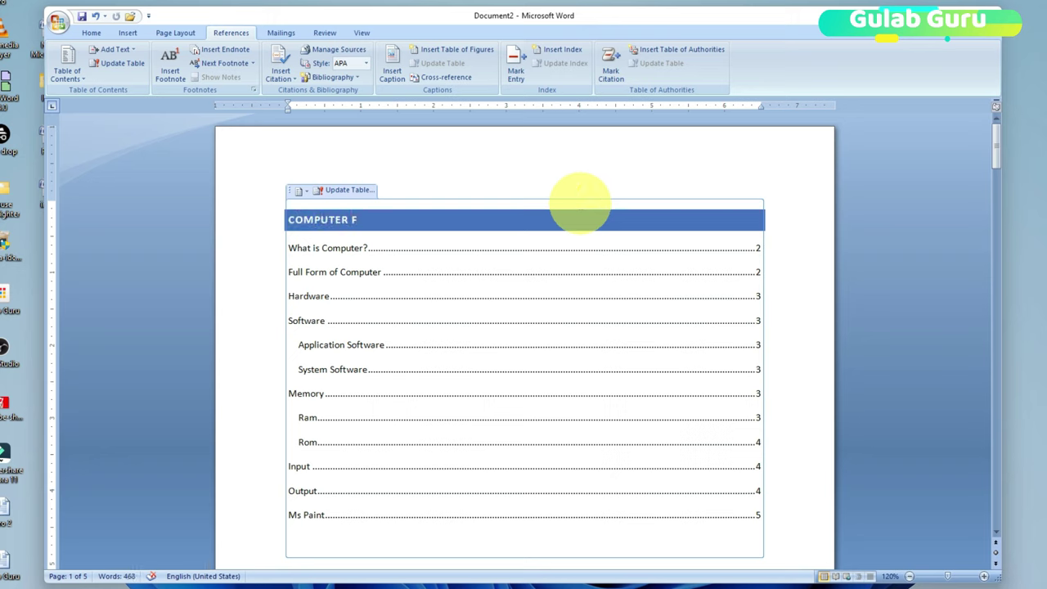
click(792, 375)
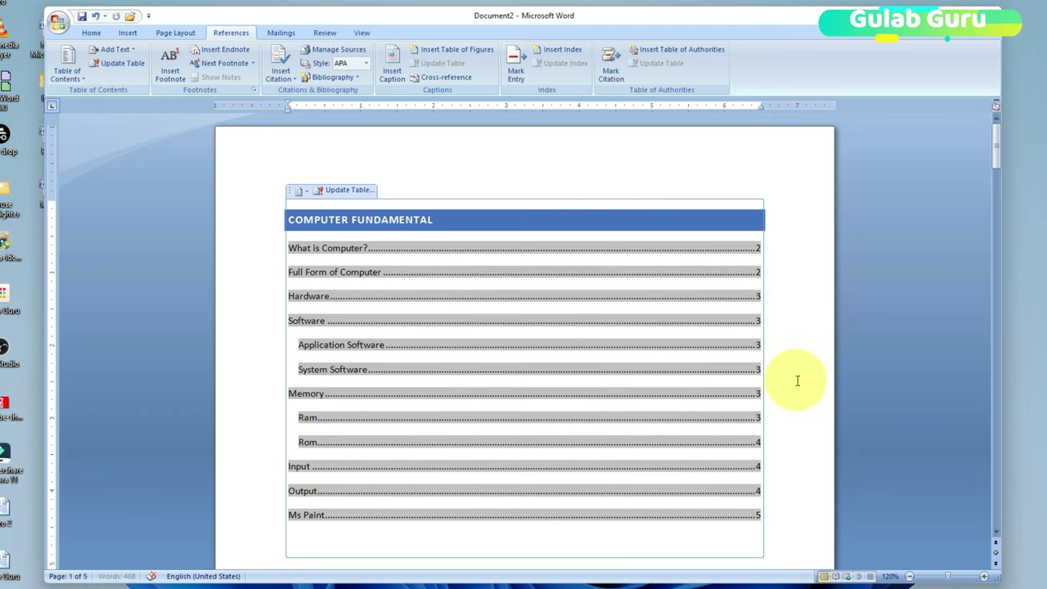
click(787, 540)
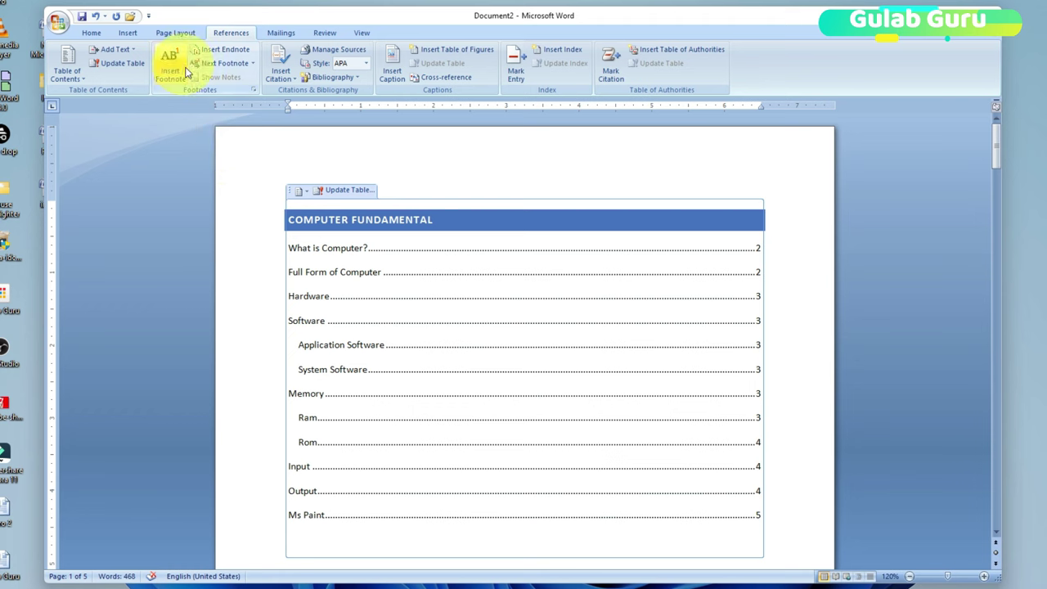
Remove the table of contents from page 1 with Remove Table of Contents
scroll(695, 466, down, 1)
scroll(778, 480, down, 1)
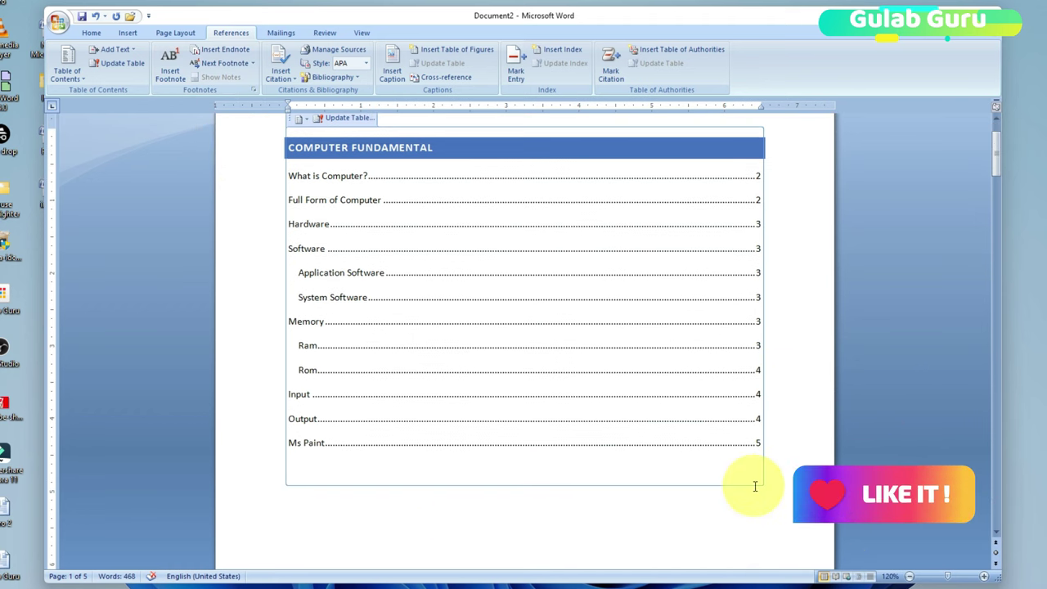
click(755, 485)
click(659, 443)
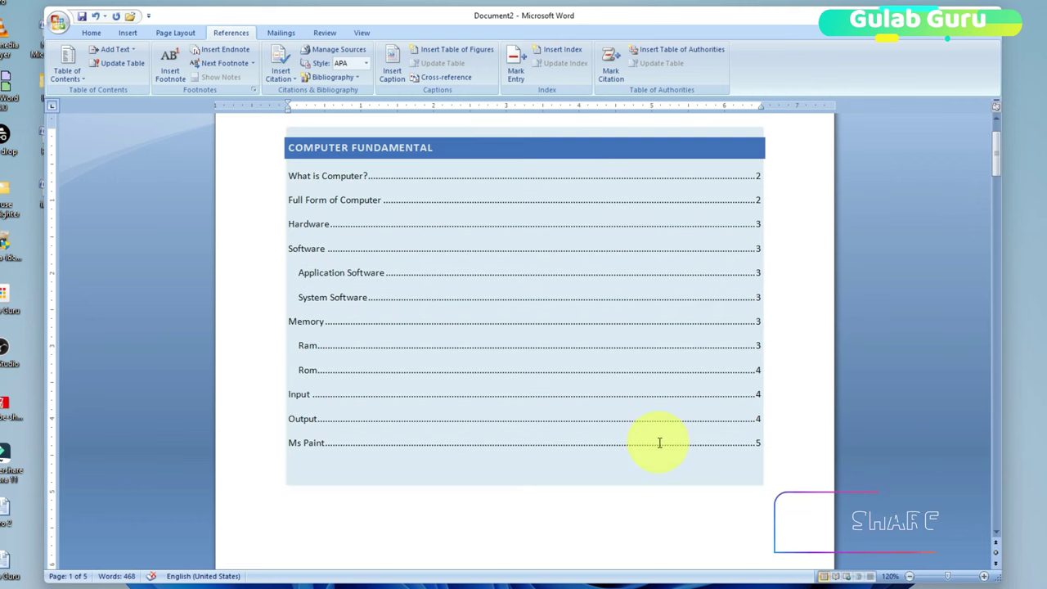
click(659, 442)
scroll(659, 443, up, 1)
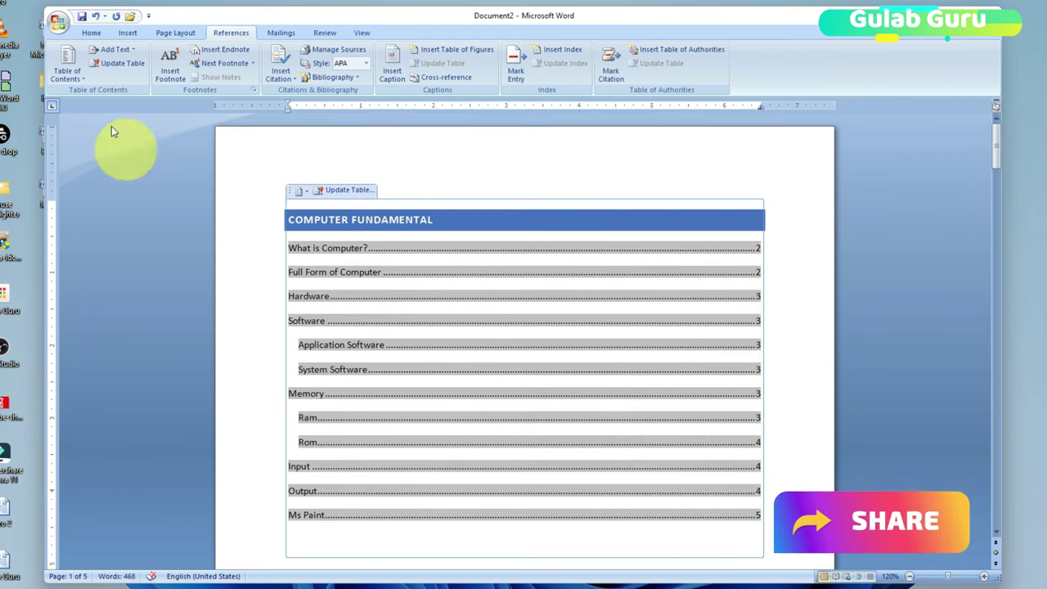
click(82, 76)
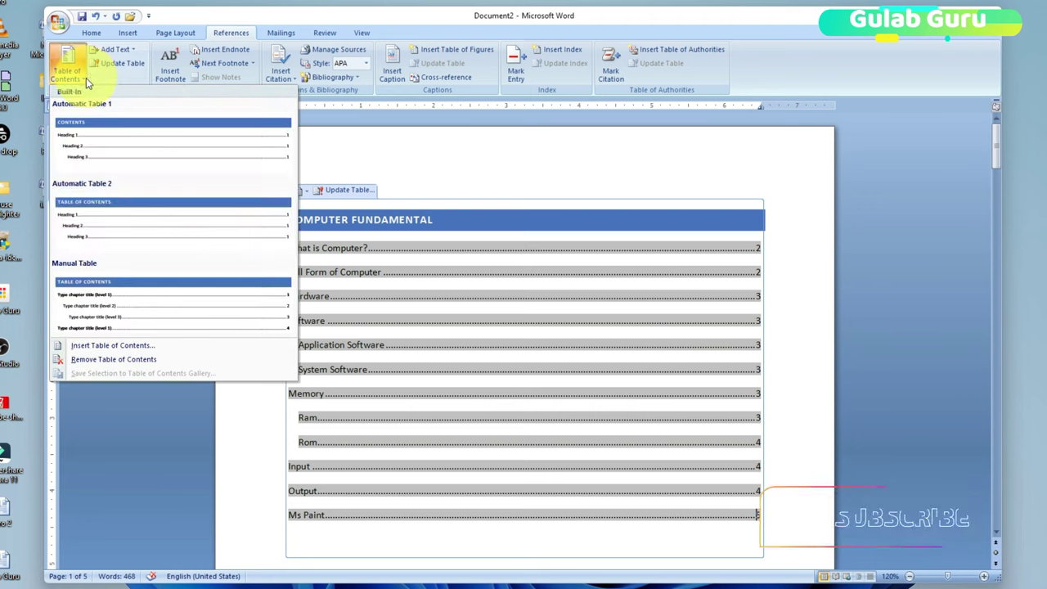
click(139, 364)
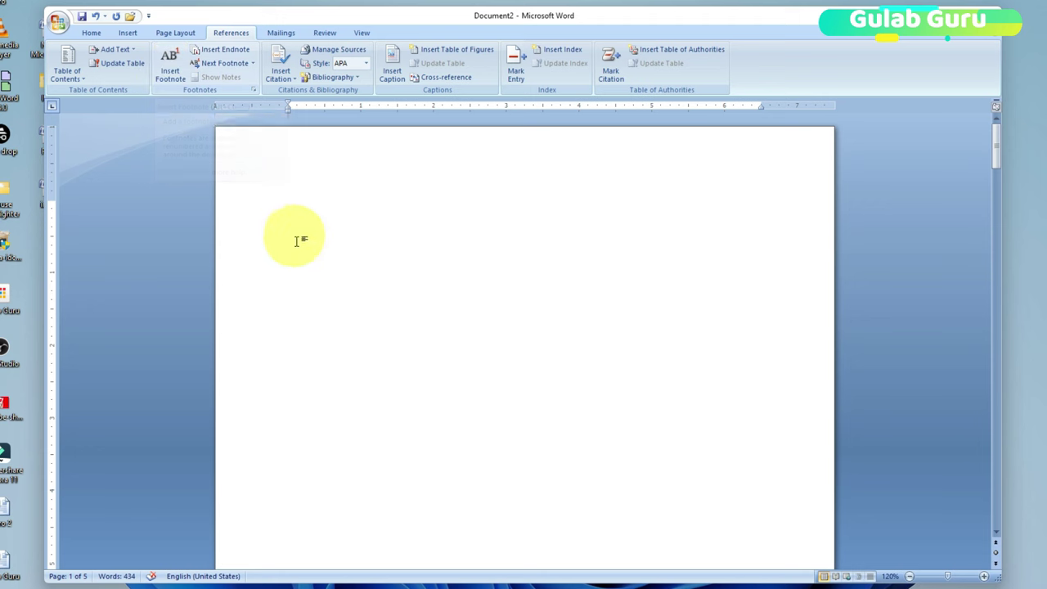
scroll(319, 270, down, 1)
scroll(330, 284, down, 8)
scroll(329, 285, down, 5)
scroll(346, 304, down, 4)
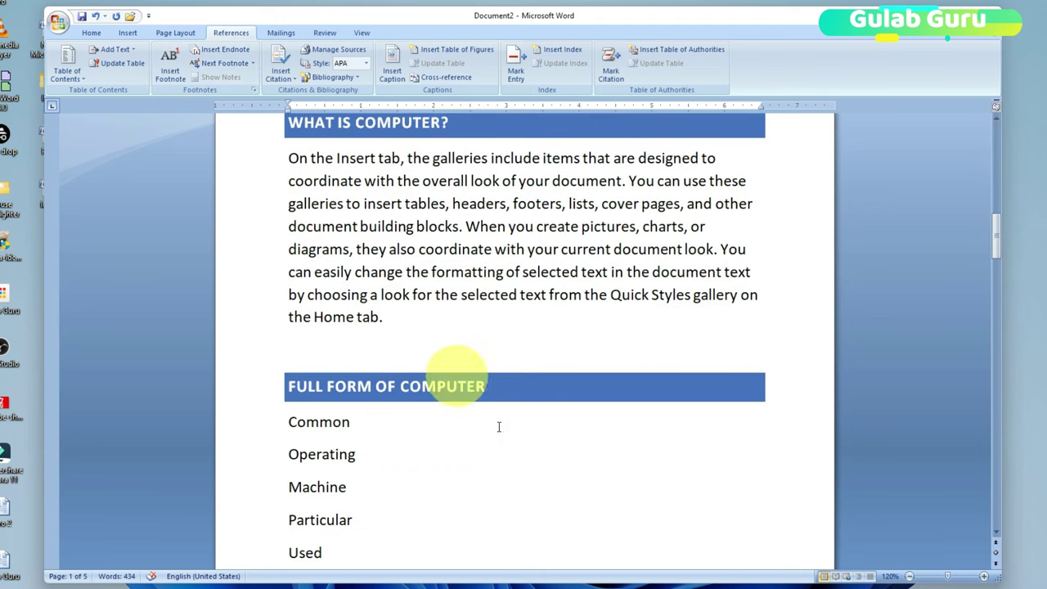
scroll(435, 481, down, 6)
scroll(436, 481, down, 2)
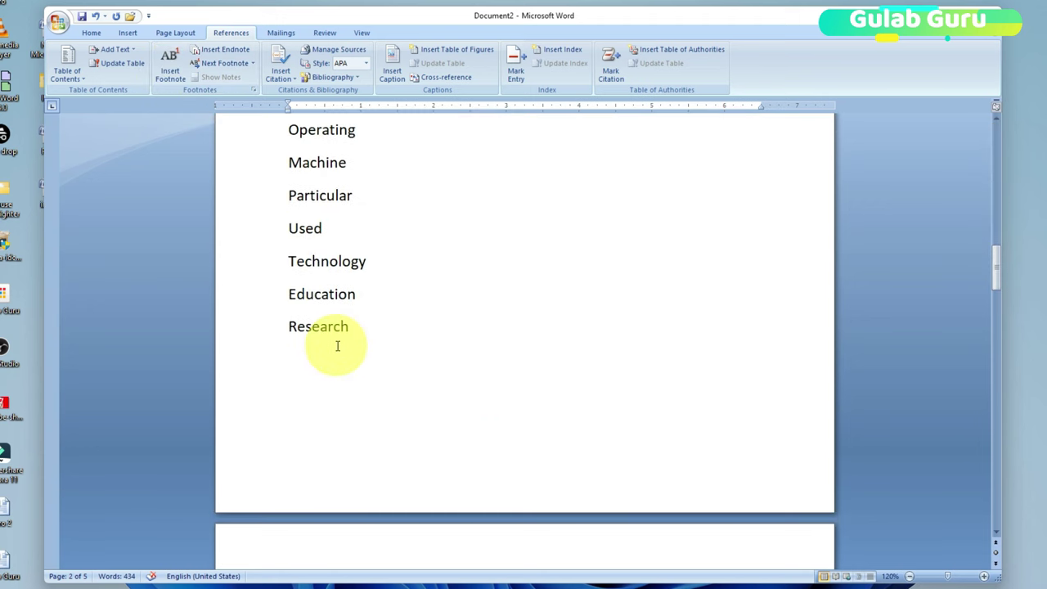
scroll(423, 370, up, 10)
scroll(429, 356, up, 2)
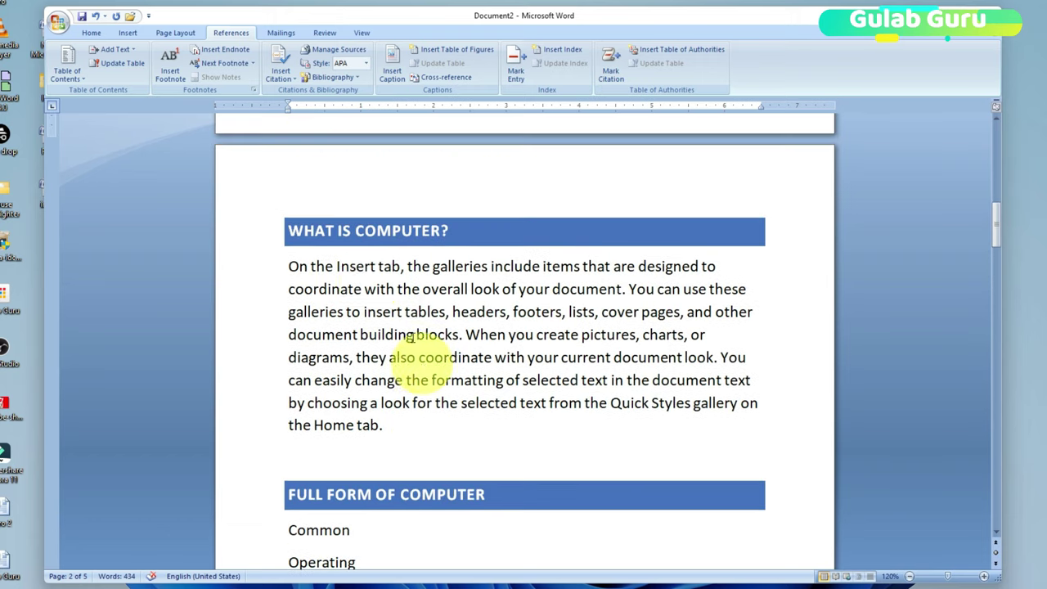
click(290, 266)
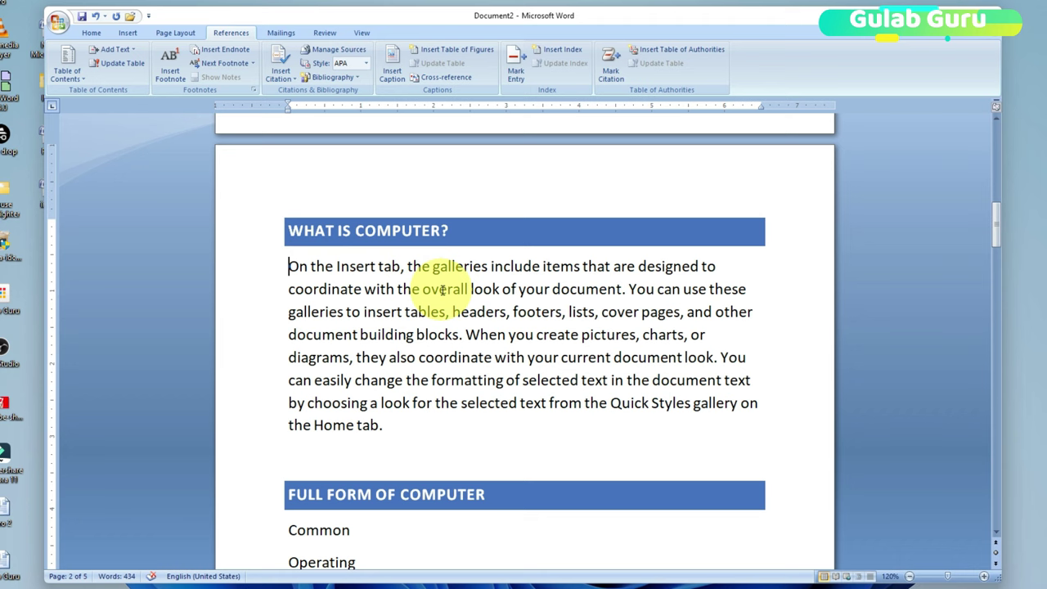
text(CCC)
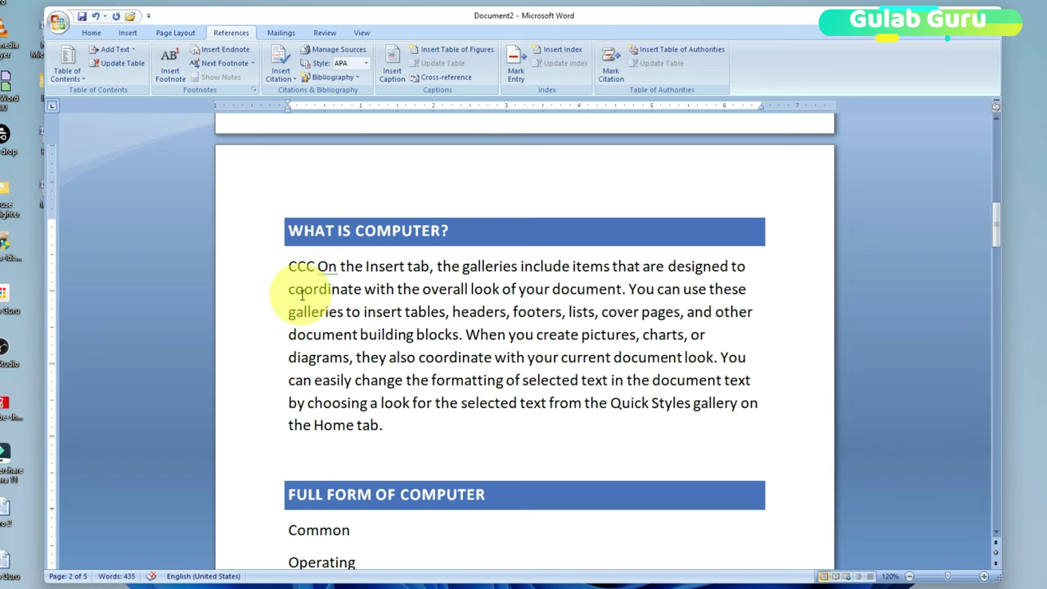
Insert footnote 1 before CCC reading COURSE ON COMPUTER CONCEPTS
click(171, 66)
scroll(299, 524, down, 2)
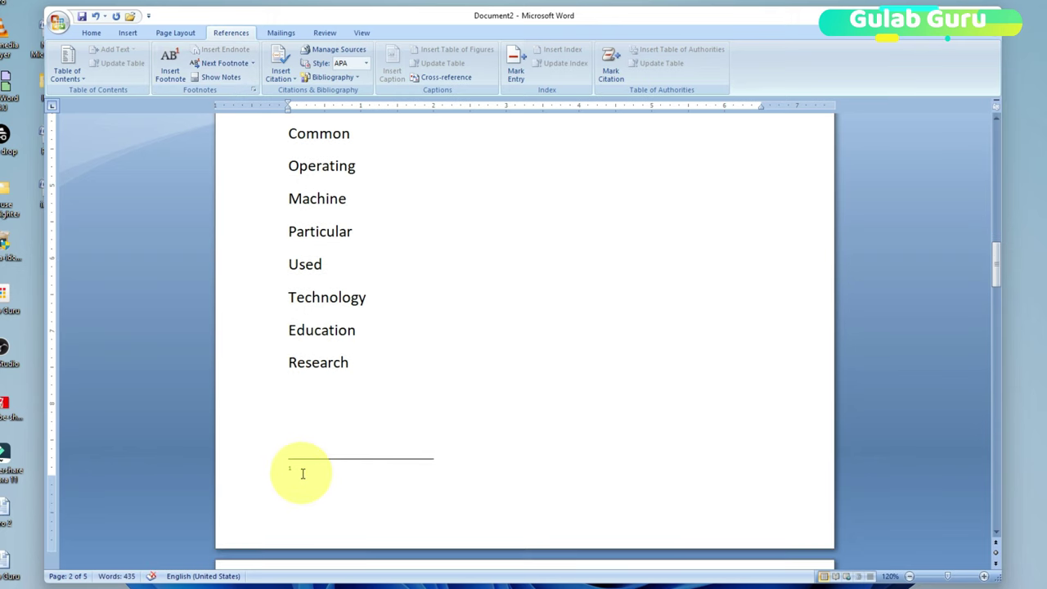
scroll(319, 466, up, 4)
scroll(339, 409, up, 5)
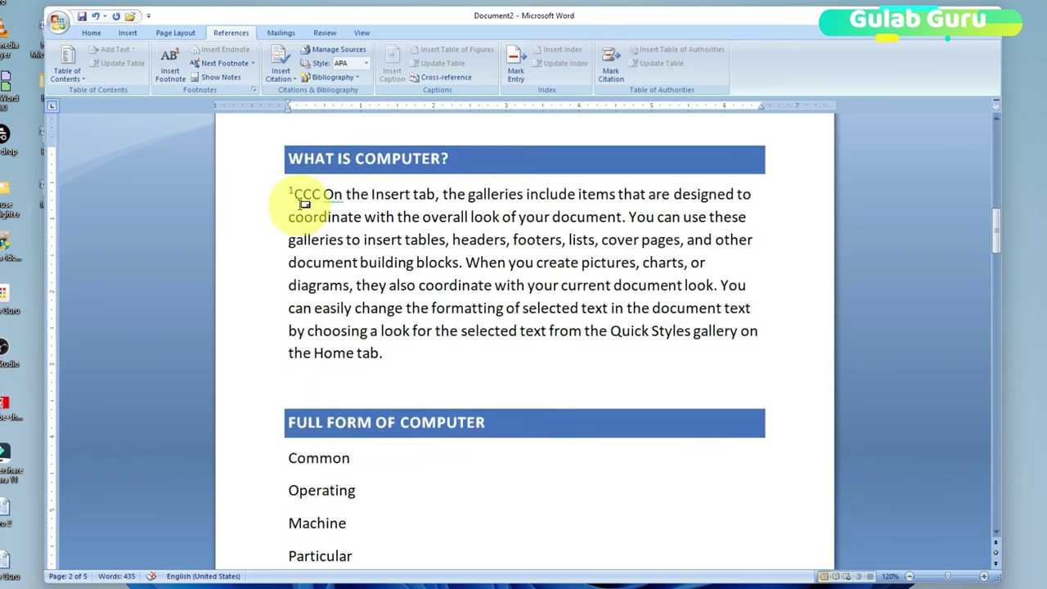
scroll(421, 513, down, 2)
scroll(409, 523, down, 6)
scroll(344, 499, down, 1)
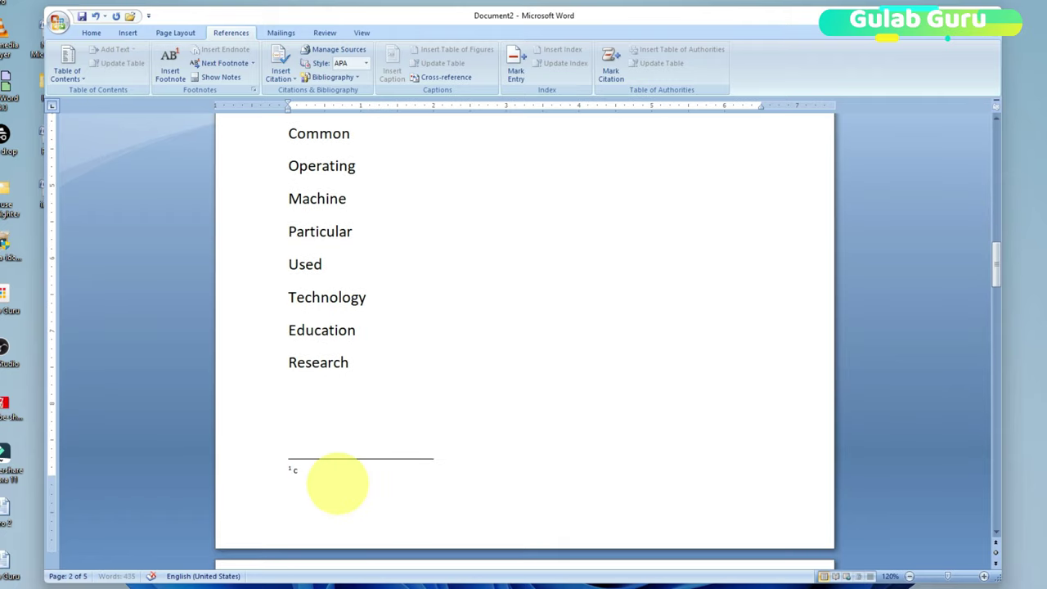
text(OURSE ON COMPUTER CONCEPTS)
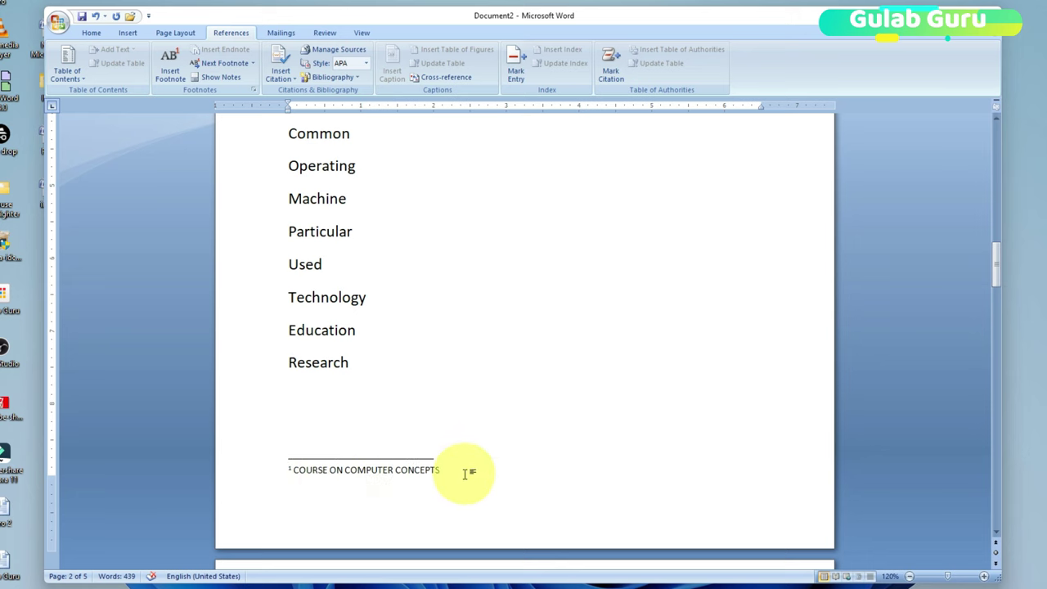
scroll(466, 474, up, 5)
scroll(466, 475, up, 5)
scroll(467, 474, up, 1)
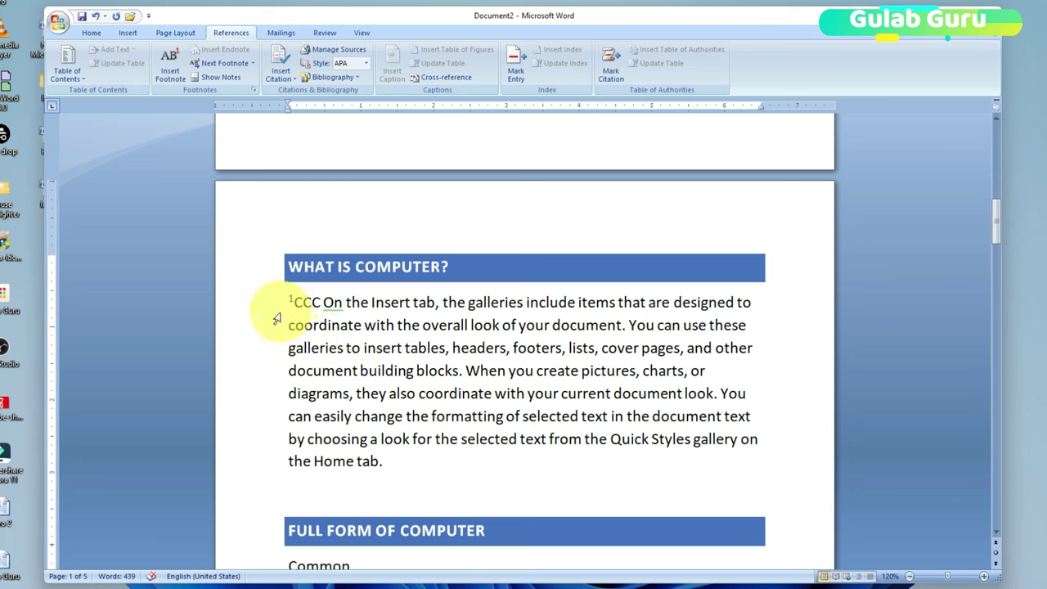
mouse_move(303, 303)
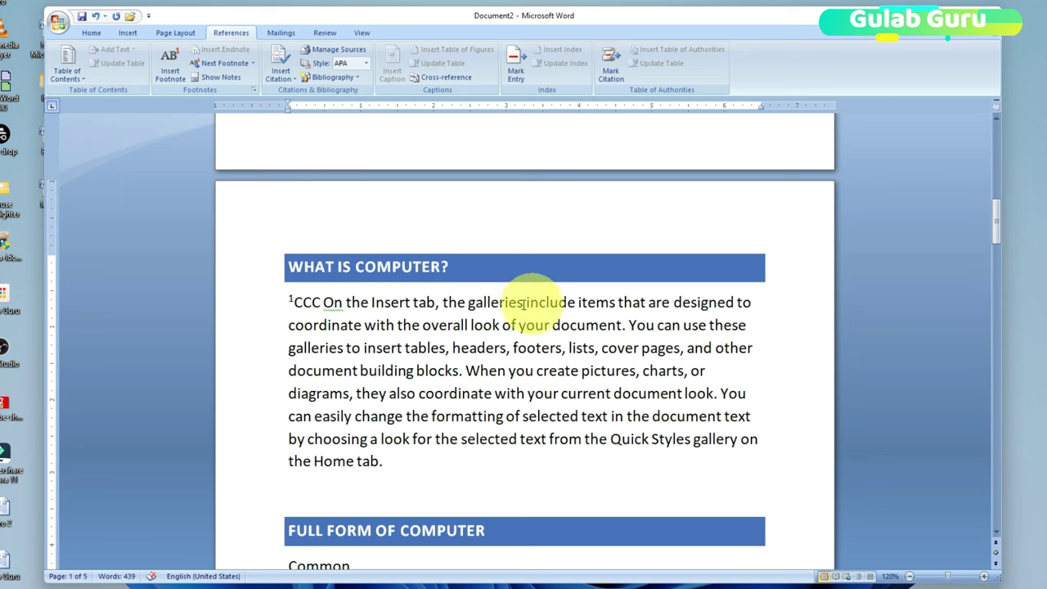
Add footnote 2 with its text before 'galleries', then click before 'that'
click(471, 305)
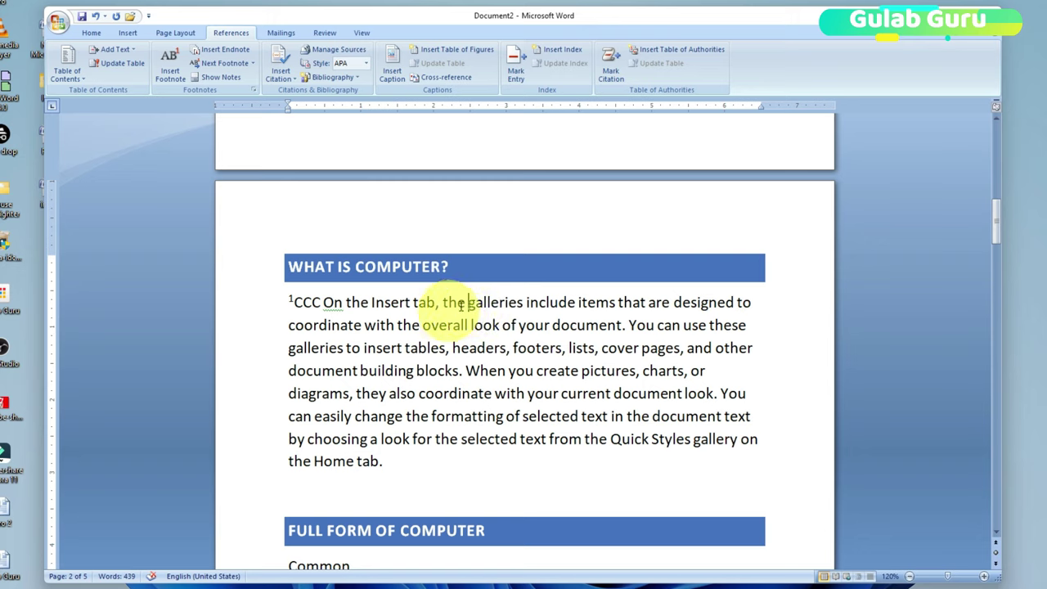
click(174, 73)
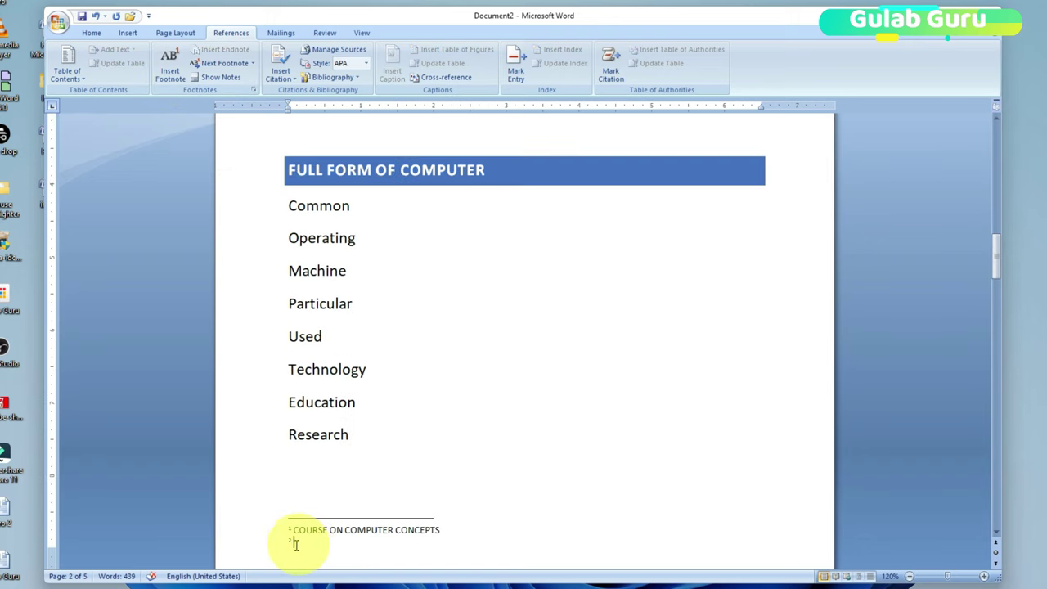
scroll(319, 544, down, 2)
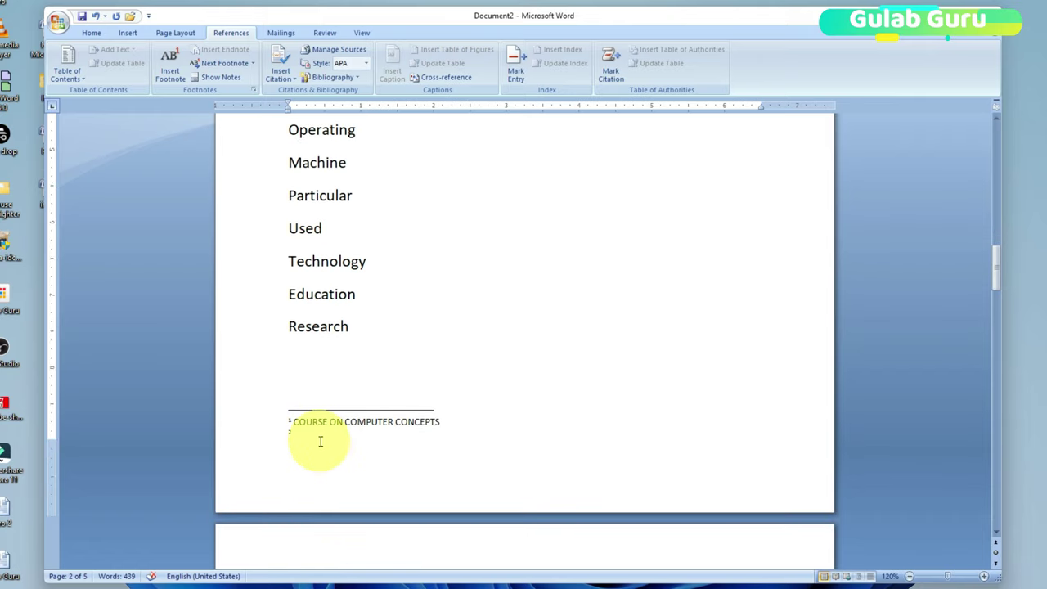
scroll(320, 442, down, 5)
ctrl+scroll(321, 442, up, 1)
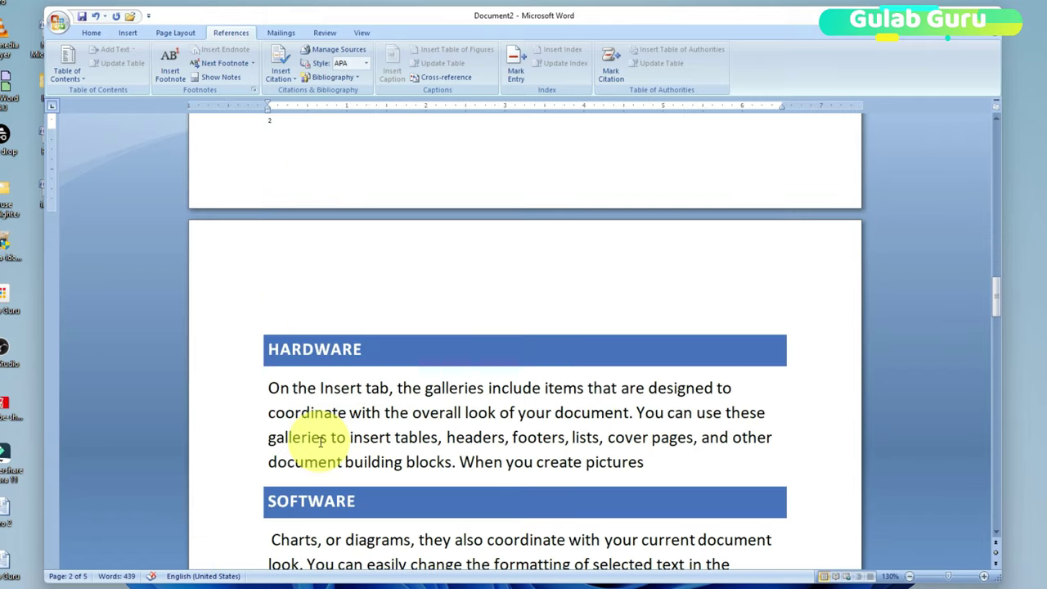
scroll(320, 281, up, 2)
scroll(320, 278, up, 2)
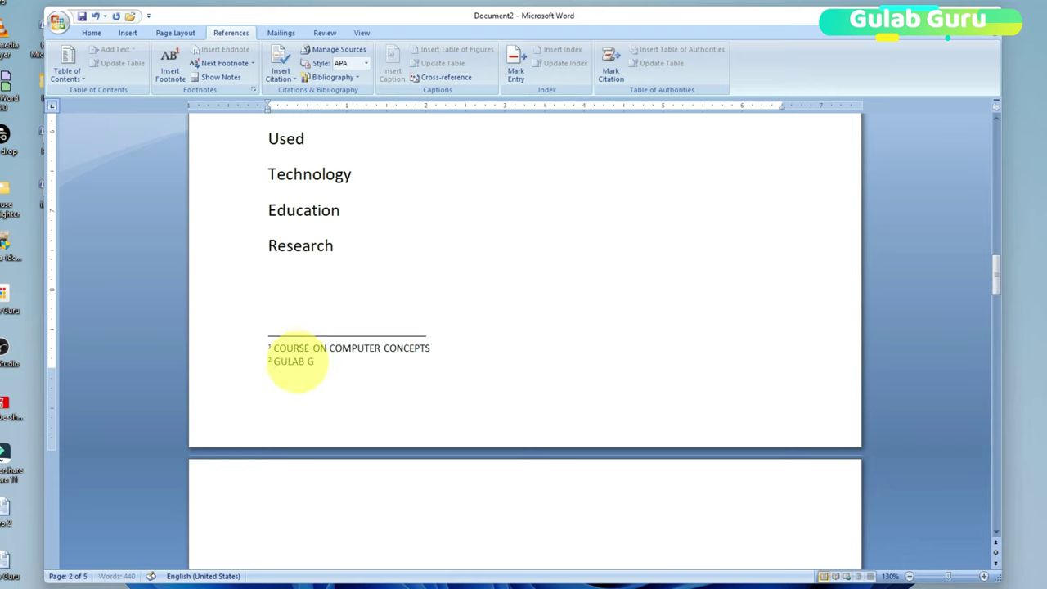
scroll(529, 322, up, 1)
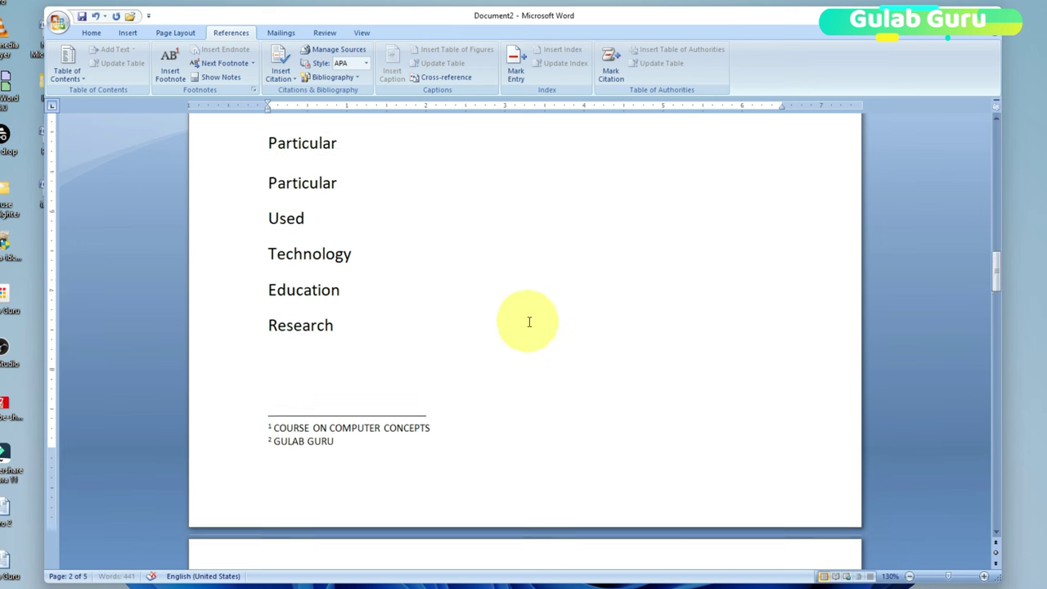
scroll(528, 322, up, 4)
scroll(528, 322, up, 4)
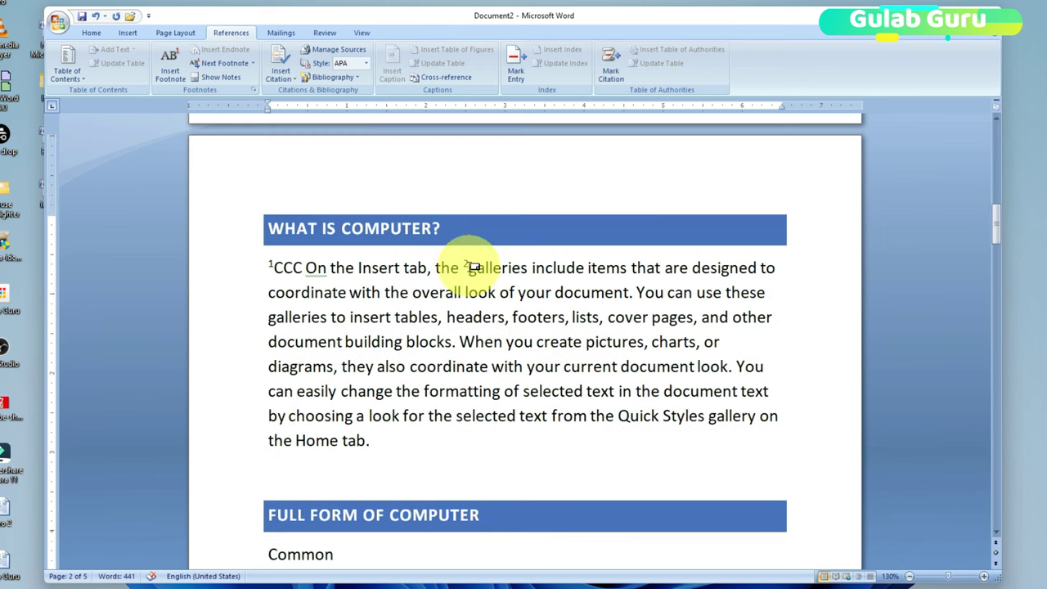
mouse_move(474, 267)
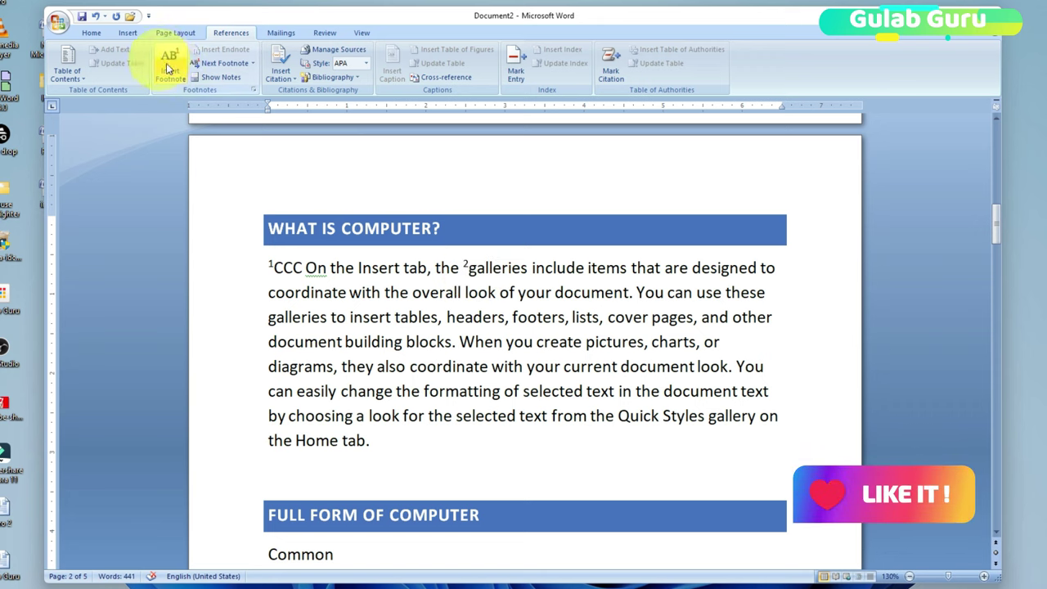
scroll(612, 311, up, 1)
click(632, 309)
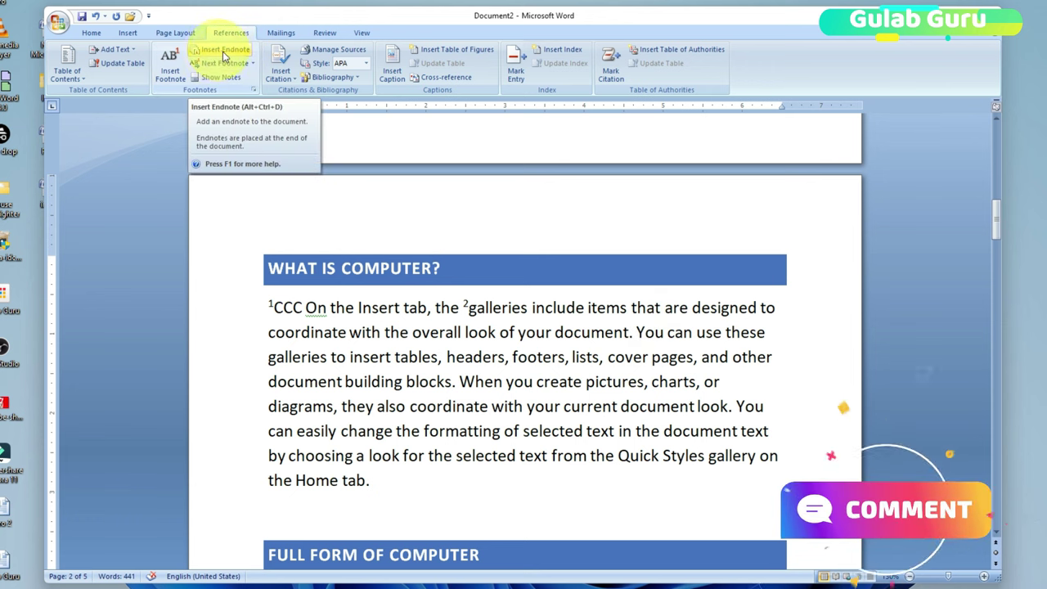
Insert an endnote reading GURU COMPUTER before 'that', then return to the document start
click(632, 308)
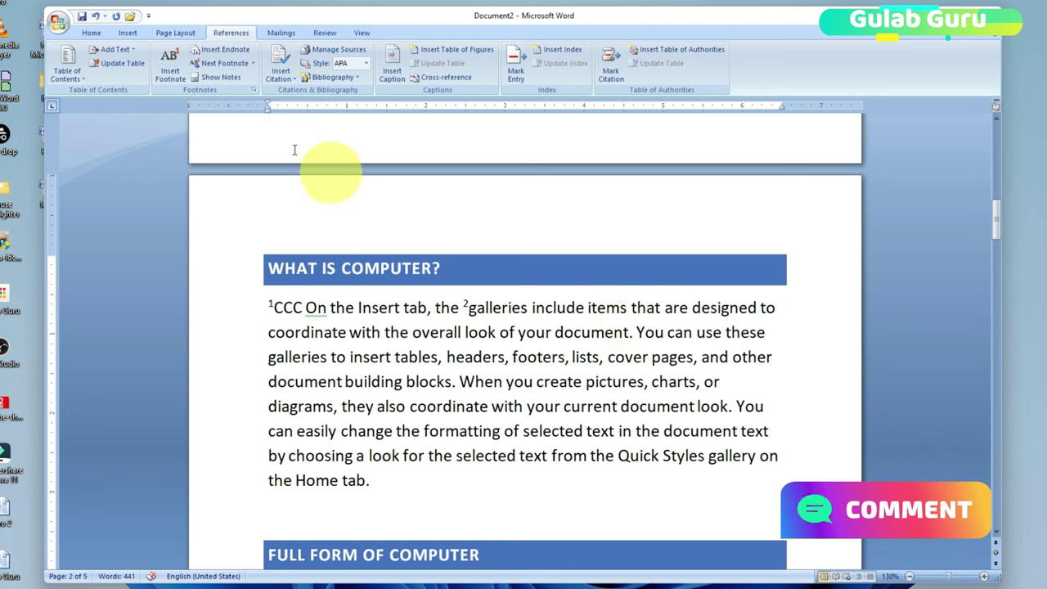
click(228, 48)
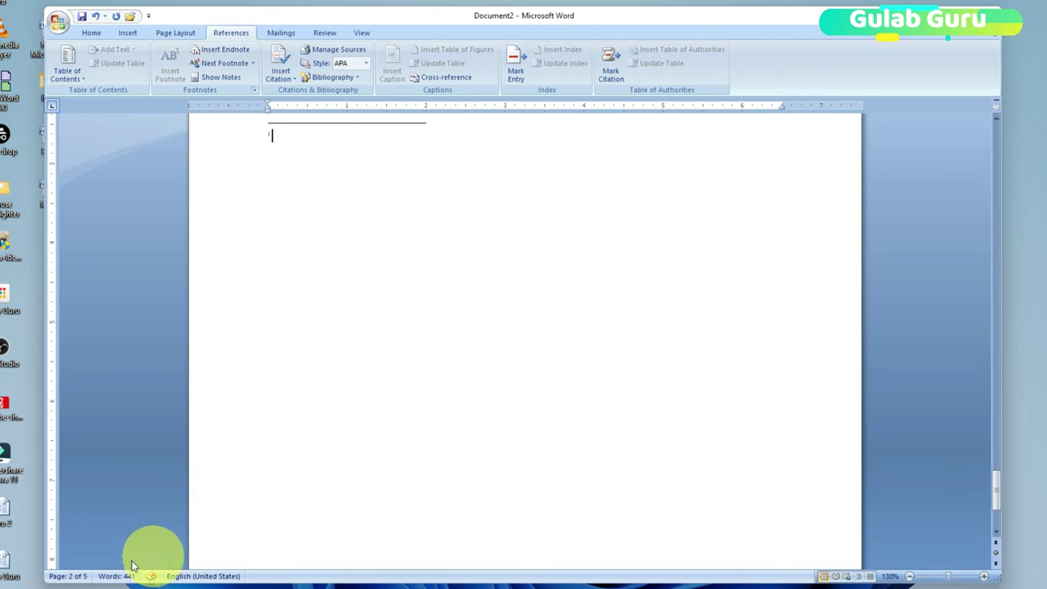
scroll(321, 261, up, 4)
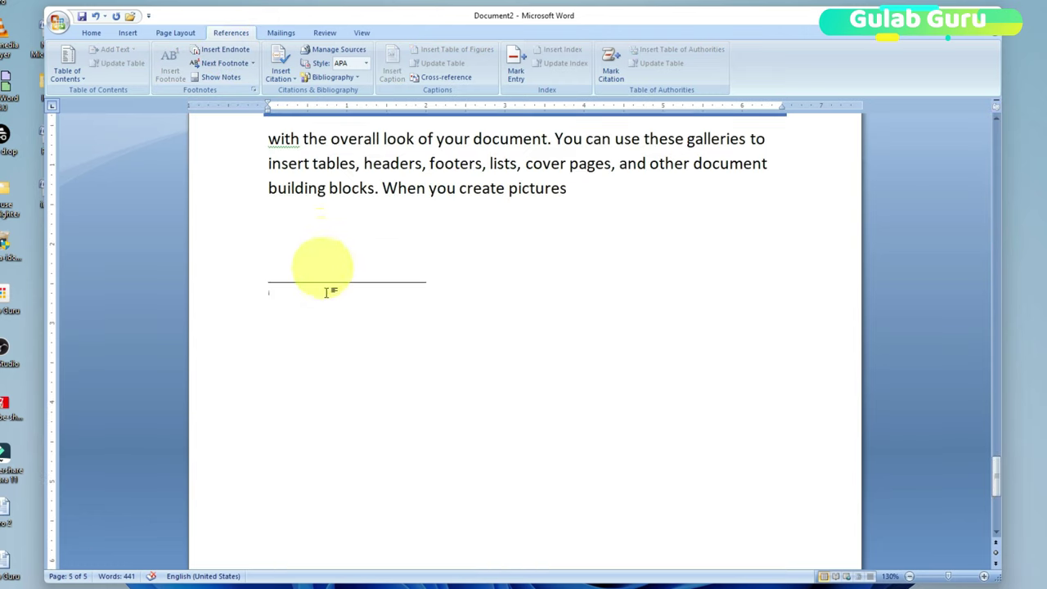
scroll(322, 273, up, 1)
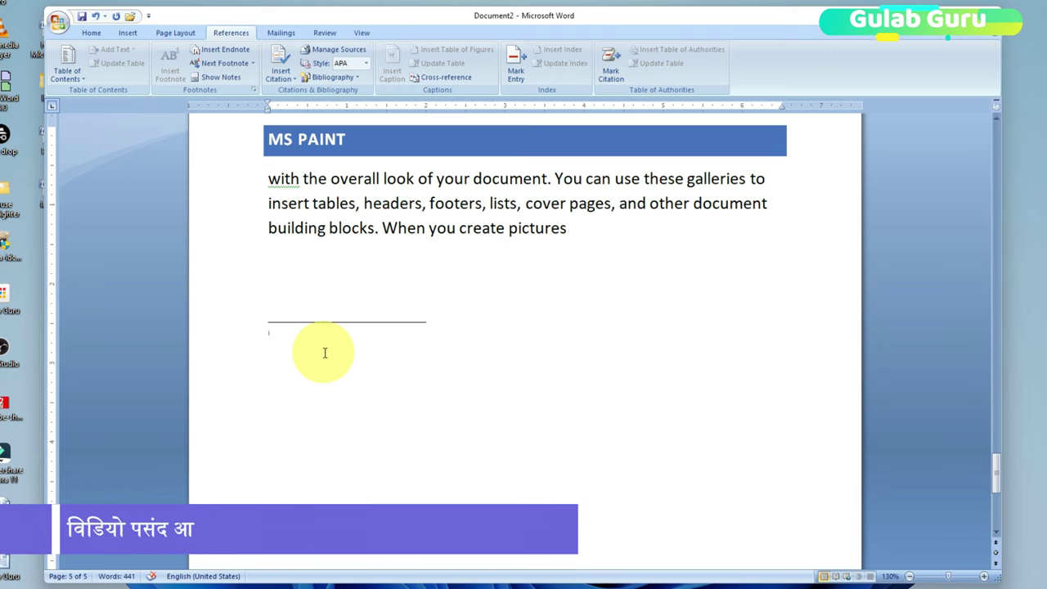
text(g)
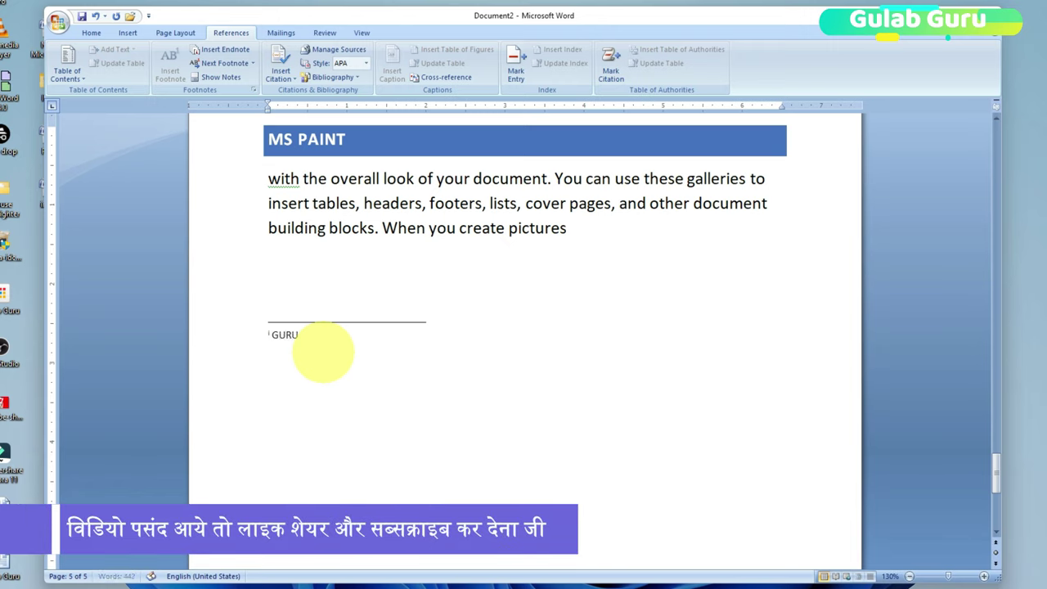
text(COMPU)
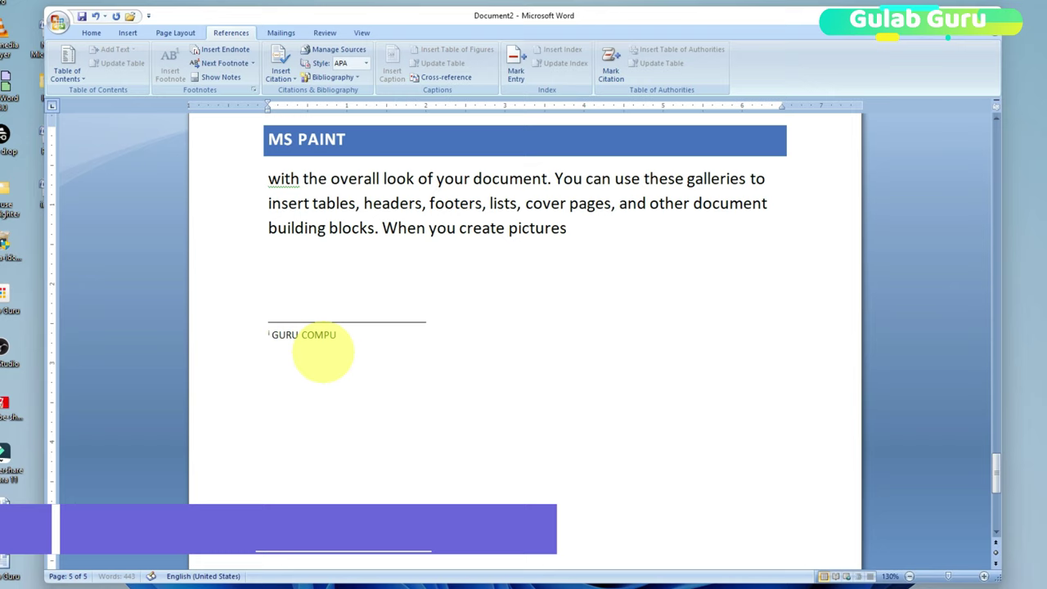
text(TER)
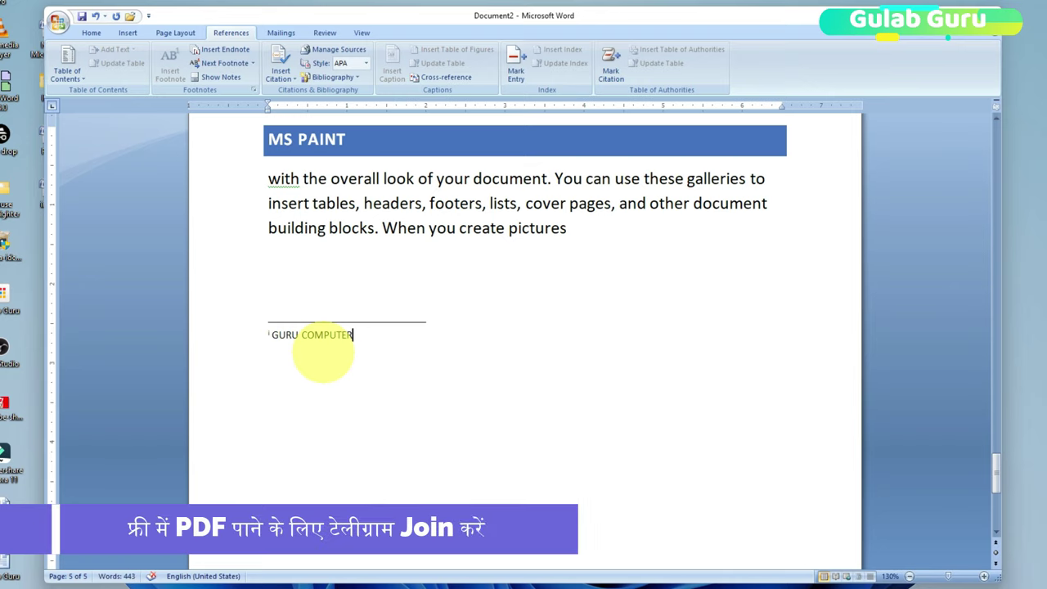
key(ctrl+Home)
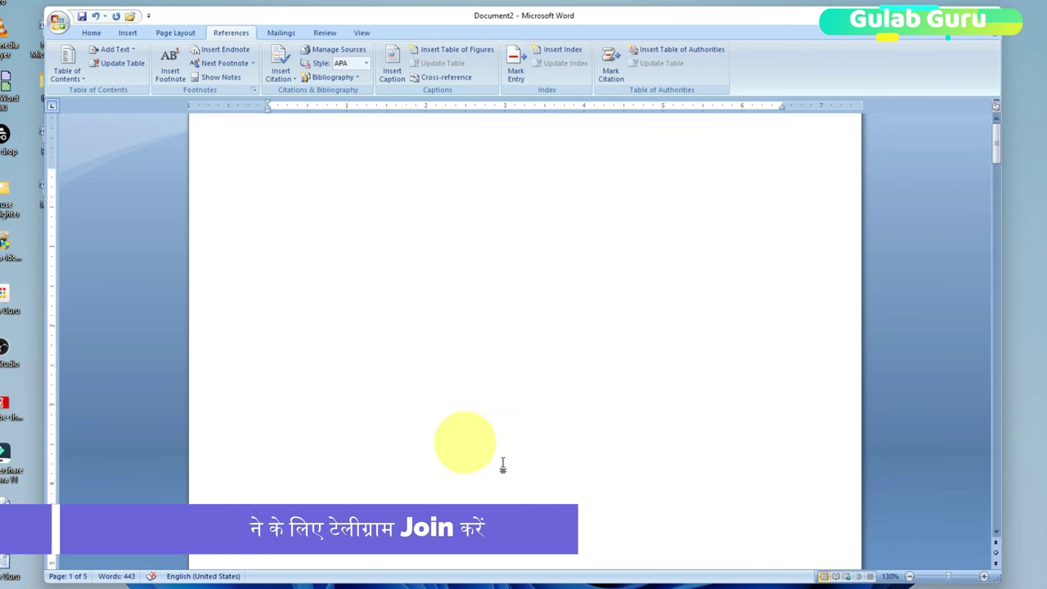
scroll(638, 442, down, 10)
scroll(659, 417, down, 1)
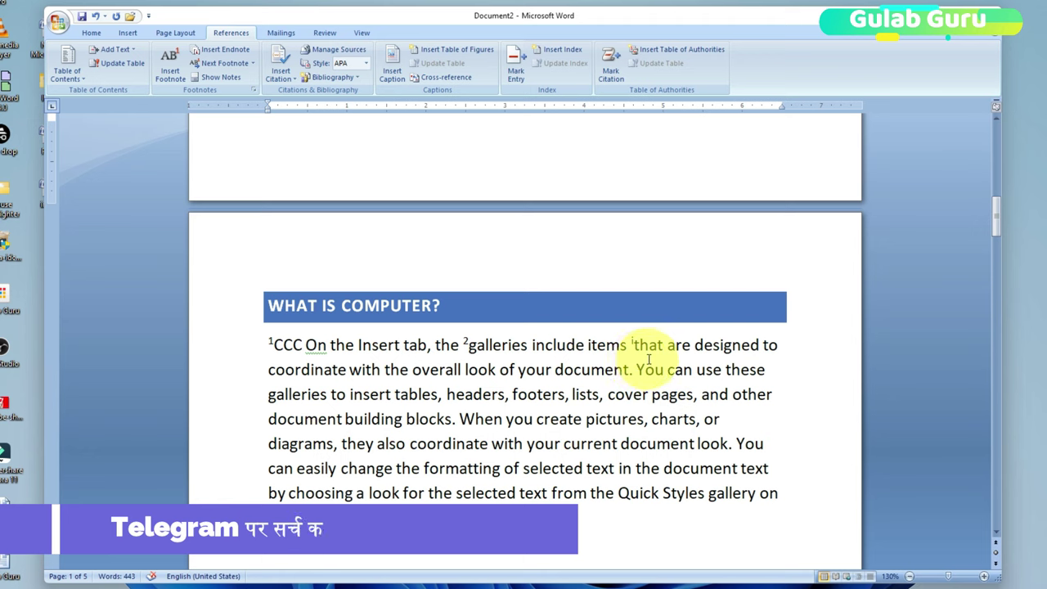
drag(634, 344, 637, 349)
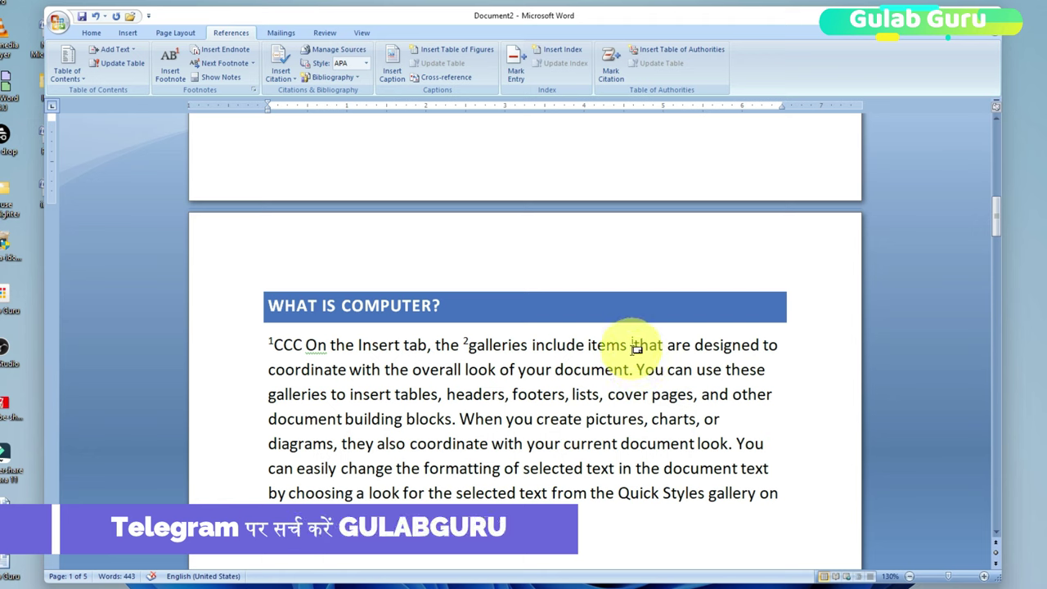
drag(636, 349, 275, 346)
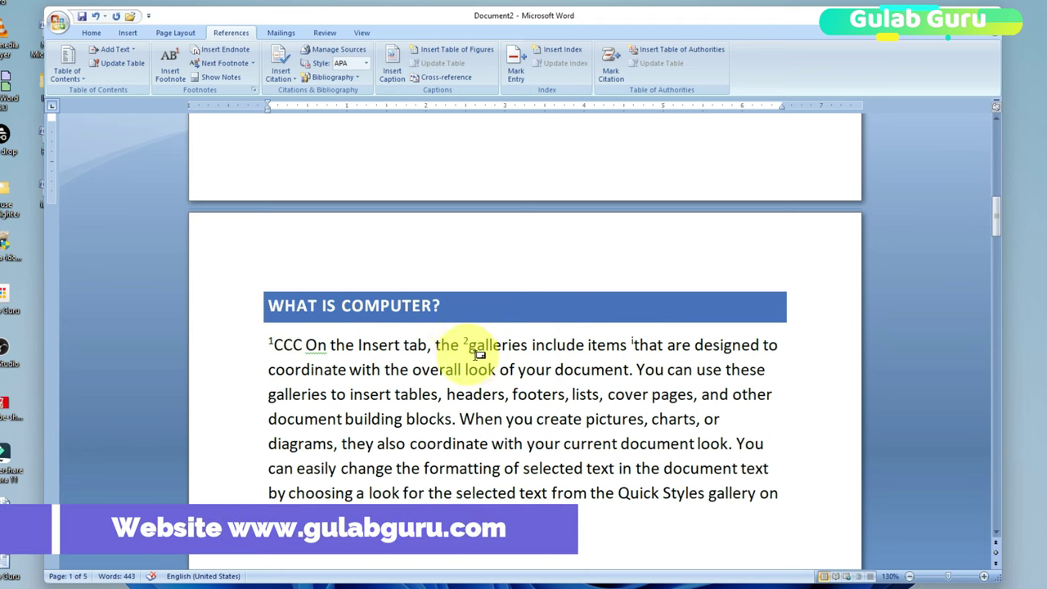
drag(634, 349, 637, 354)
mouse_move(637, 346)
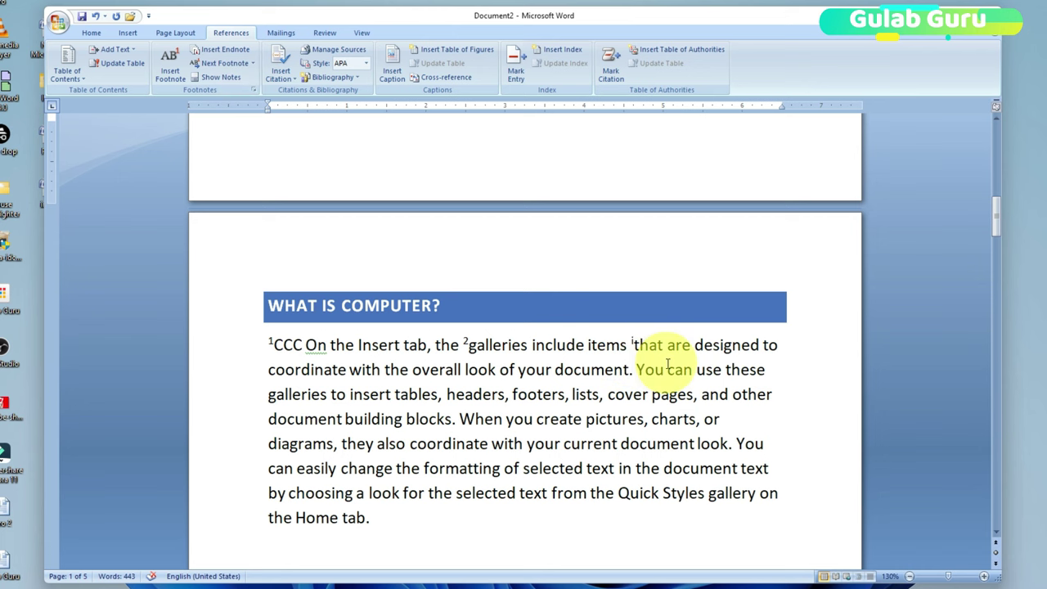
scroll(667, 365, down, 1)
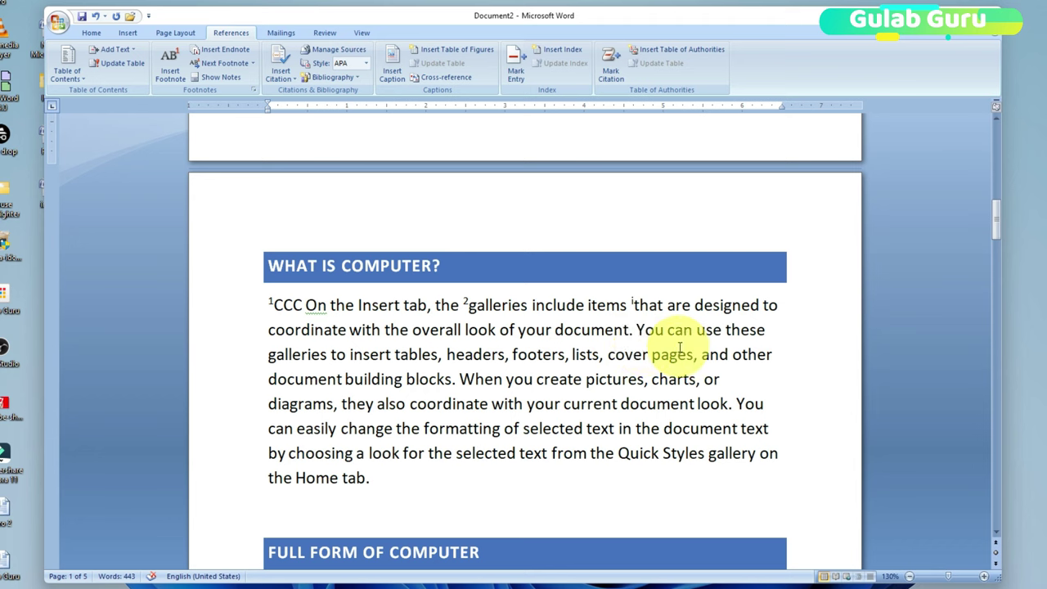
Step through the document's footnotes with Next Footnote, starting at footnote 1 before CCC
click(254, 66)
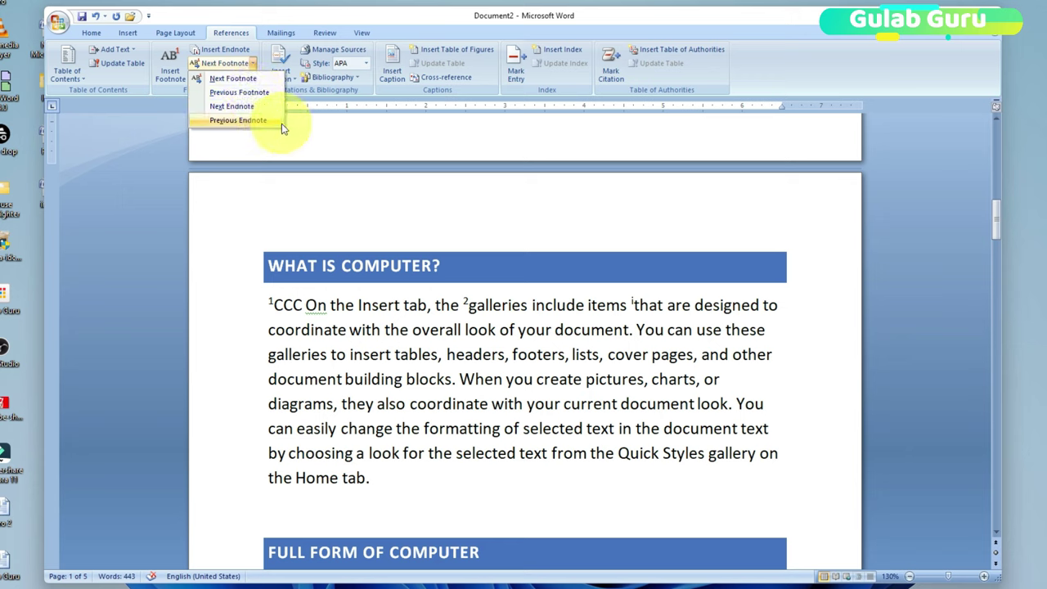
click(248, 80)
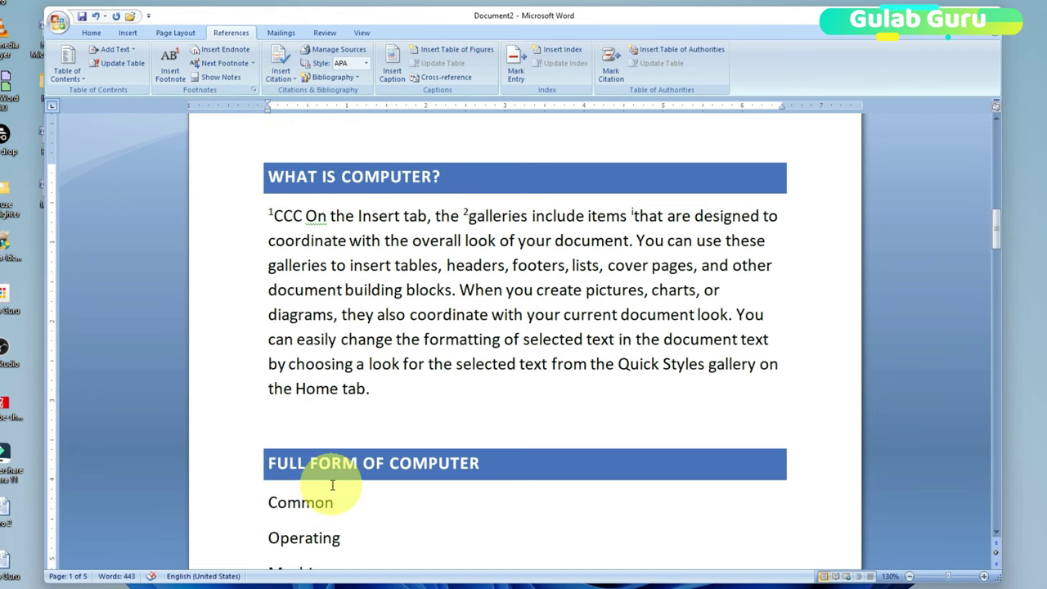
double_click(287, 216)
click(270, 216)
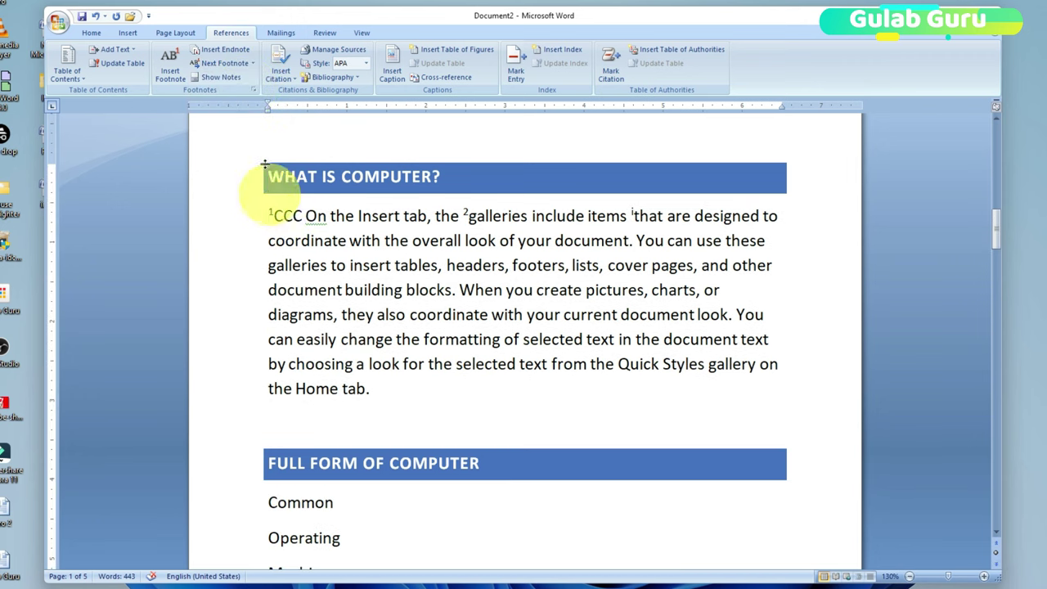
click(253, 63)
click(244, 80)
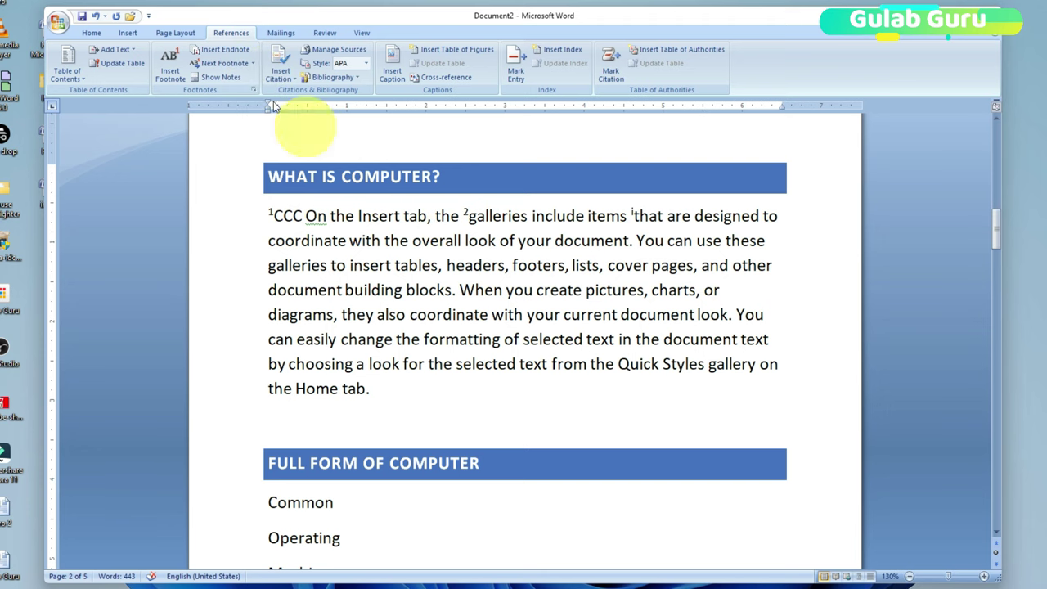
Jump to the next endnote, then bring up Show Notes
click(252, 63)
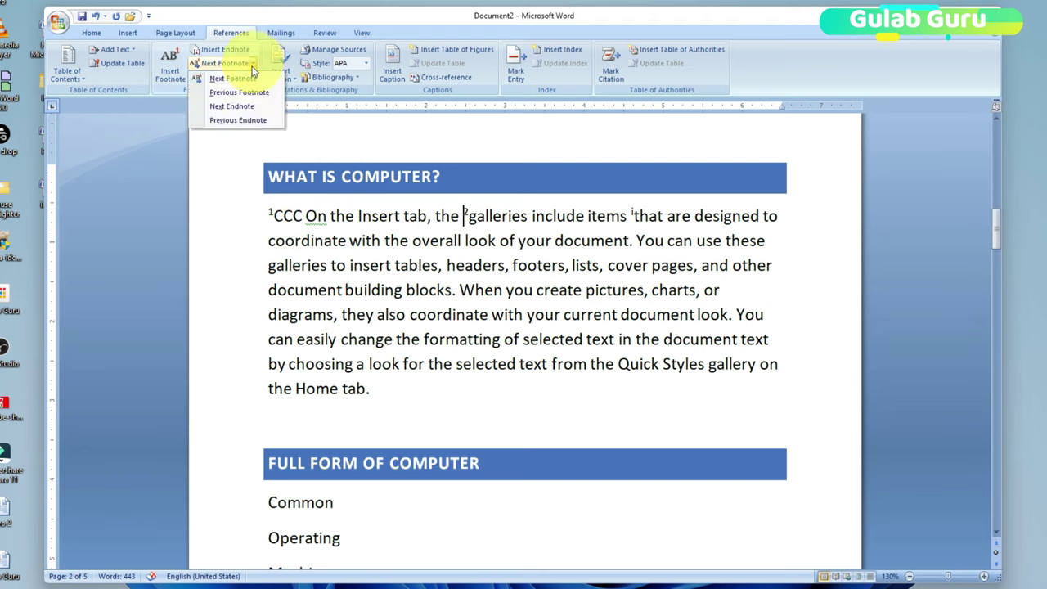
click(242, 107)
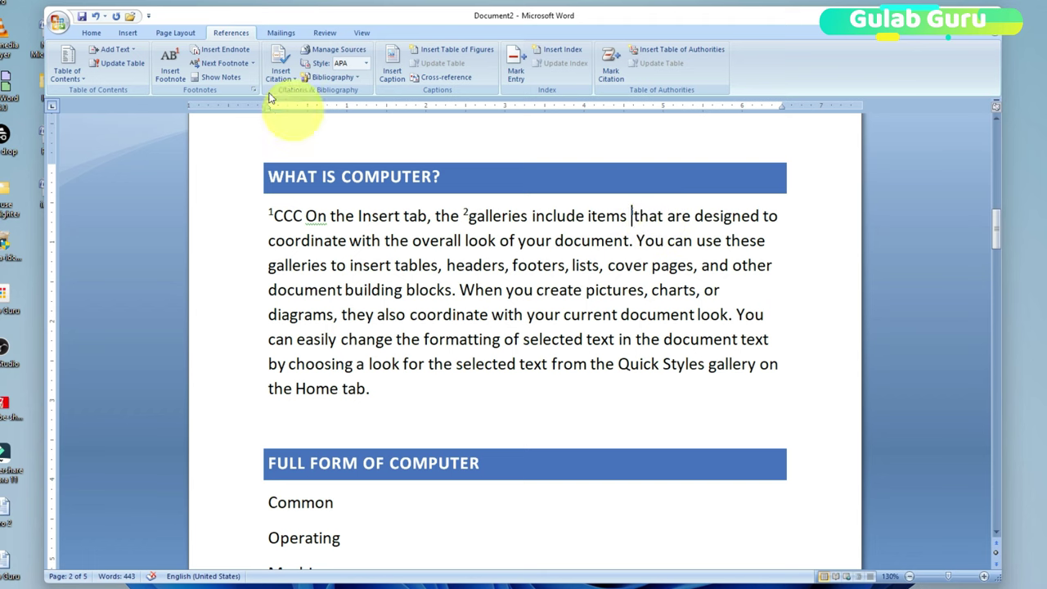
click(252, 63)
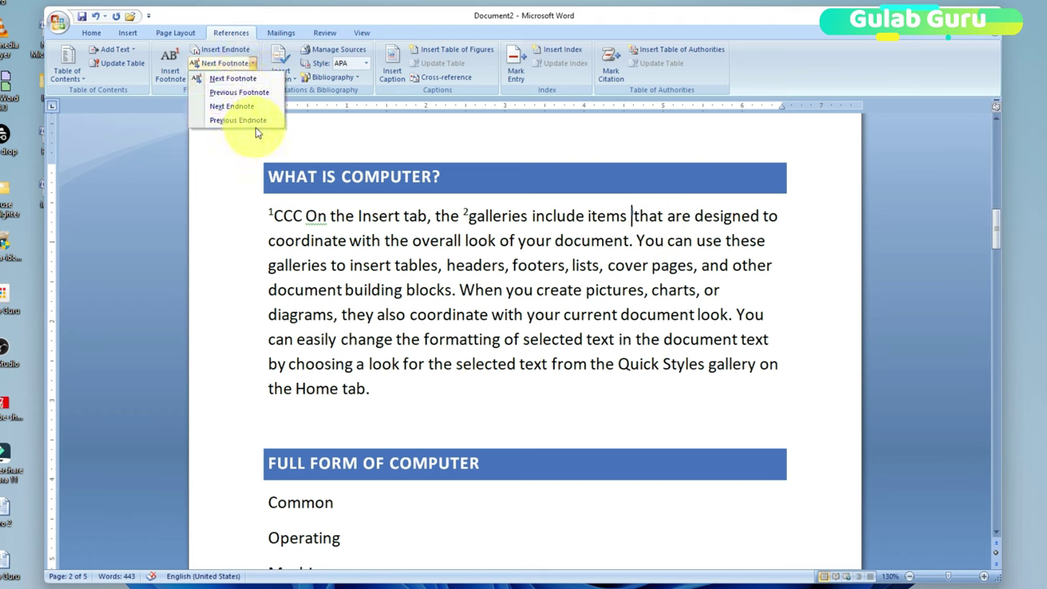
click(253, 63)
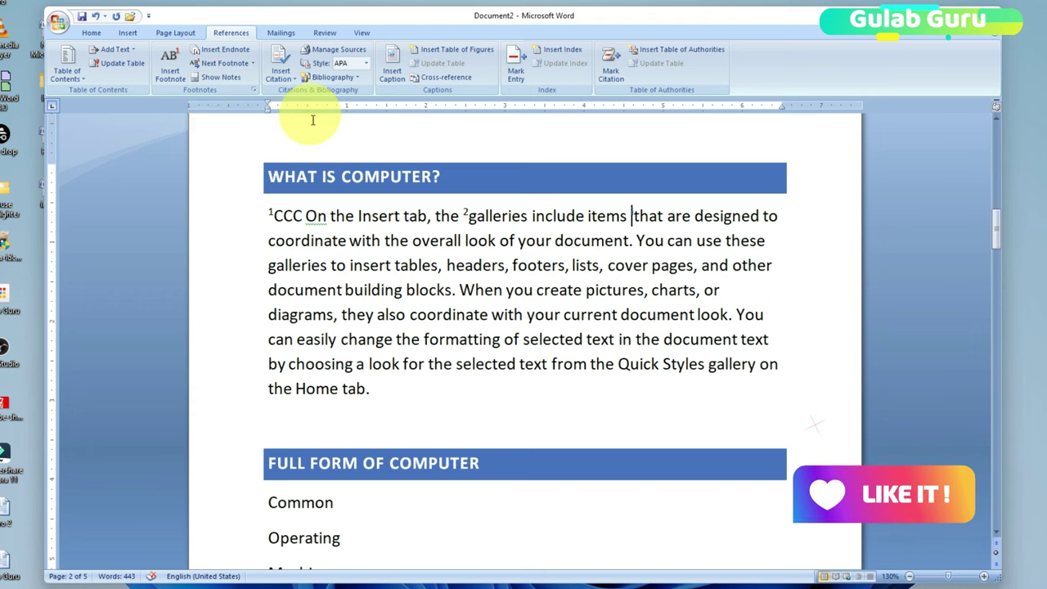
click(229, 78)
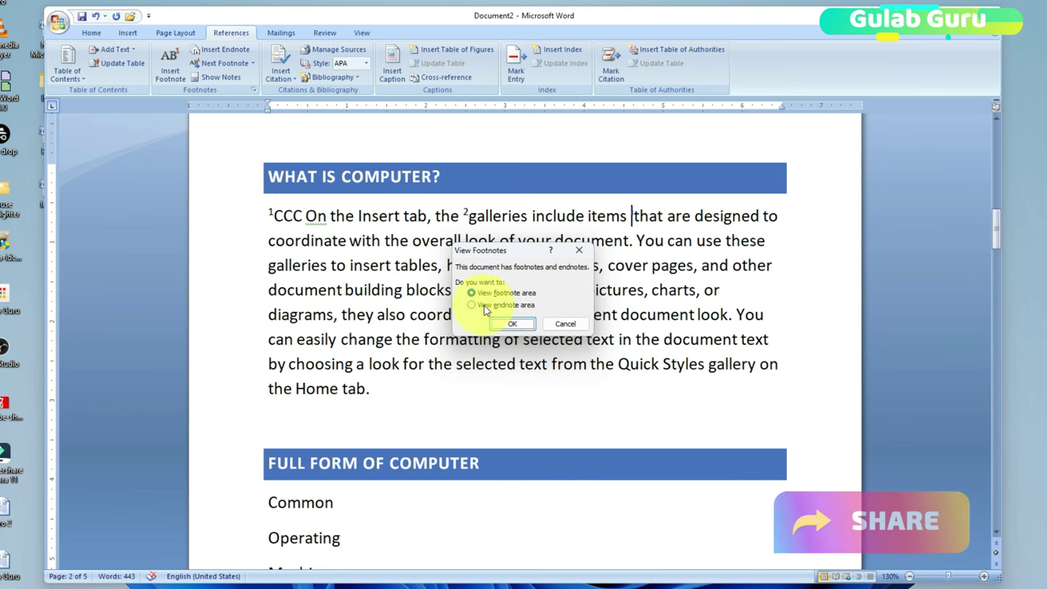
View the footnote area, then return to the footnote reference in the text
click(513, 325)
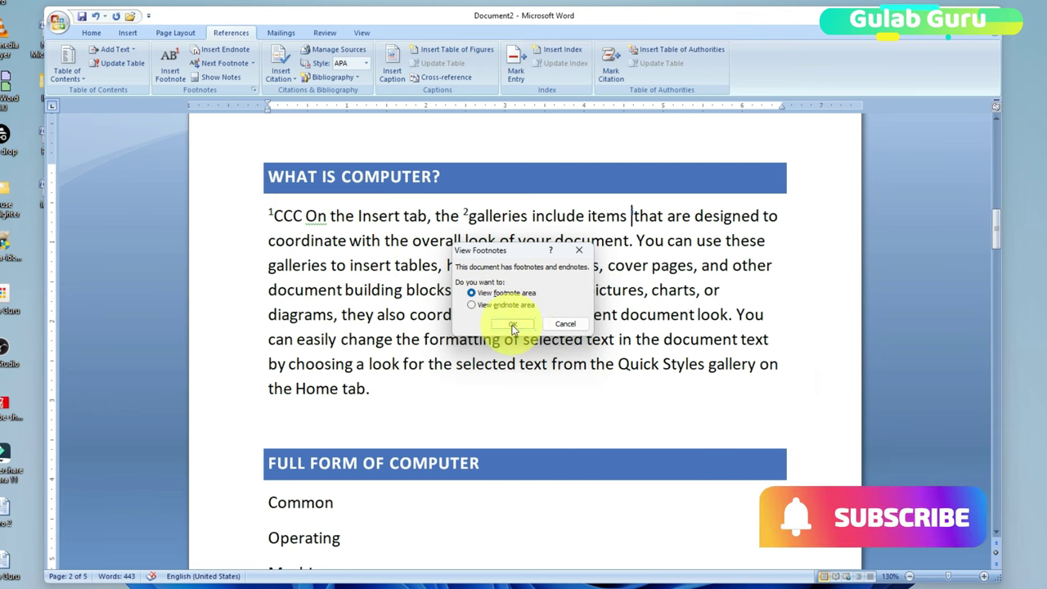
scroll(453, 290, up, 3)
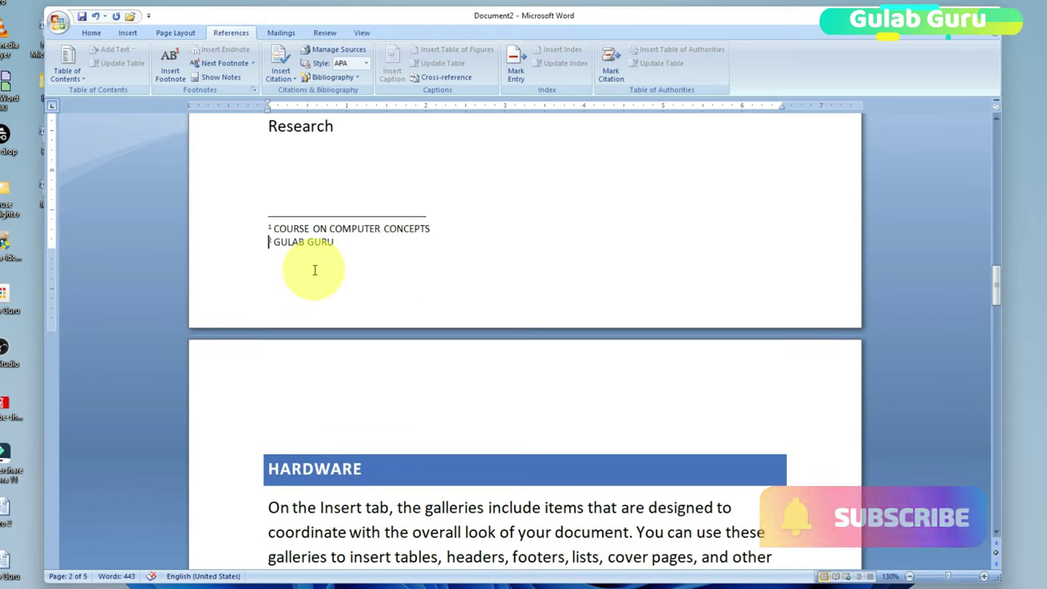
scroll(307, 266, up, 2)
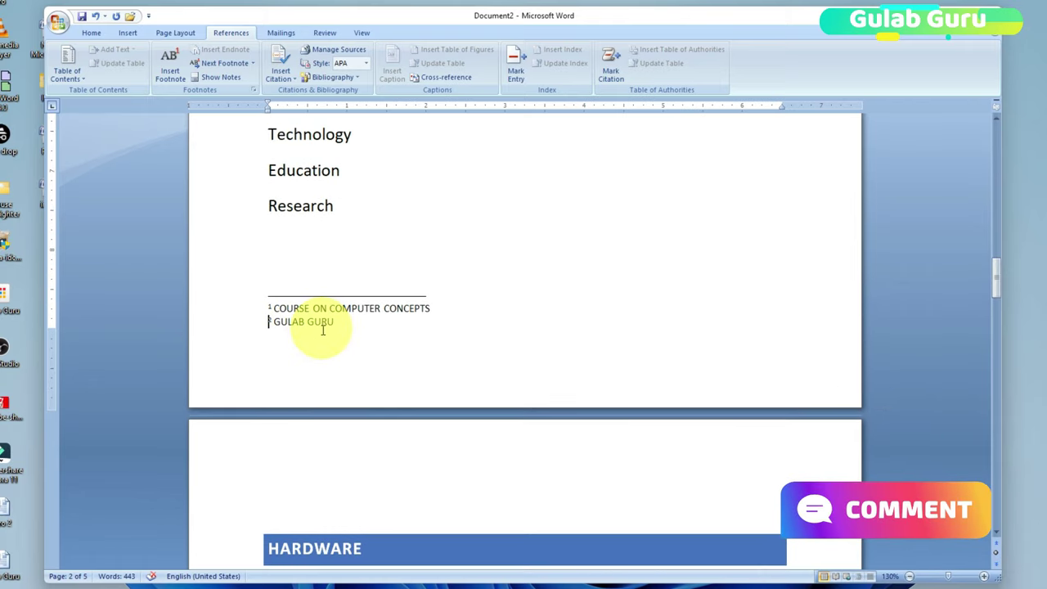
click(232, 79)
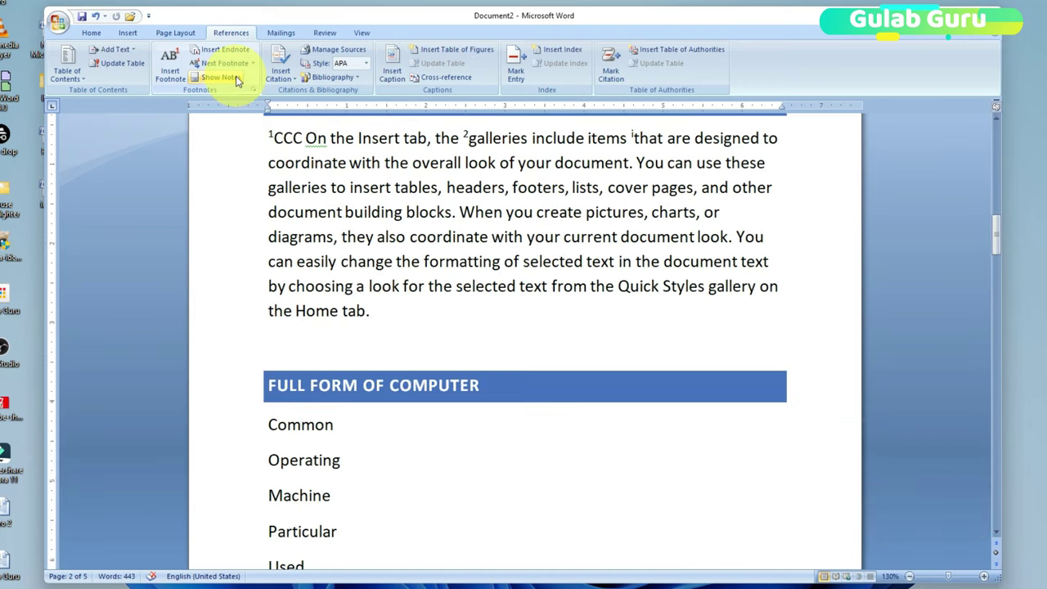
View the endnote area with the GURU COMPUTER endnote, then return to the blank first page
click(235, 79)
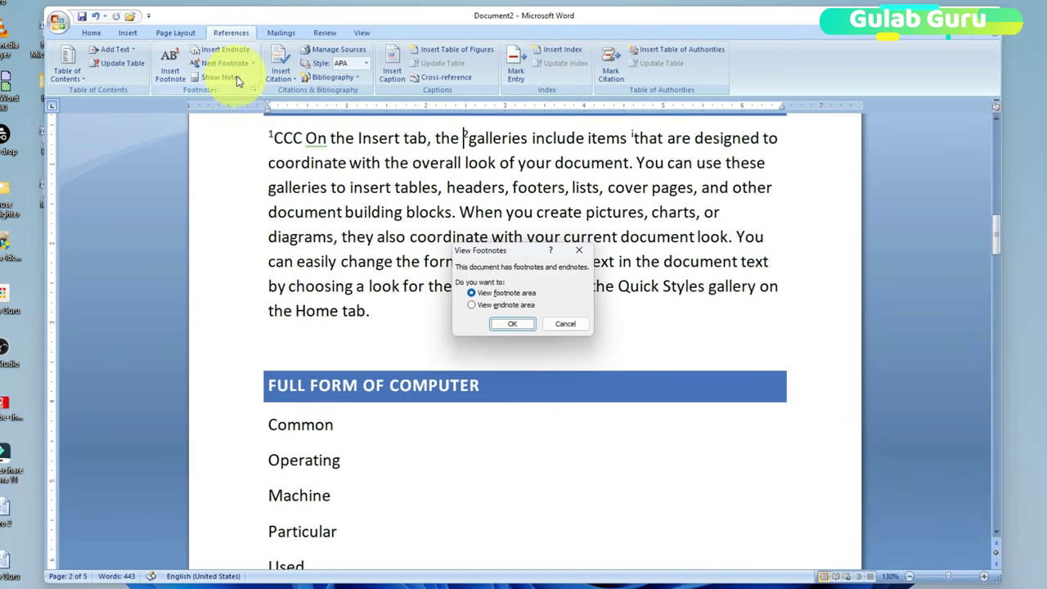
click(509, 326)
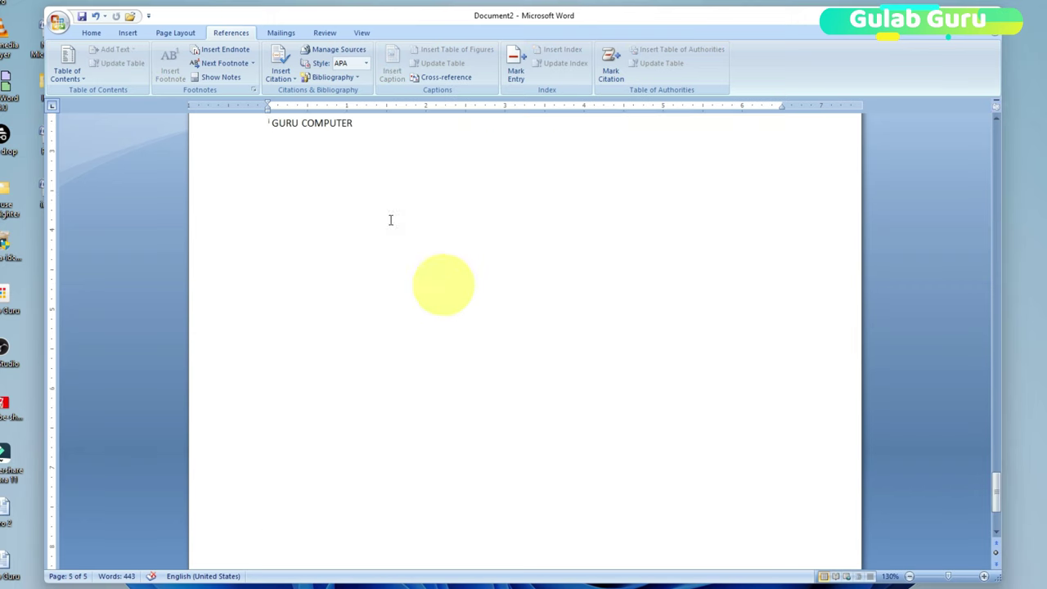
scroll(342, 234, up, 2)
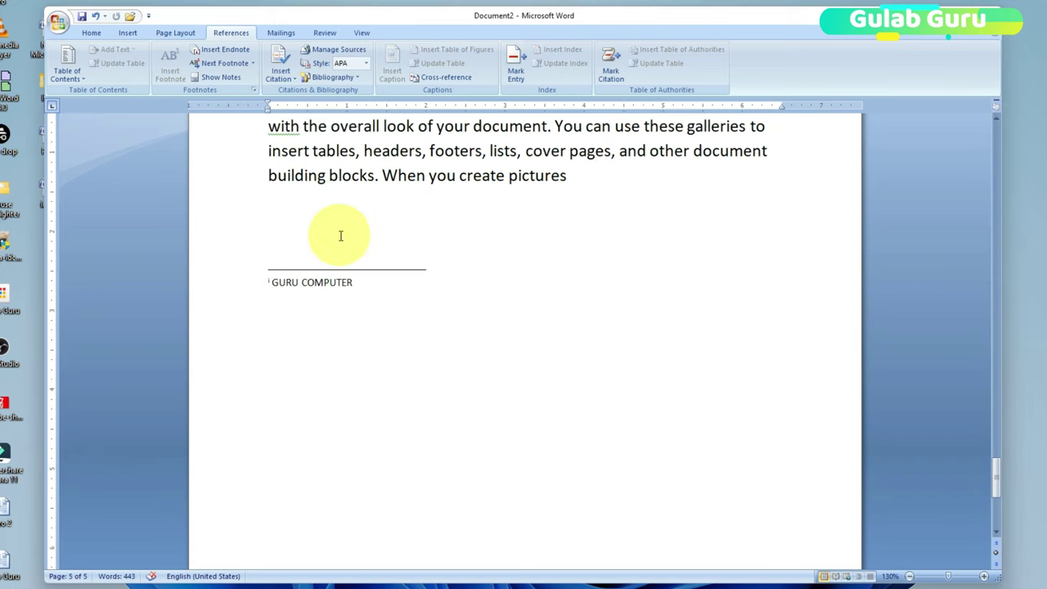
scroll(397, 292, up, 2)
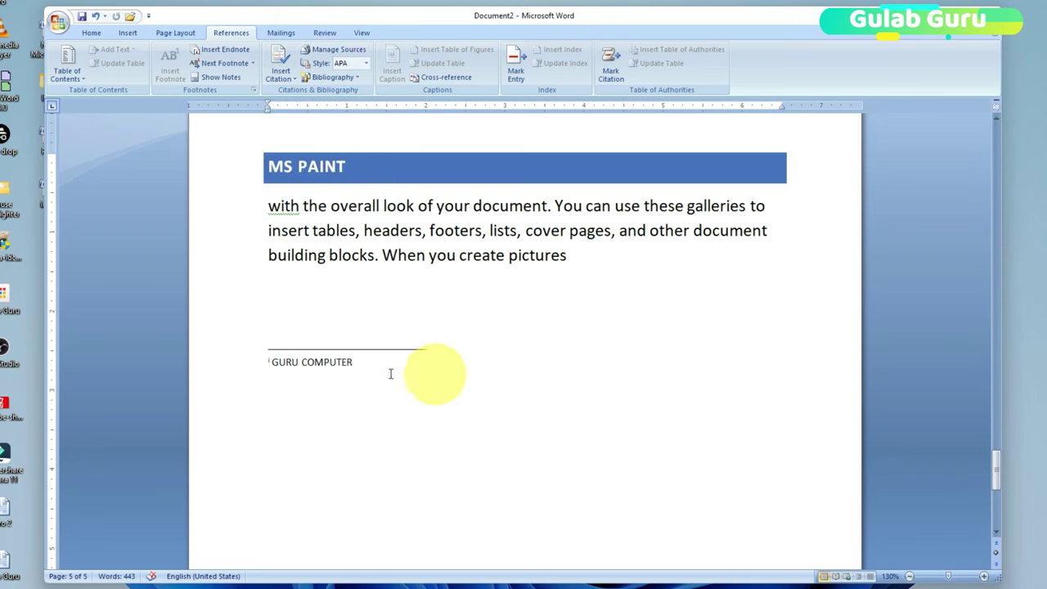
scroll(445, 388, up, 2)
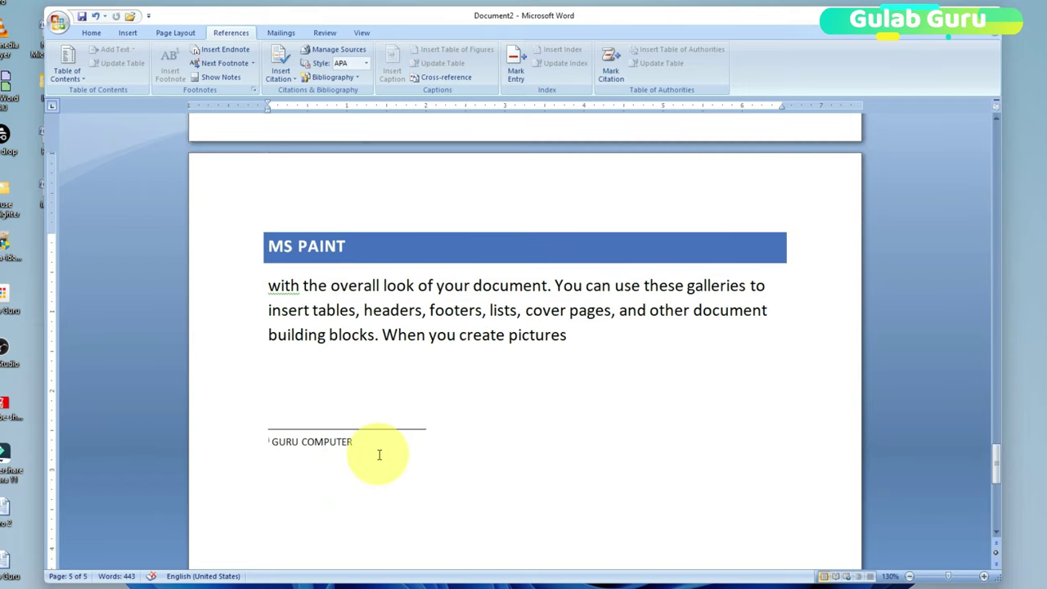
key(ctrl+Return)
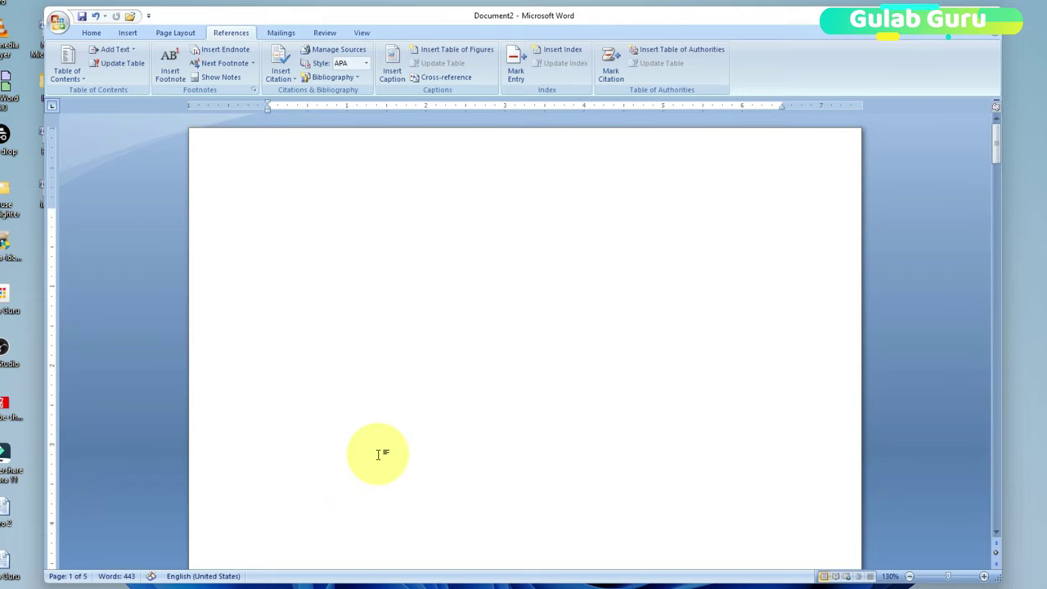
Delete footnote mark 1 before CCC in the What is Computer? paragraph
scroll(524, 467, down, 10)
scroll(490, 409, down, 6)
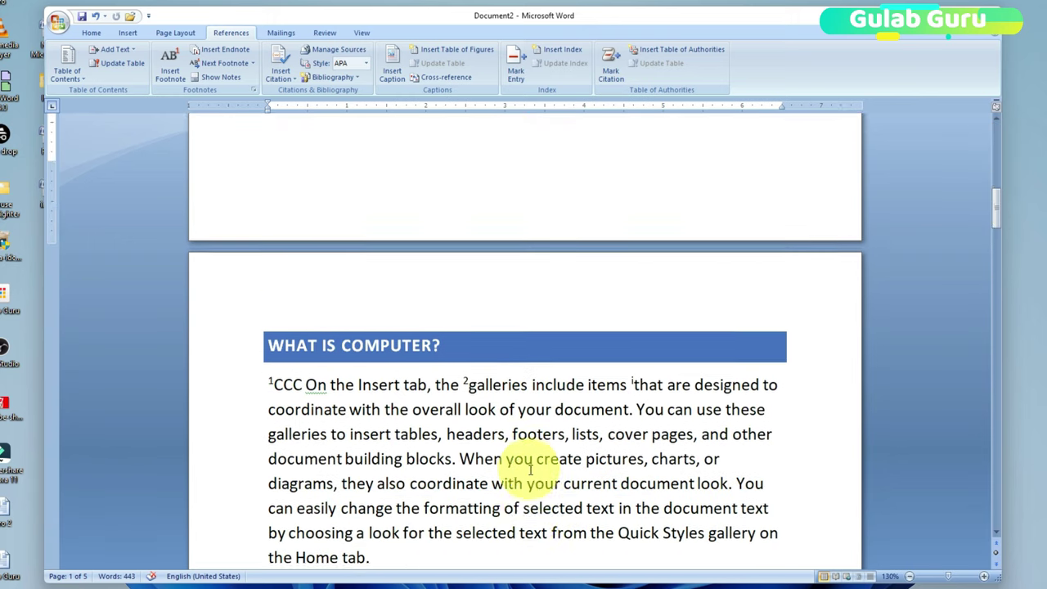
click(276, 345)
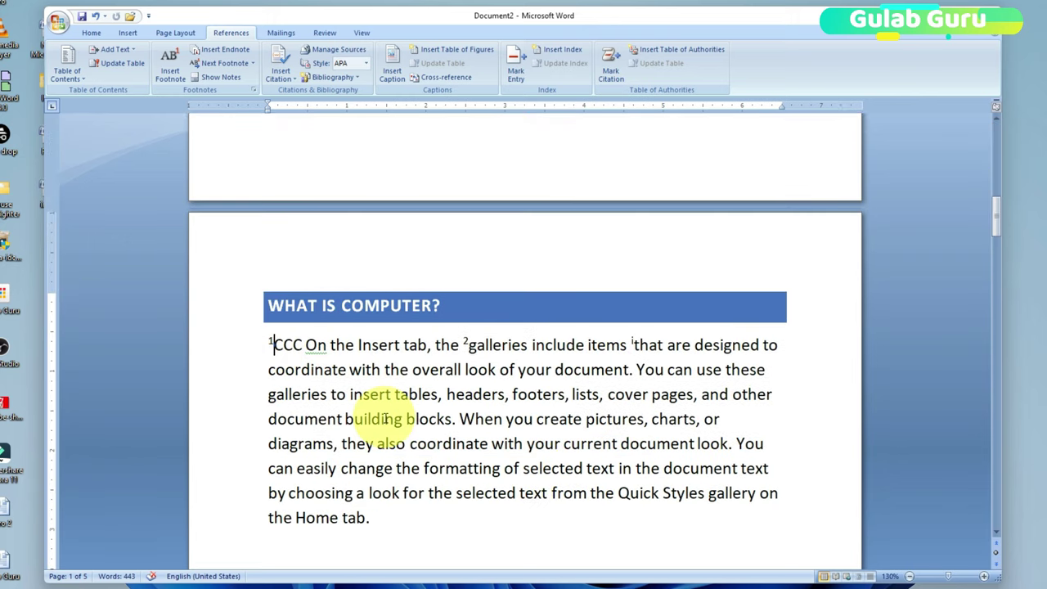
key(BackSpace)
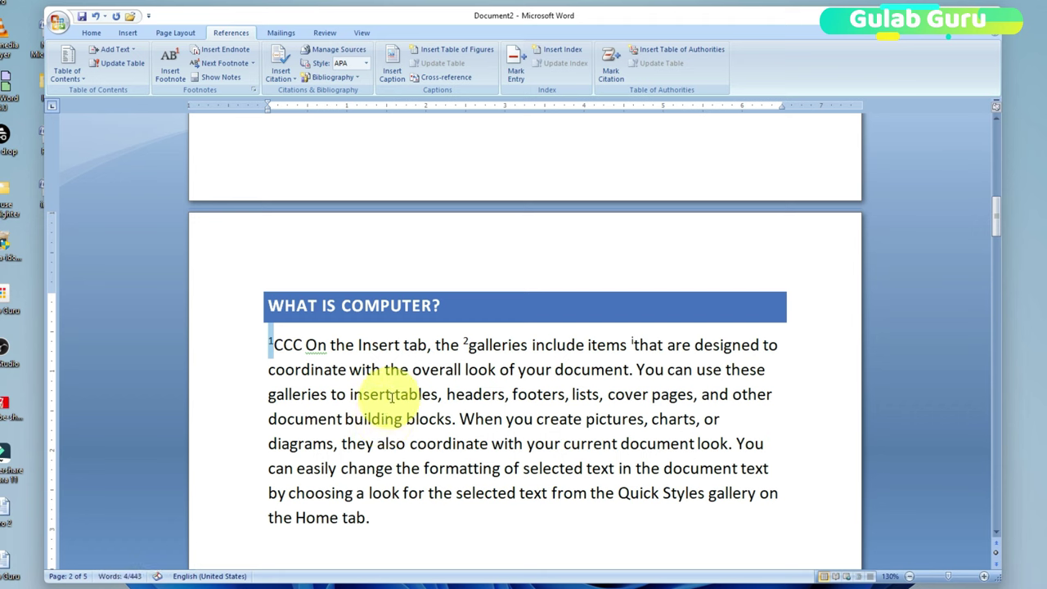
key(BackSpace)
Delete the footnote before galleries and the endnote, leaving 435 words
click(463, 344)
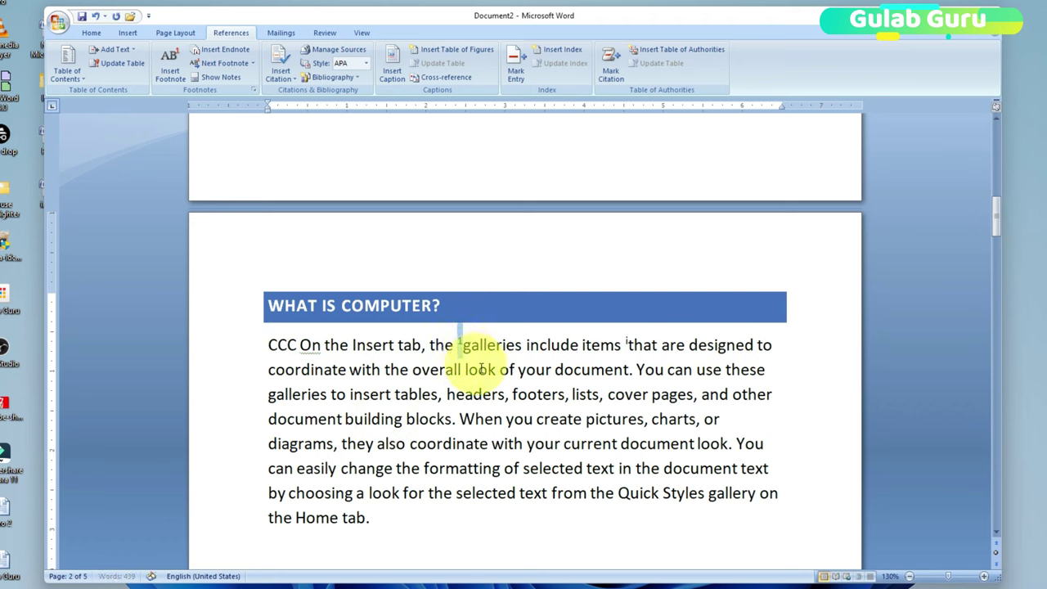
key(BackSpace)
key(BackSpace)
click(624, 344)
key(BackSpace)
key(BackSpace)
scroll(626, 357, down, 5)
scroll(629, 366, down, 8)
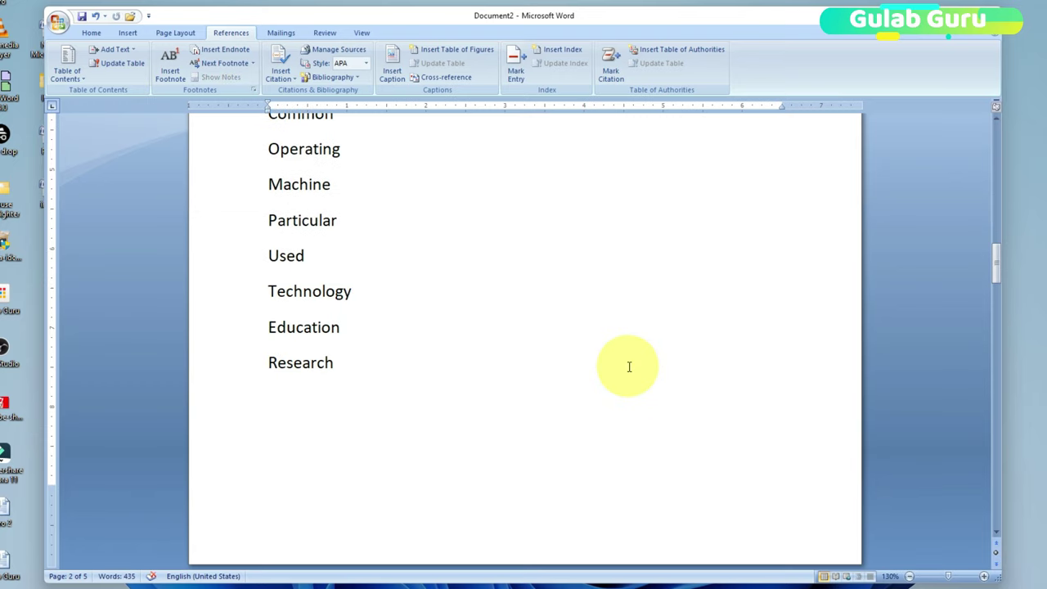
scroll(629, 366, down, 2)
scroll(624, 406, up, 1)
scroll(630, 411, up, 9)
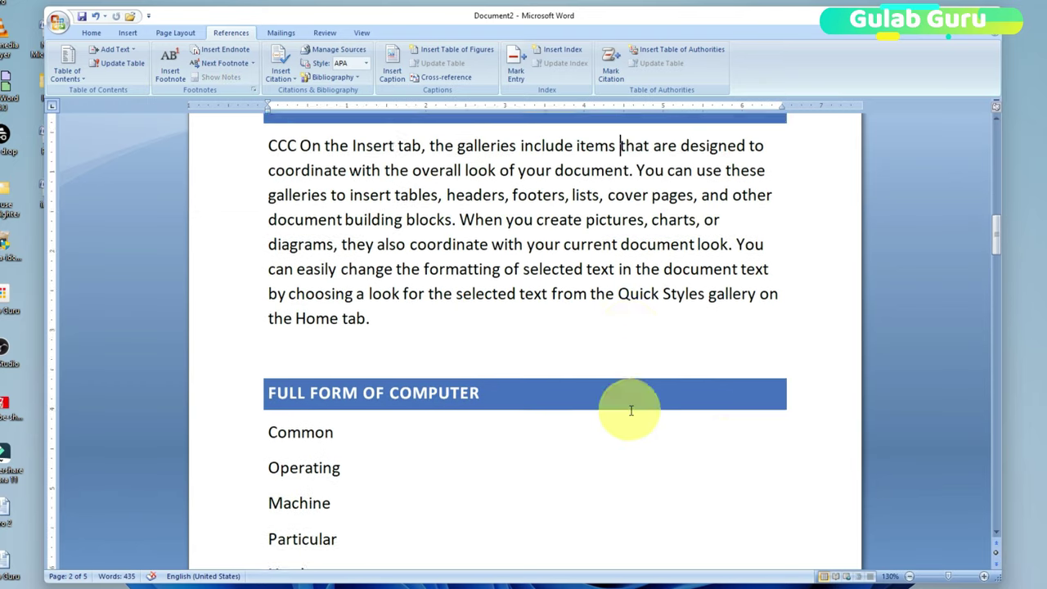
scroll(631, 410, up, 4)
scroll(630, 412, up, 1)
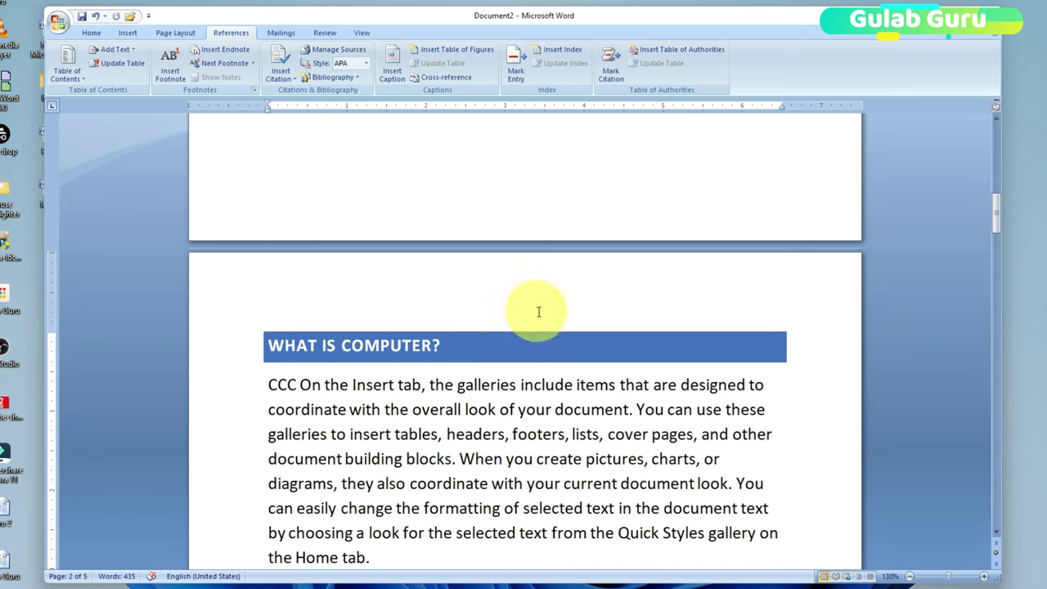
scroll(539, 311, down, 2)
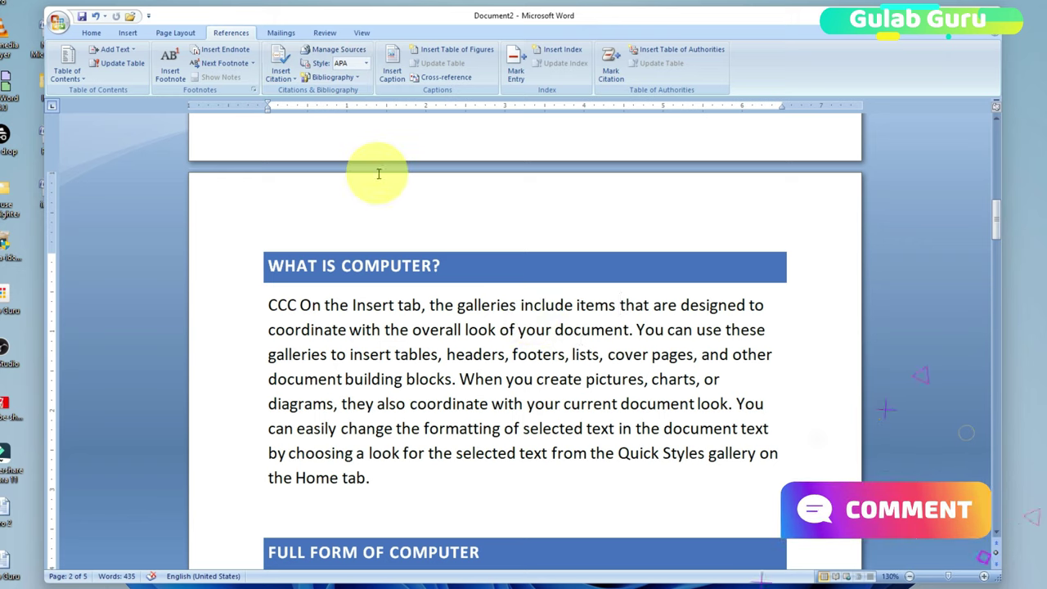
scroll(455, 263, up, 4)
scroll(456, 263, up, 4)
scroll(455, 263, up, 10)
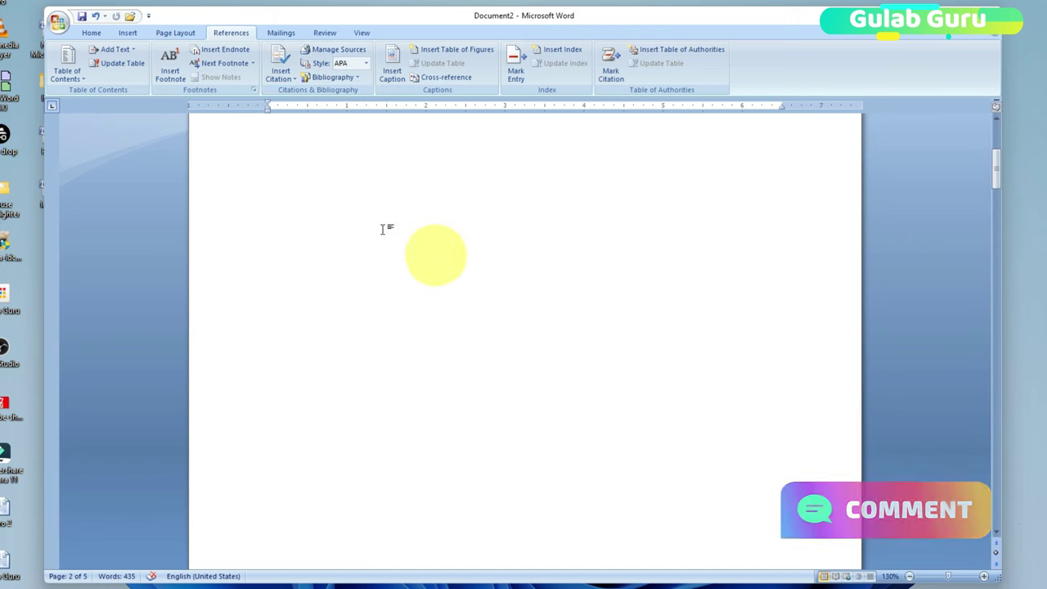
click(403, 211)
scroll(355, 319, down, 3)
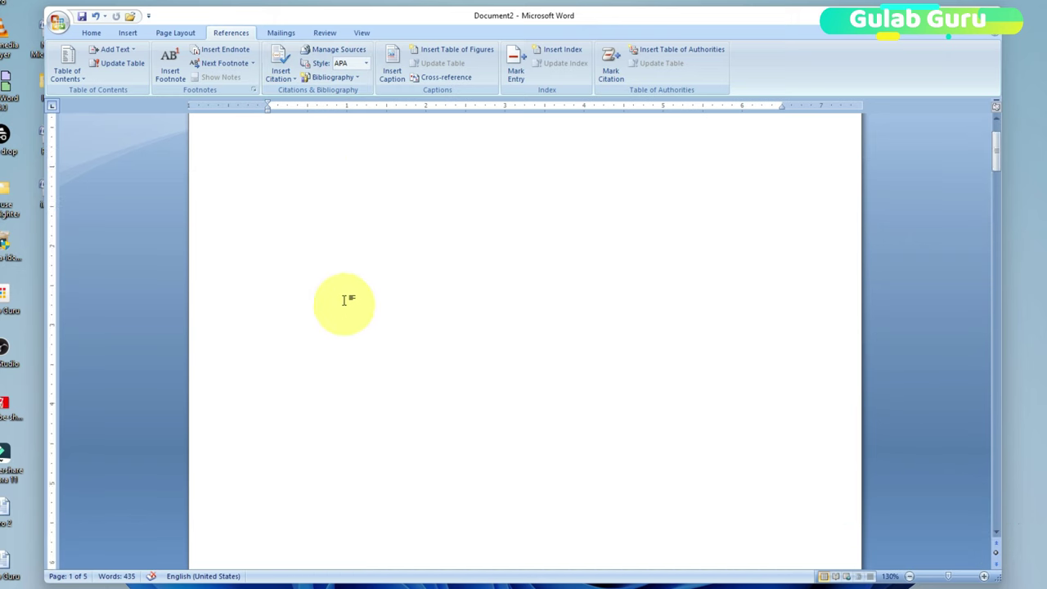
ctrl+scroll(425, 347, down, 8)
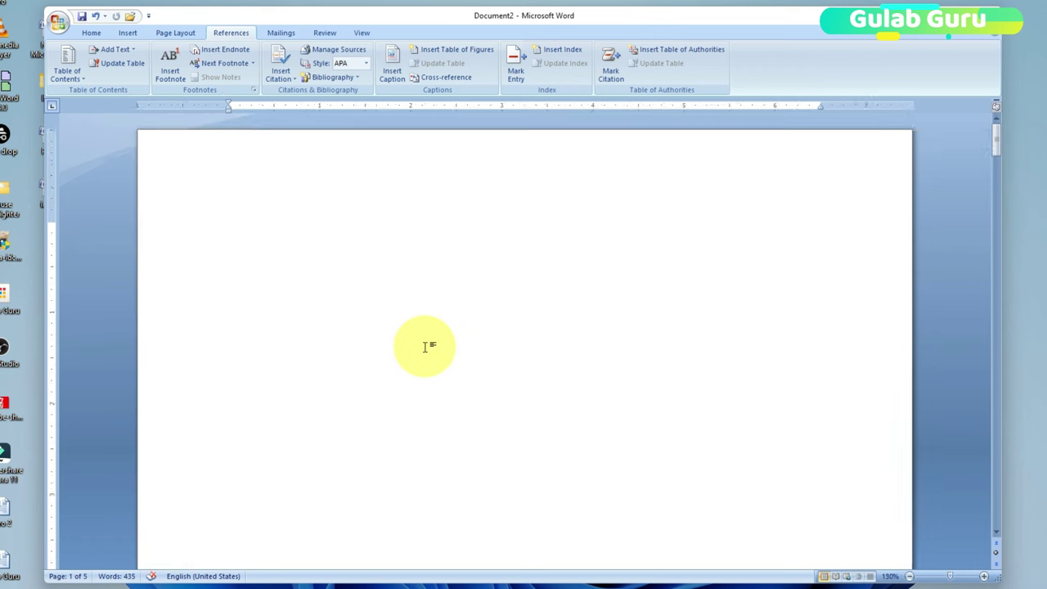
key(Tab)
key(Tab)
key(Tab)
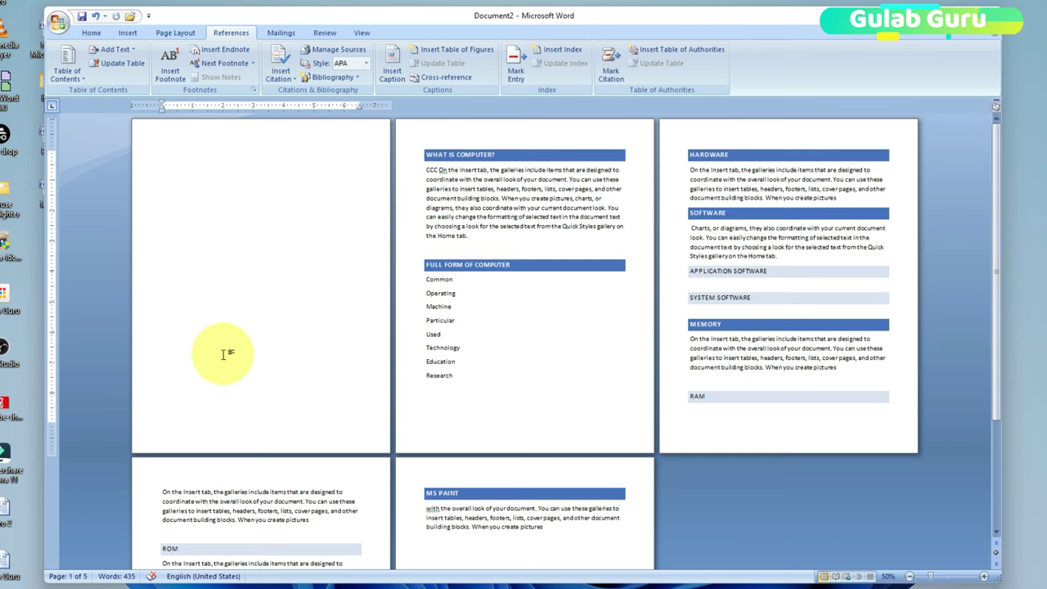
key(Delete)
ctrl+scroll(245, 360, up, 8)
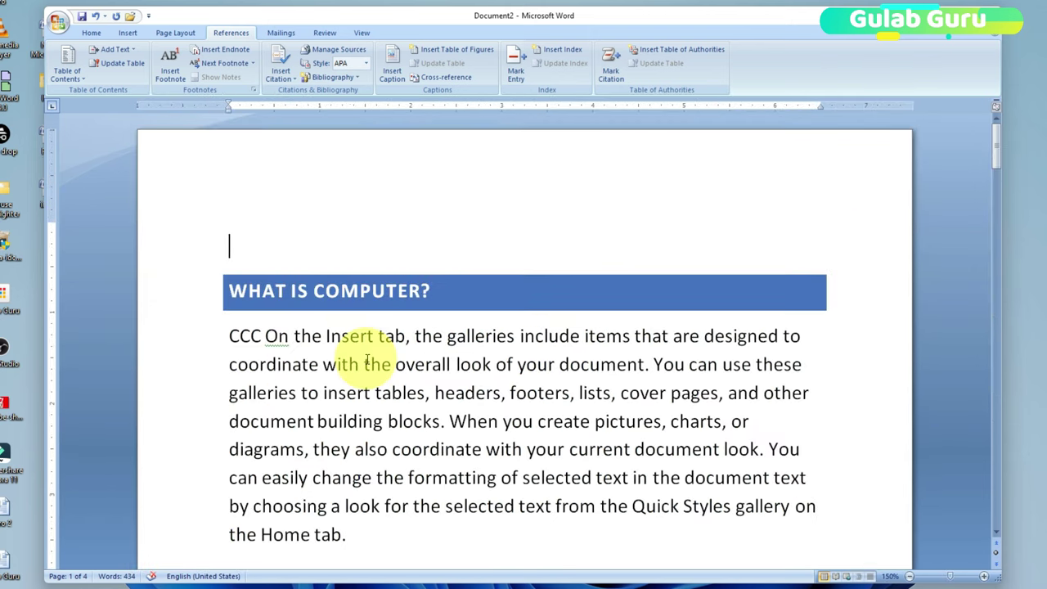
ctrl+scroll(369, 358, down, 2)
ctrl+scroll(371, 360, up, 1)
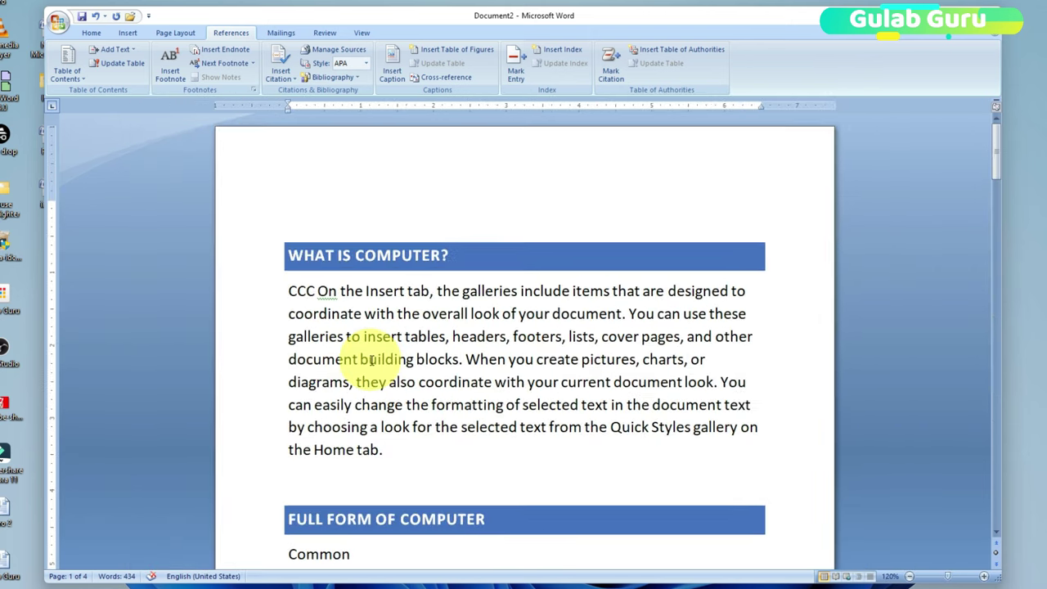
ctrl+scroll(371, 360, up, 1)
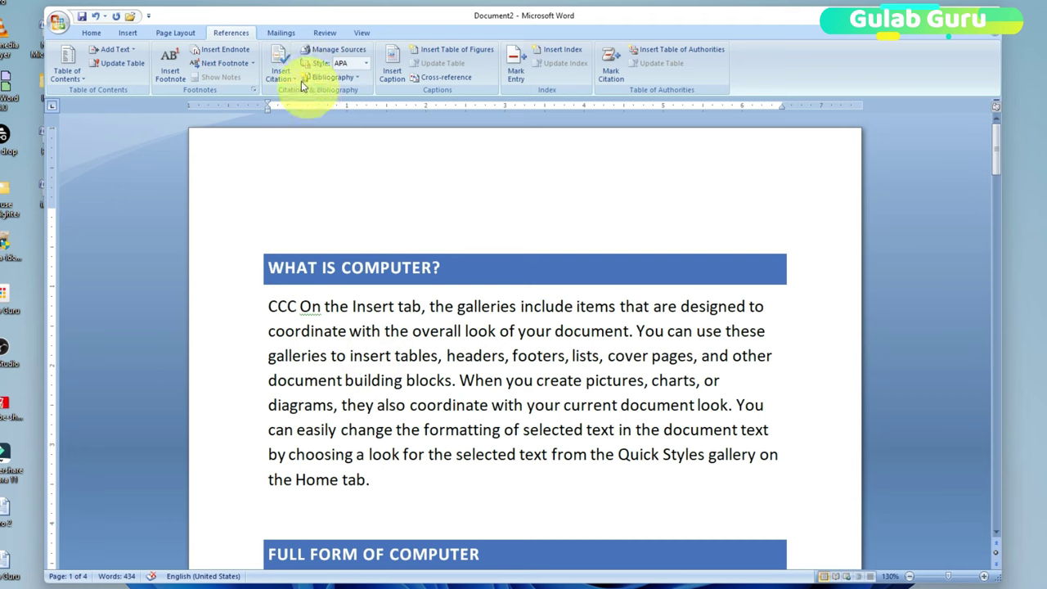
Start a new citation source via Insert Citation, keeping Book as the source type
click(284, 73)
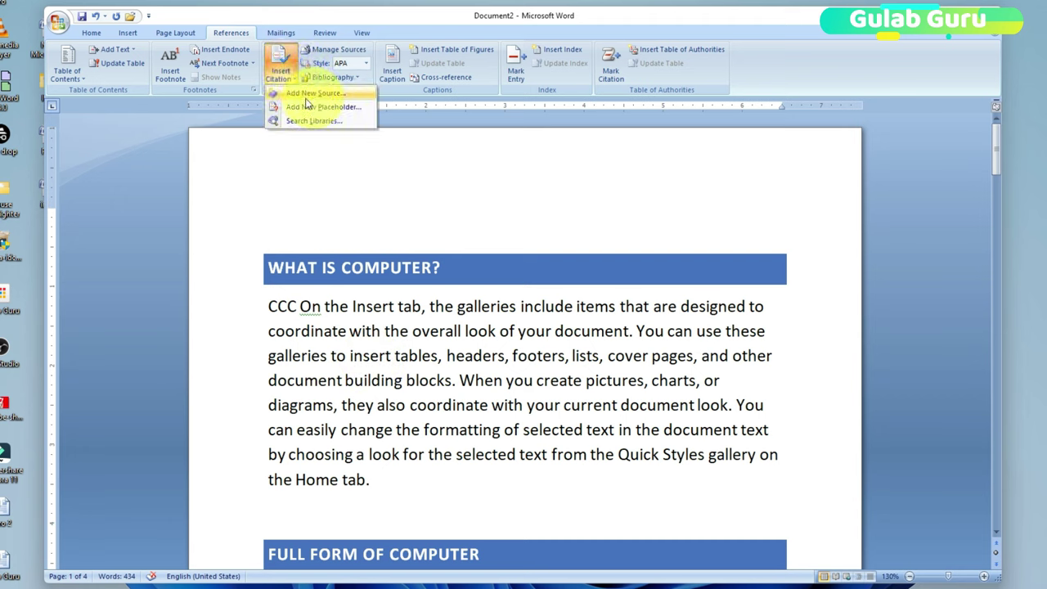
click(311, 93)
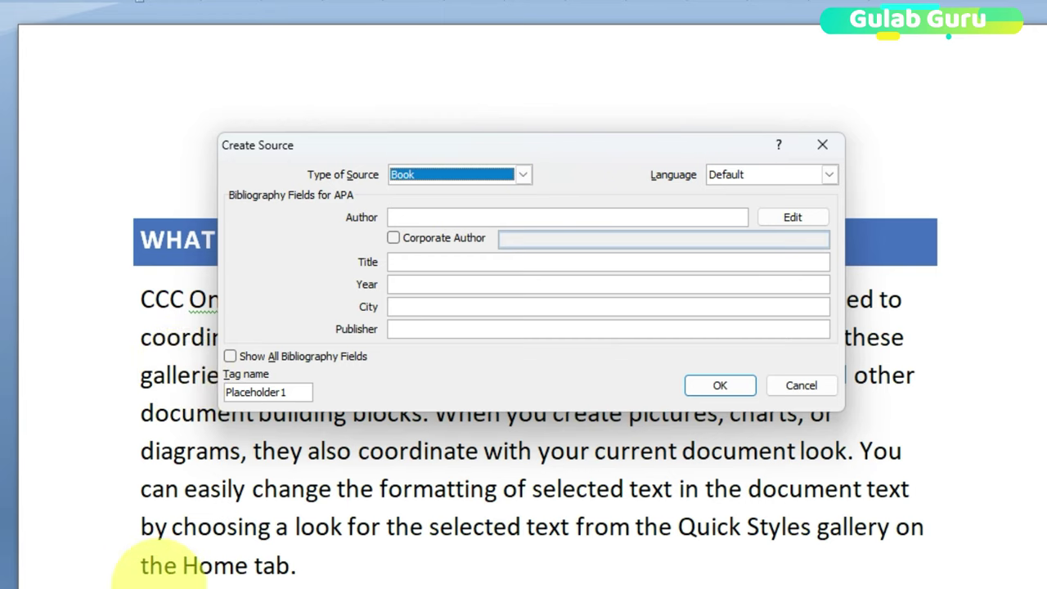
click(522, 175)
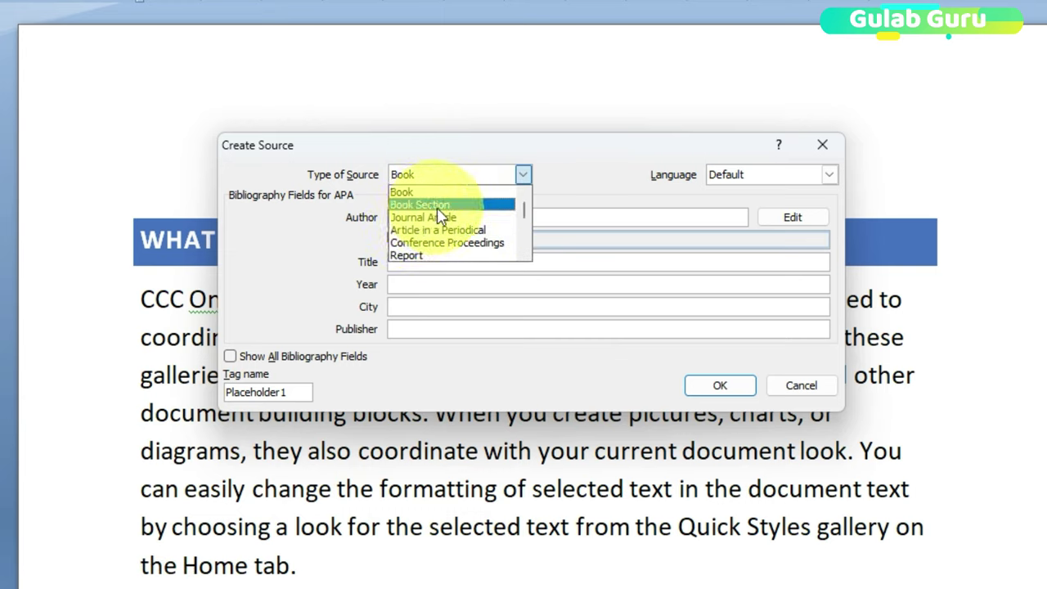
scroll(432, 243, down, 1)
scroll(426, 239, down, 1)
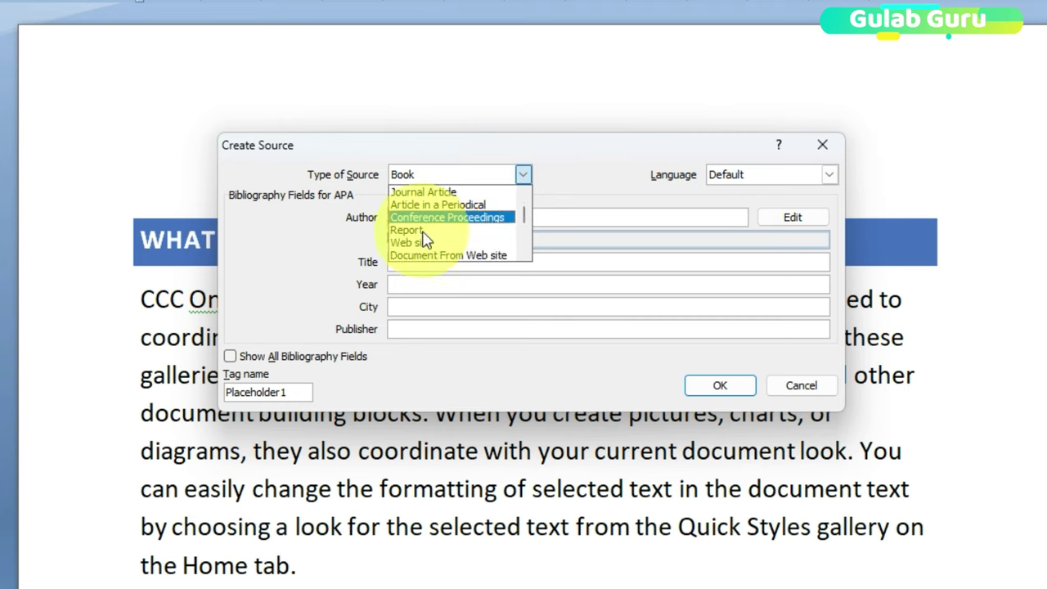
scroll(434, 245, down, 1)
scroll(442, 244, down, 1)
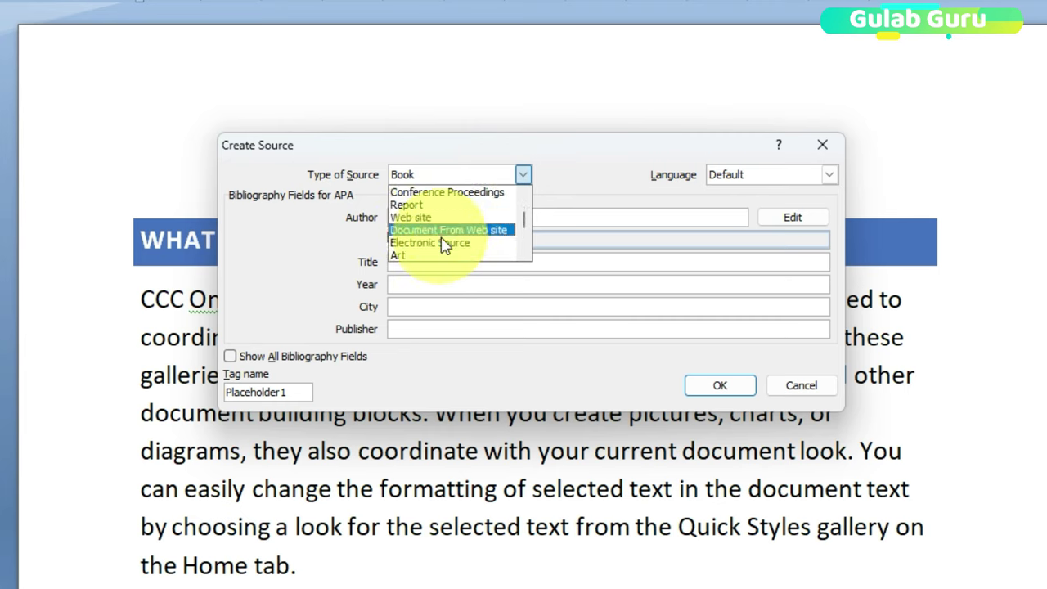
scroll(440, 241, down, 1)
scroll(419, 248, down, 1)
scroll(429, 245, down, 2)
scroll(438, 244, down, 1)
scroll(437, 242, down, 1)
scroll(434, 242, down, 1)
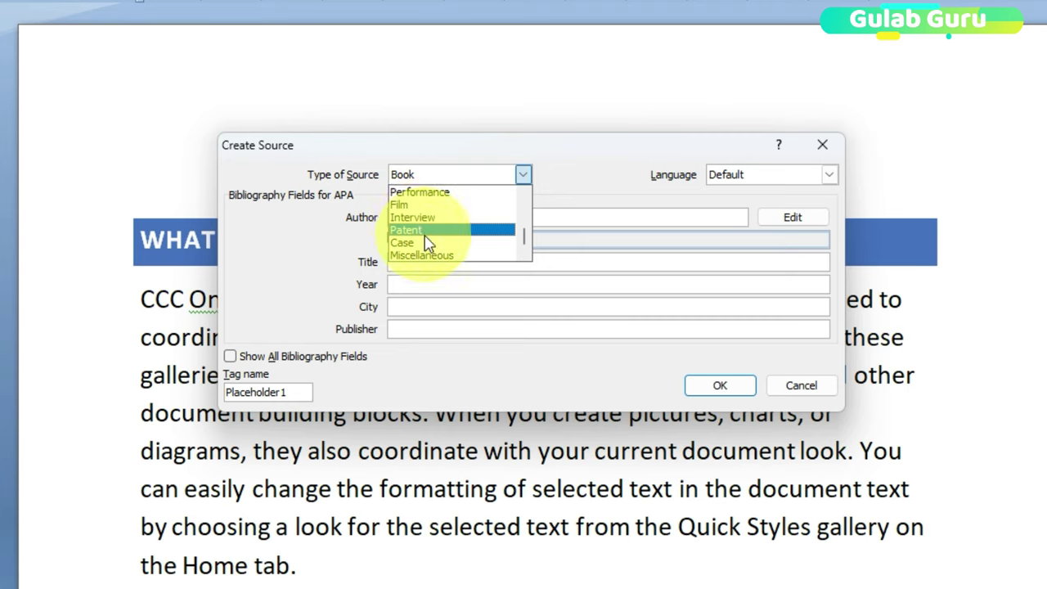
scroll(432, 229, up, 5)
scroll(433, 225, up, 4)
scroll(436, 223, up, 1)
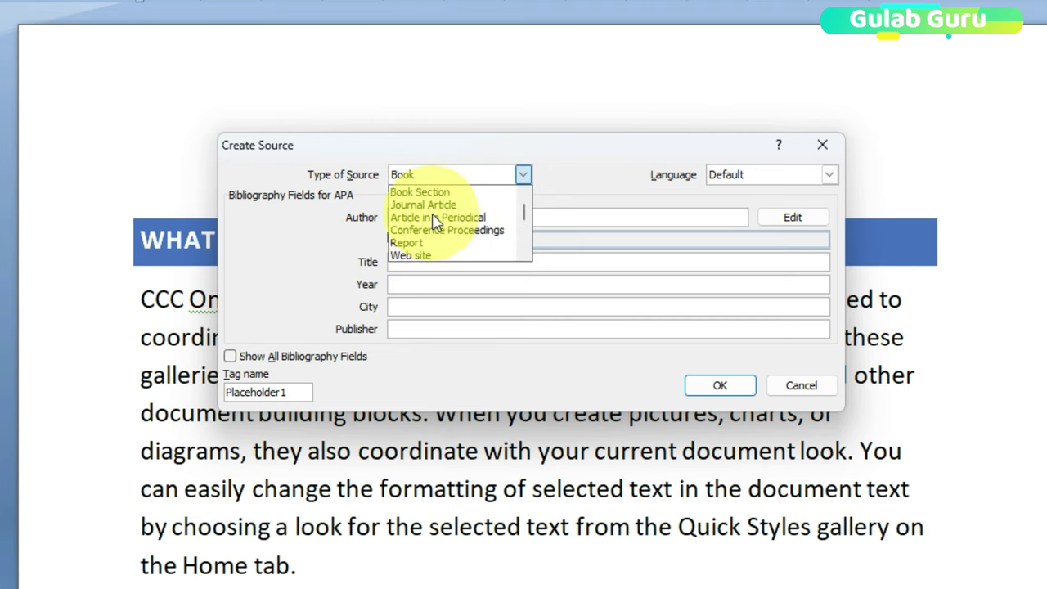
scroll(436, 223, up, 1)
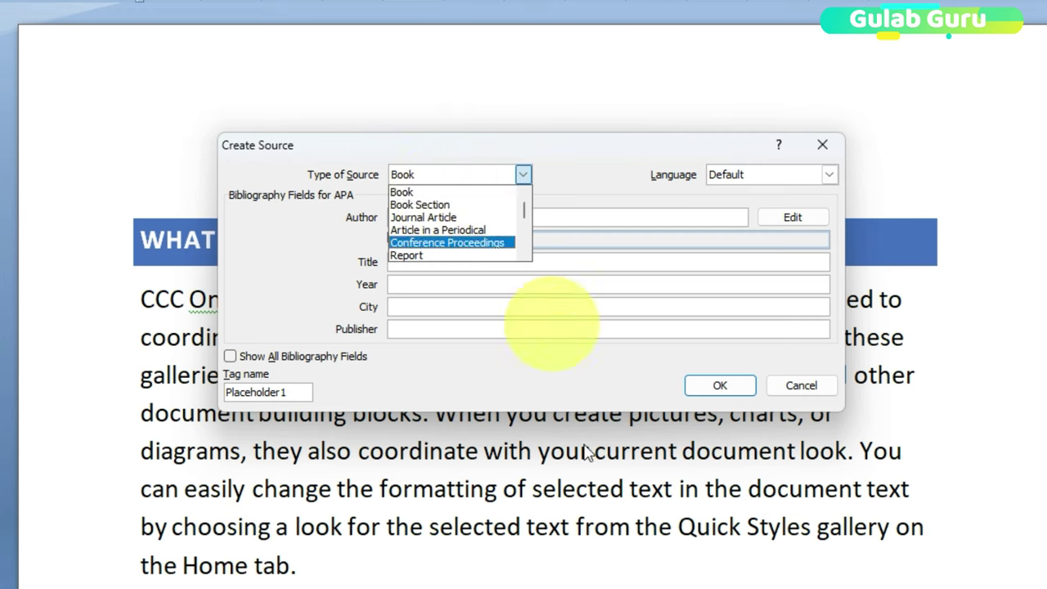
click(409, 195)
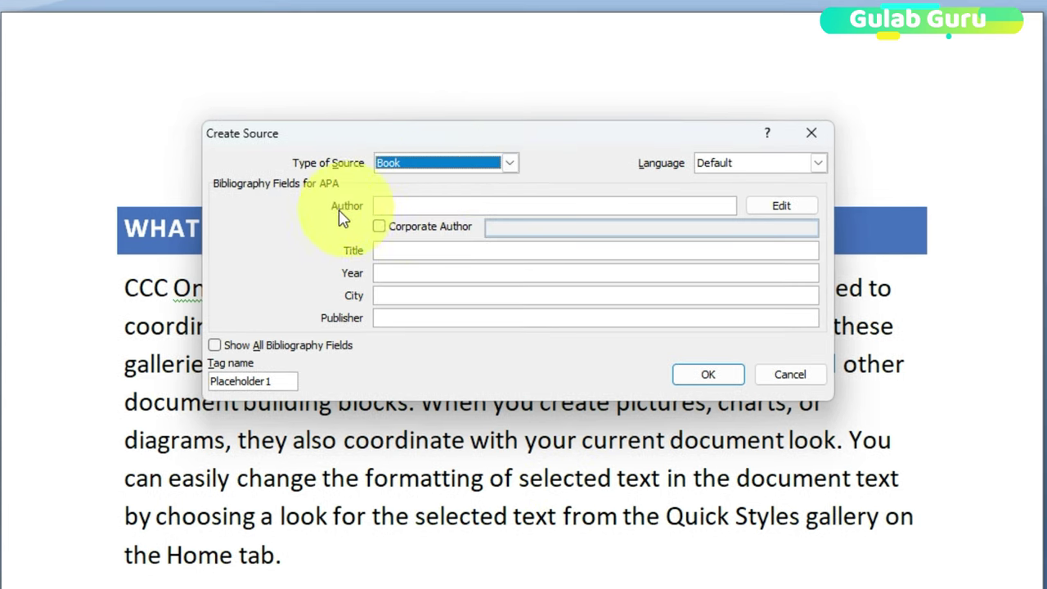
Enter the author, title Computer Fundamental, year 2023, city and publisher
click(425, 206)
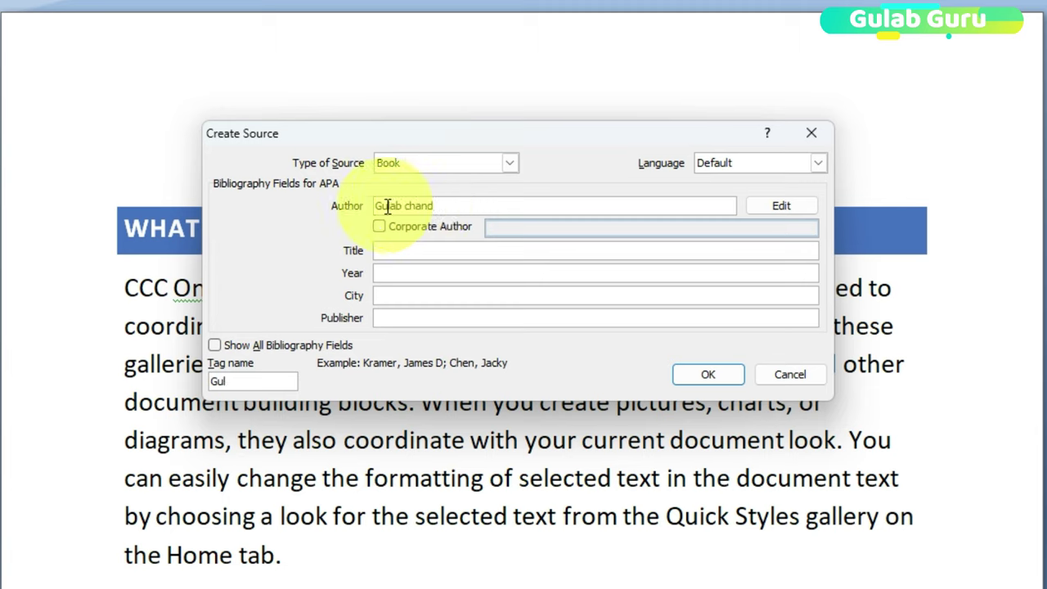
click(396, 249)
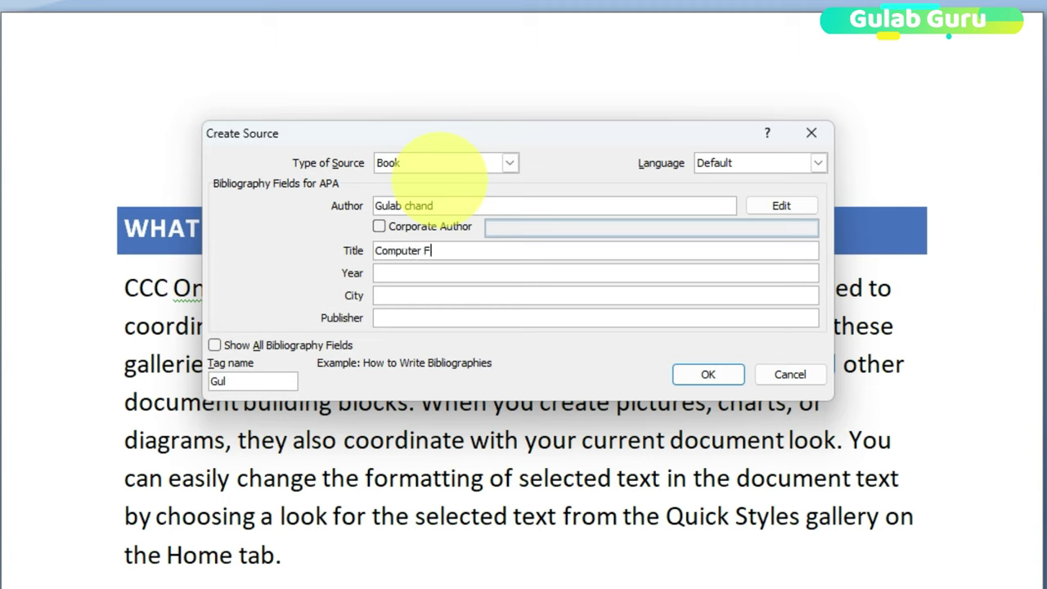
text(ndamental)
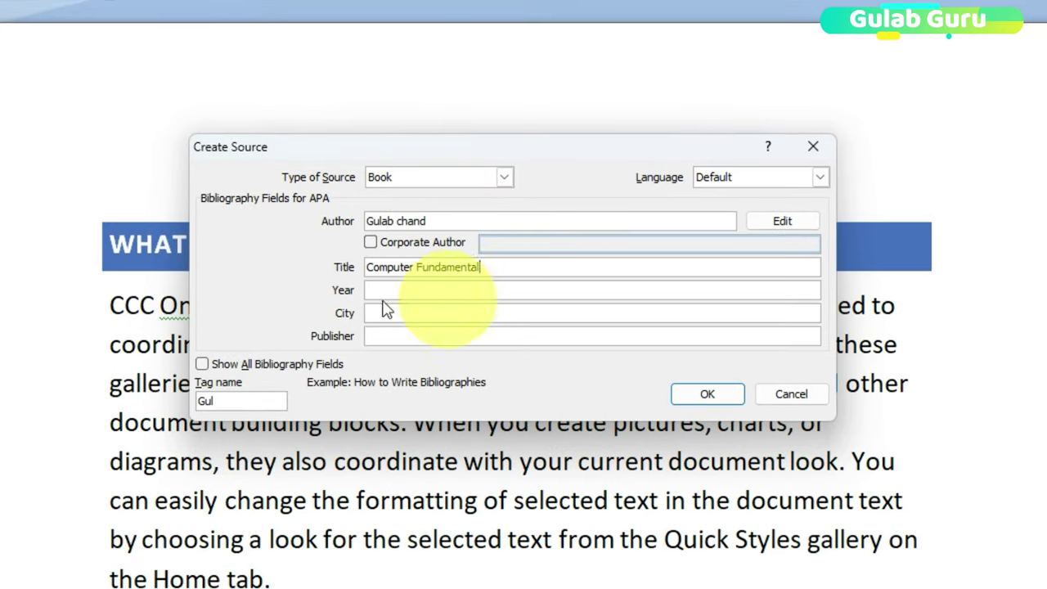
click(390, 289)
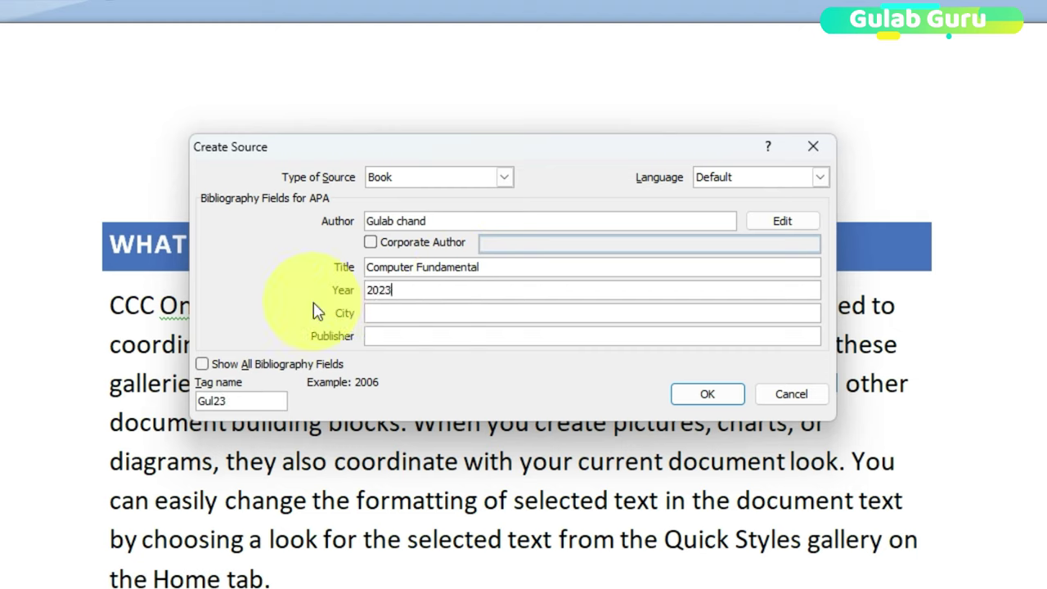
click(408, 313)
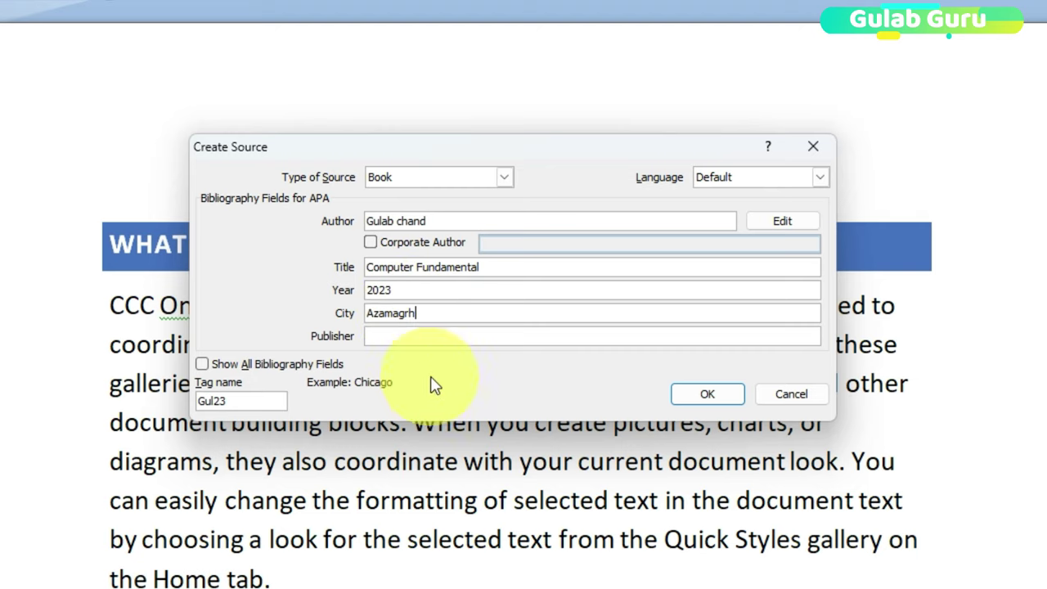
click(437, 335)
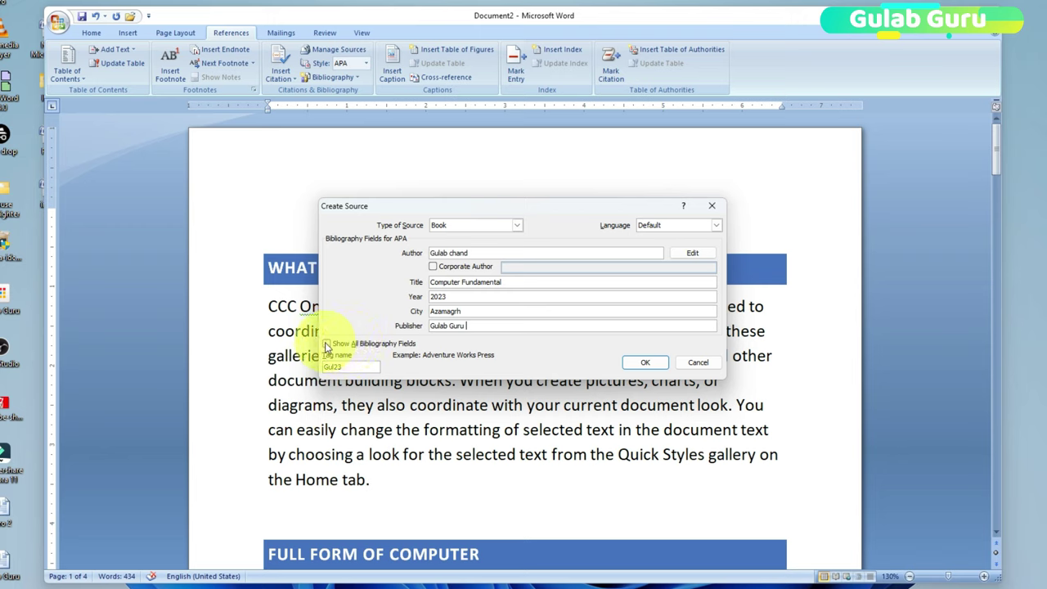
Review all bibliography fields, hide them again, and save the Computer Fundamental book source
click(326, 344)
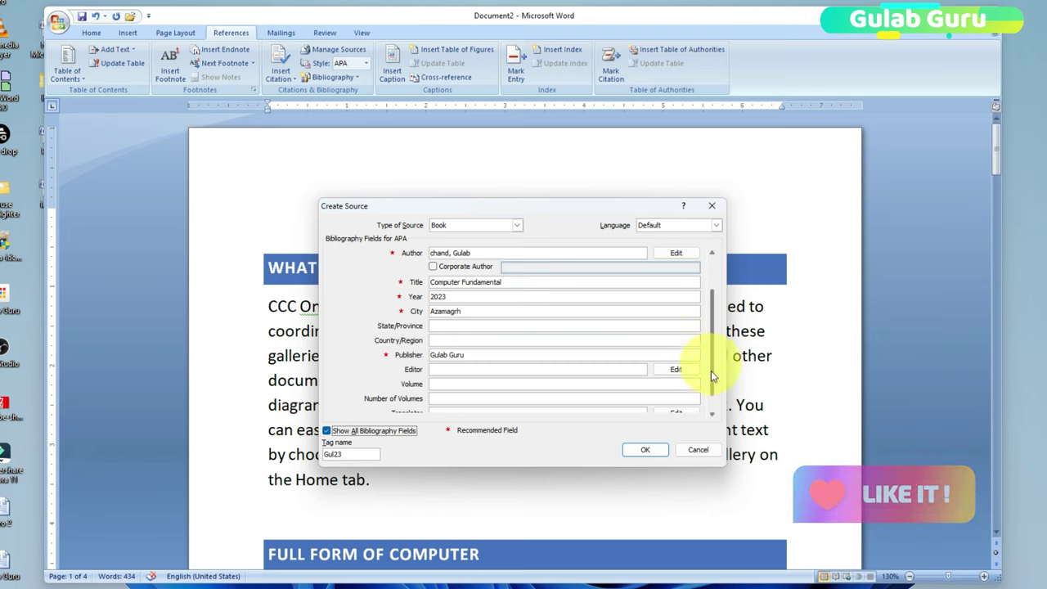
scroll(711, 366, down, 3)
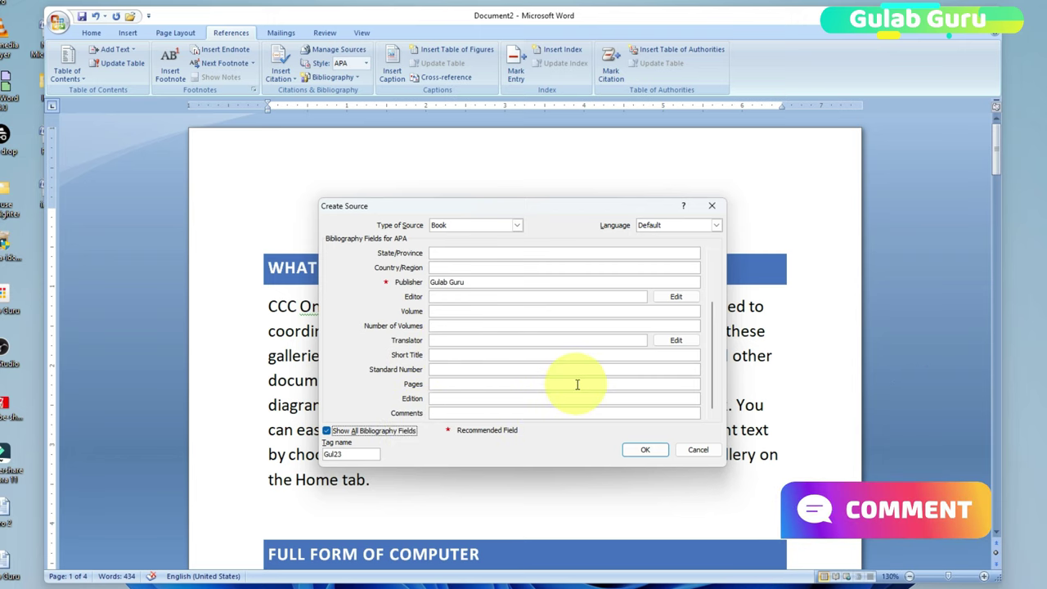
click(328, 431)
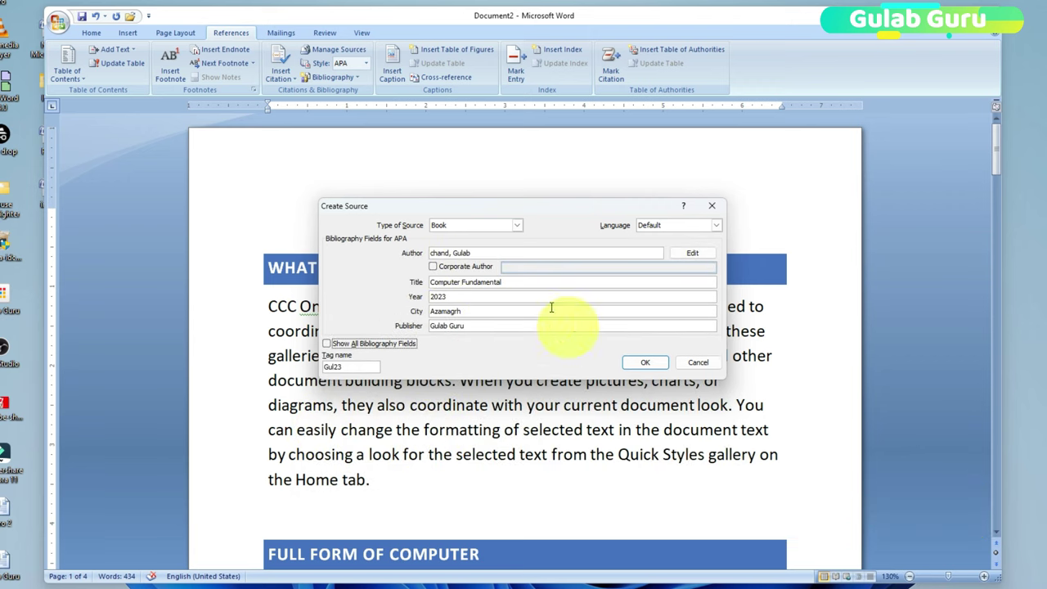
click(649, 365)
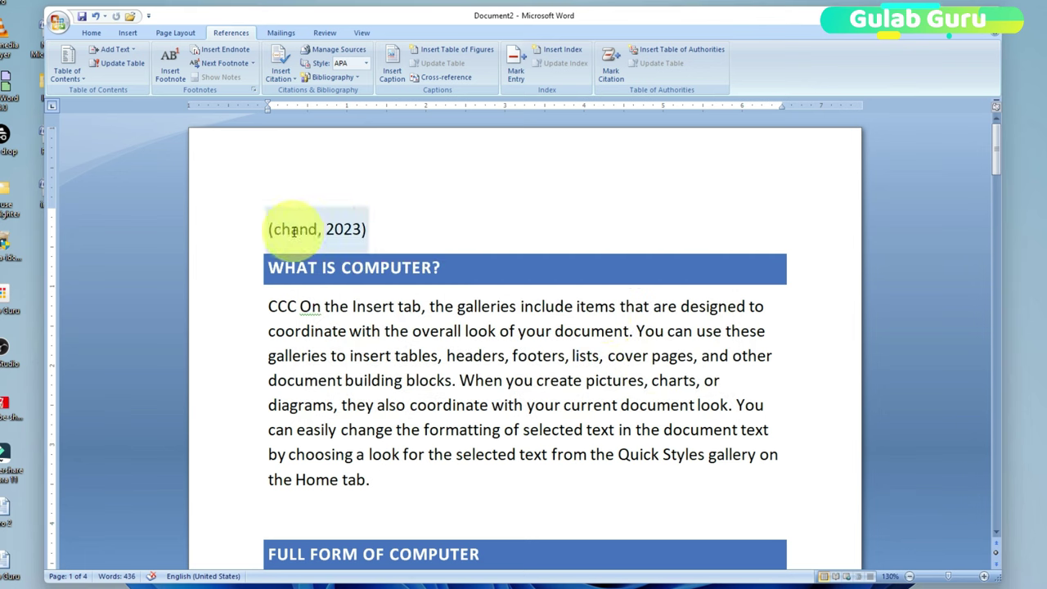
Delete the citation above the first heading, add a blank line, and go to the document's end
drag(367, 229, 281, 226)
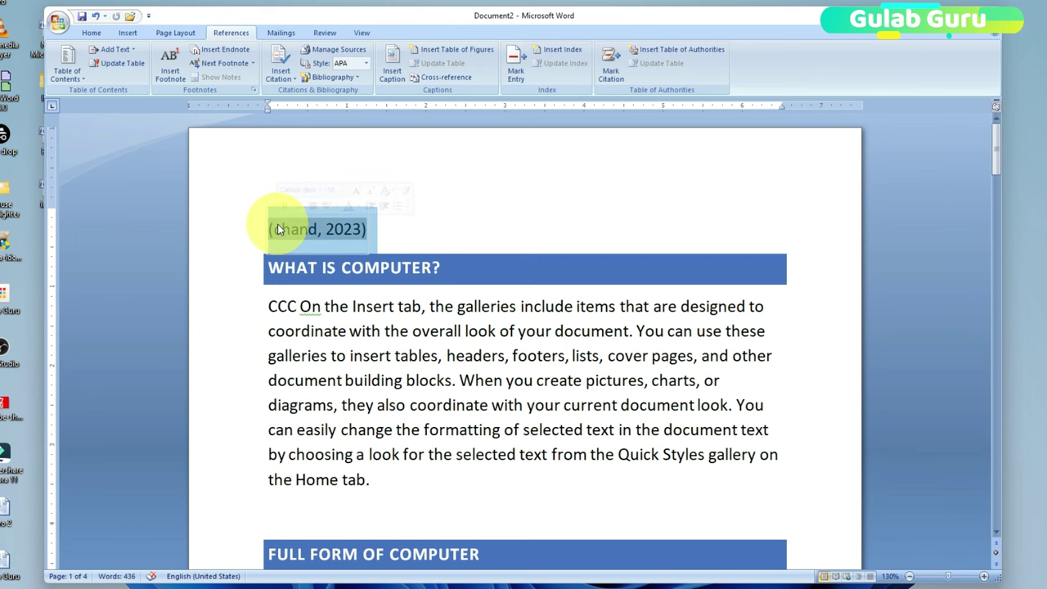
key(Delete)
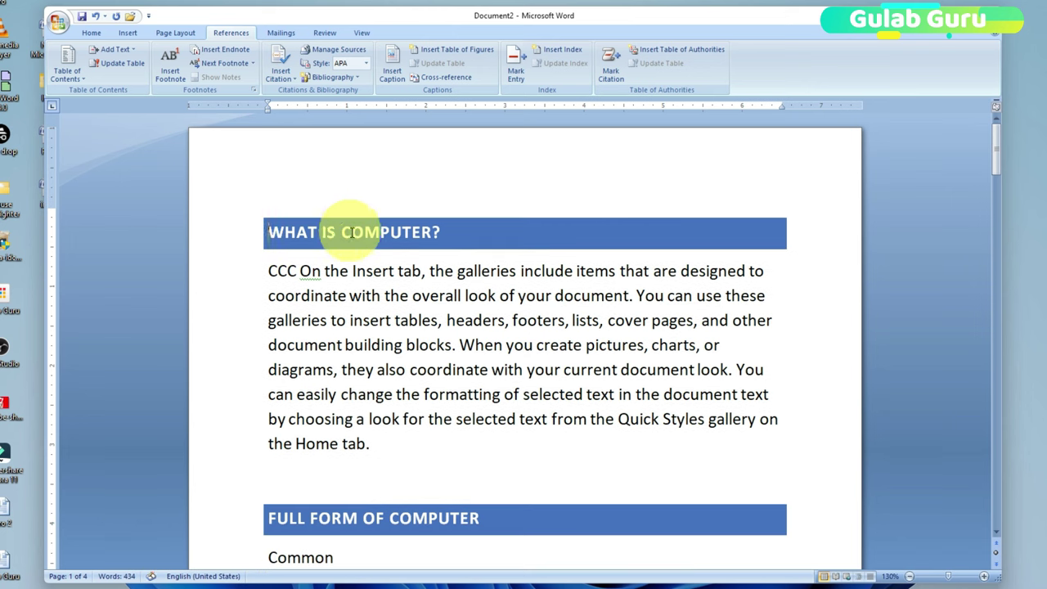
key(Return)
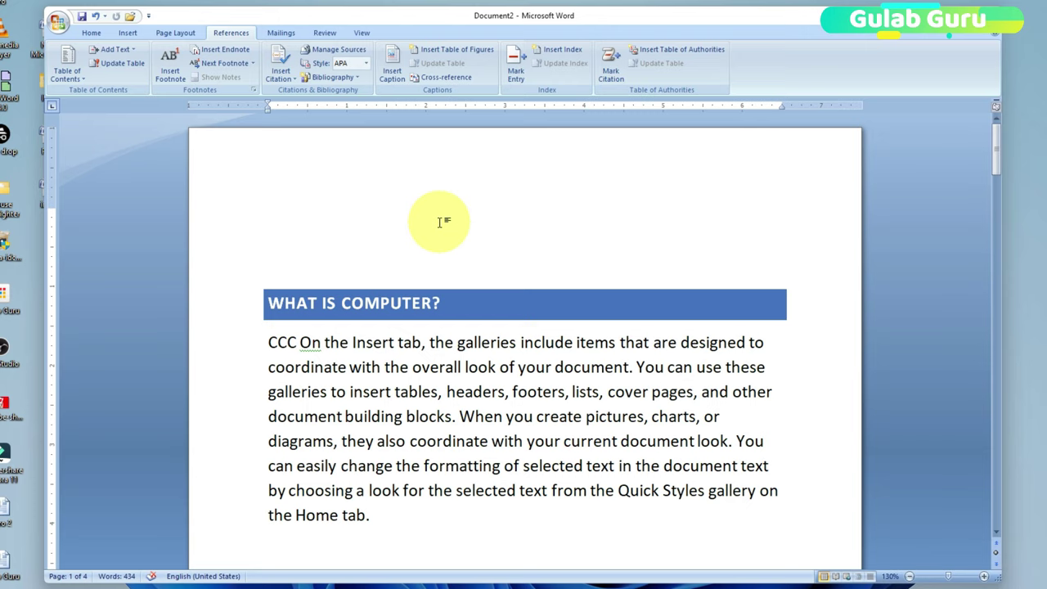
key(ctrl+End)
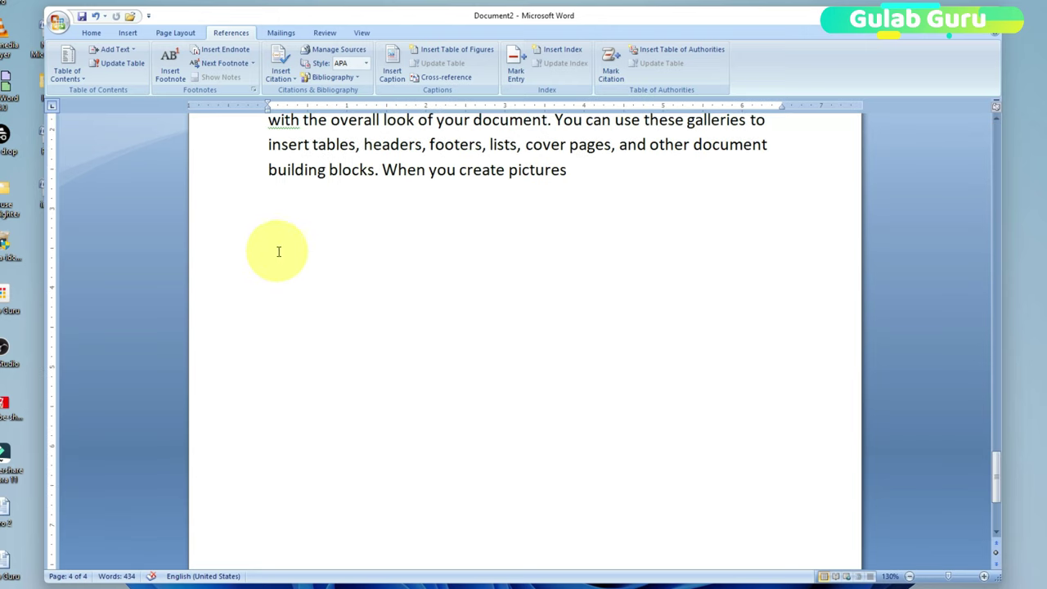
click(357, 77)
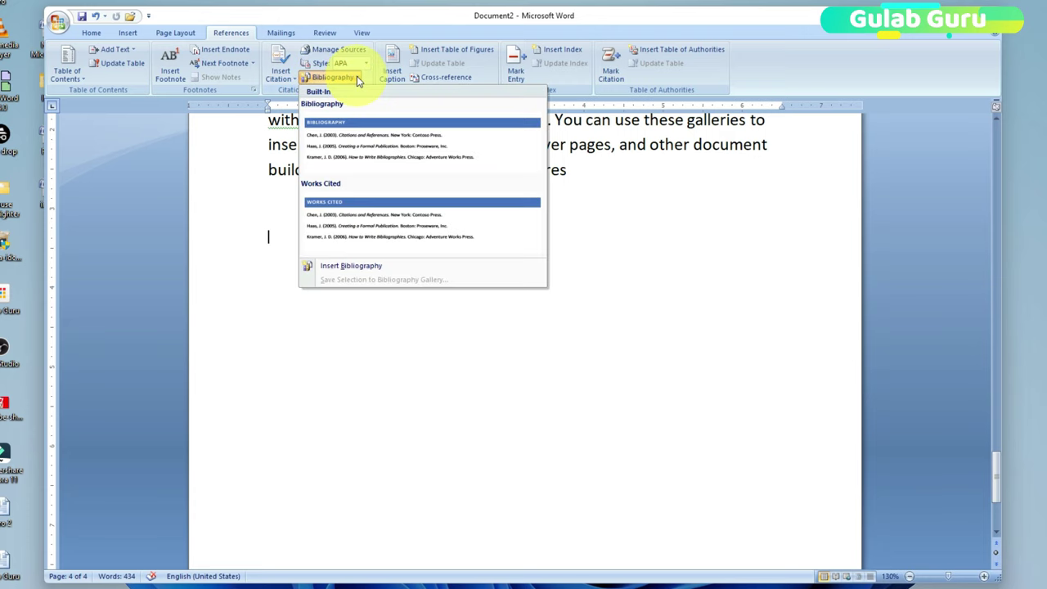
Insert the built-in Bibliography on page 4, listing the 2023 book Computer Fundamental
click(363, 145)
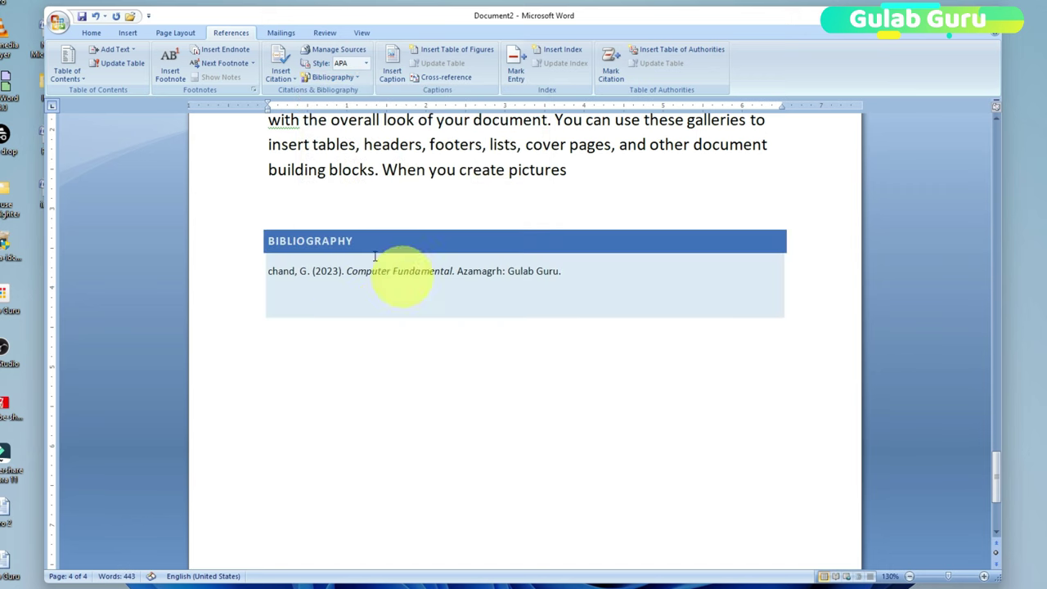
click(339, 350)
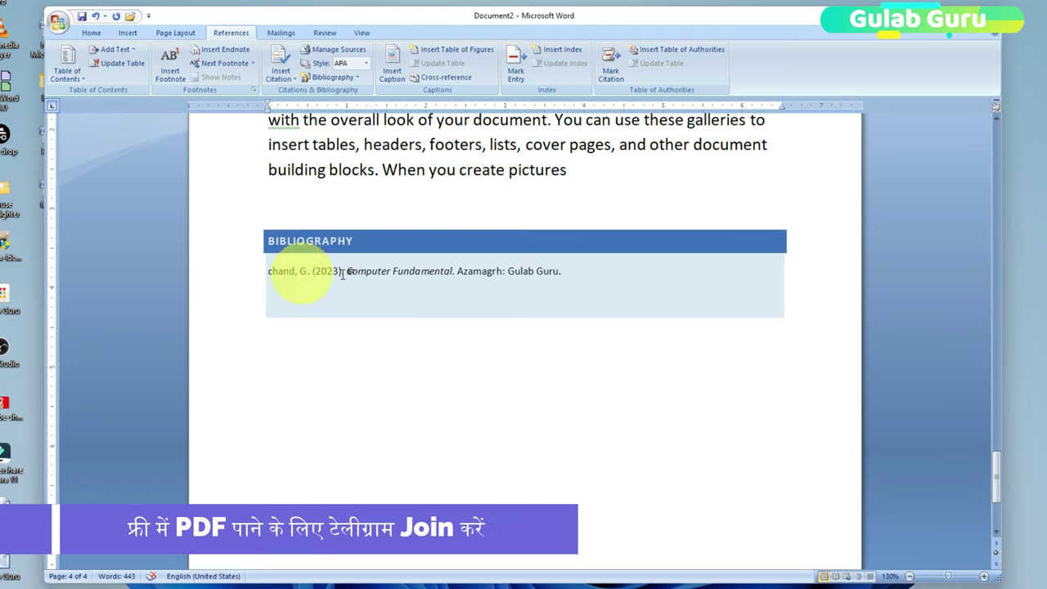
click(382, 321)
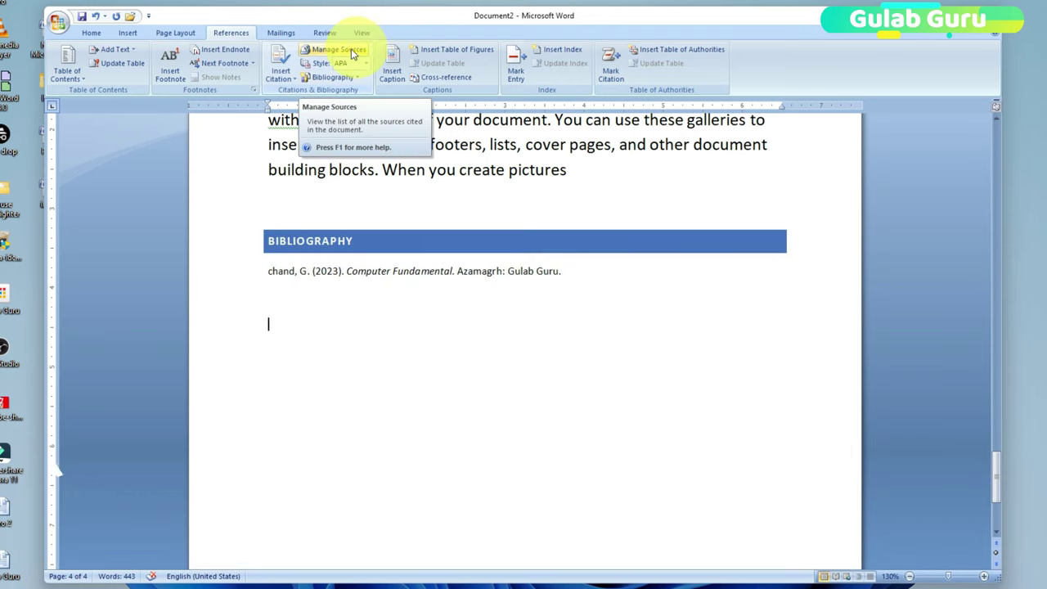
In Manage Sources, edit the Computer Fundamental source so its author is a single name
click(350, 54)
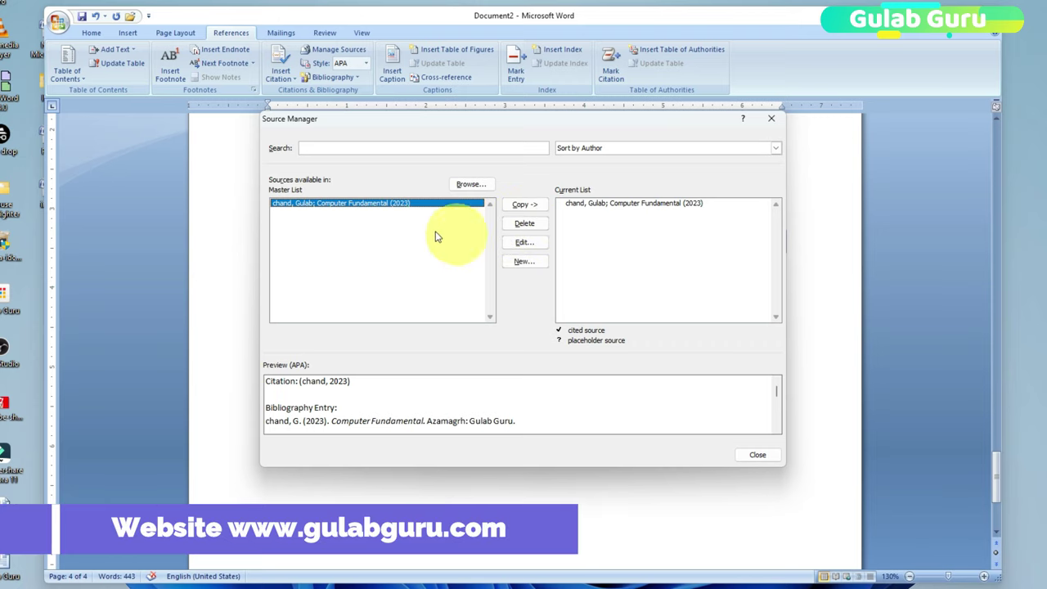
click(526, 242)
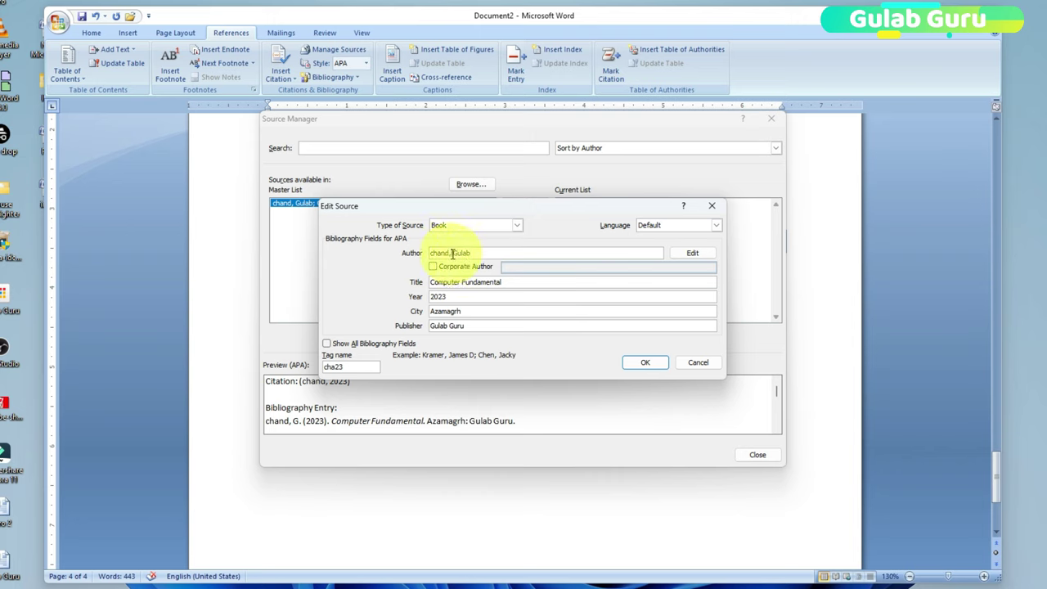
click(625, 366)
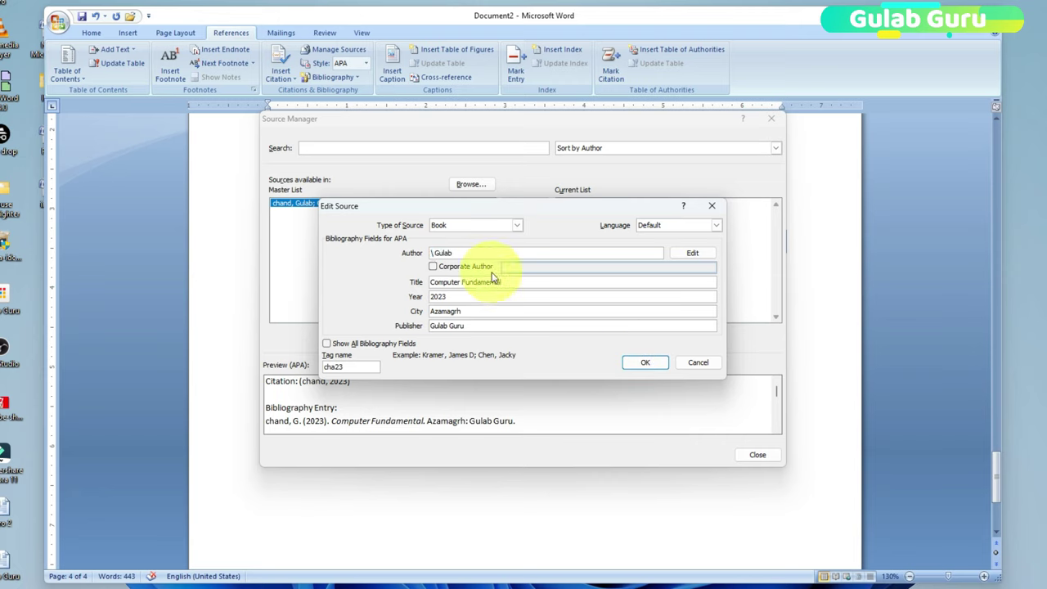
click(645, 365)
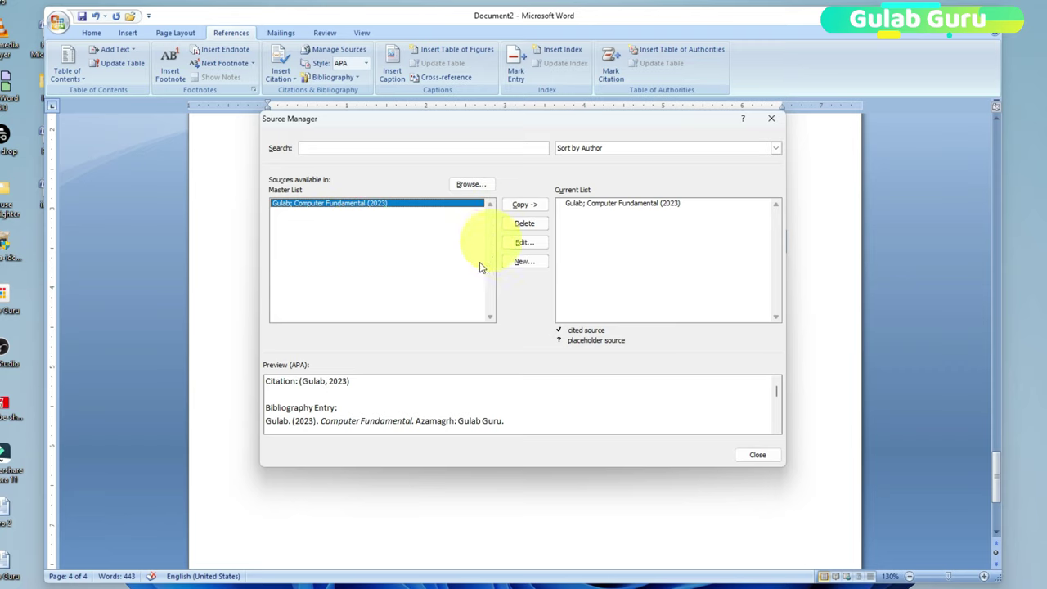
click(758, 456)
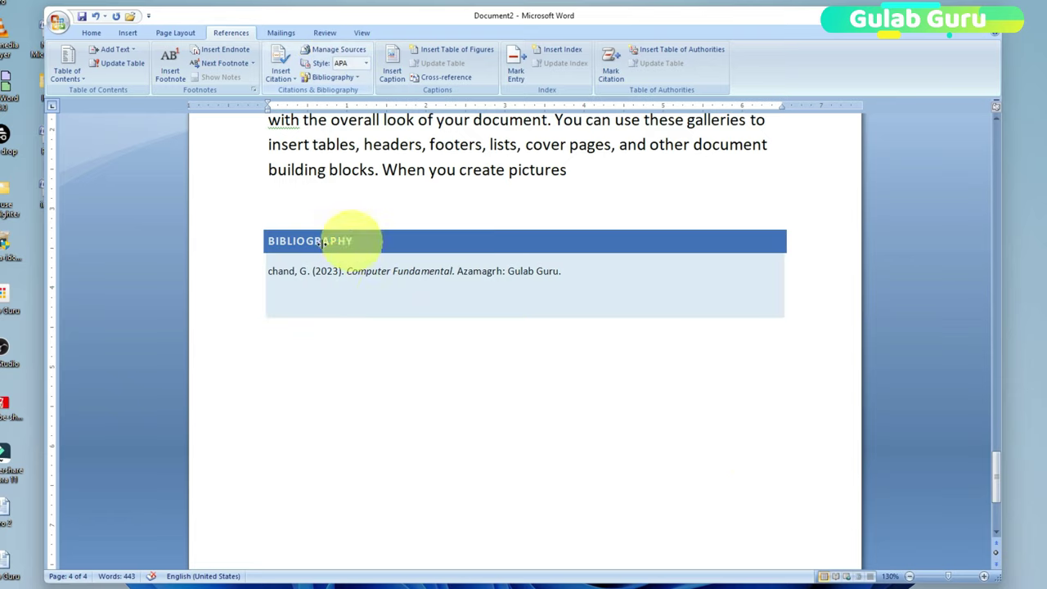
Switch the bibliography style through ISO 690 and ISO 690 Numerical Reference to SIST02
click(326, 347)
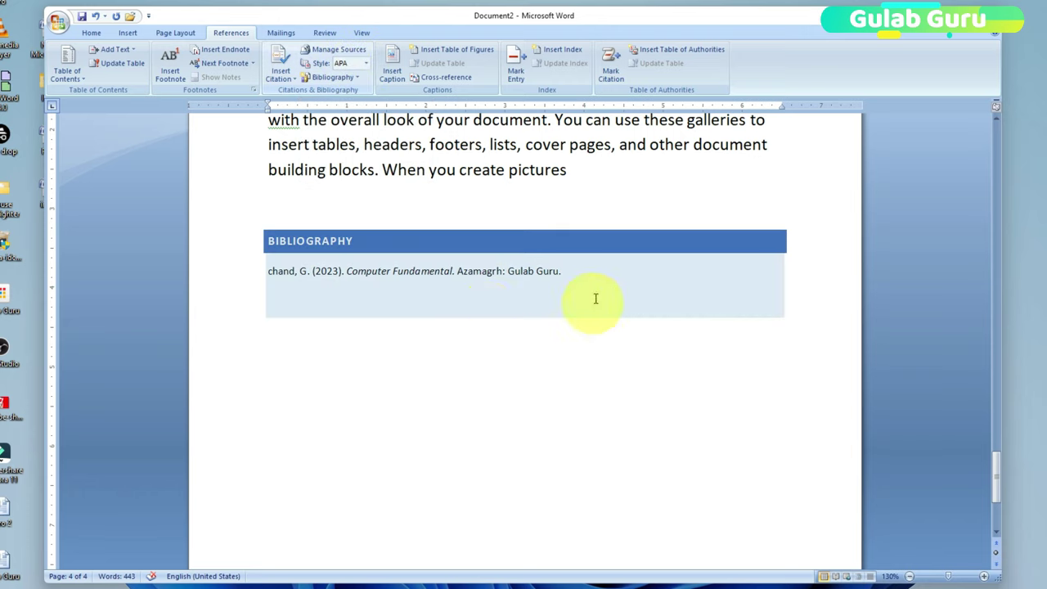
click(546, 271)
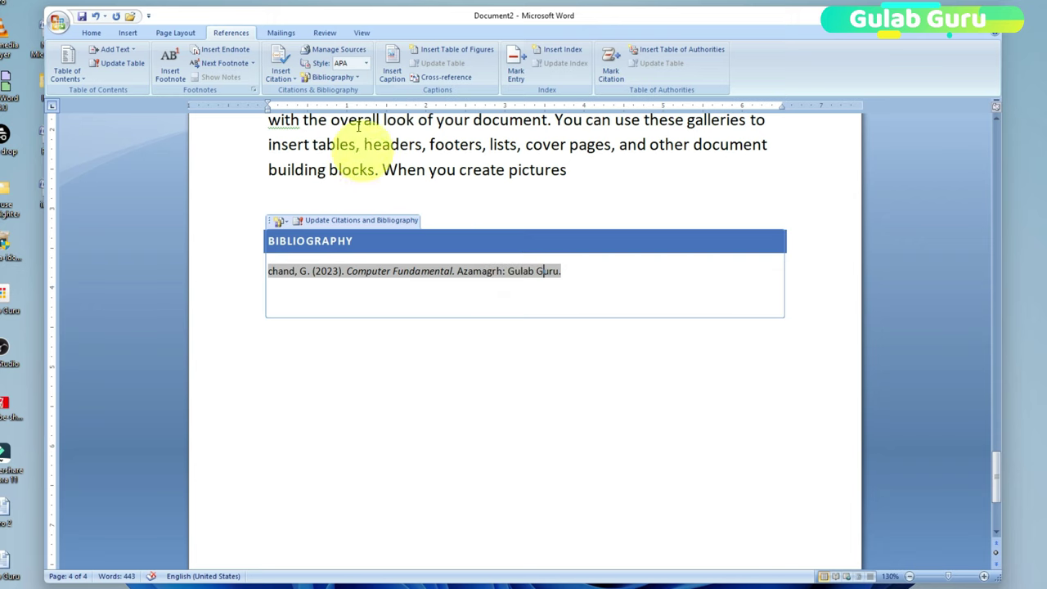
click(365, 63)
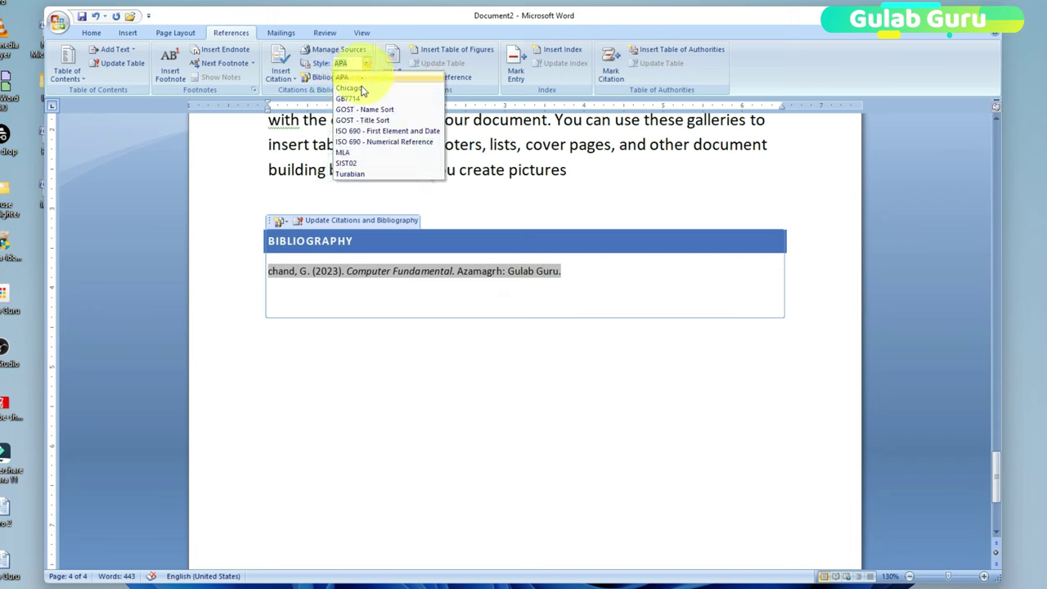
click(372, 130)
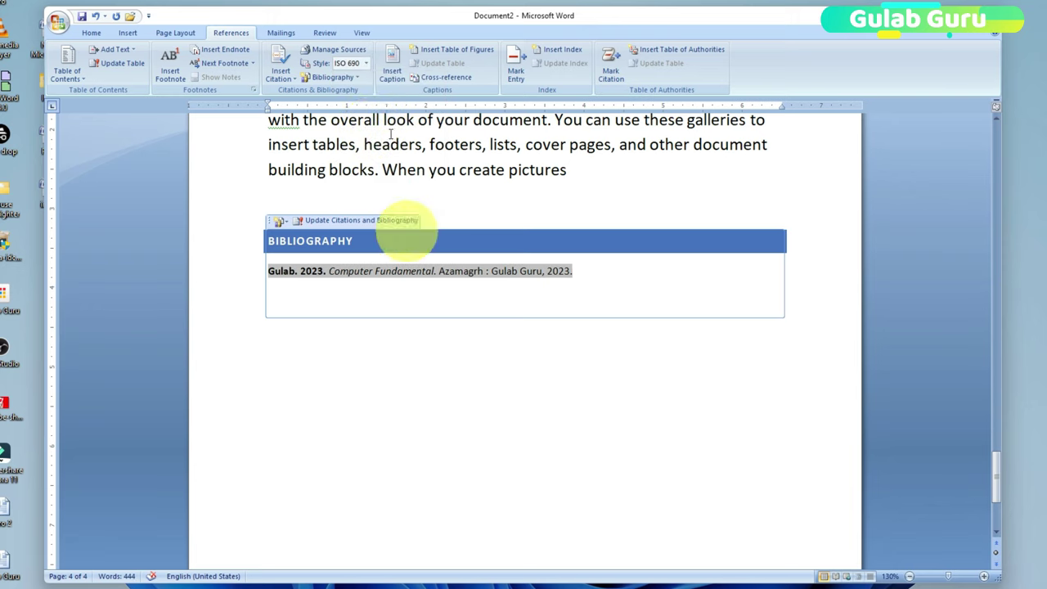
click(367, 64)
click(368, 142)
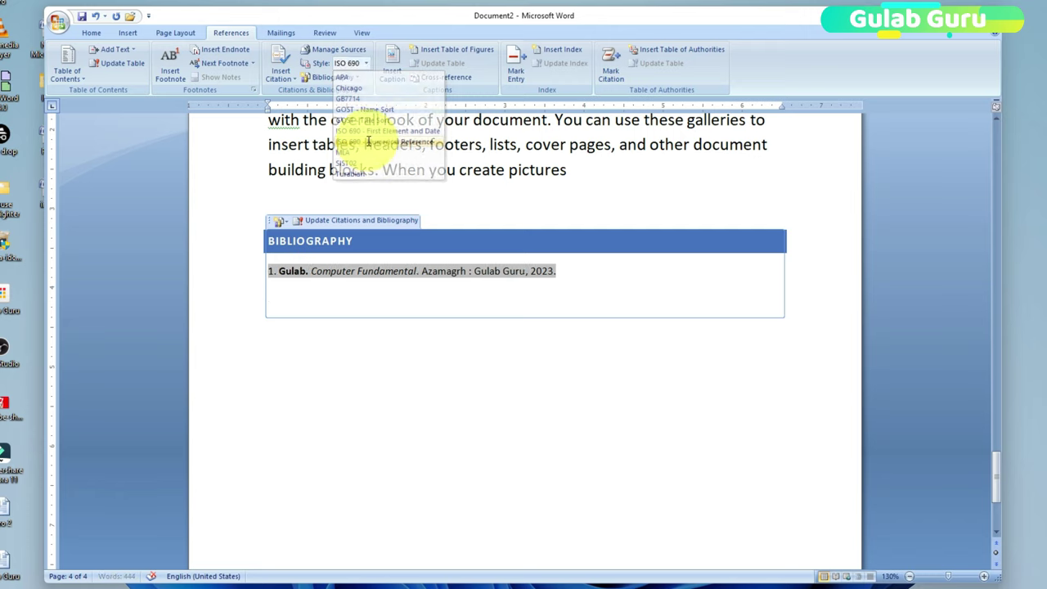
click(368, 64)
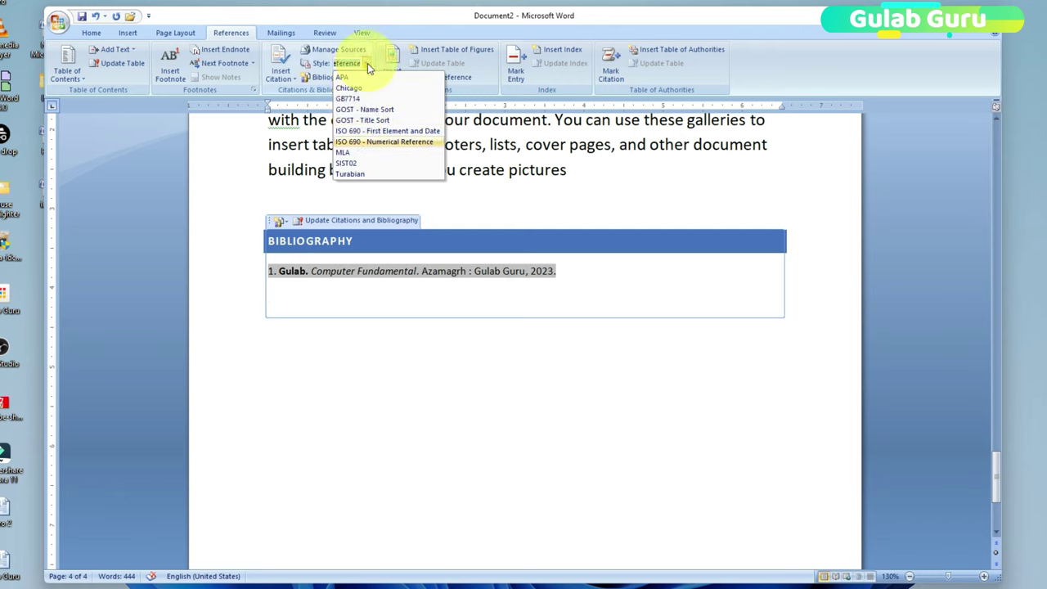
click(356, 165)
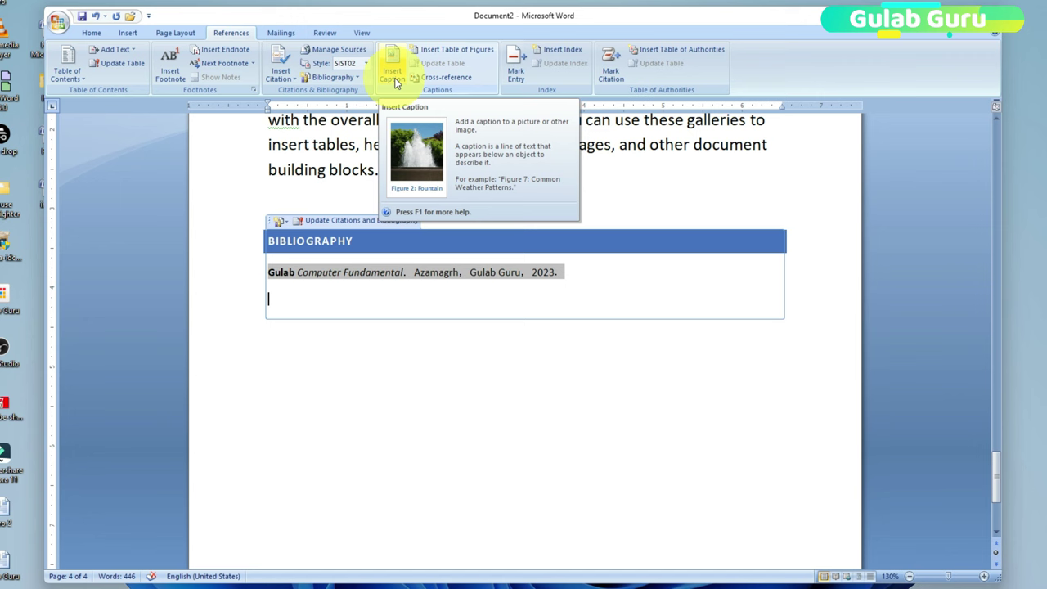
Add an empty line after the HARDWARE paragraph, just above the SOFTWARE heading
scroll(688, 305, up, 5)
scroll(687, 305, up, 5)
scroll(687, 305, up, 5)
scroll(687, 305, up, 3)
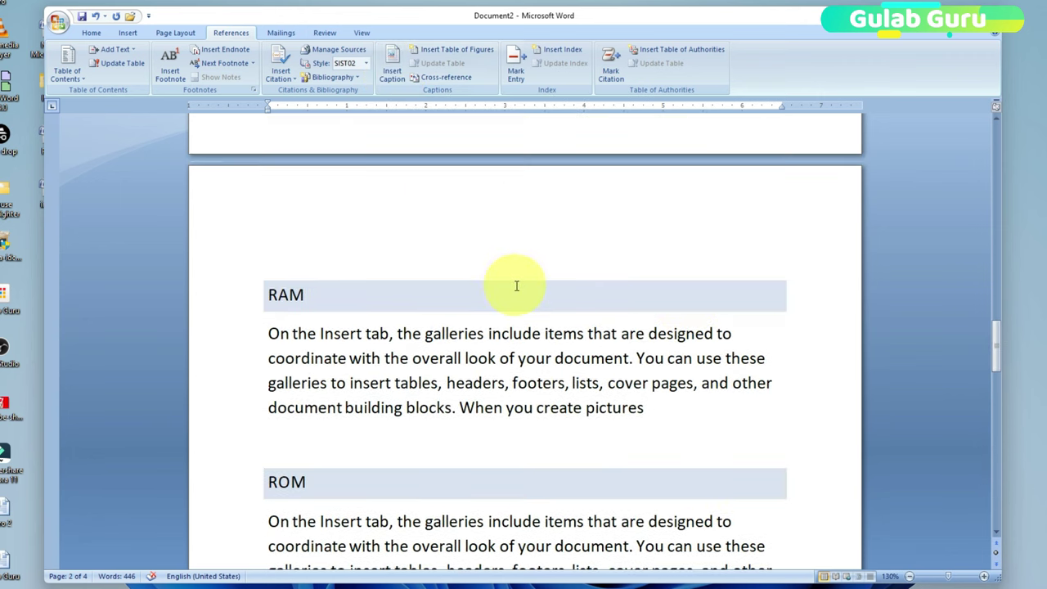
scroll(516, 285, up, 4)
scroll(516, 285, up, 5)
scroll(516, 285, up, 6)
scroll(516, 285, up, 3)
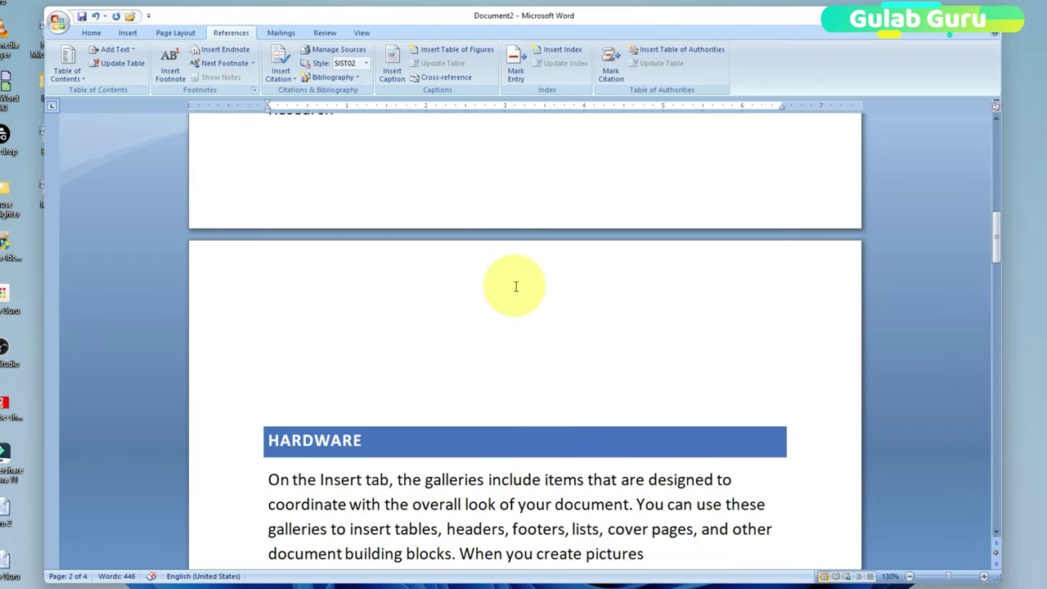
scroll(516, 286, down, 2)
scroll(517, 282, down, 4)
scroll(573, 302, down, 3)
scroll(592, 293, up, 3)
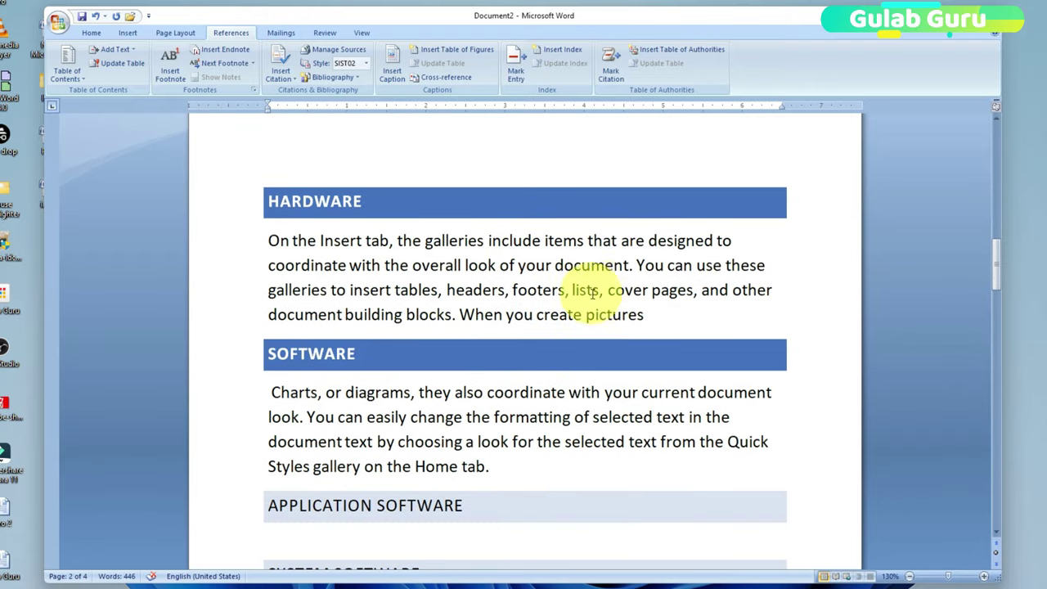
click(659, 313)
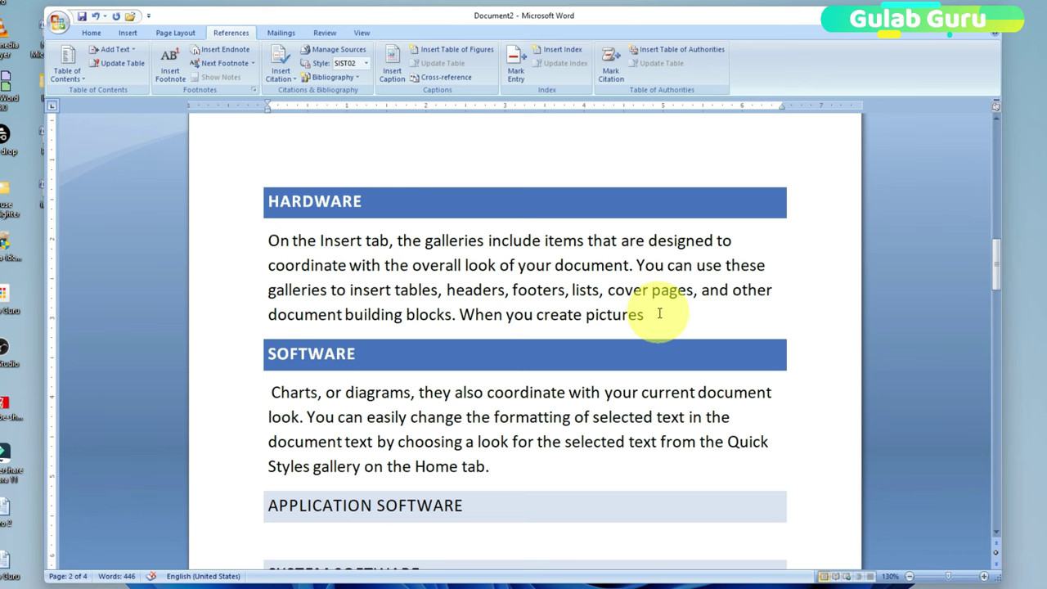
key(Return)
key(Return)
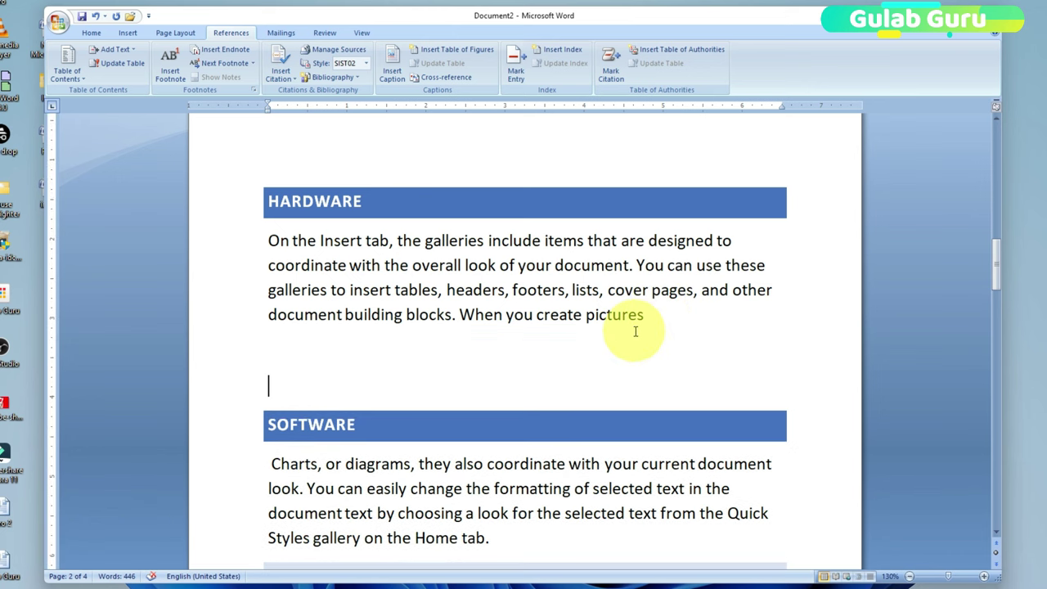
Insert the monitor picture from the downloaded pictures folder on drive G:
click(129, 33)
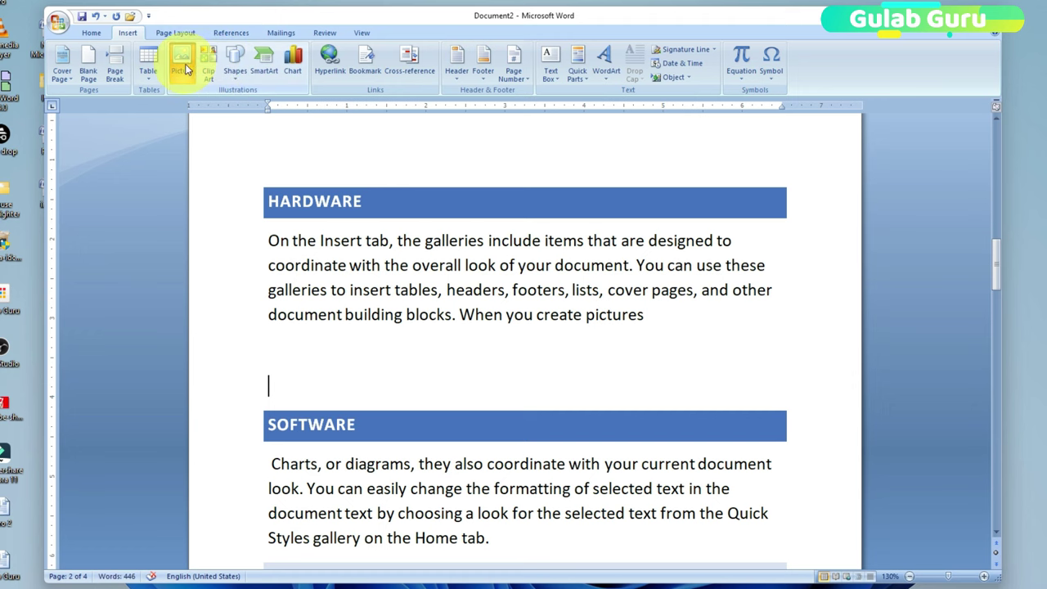
click(183, 67)
click(124, 44)
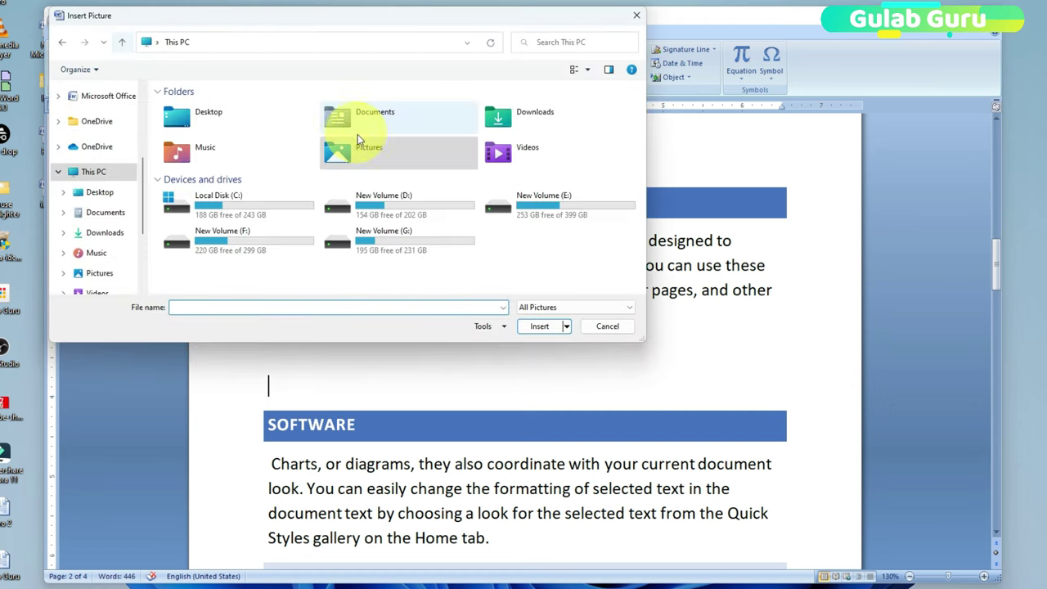
double_click(409, 238)
double_click(401, 139)
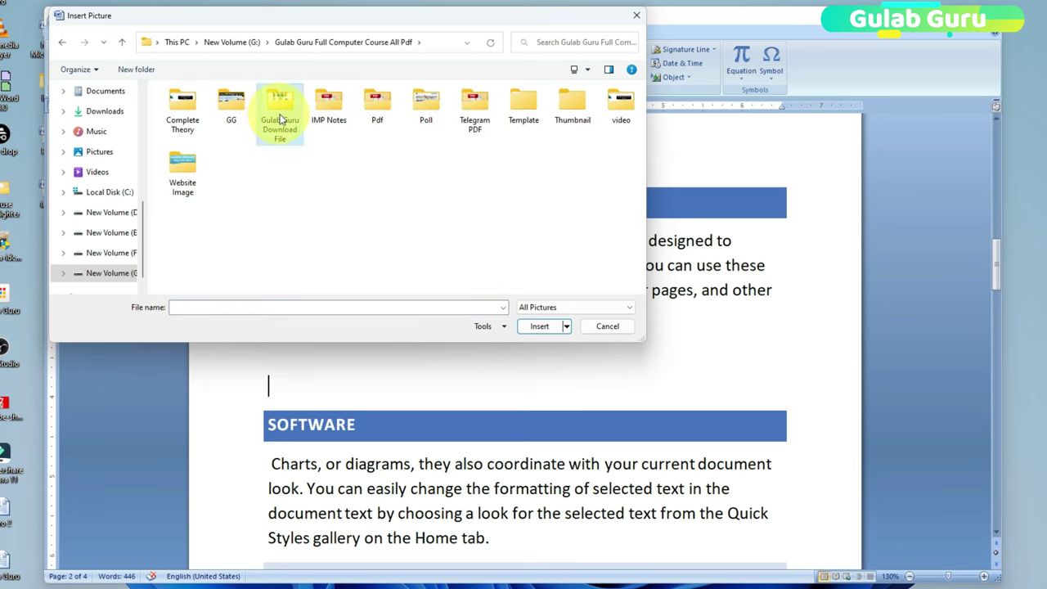
double_click(279, 120)
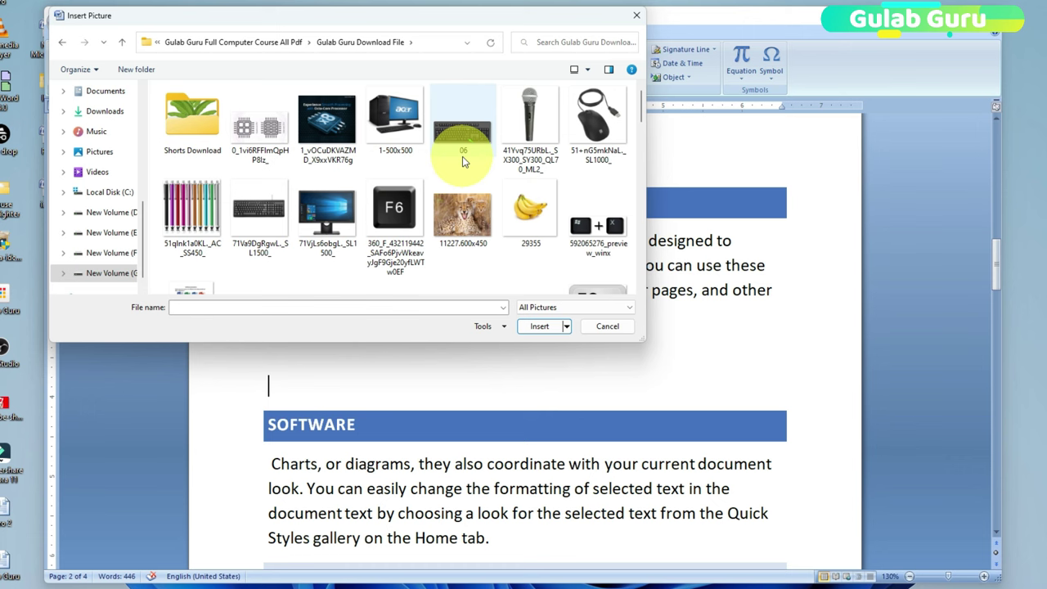
scroll(462, 161, down, 1)
click(328, 144)
click(538, 326)
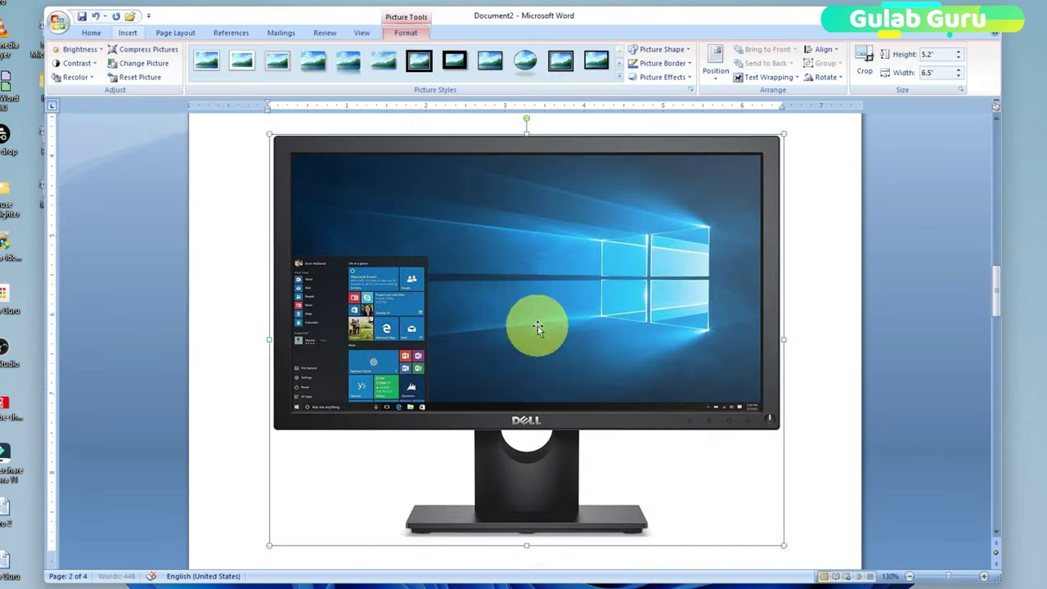
Shrink the monitor picture to 1.56 by 1.96 inches
mouse_move(783, 133)
mouse_down()
mouse_move(456, 384)
mouse_move(420, 429)
mouse_up()
scroll(480, 237, up, 1)
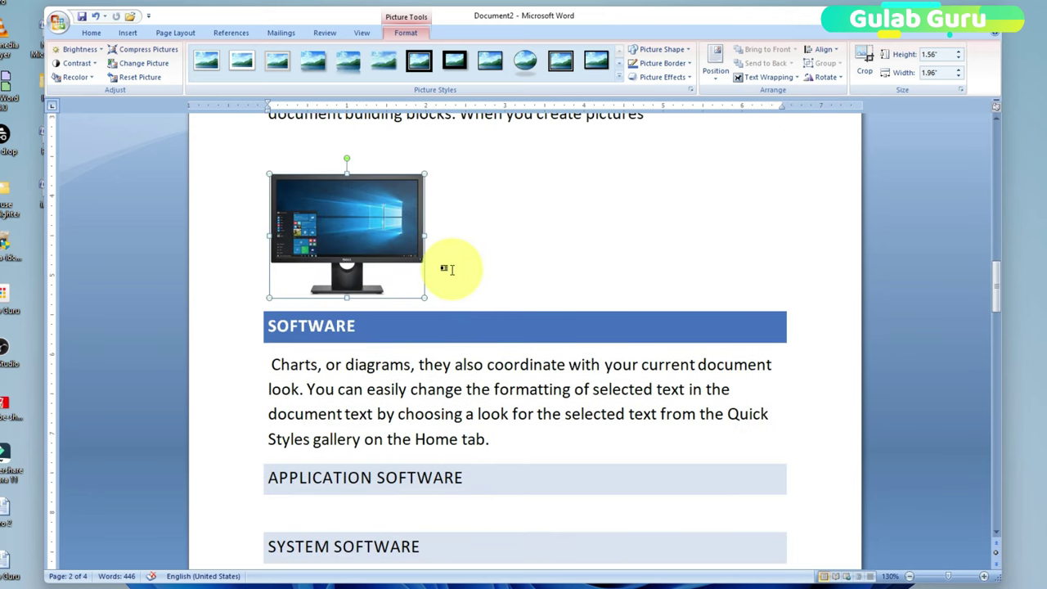
click(445, 268)
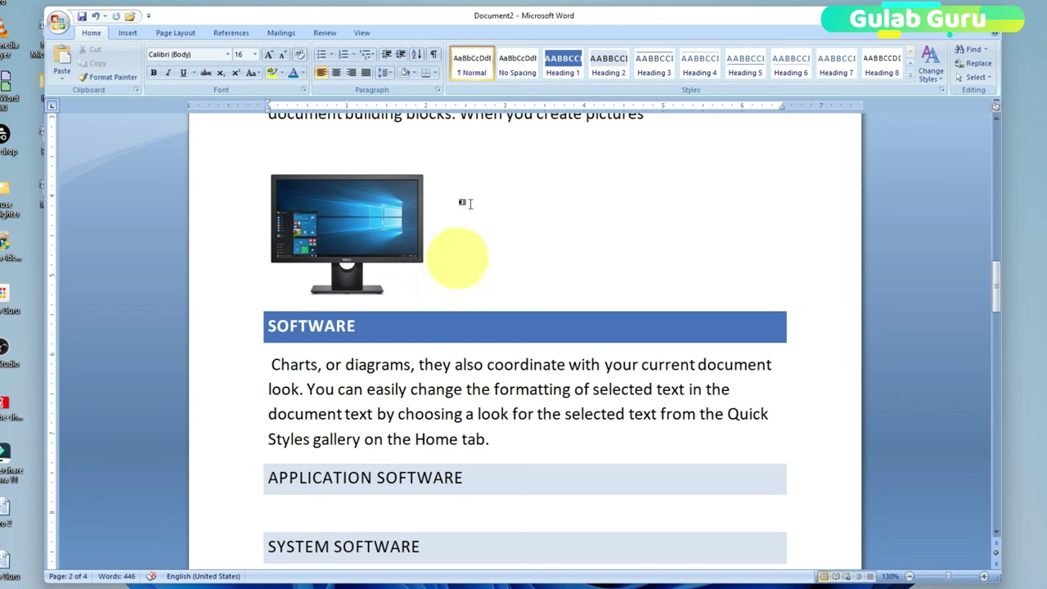
click(232, 32)
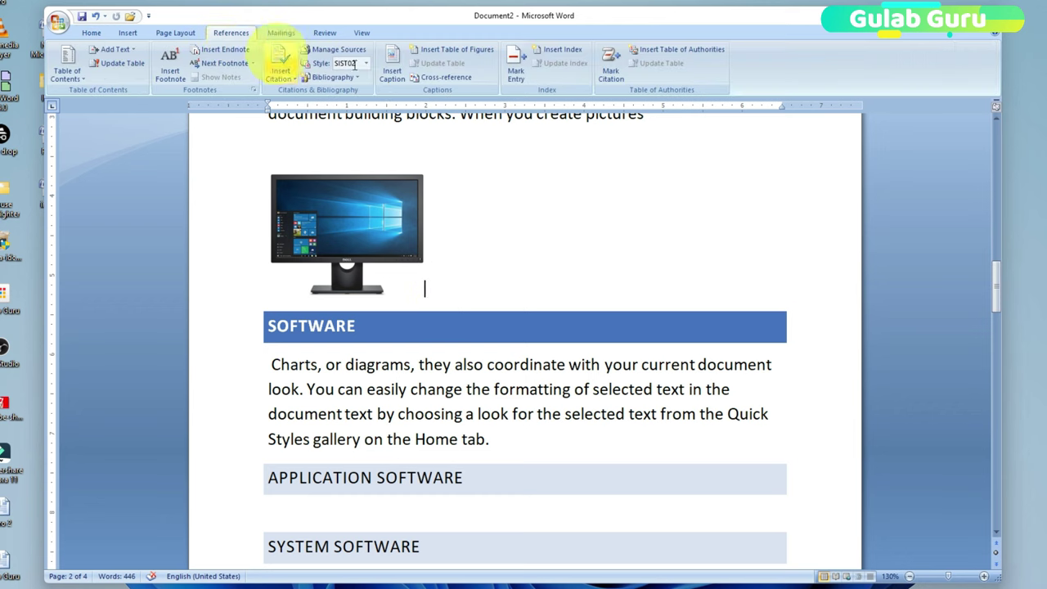
Start a 'Figure 1' caption for the monitor picture and begin defining a new caption label
click(396, 74)
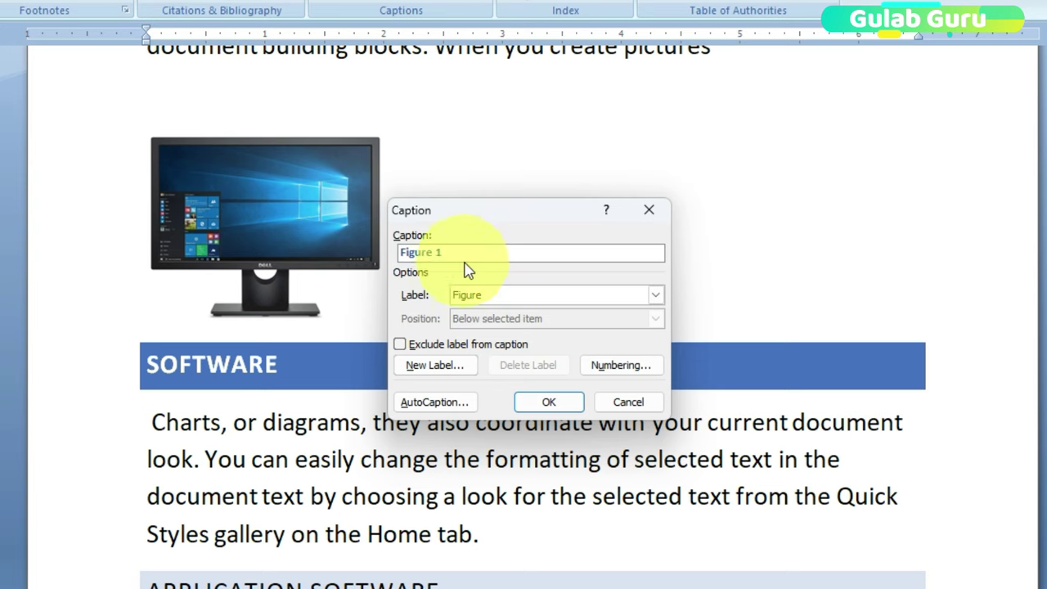
click(460, 368)
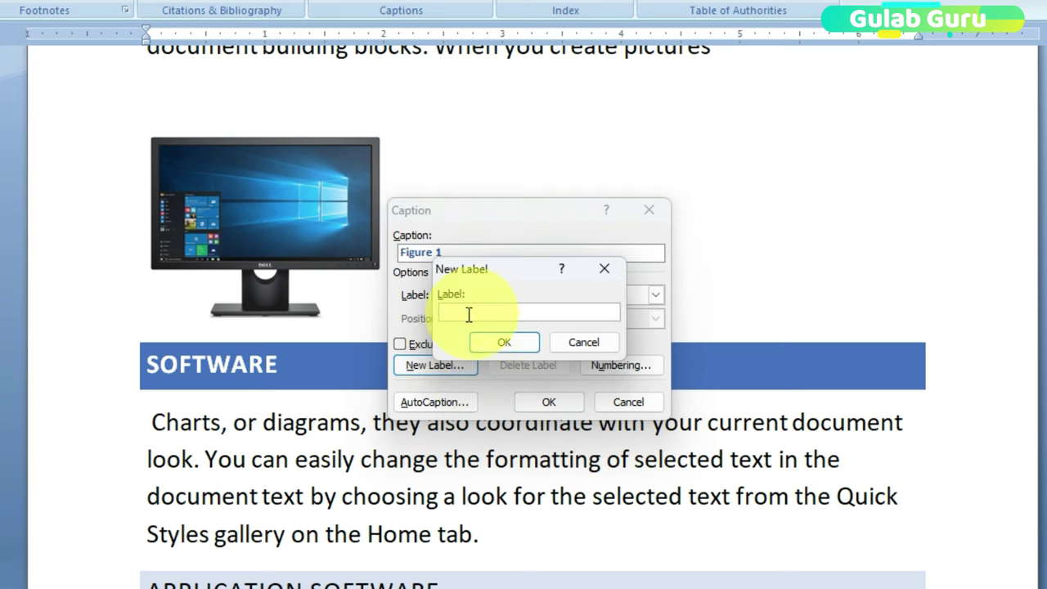
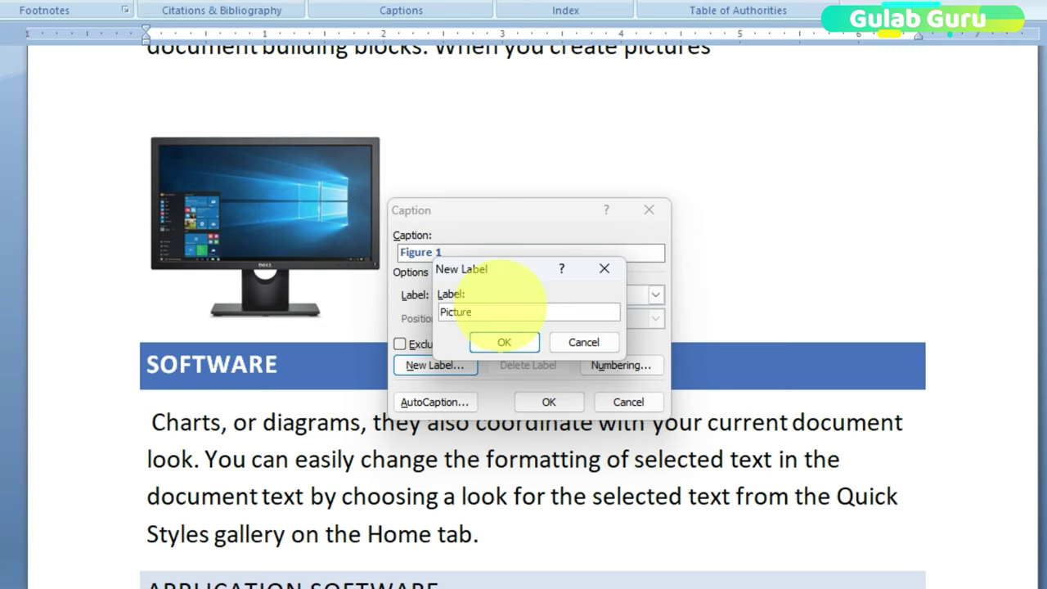
Keep the new 'Picture' label, but caption the monitor picture 'Figure 1' using the Figure label
click(505, 344)
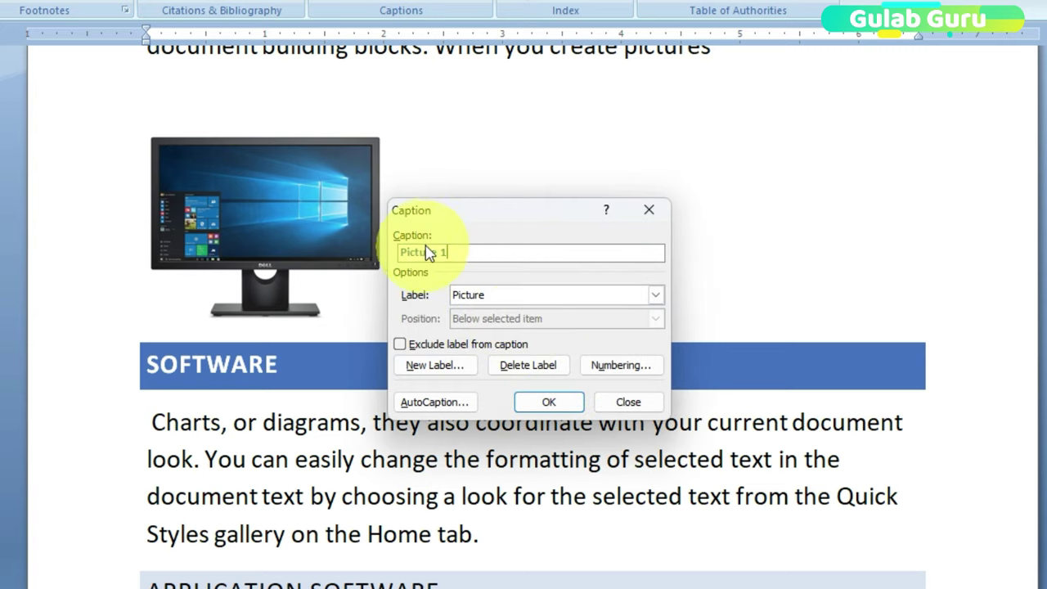
click(657, 296)
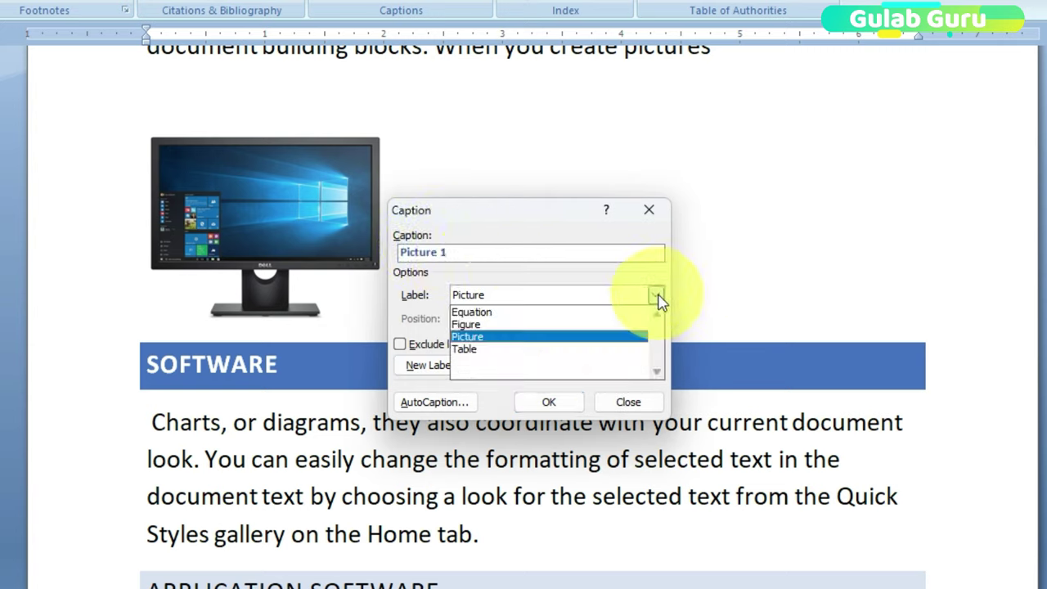
click(474, 325)
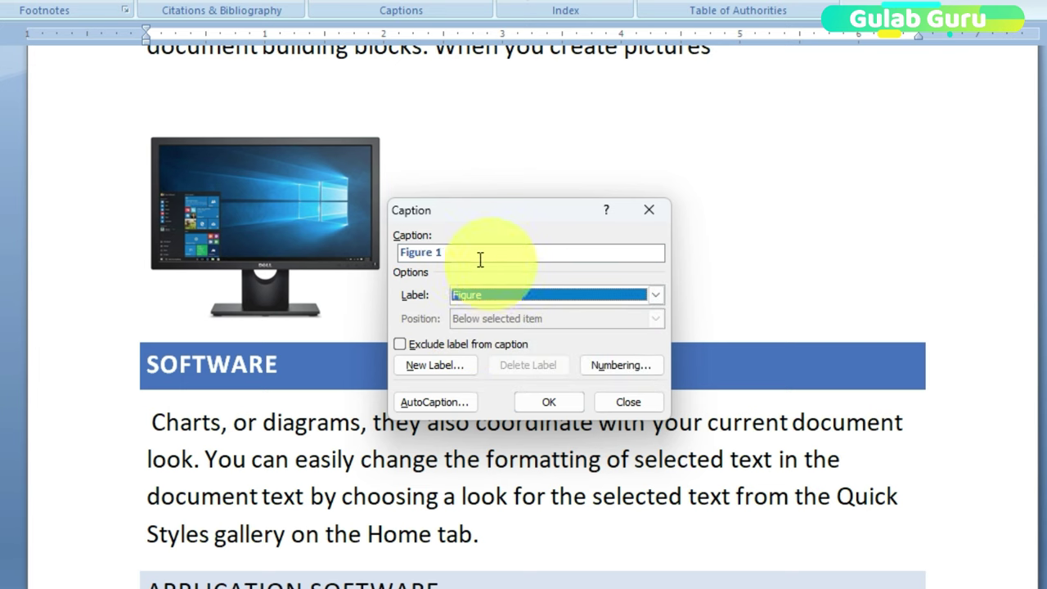
click(545, 401)
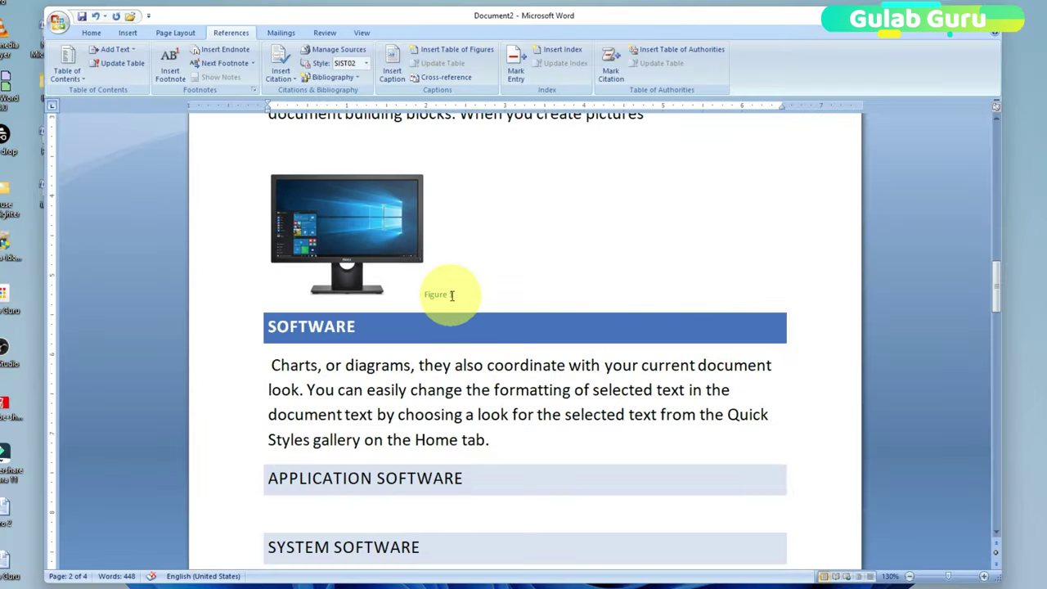
scroll(495, 431, down, 3)
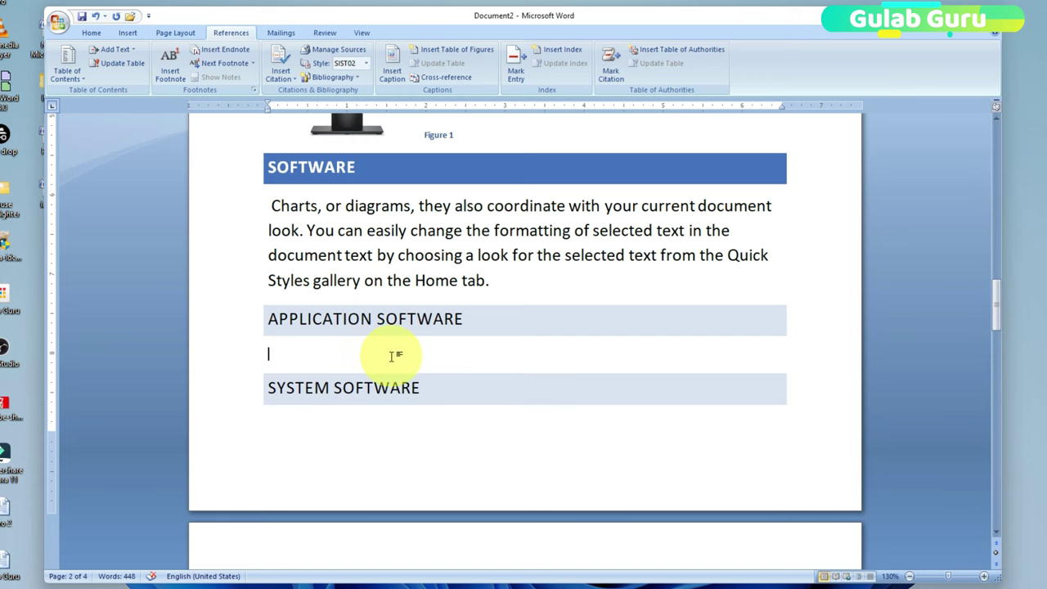
Insert the software icons picture on a new line under APPLICATION SOFTWARE
key(ctrl+z)
key(ctrl+z)
key(ctrl+z)
key(ctrl+z)
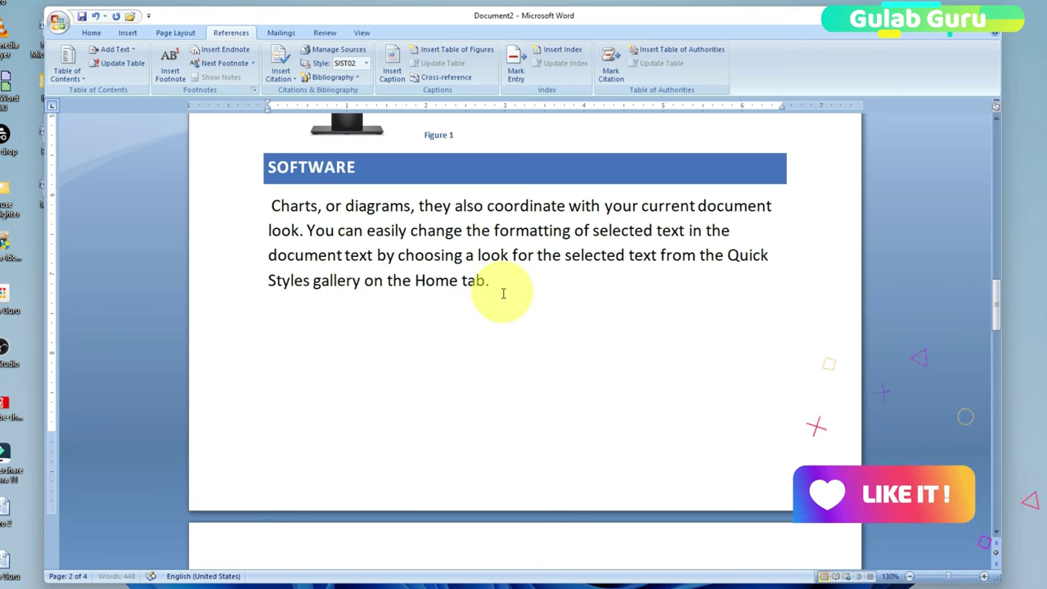
scroll(461, 367, down, 4)
scroll(404, 385, down, 2)
click(339, 344)
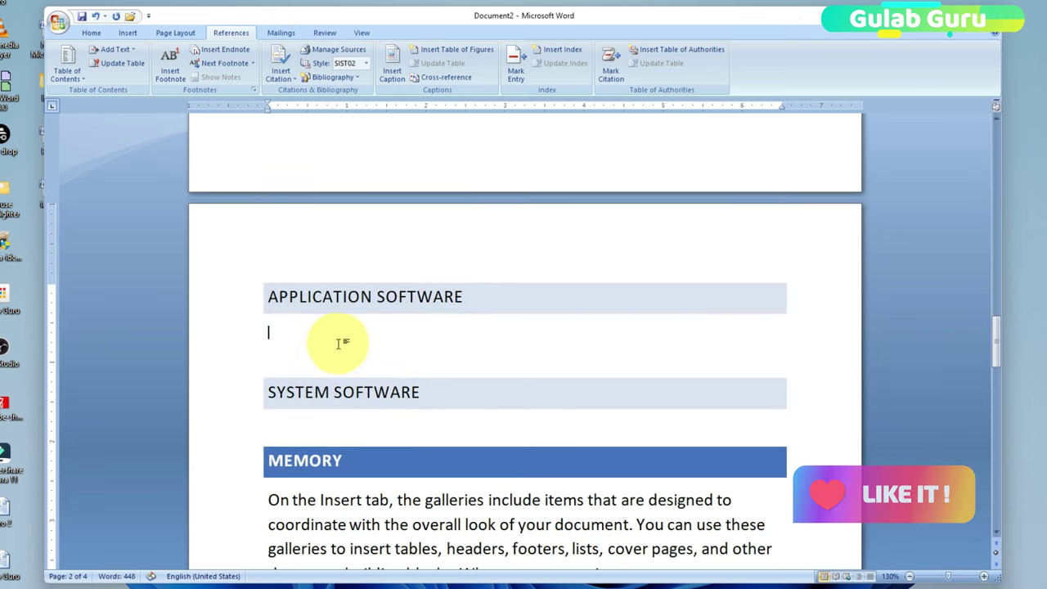
key(Return)
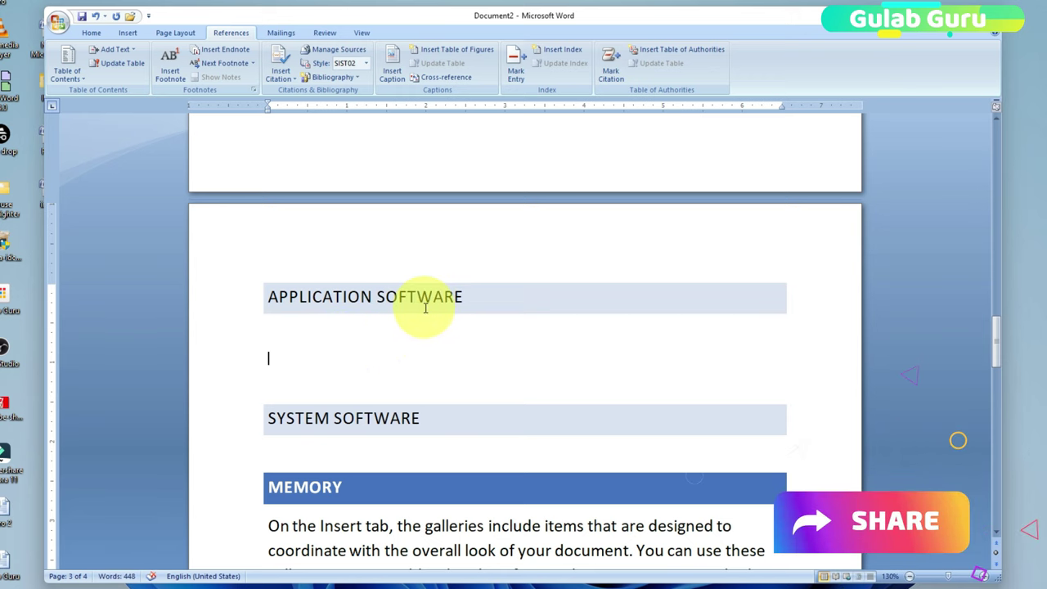
click(128, 32)
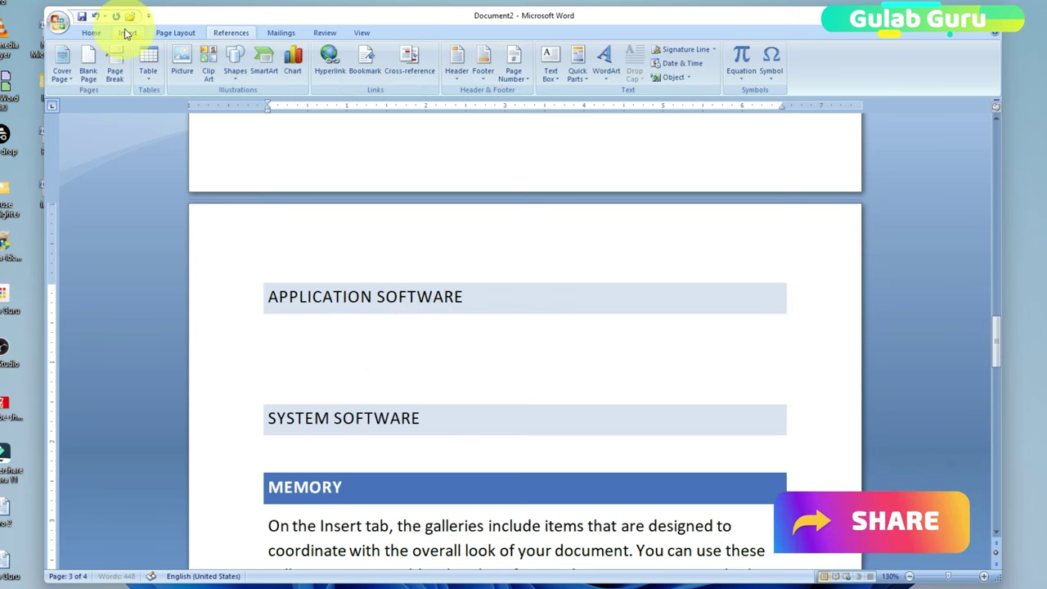
click(209, 67)
click(182, 63)
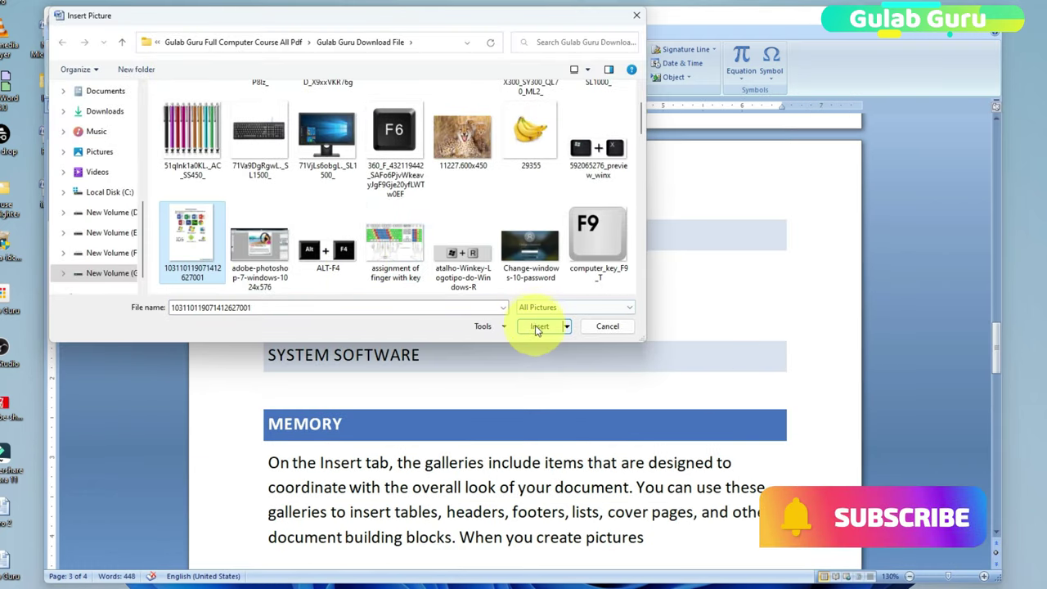
click(539, 326)
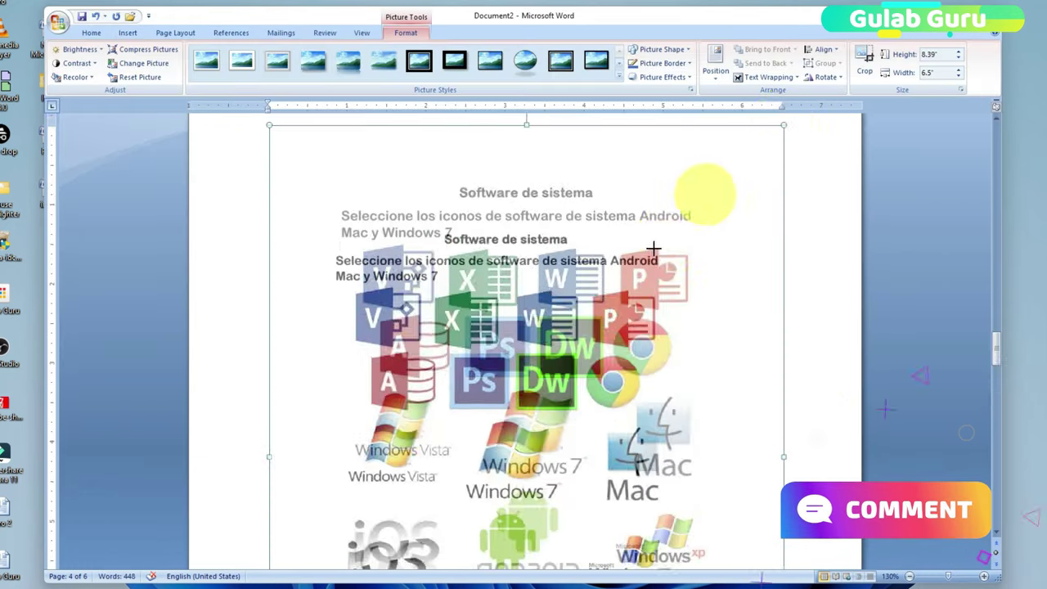
Shrink the software icons picture to about 1 inch tall
drag(783, 118, 456, 486)
scroll(470, 431, down, 10)
scroll(513, 393, down, 1)
scroll(513, 394, down, 3)
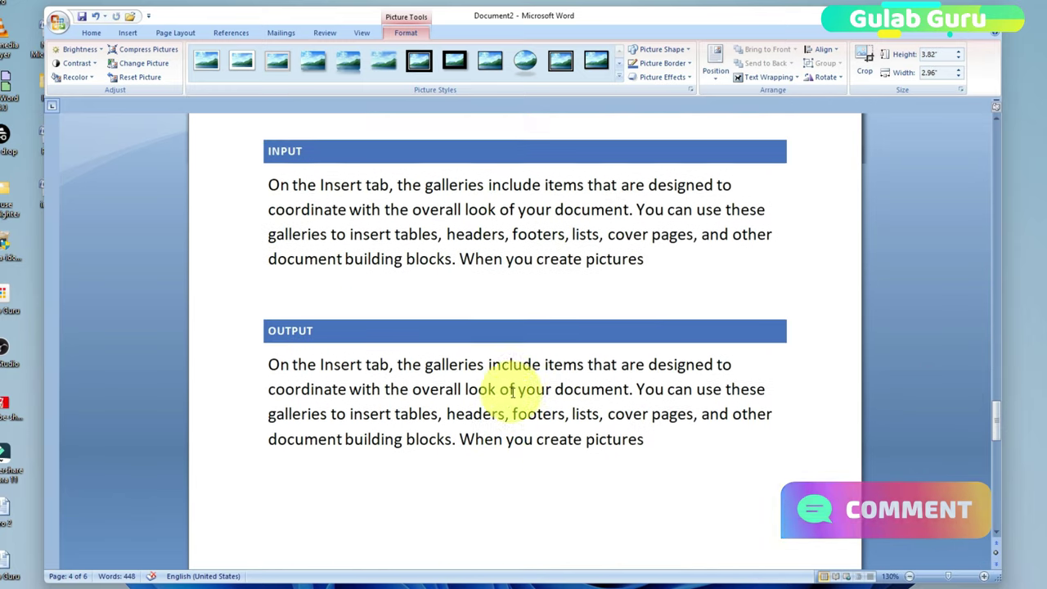
scroll(513, 388, up, 1)
scroll(515, 391, up, 6)
scroll(517, 393, up, 3)
scroll(518, 393, up, 5)
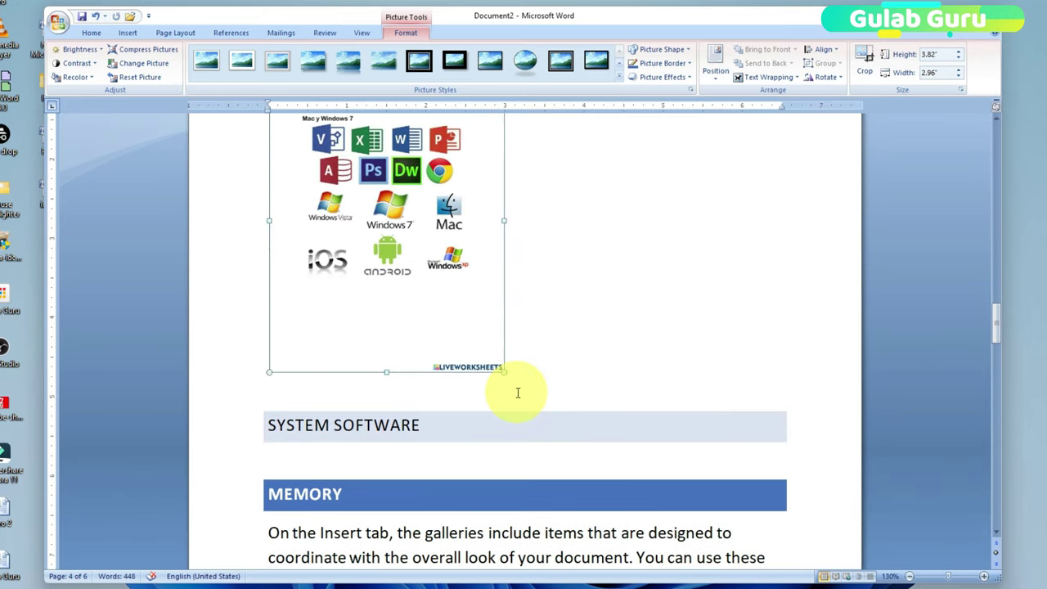
scroll(515, 391, up, 3)
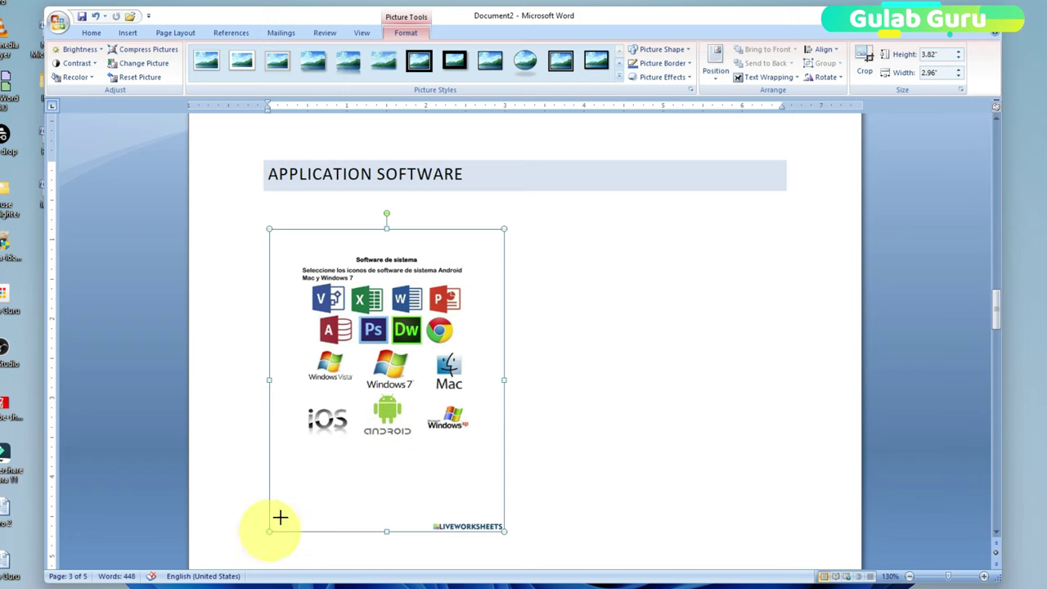
drag(504, 531, 406, 381)
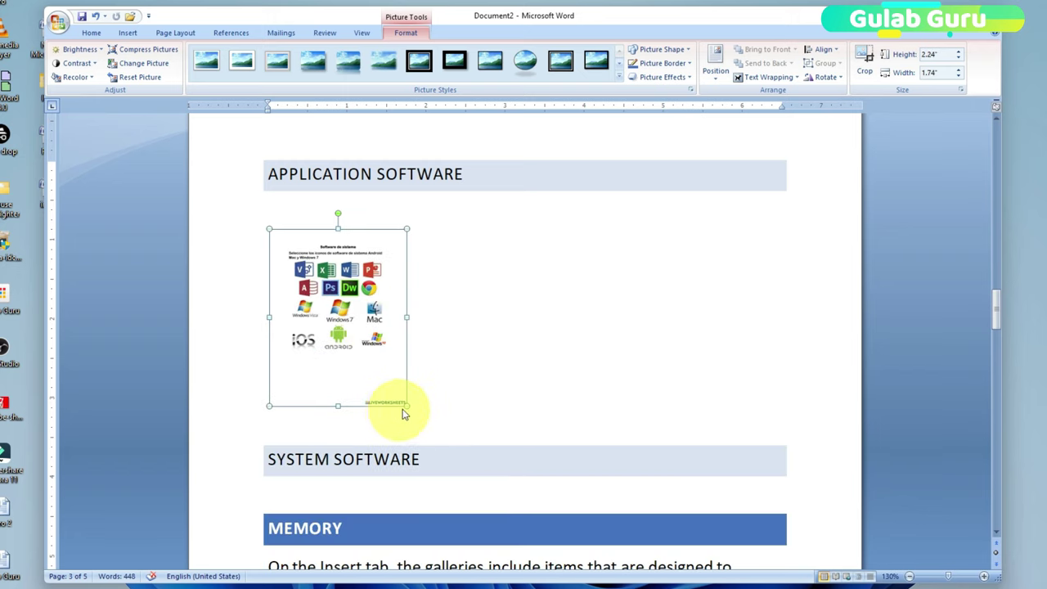
drag(407, 405, 338, 292)
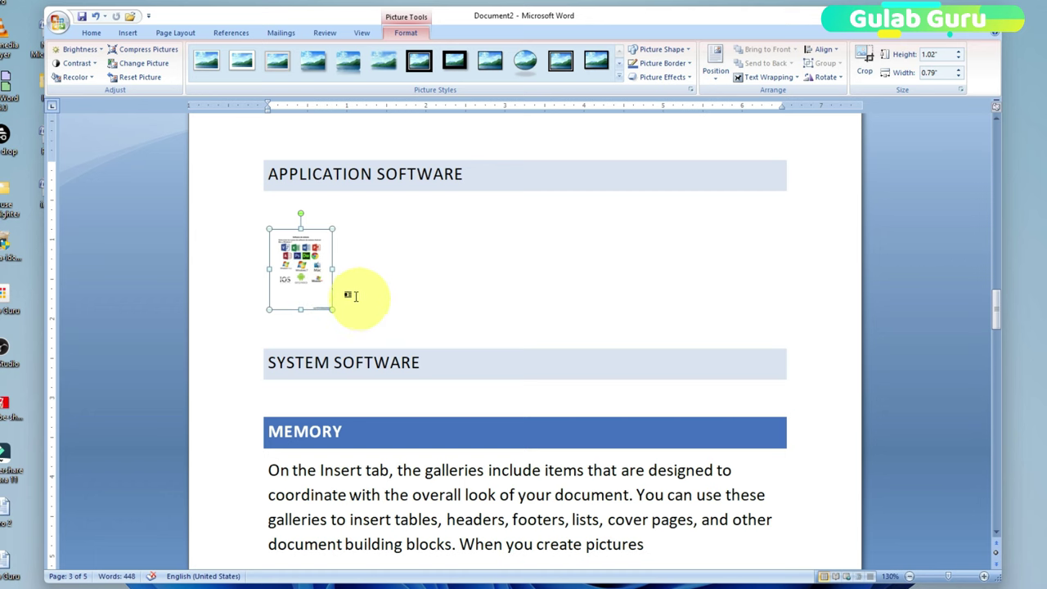
Add a 'Figure 2' caption beneath the software icons picture
click(350, 293)
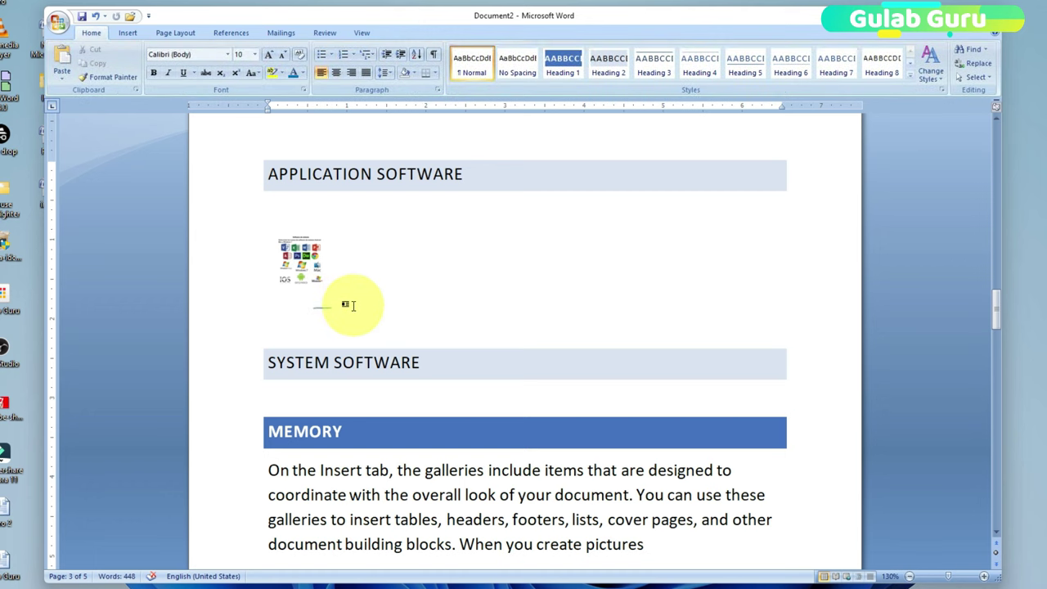
click(232, 33)
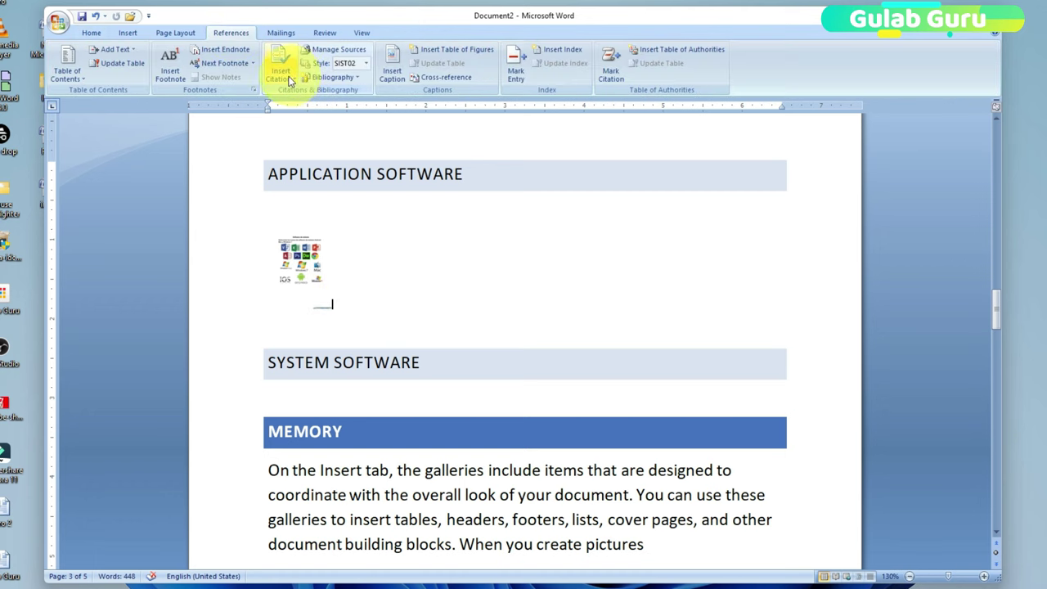
click(392, 72)
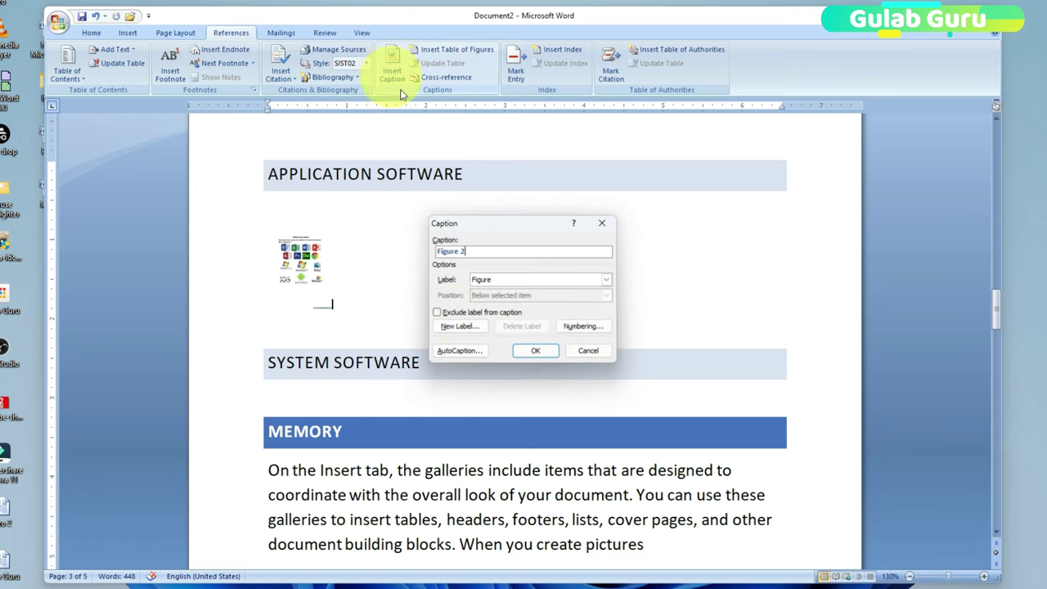
click(536, 351)
scroll(459, 350, down, 1)
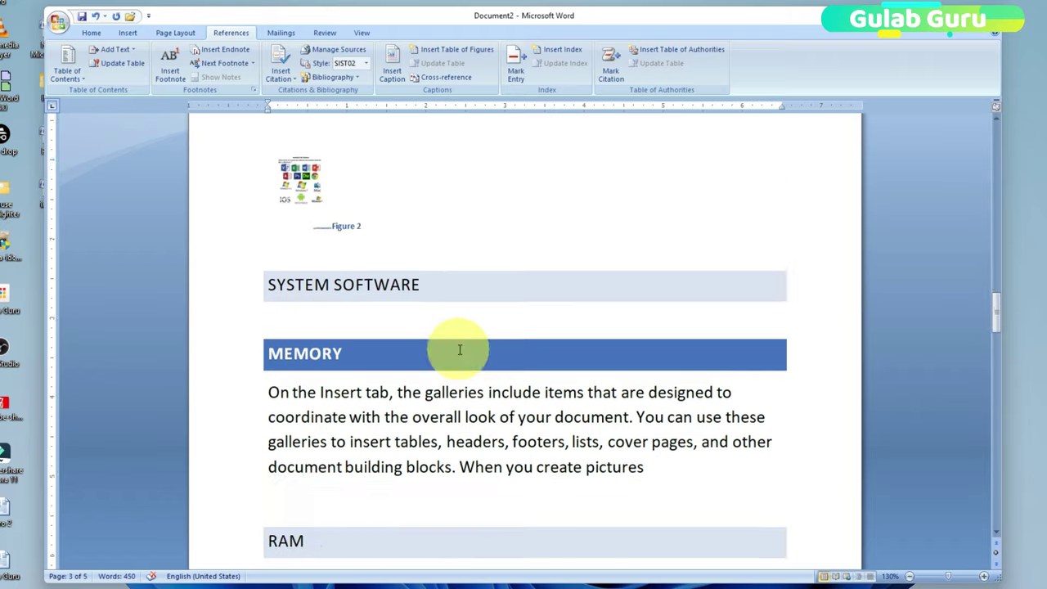
scroll(460, 350, down, 2)
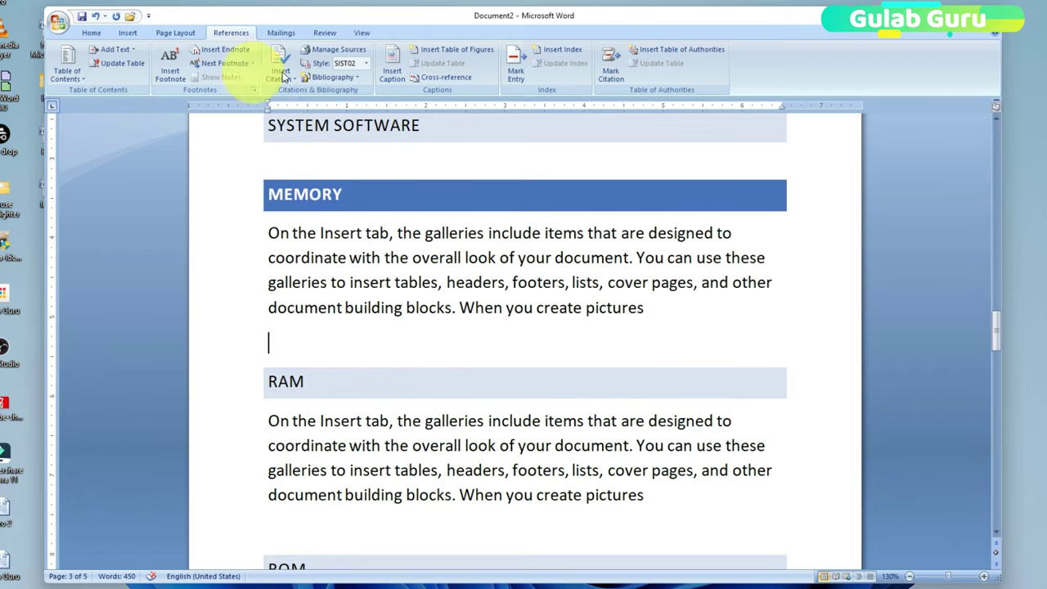
Insert an empty 4×4 table after the MEMORY paragraph
click(128, 33)
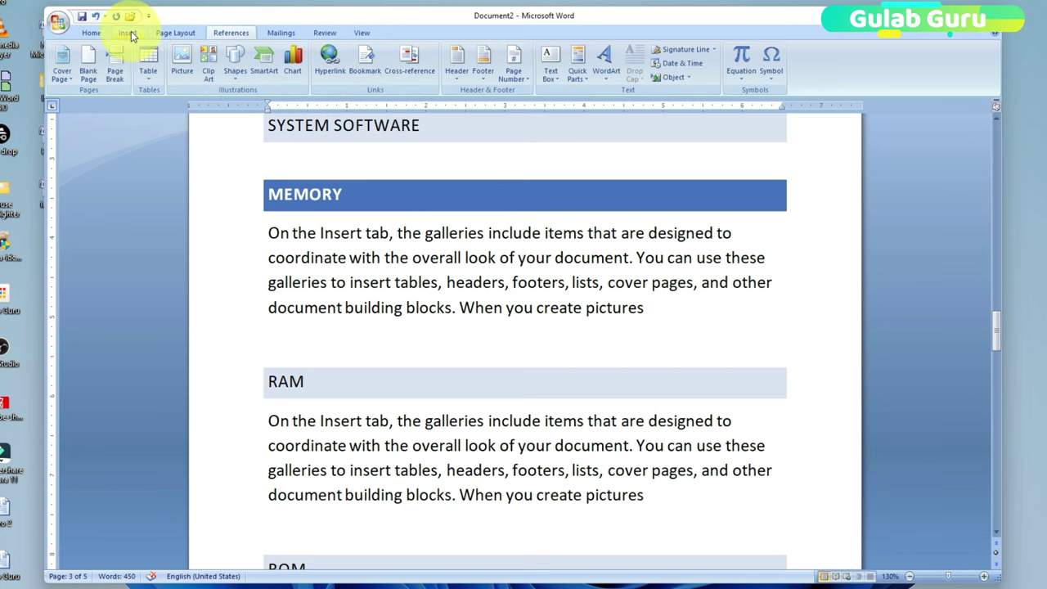
click(153, 76)
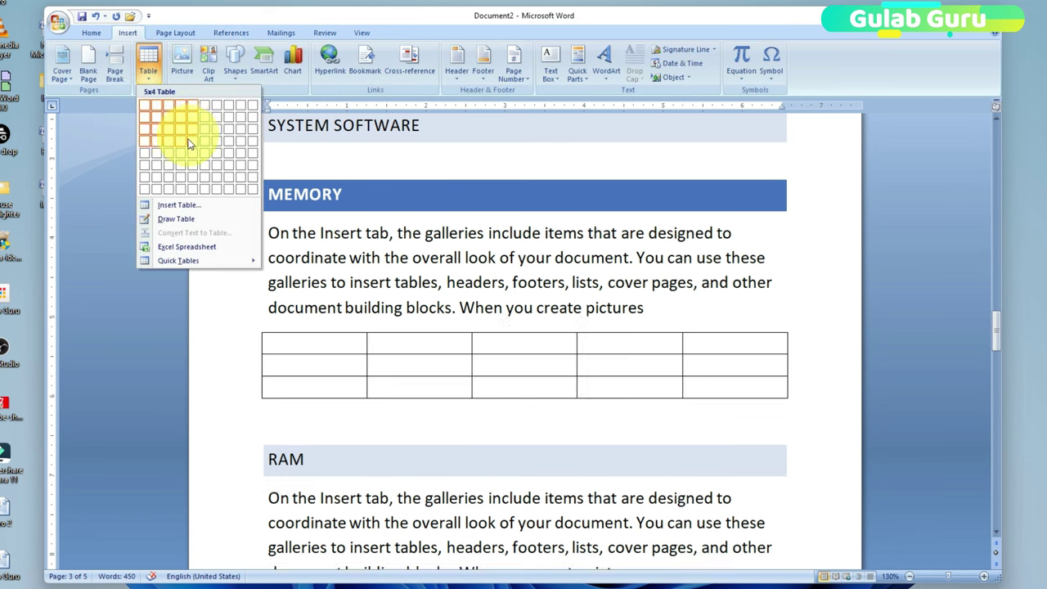
click(181, 145)
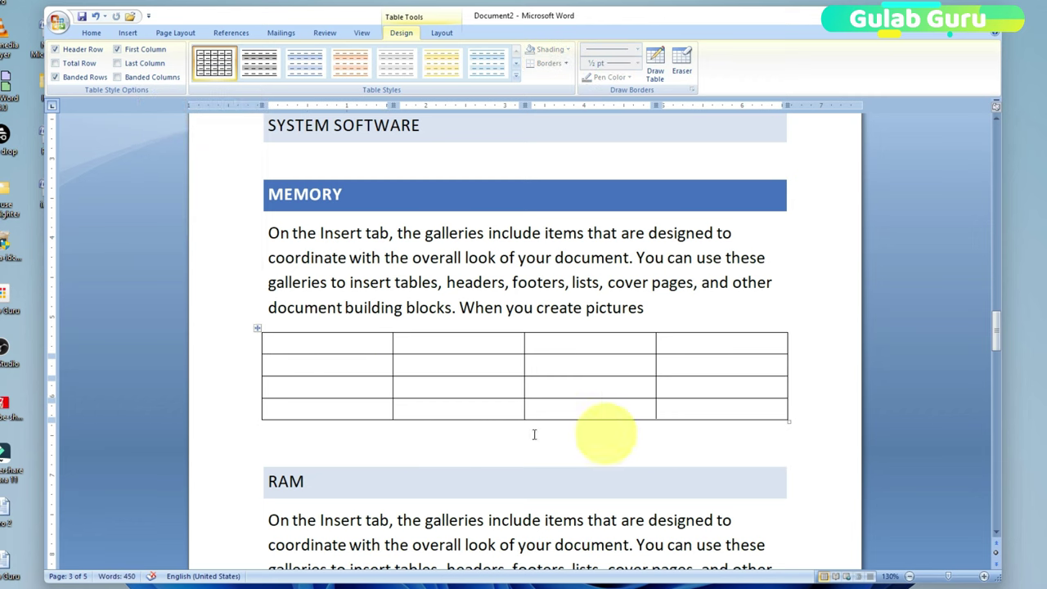
click(326, 440)
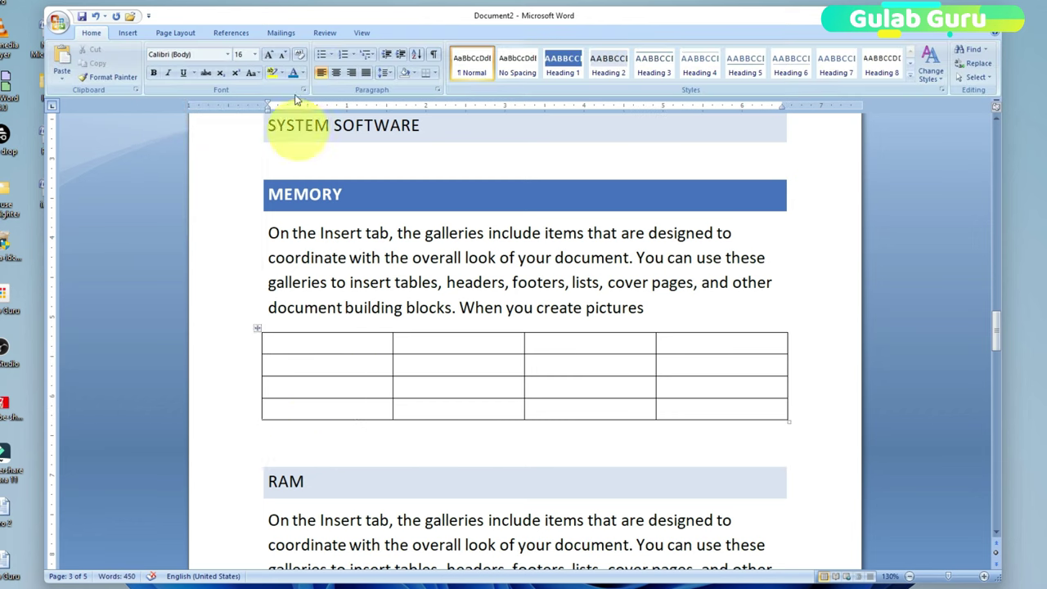
Caption the table 'Table 1' using the Table label
click(229, 33)
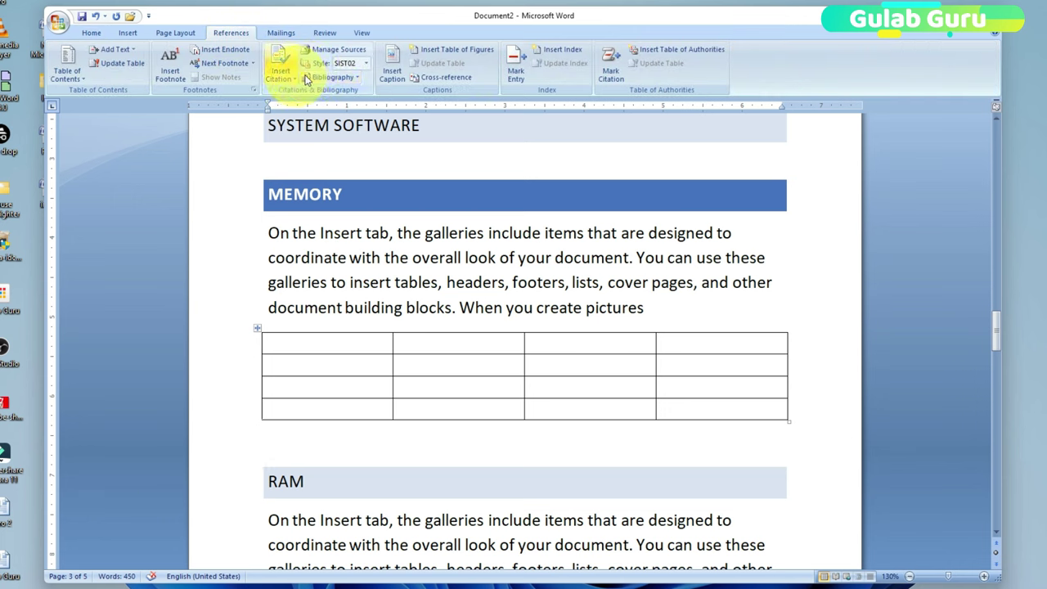
click(391, 71)
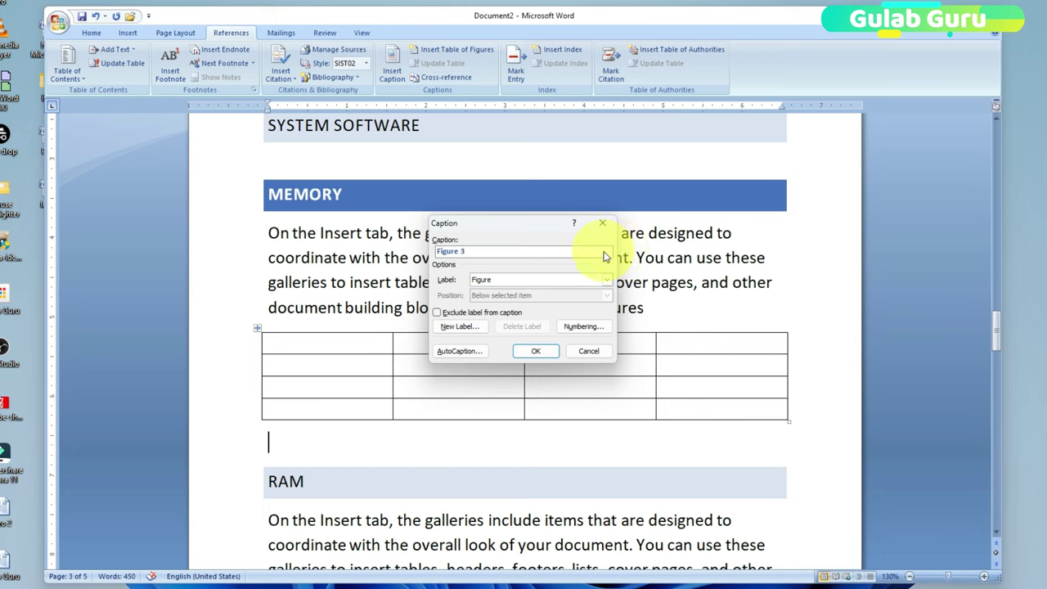
click(608, 281)
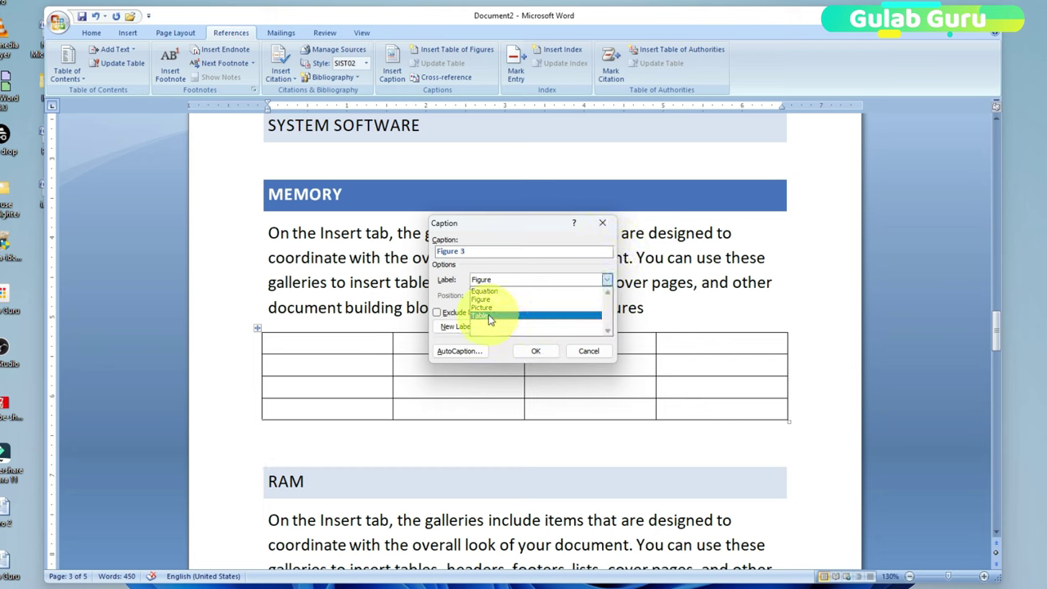
click(490, 316)
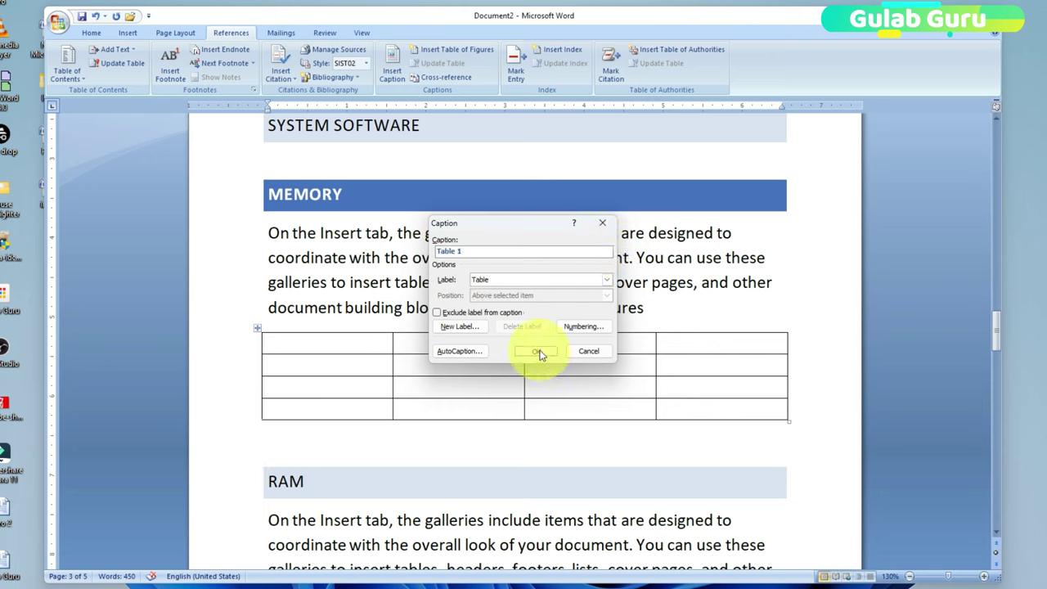
click(540, 354)
scroll(487, 365, down, 3)
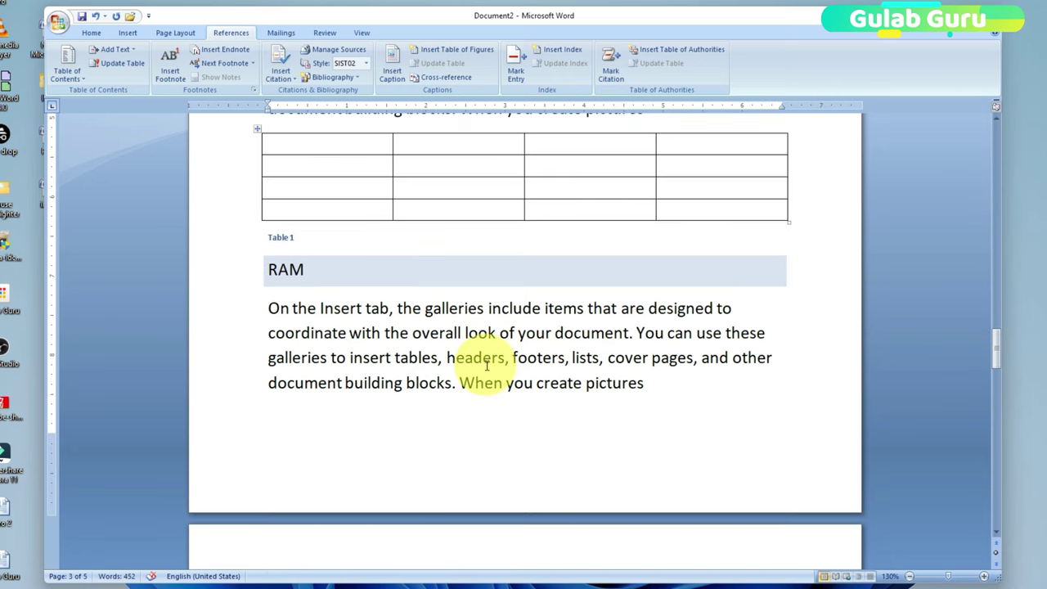
scroll(487, 366, down, 3)
scroll(487, 363, down, 3)
click(292, 373)
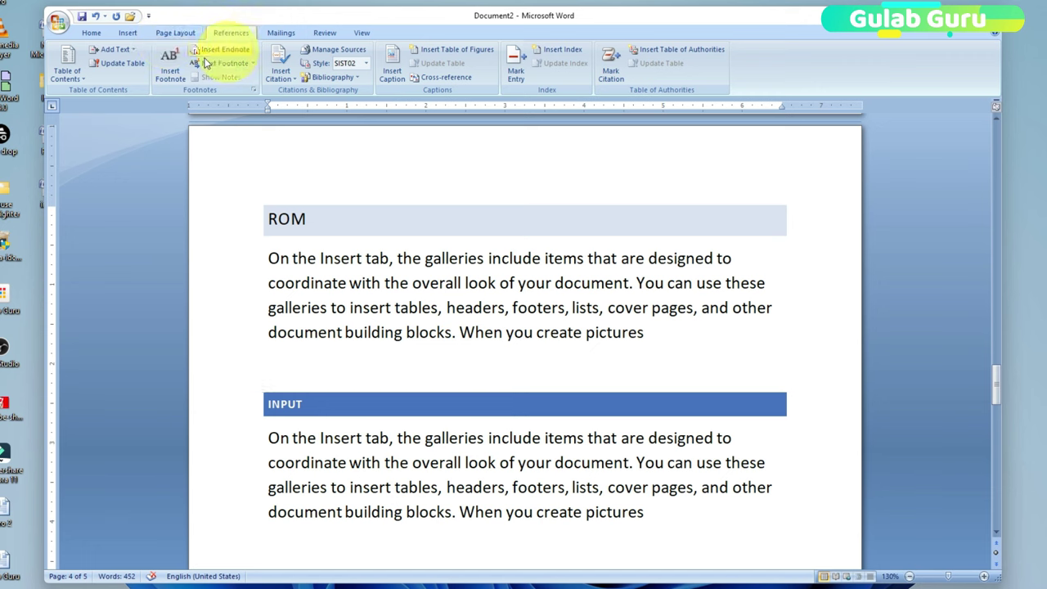
Insert a 'computer' clip-art picture under the ROM paragraph and shrink it
click(132, 33)
click(208, 63)
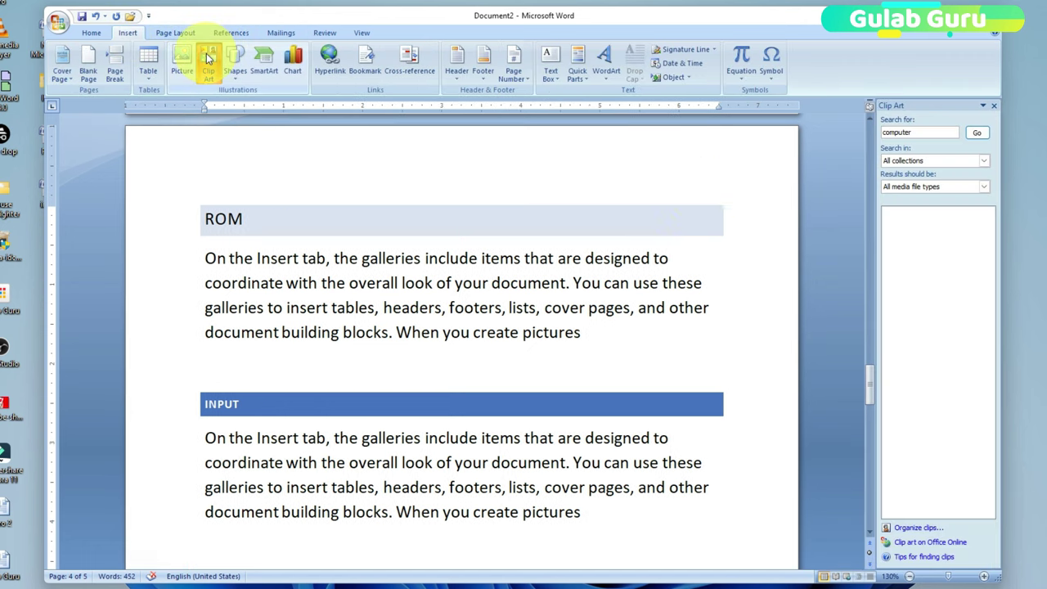
click(976, 133)
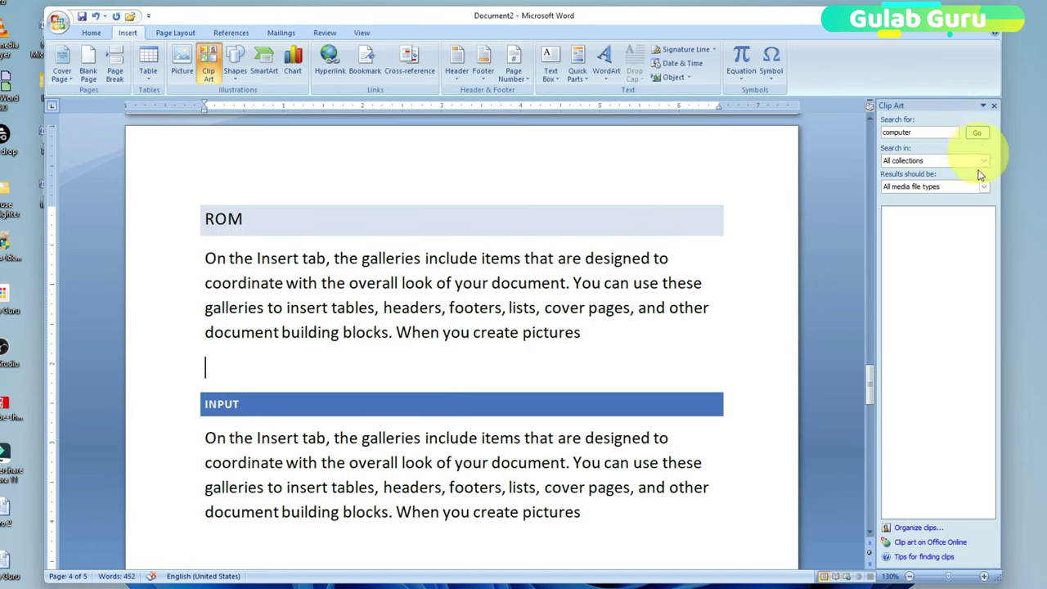
click(908, 236)
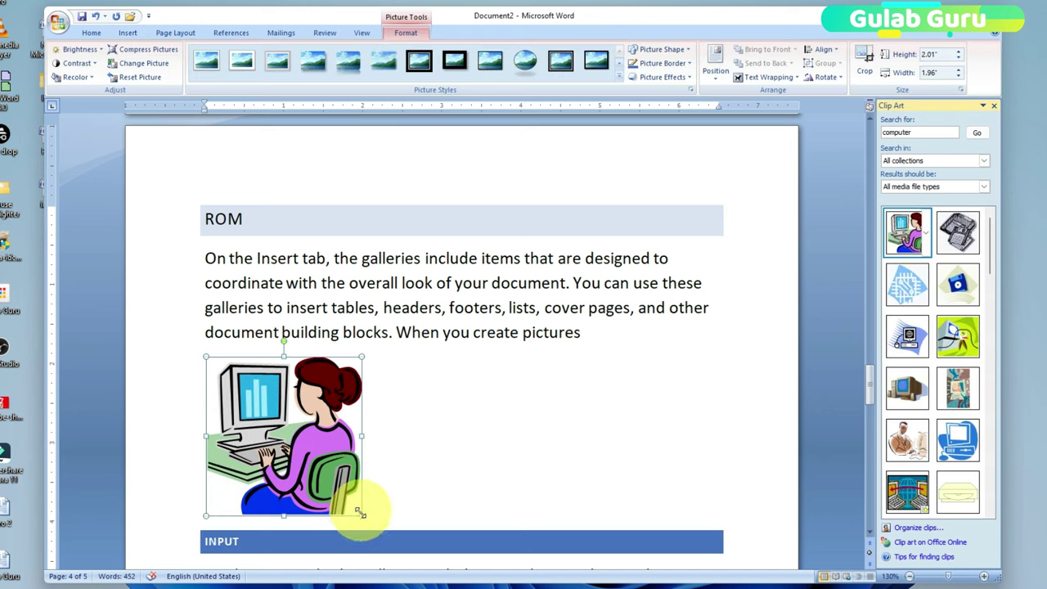
drag(350, 499, 271, 418)
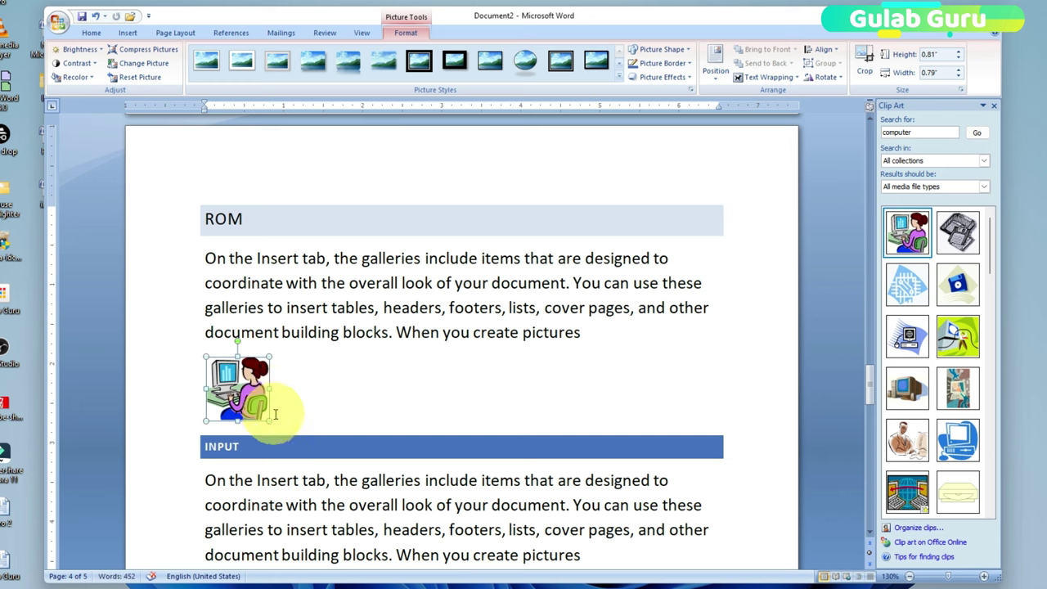
click(275, 414)
Caption the clip-art picture 'Figure 3' using the Figure label
click(231, 33)
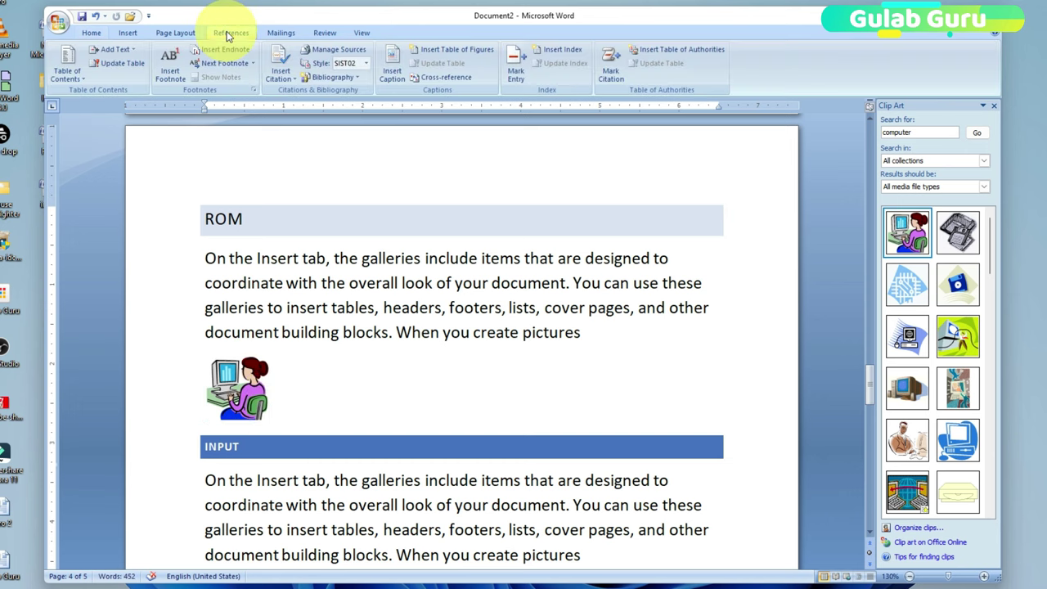
click(392, 66)
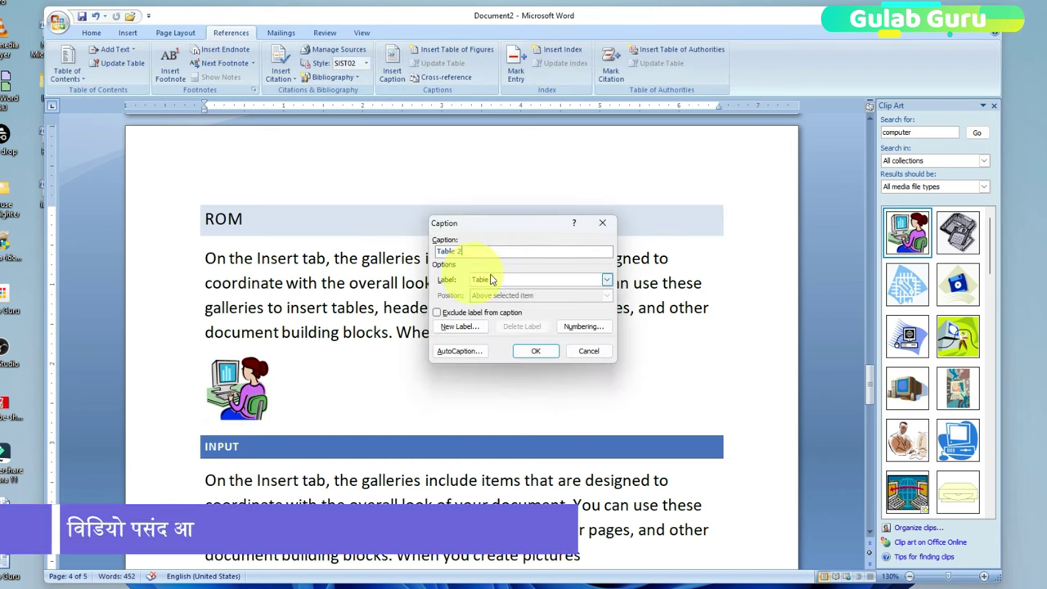
click(606, 281)
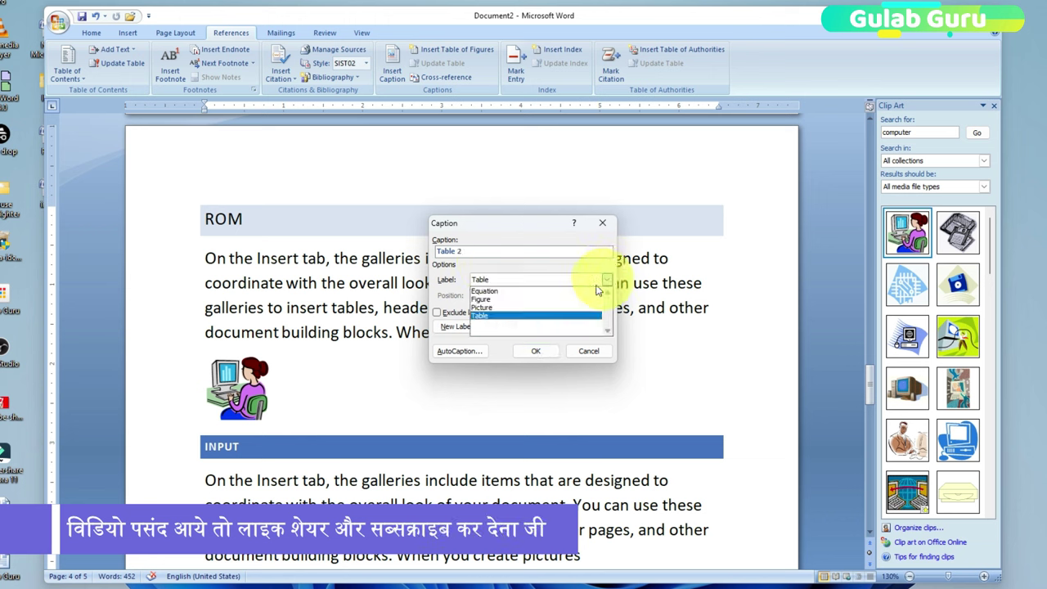
click(484, 299)
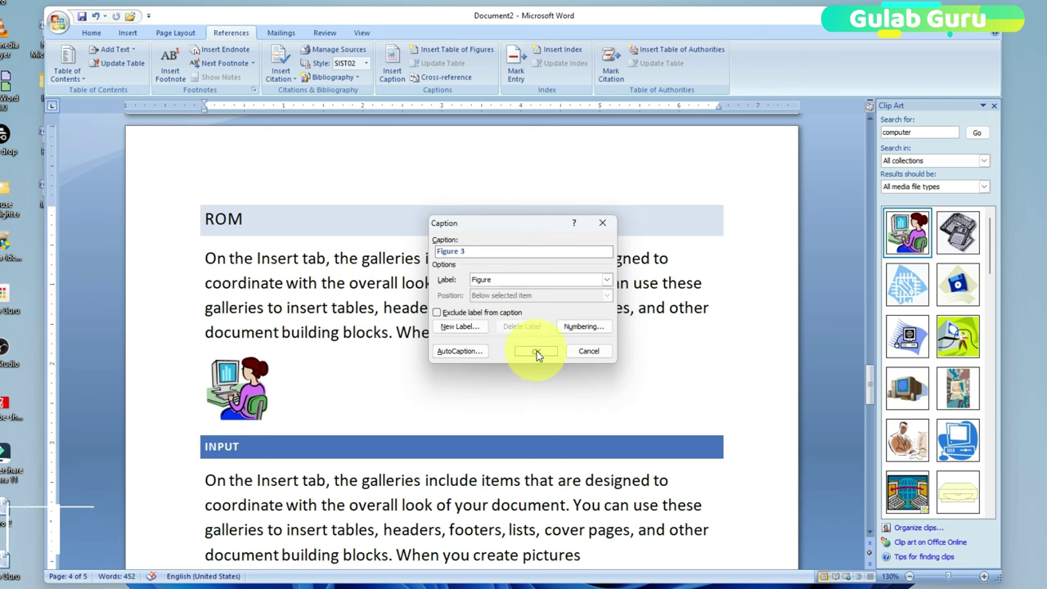
click(537, 352)
scroll(348, 409, down, 4)
scroll(351, 389, down, 4)
click(304, 329)
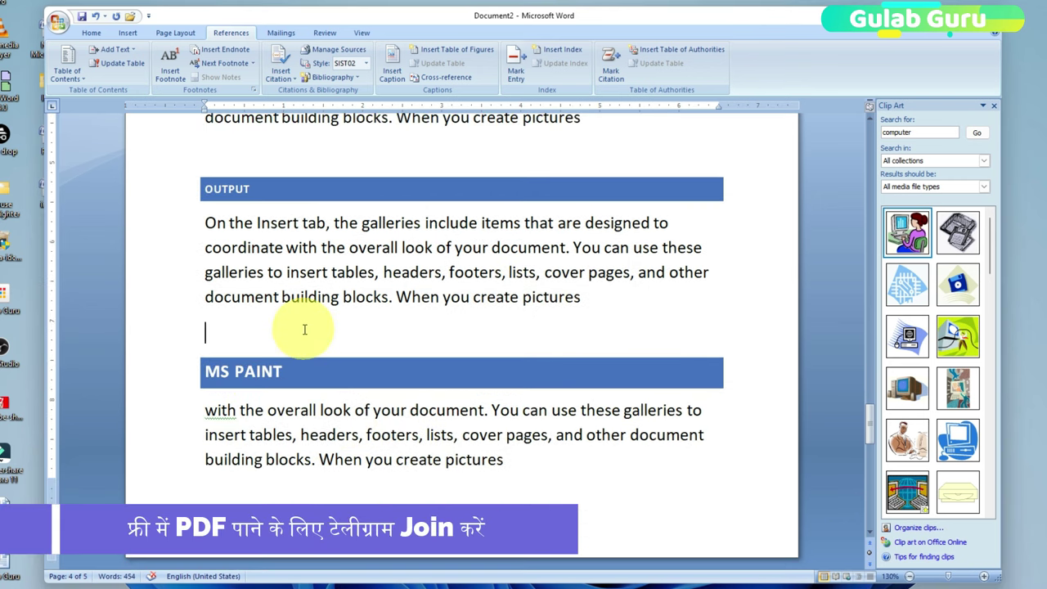
Insert a 9-column table after the OUTPUT paragraph with an empty line above it
click(128, 33)
click(152, 59)
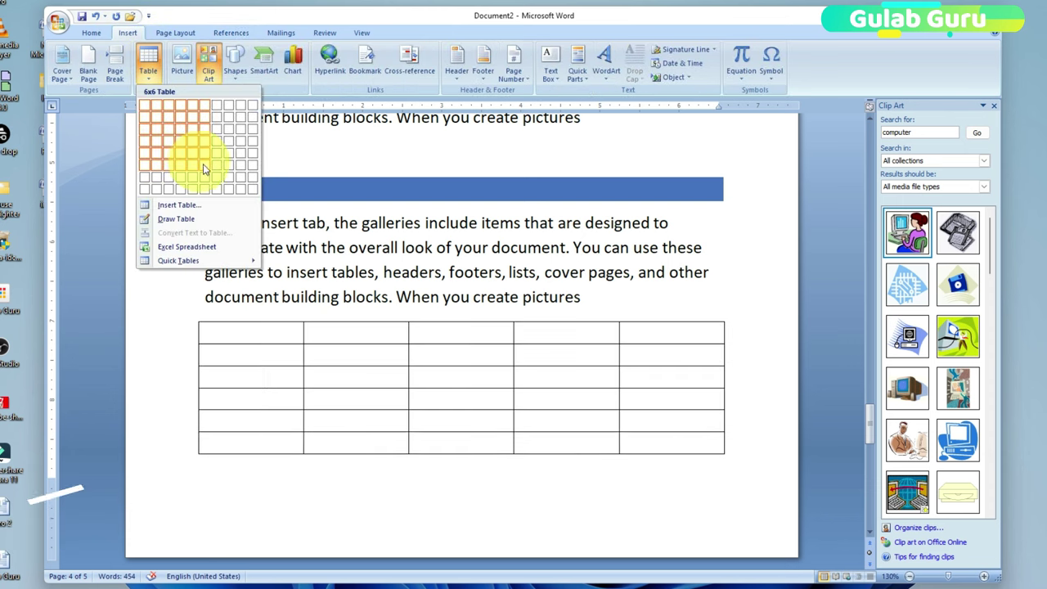
click(247, 171)
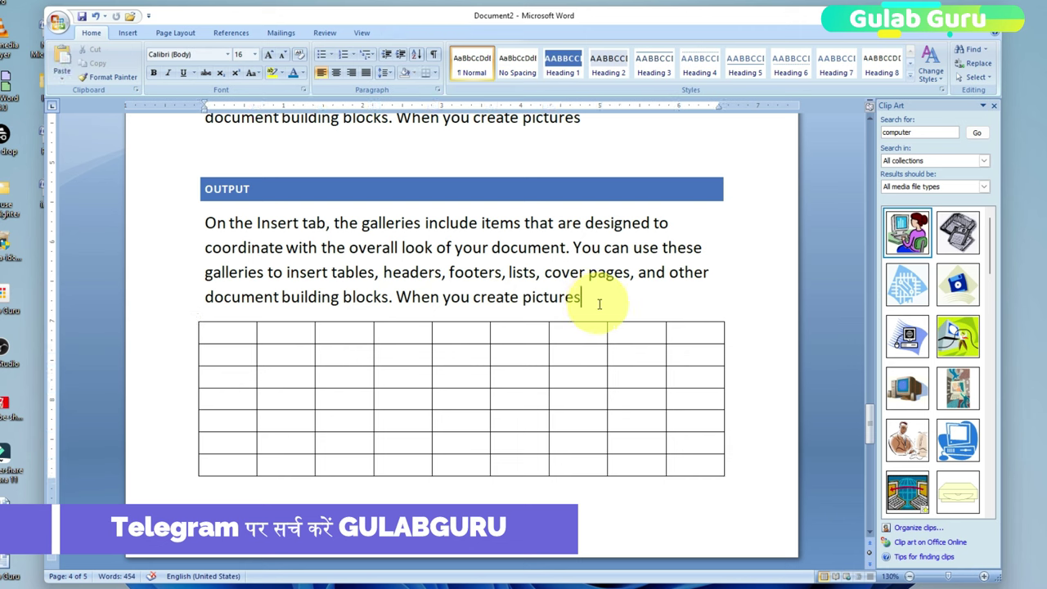
key(Return)
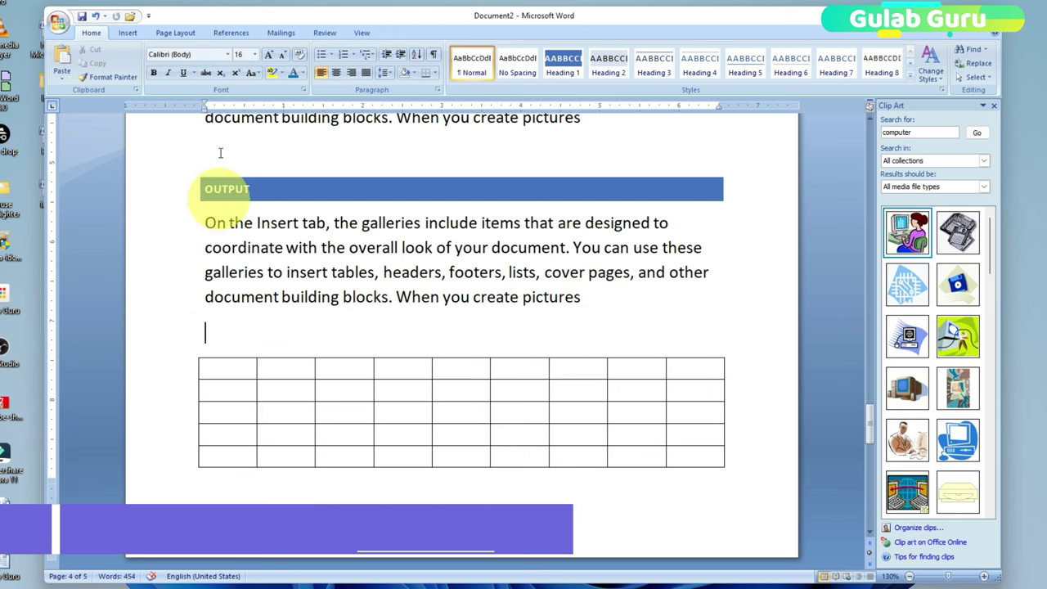
Add a 'Table 2' caption above the table using the Table label
click(228, 33)
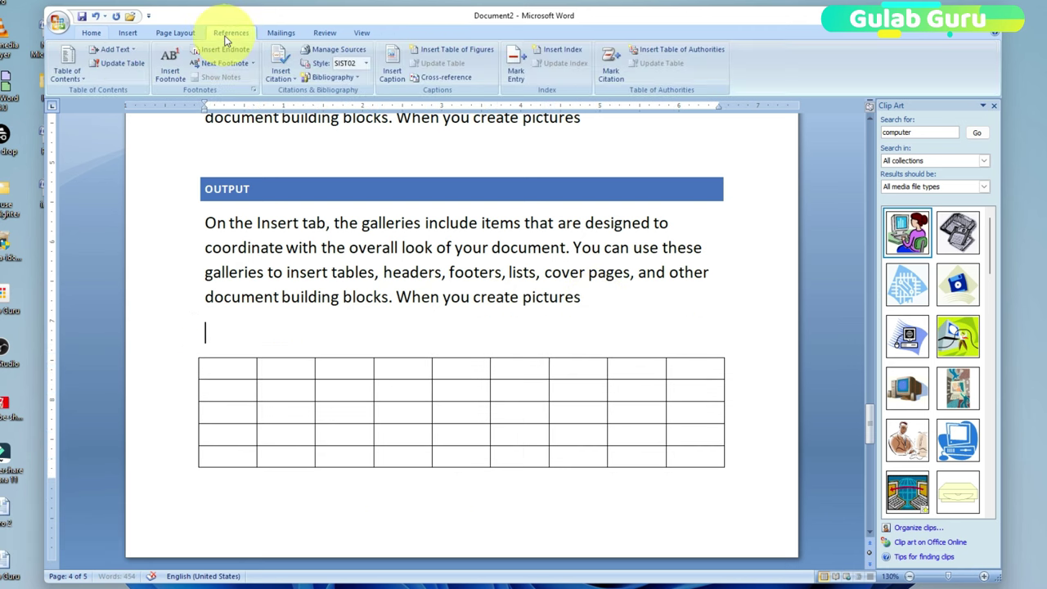
click(395, 67)
click(606, 280)
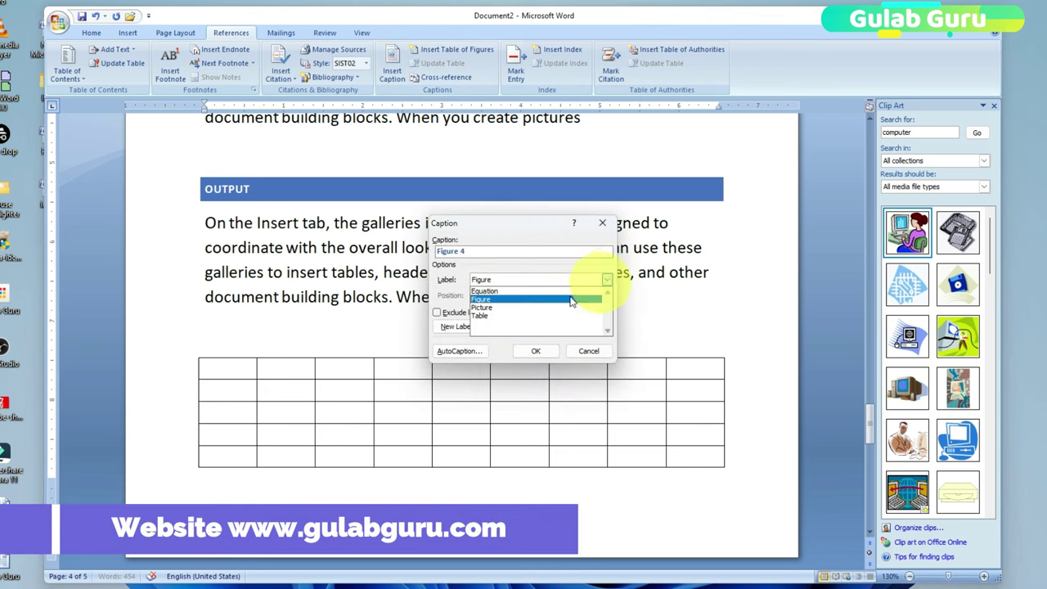
click(481, 315)
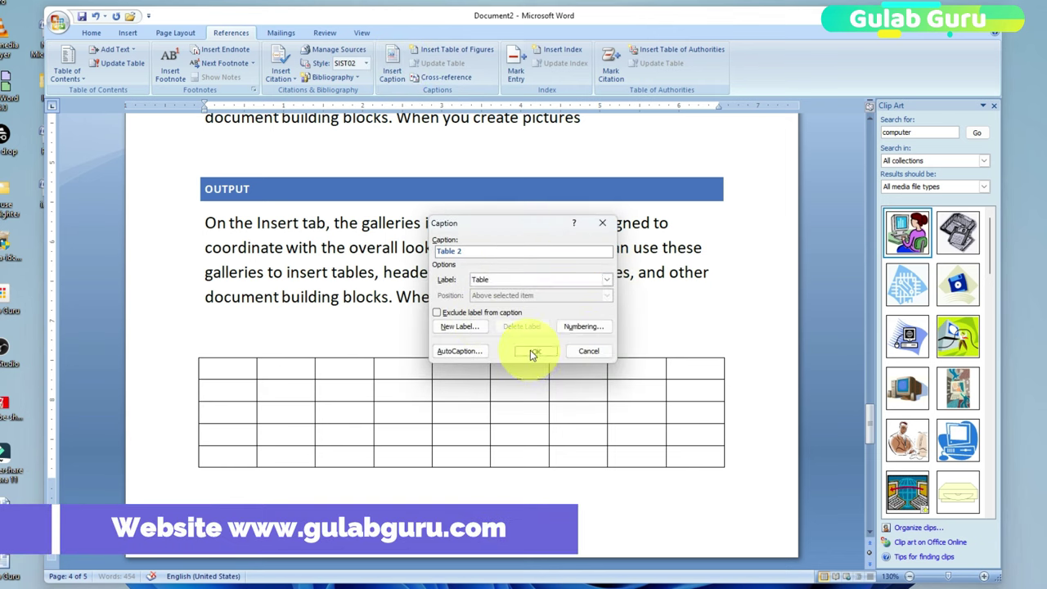
click(531, 352)
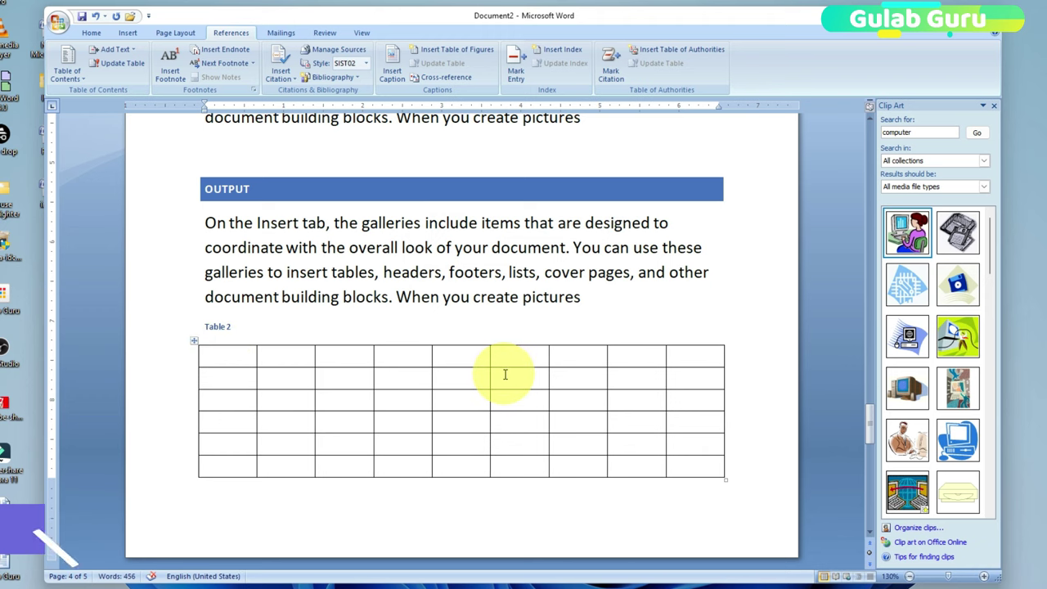
scroll(346, 362, down, 5)
scroll(351, 363, down, 4)
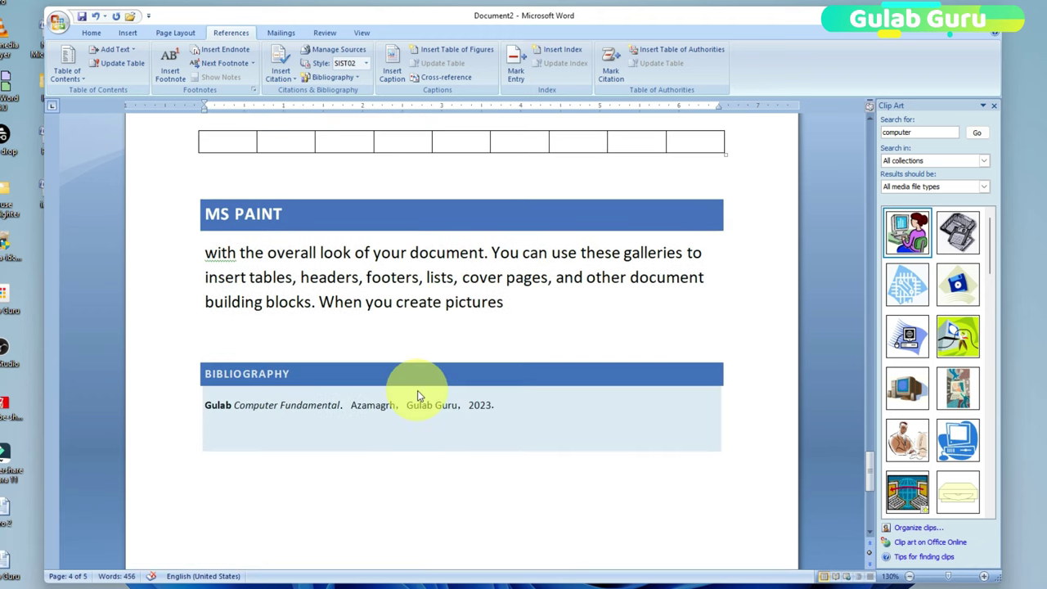
Insert a computer clip-art picture below the Bibliography entry and shrink it
scroll(417, 391, down, 3)
scroll(418, 390, down, 4)
scroll(417, 391, up, 5)
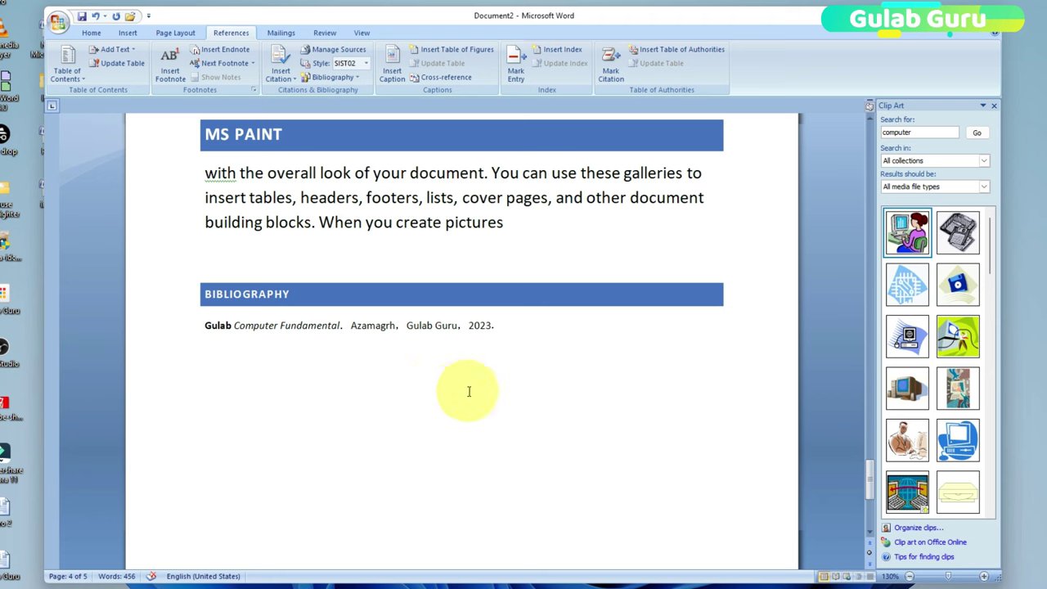
click(246, 399)
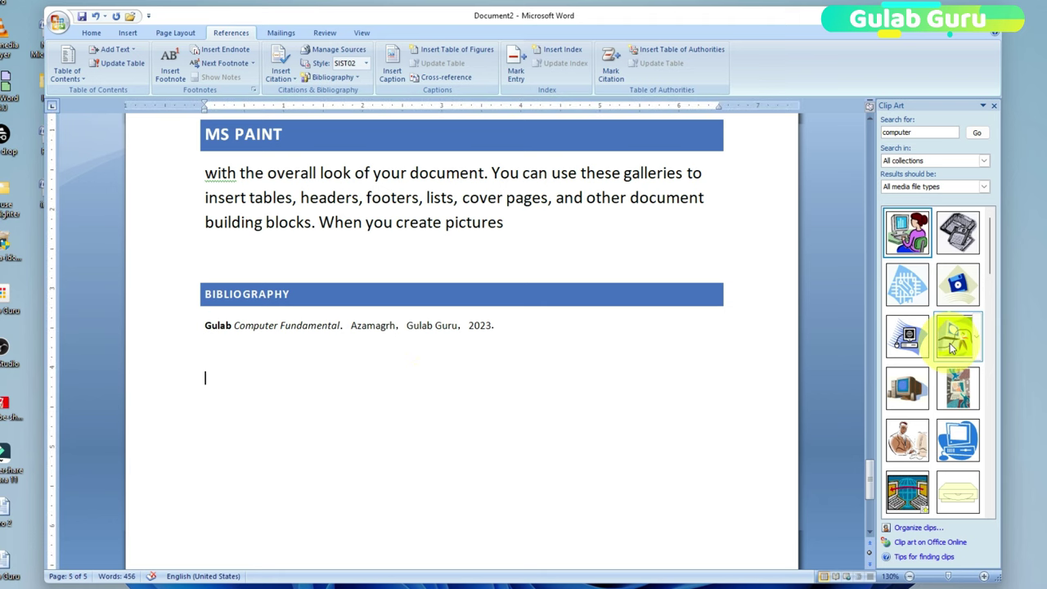
click(904, 388)
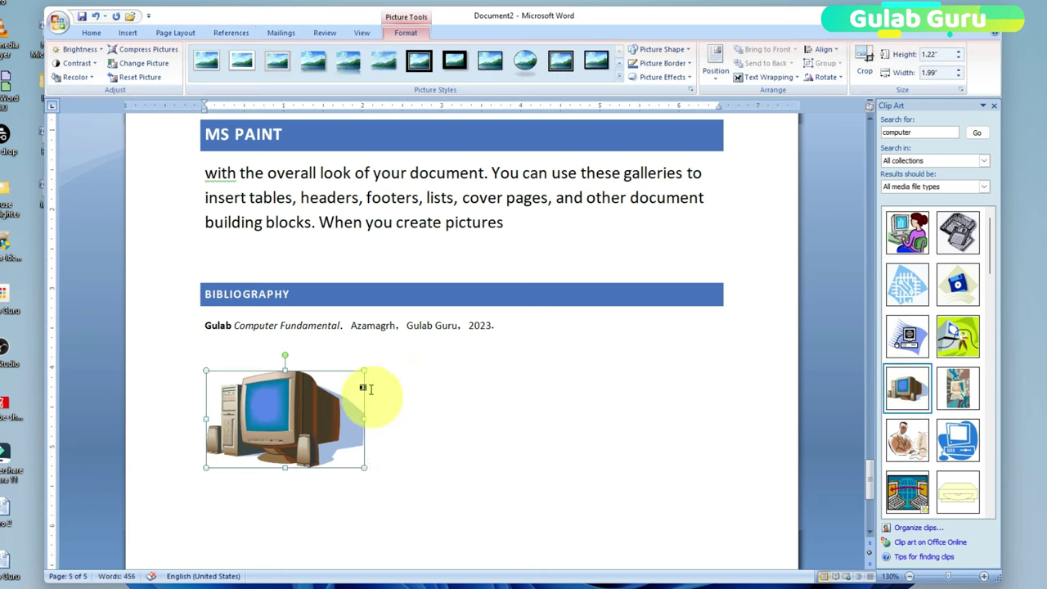
drag(366, 372, 313, 400)
click(348, 448)
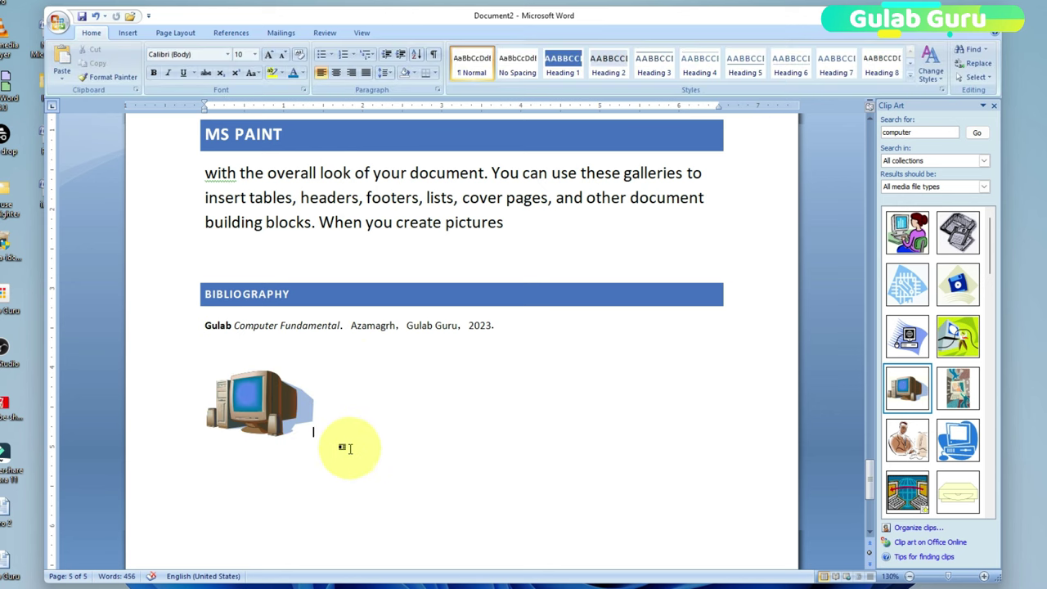
Caption the picture 'Figure 4' with the Figure label and close the Clip Art pane
click(231, 33)
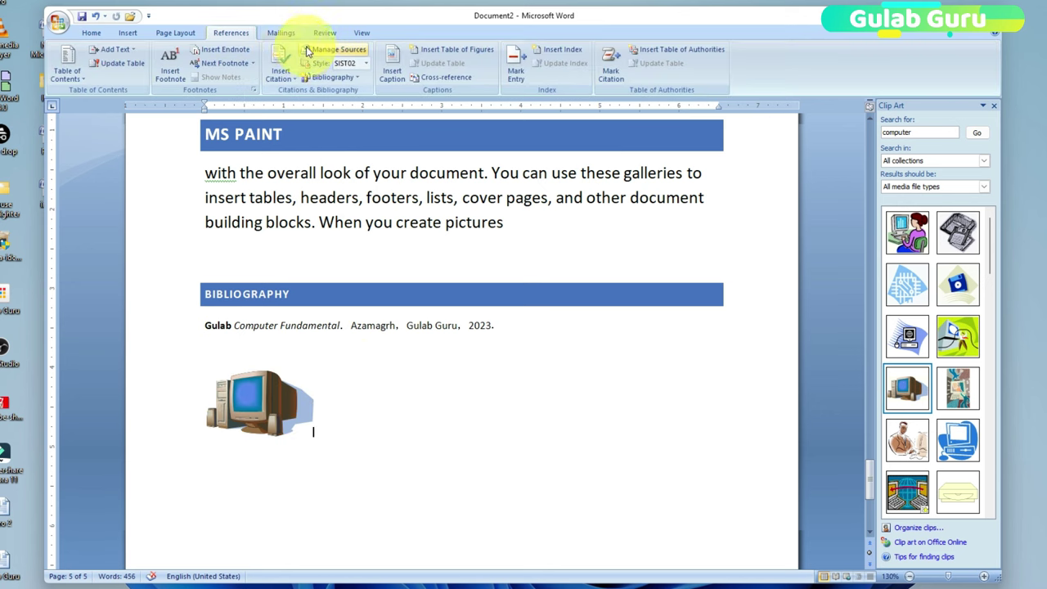
click(381, 62)
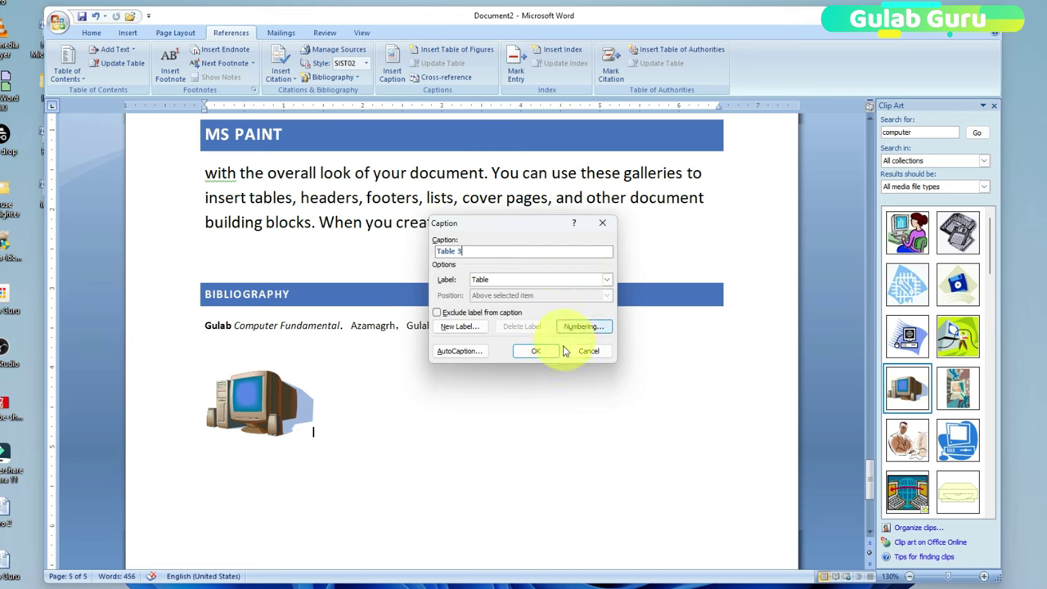
click(608, 283)
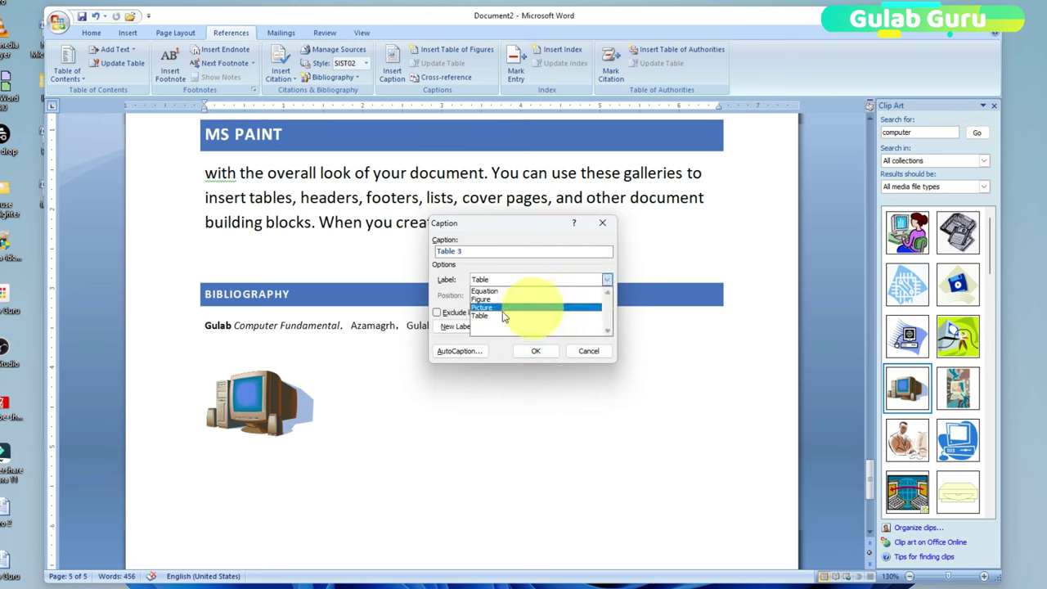
click(498, 298)
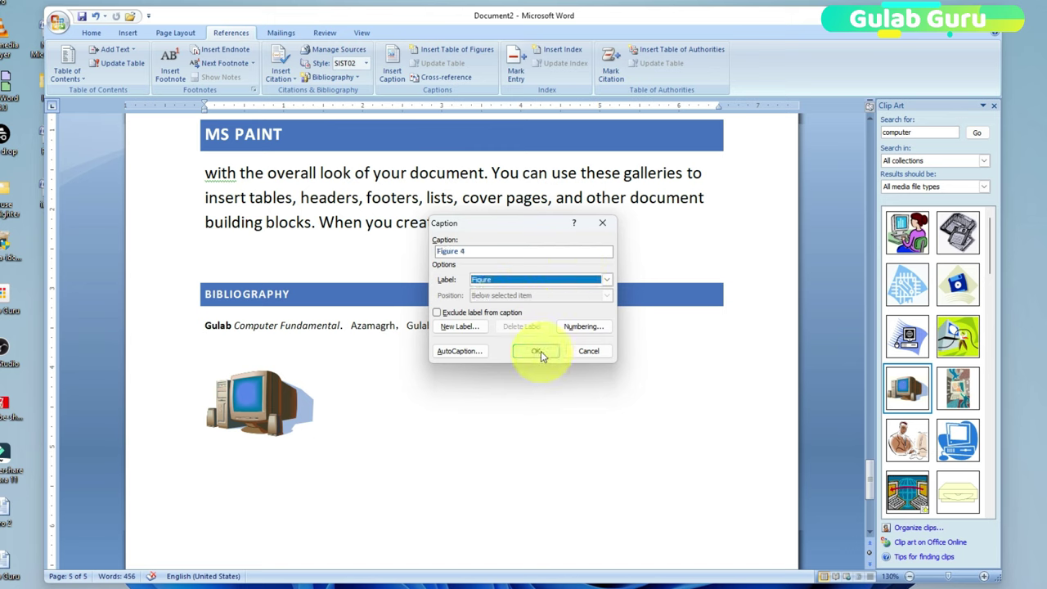
click(538, 351)
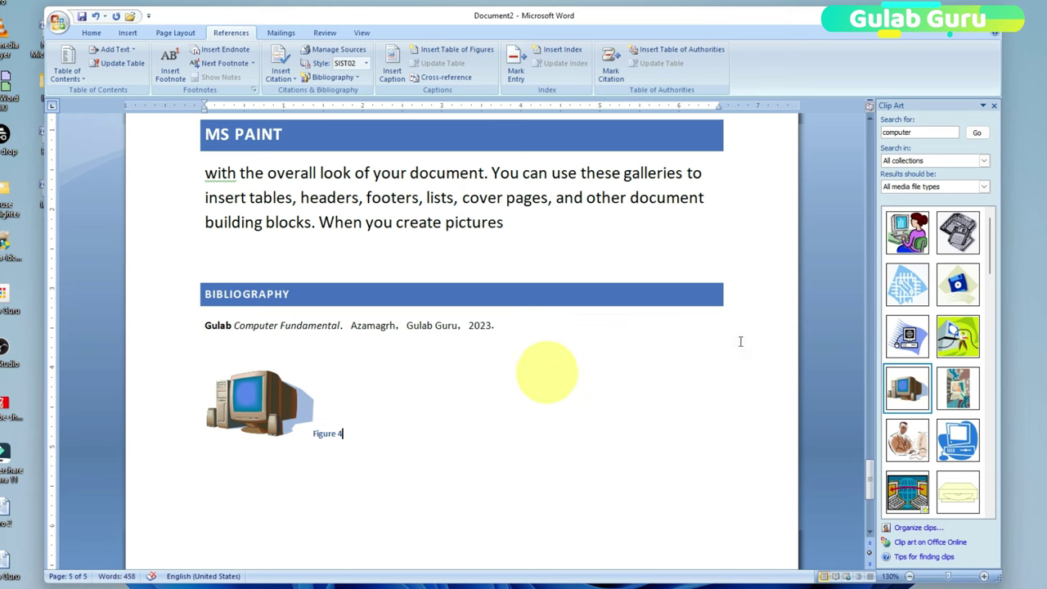
click(994, 105)
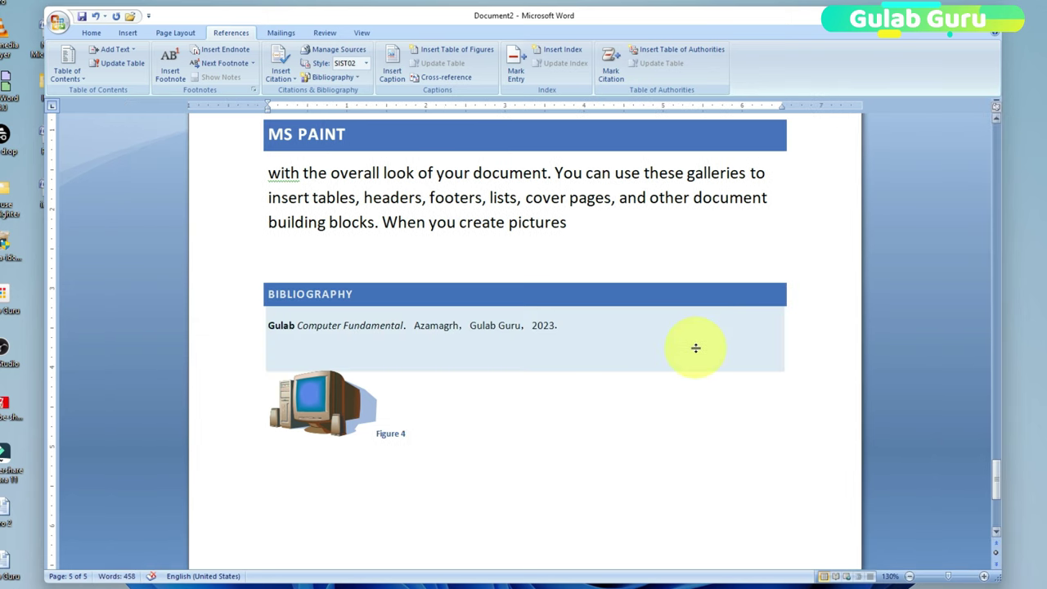
scroll(697, 347, down, 3)
Scroll through the document to review the captioned figures and tables
scroll(697, 346, down, 4)
scroll(697, 347, down, 3)
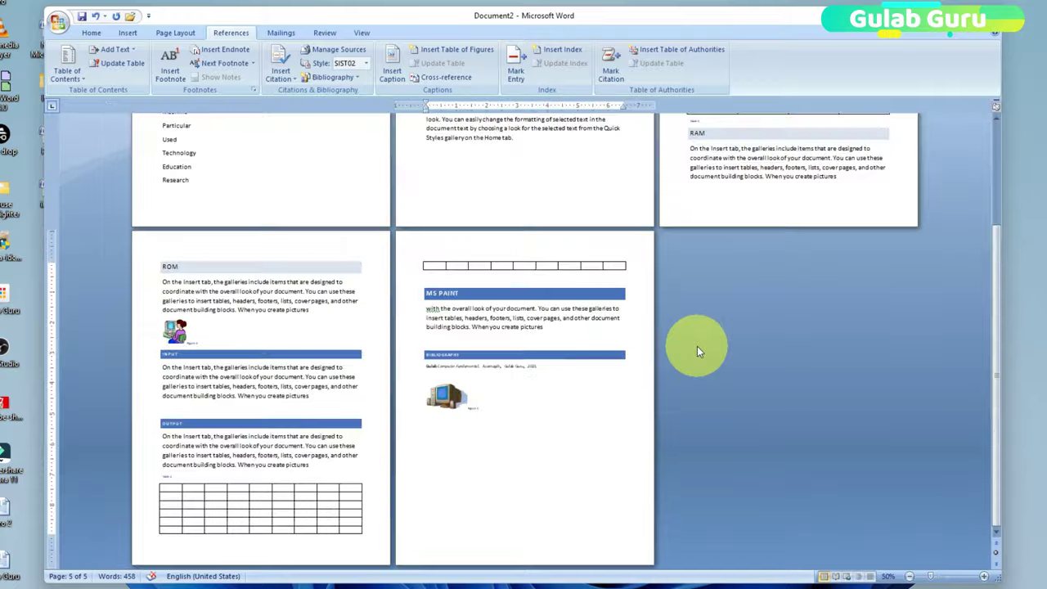
scroll(697, 347, down, 3)
scroll(697, 346, down, 1)
scroll(697, 346, up, 1)
scroll(697, 346, up, 1)
scroll(697, 346, down, 1)
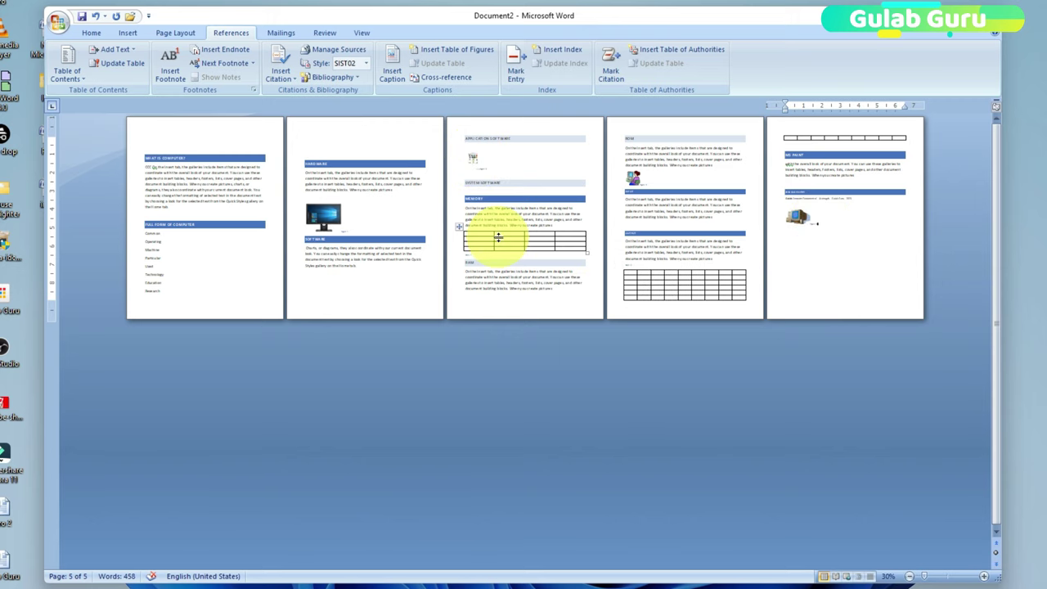
scroll(498, 237, down, 2)
scroll(498, 237, up, 7)
scroll(499, 237, up, 2)
scroll(499, 237, up, 4)
scroll(499, 237, down, 4)
scroll(499, 237, up, 4)
scroll(499, 237, up, 5)
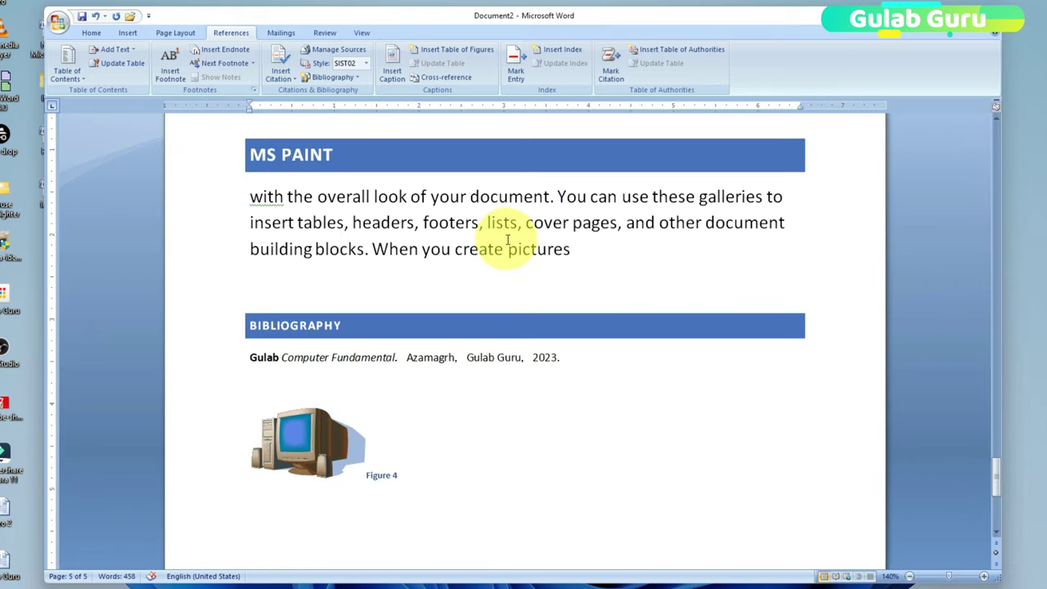
Insert a page break at the document start so page one is blank
key(ctrl+Home)
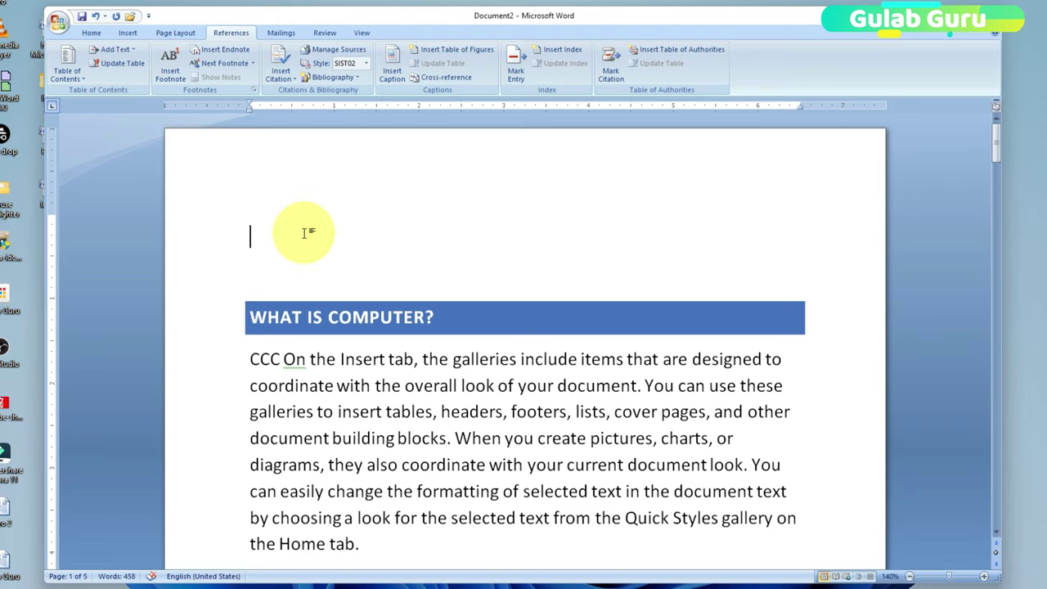
key(ctrl+Return)
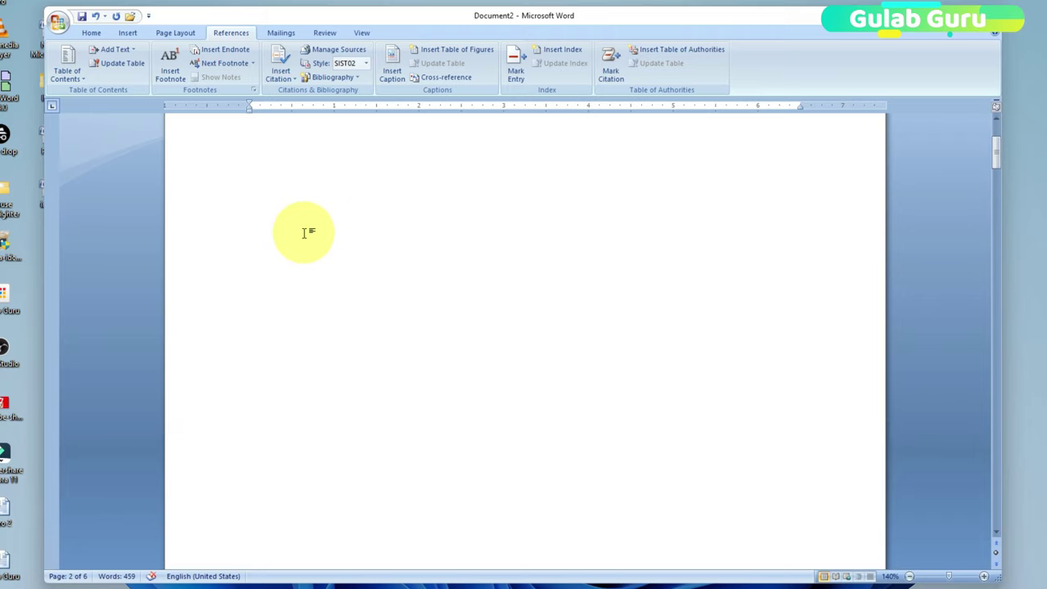
ctrl+scroll(436, 280, down, 4)
ctrl+scroll(435, 280, down, 5)
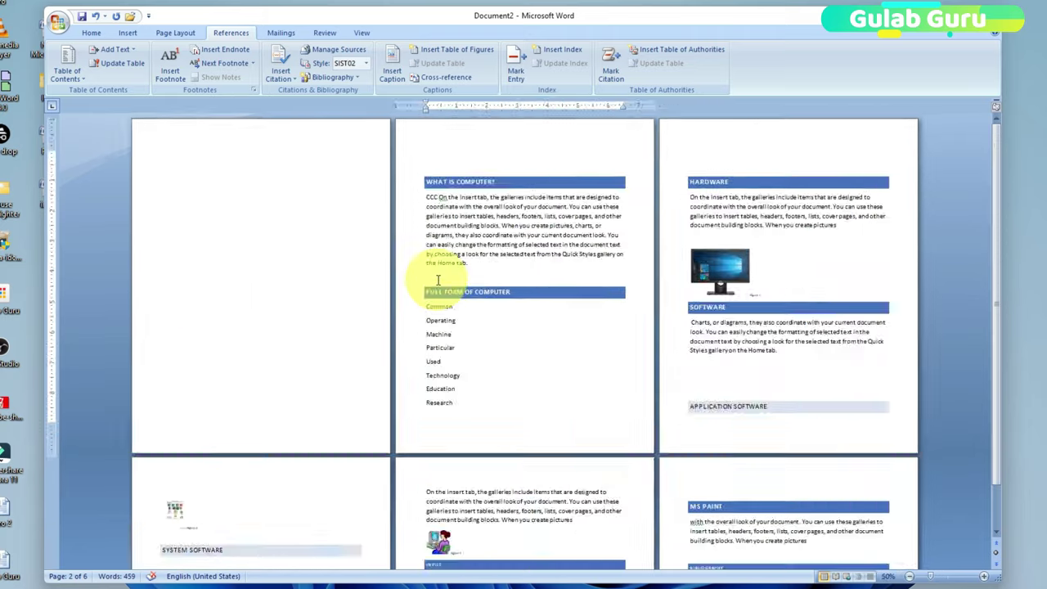
ctrl+scroll(438, 280, down, 1)
ctrl+scroll(438, 280, up, 8)
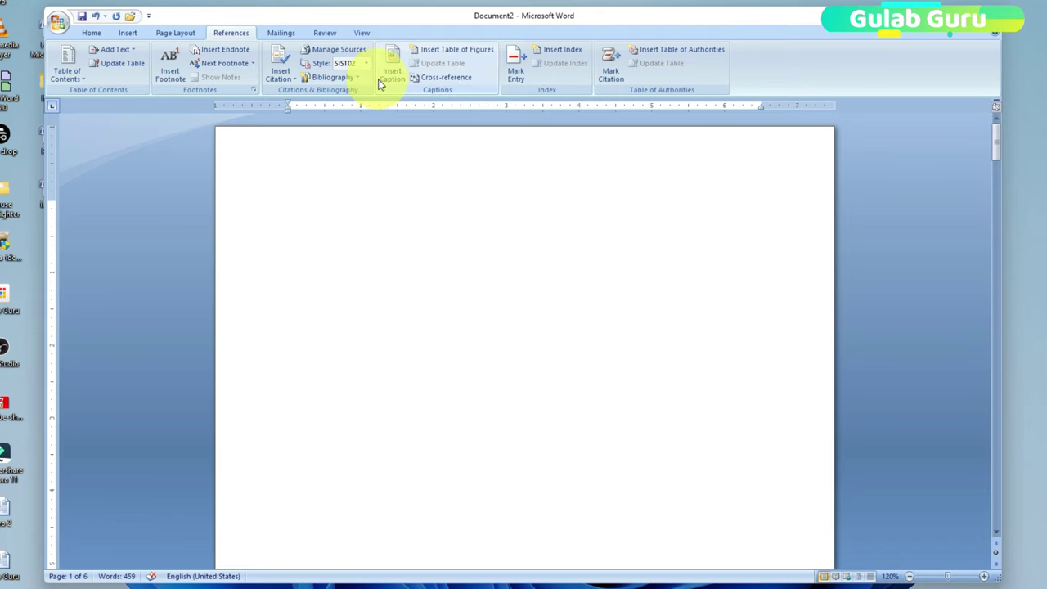
Insert a table of figures on page 1 using the Figure caption label
click(456, 51)
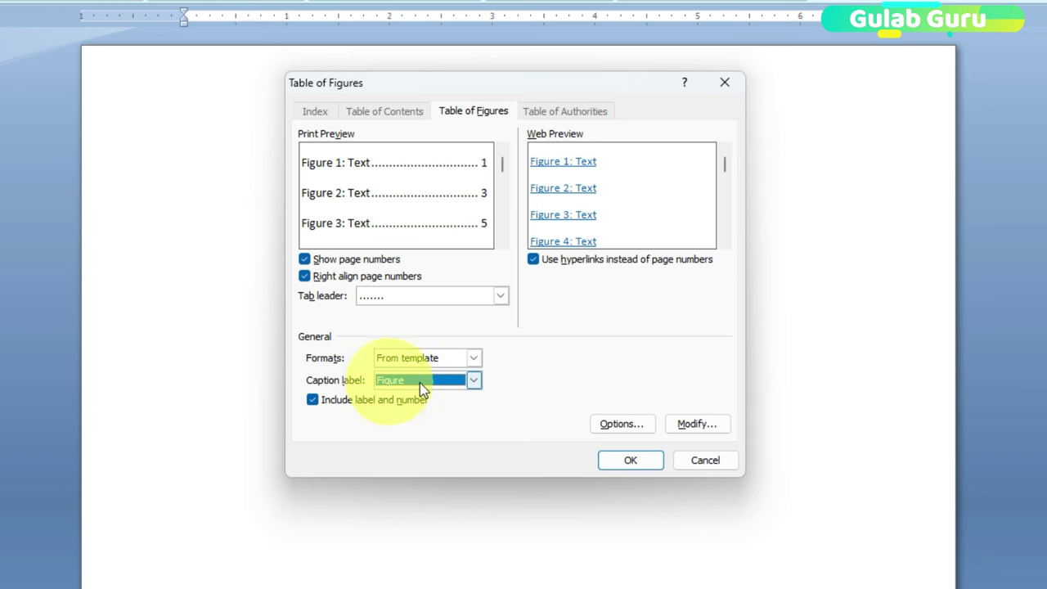
click(478, 381)
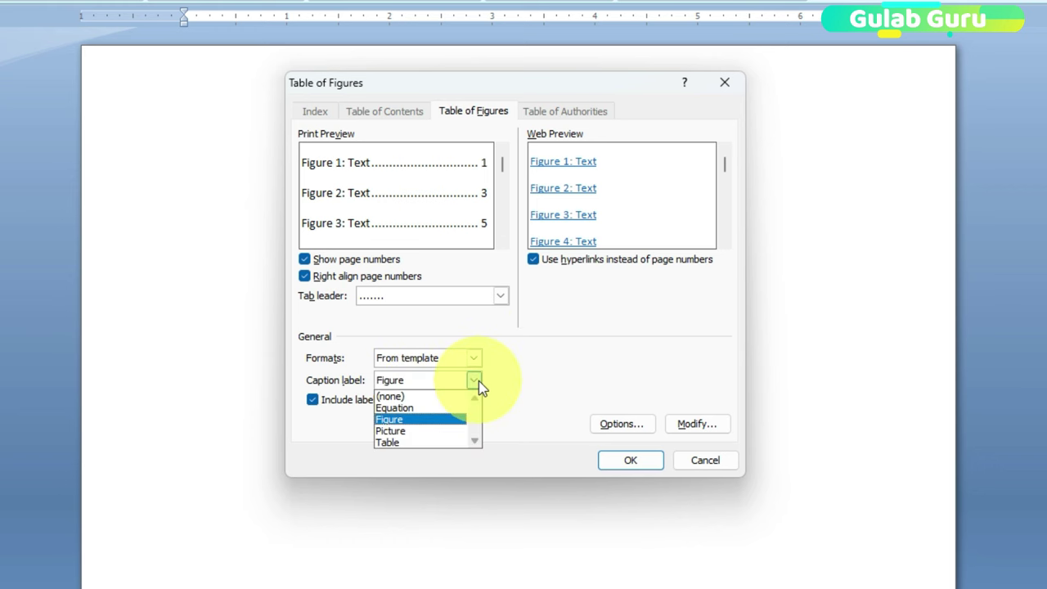
click(398, 419)
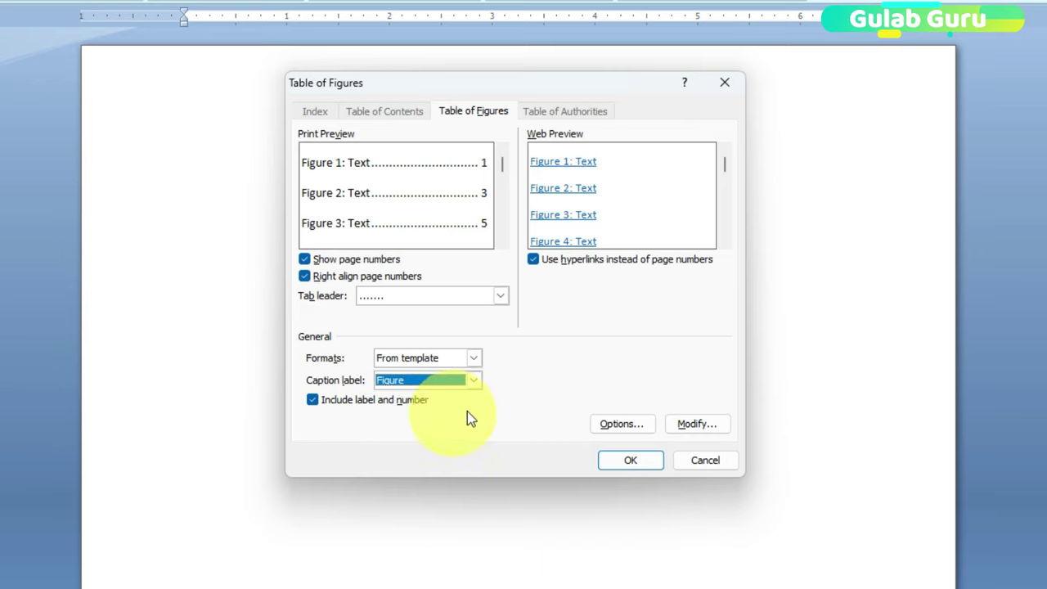
click(475, 383)
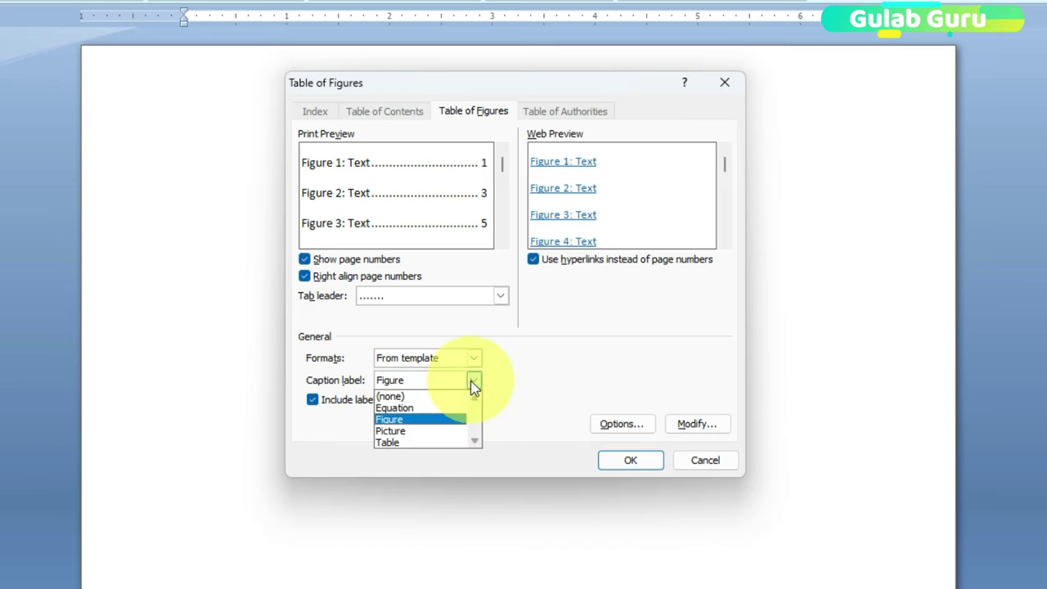
click(391, 443)
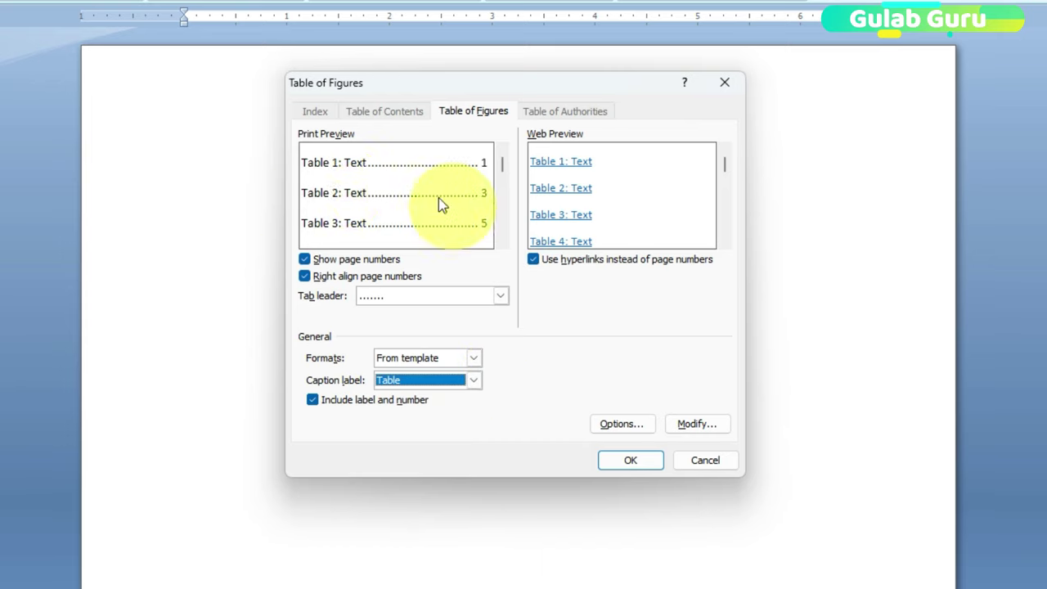
click(476, 379)
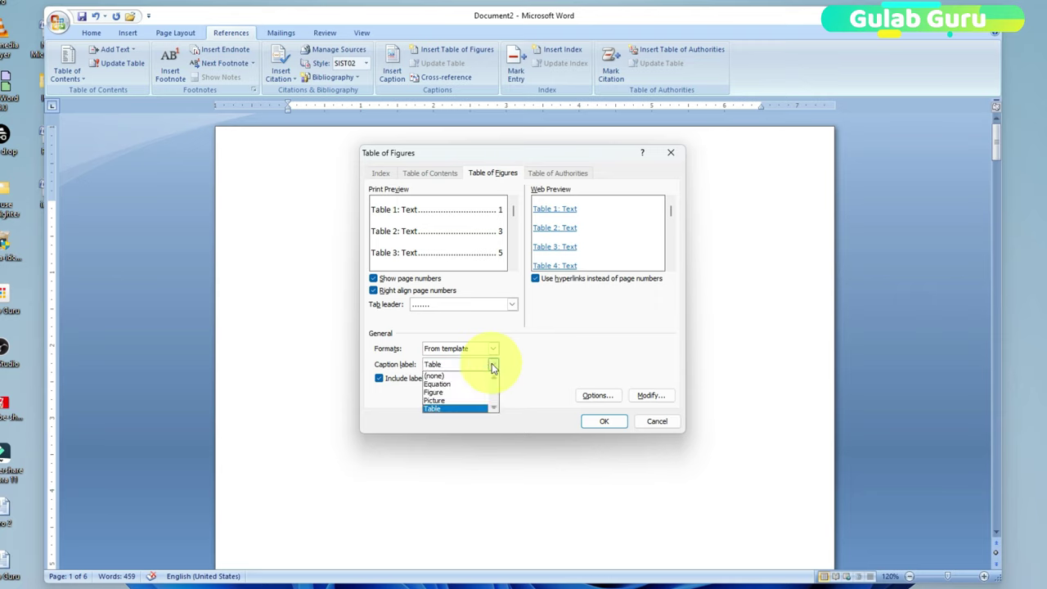
click(439, 394)
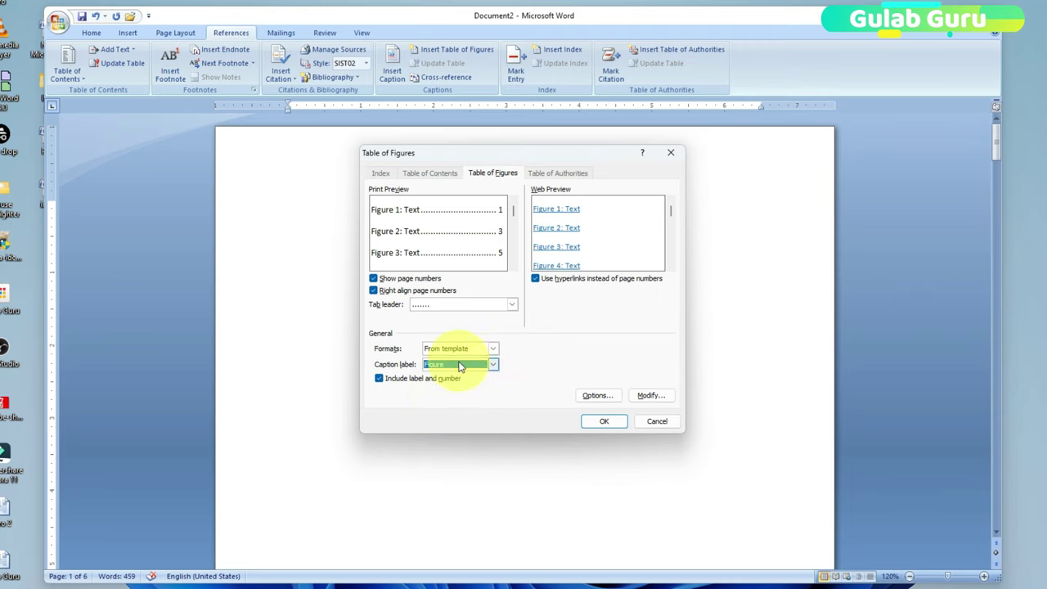
click(603, 423)
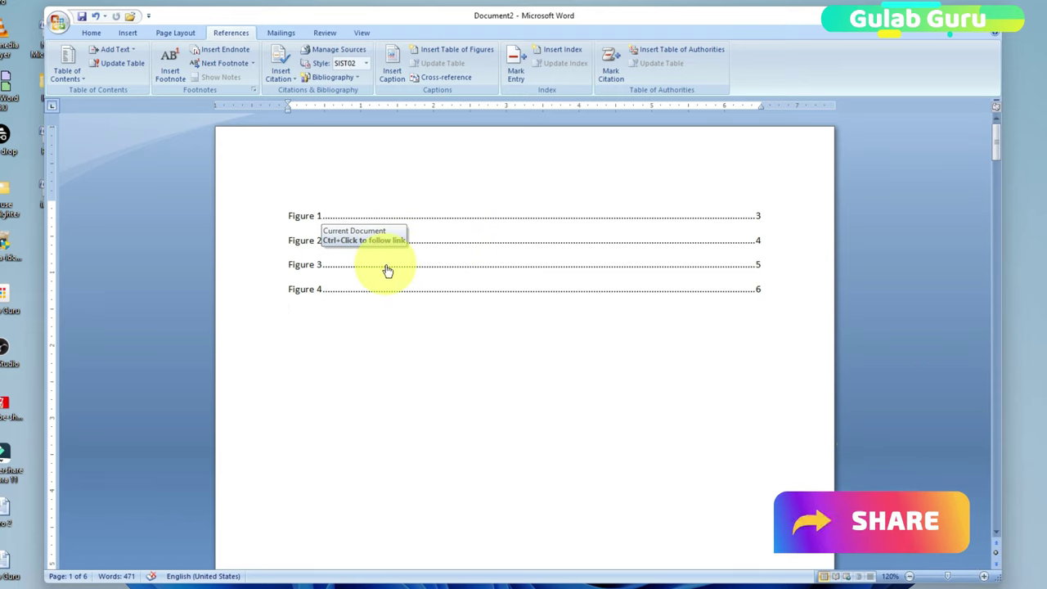
ctrl+click(330, 267)
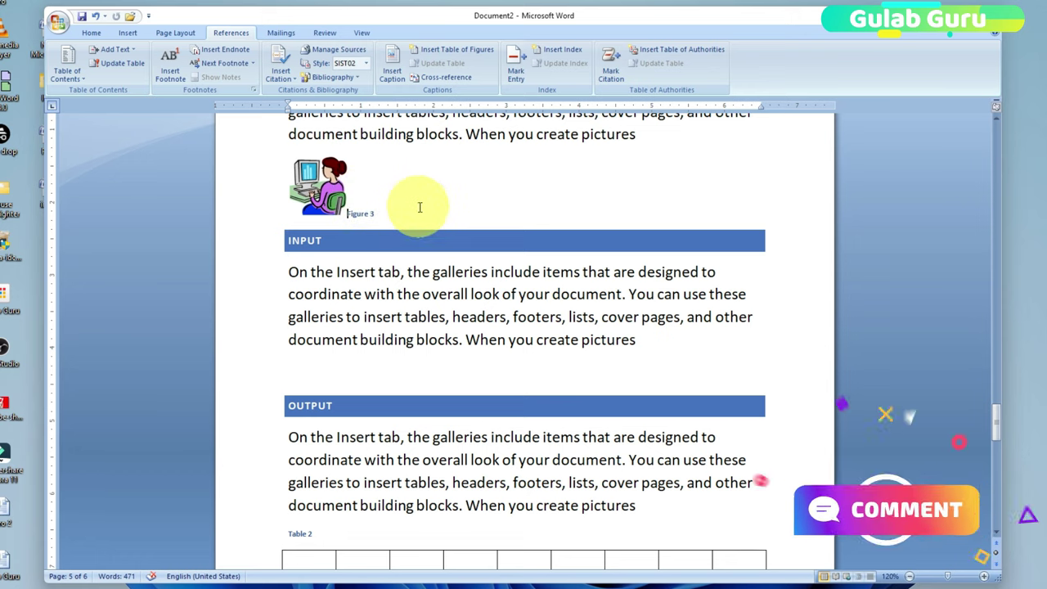
key(alt+Left)
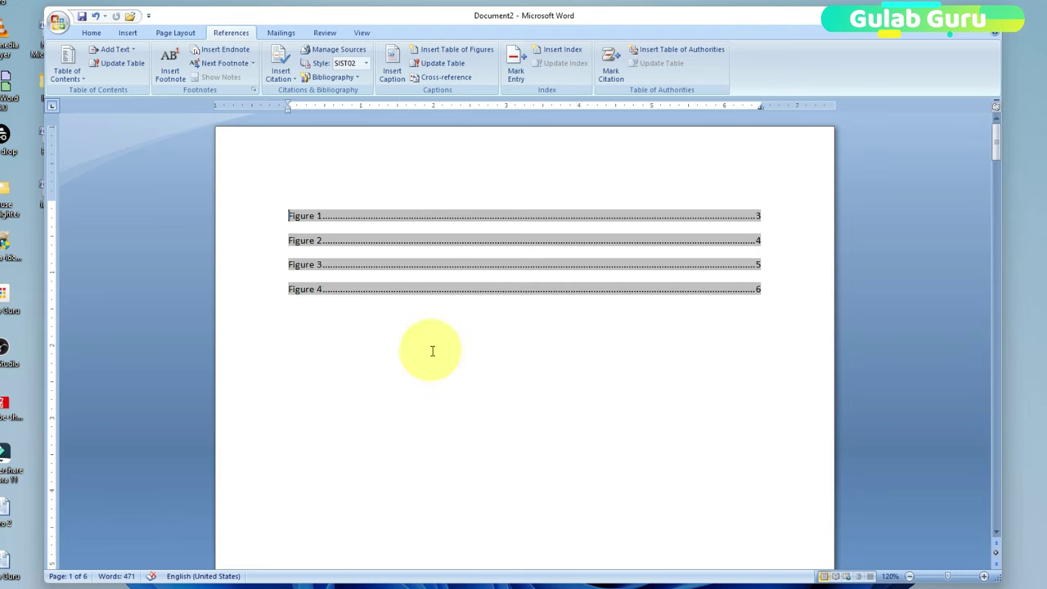
Insert the floppy-disk clip art above the FULL FORM OF COMPUTER heading
click(334, 323)
scroll(538, 402, down, 10)
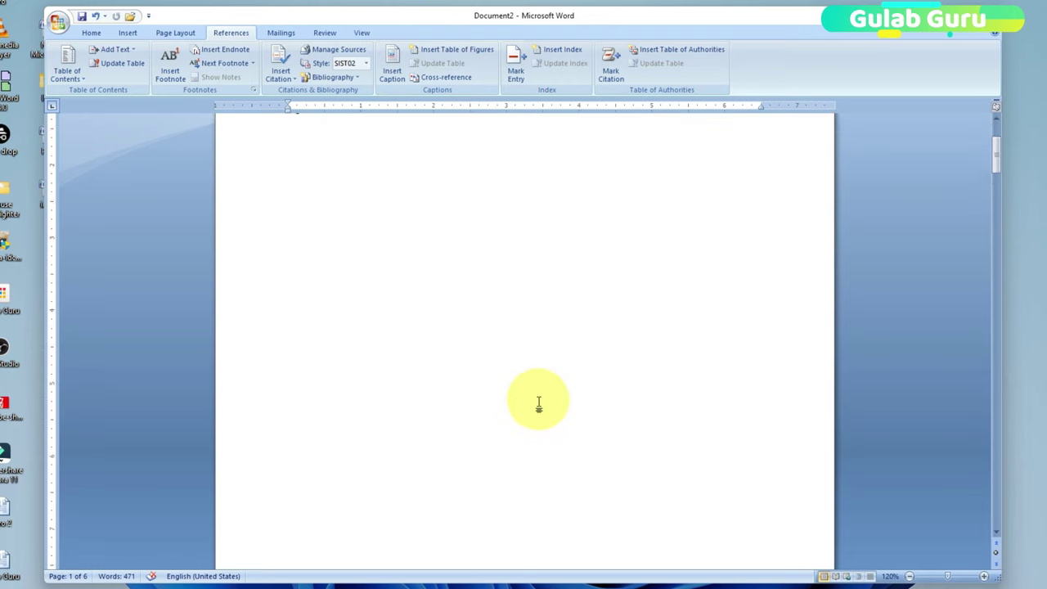
scroll(537, 403, down, 5)
scroll(540, 409, down, 5)
scroll(541, 411, down, 9)
scroll(541, 411, down, 4)
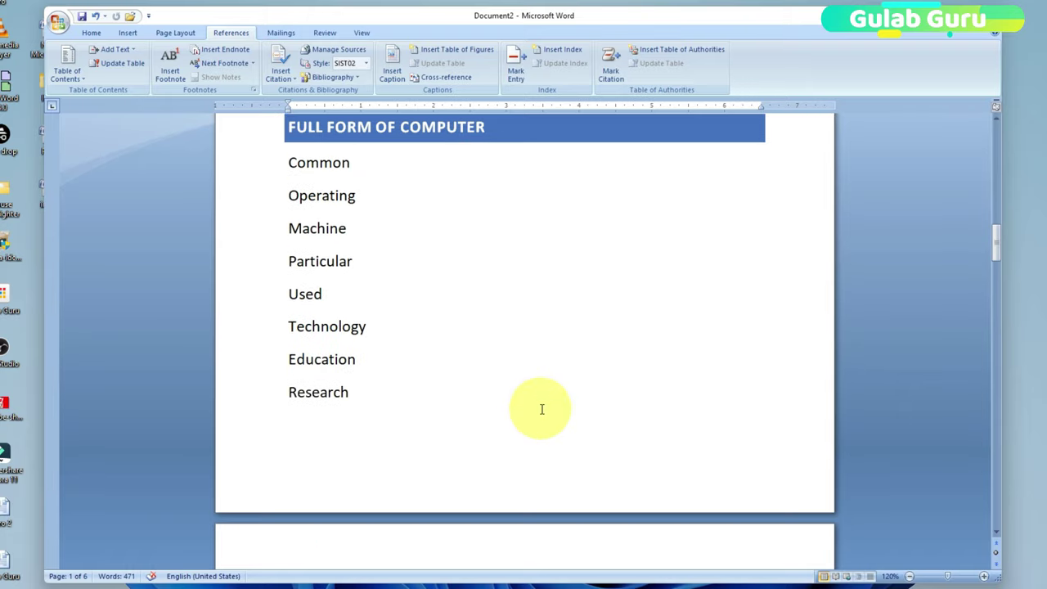
scroll(537, 409, up, 8)
click(363, 376)
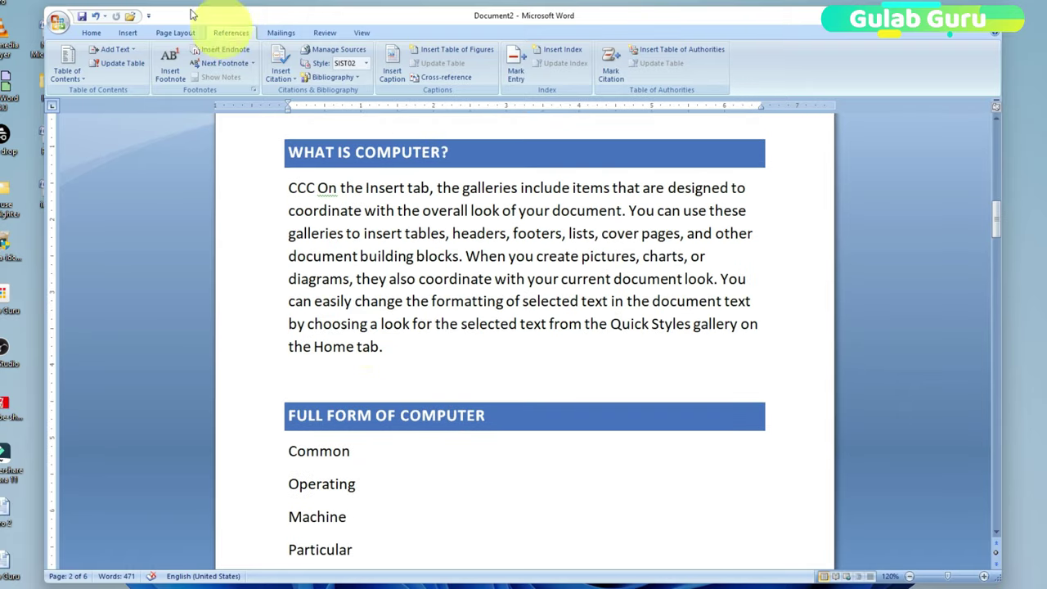
click(131, 33)
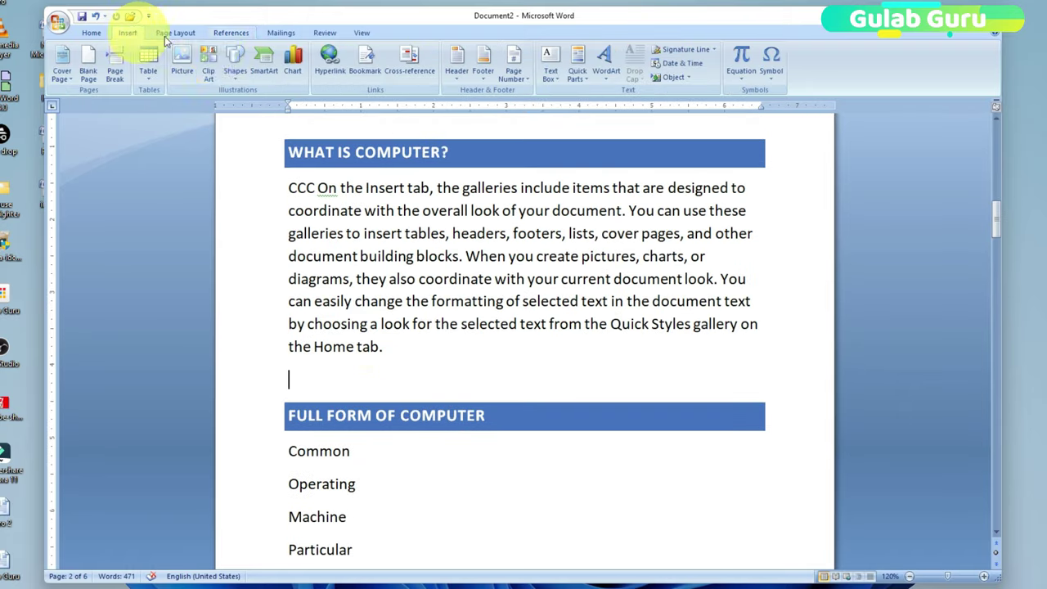
click(210, 66)
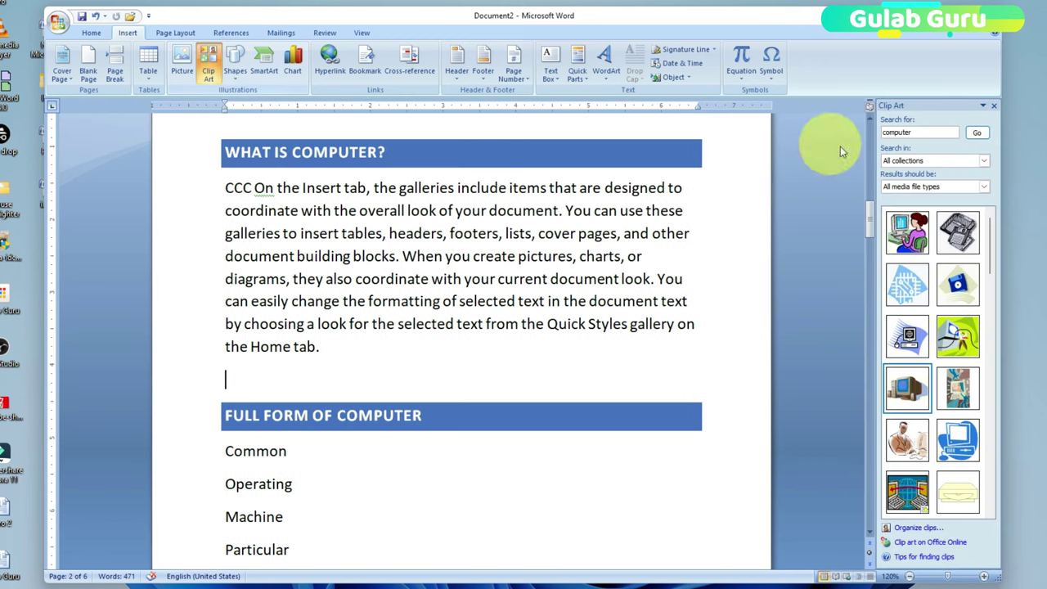
click(960, 283)
Caption the floppy-disk picture 'Figure 1' and close the Clip Art pane
click(380, 466)
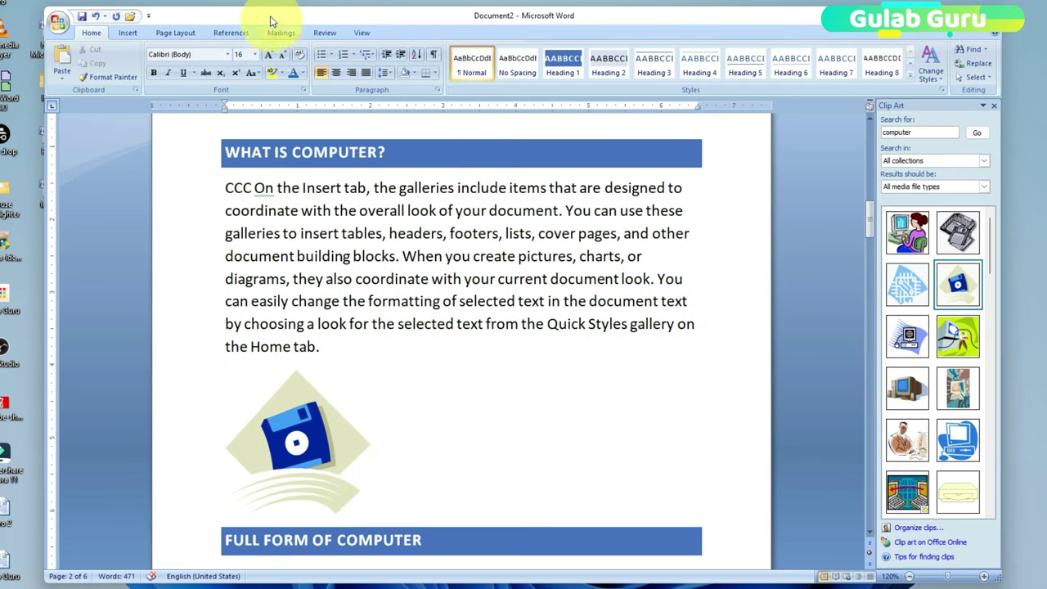
click(232, 33)
click(392, 64)
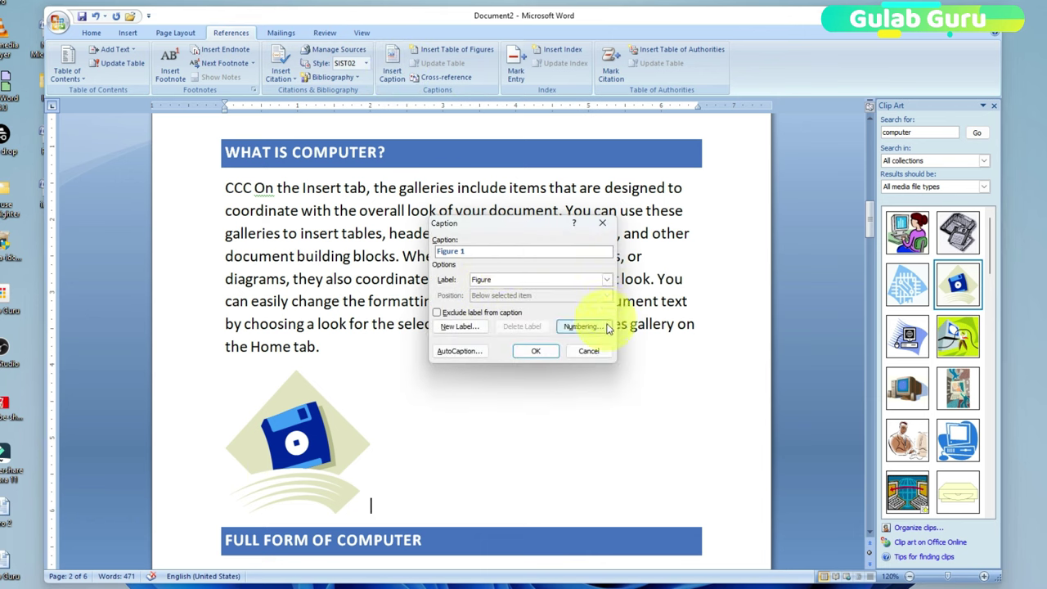
click(536, 352)
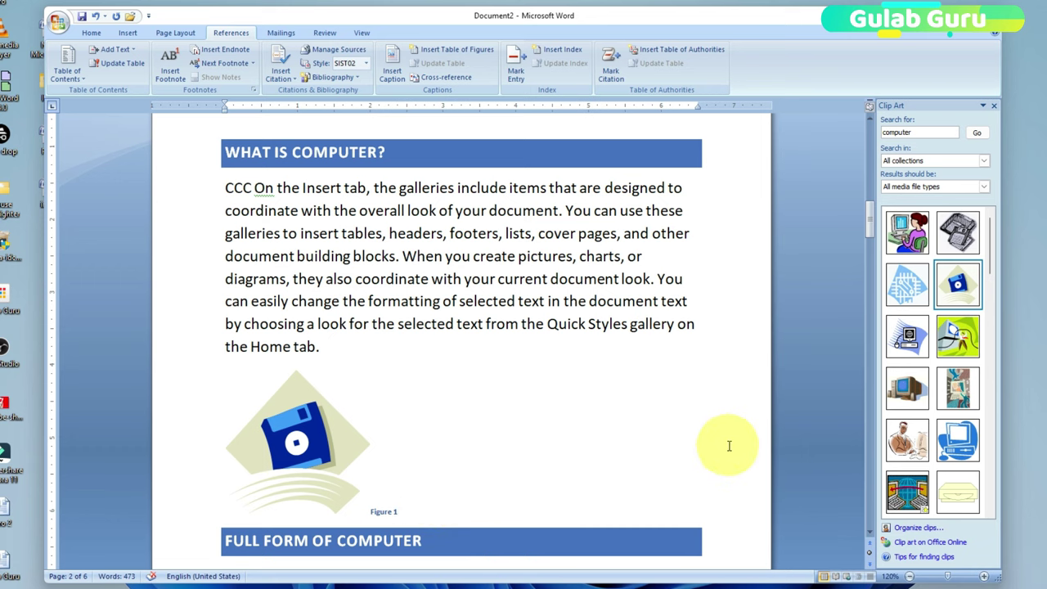
click(997, 107)
scroll(613, 311, up, 15)
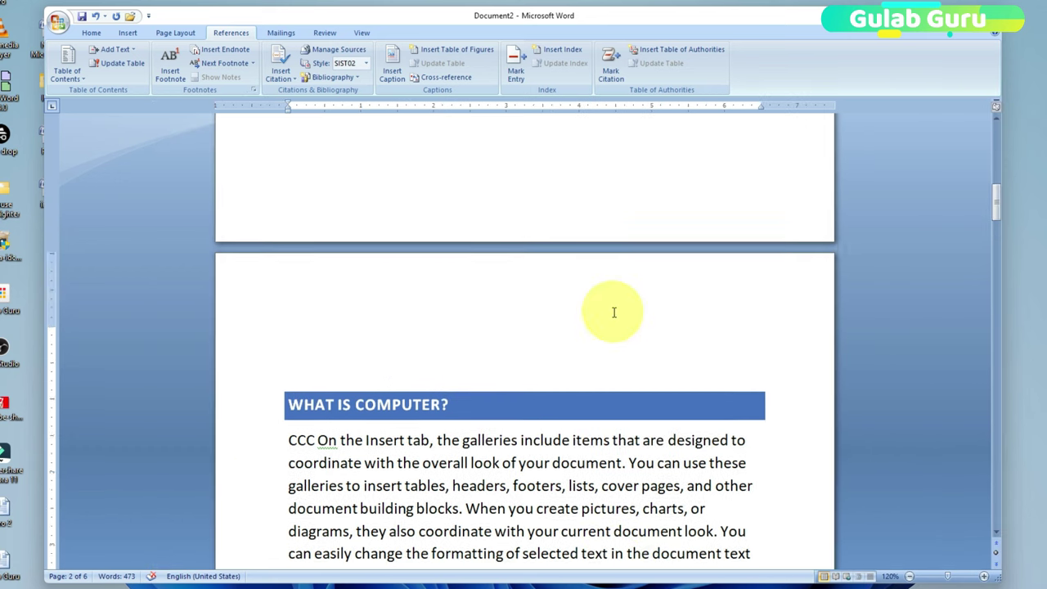
Update the entire table of figures so it lists Figure 1 through Figure 5
scroll(612, 311, up, 2)
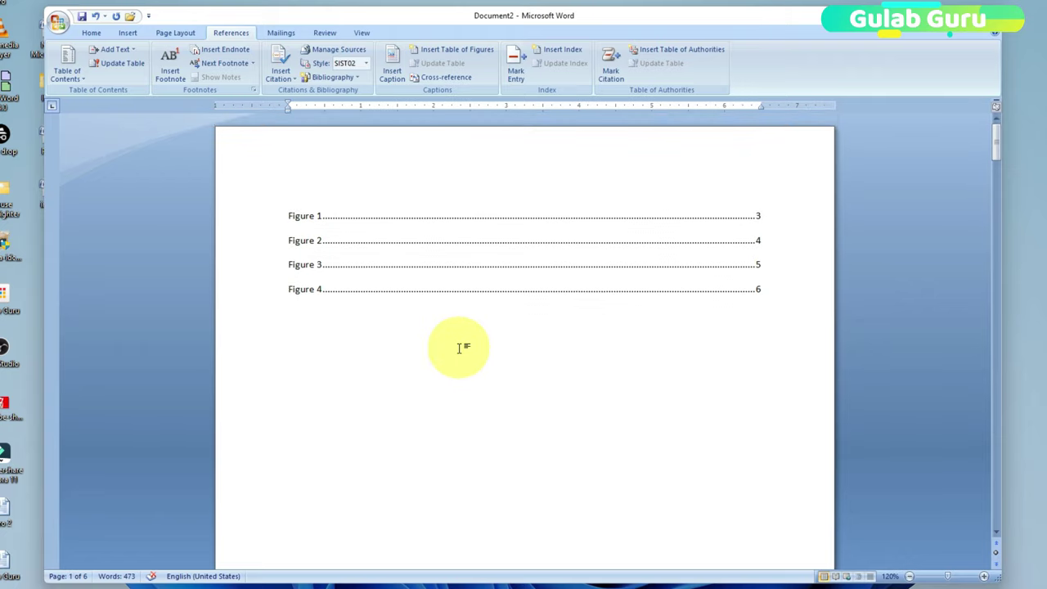
click(424, 289)
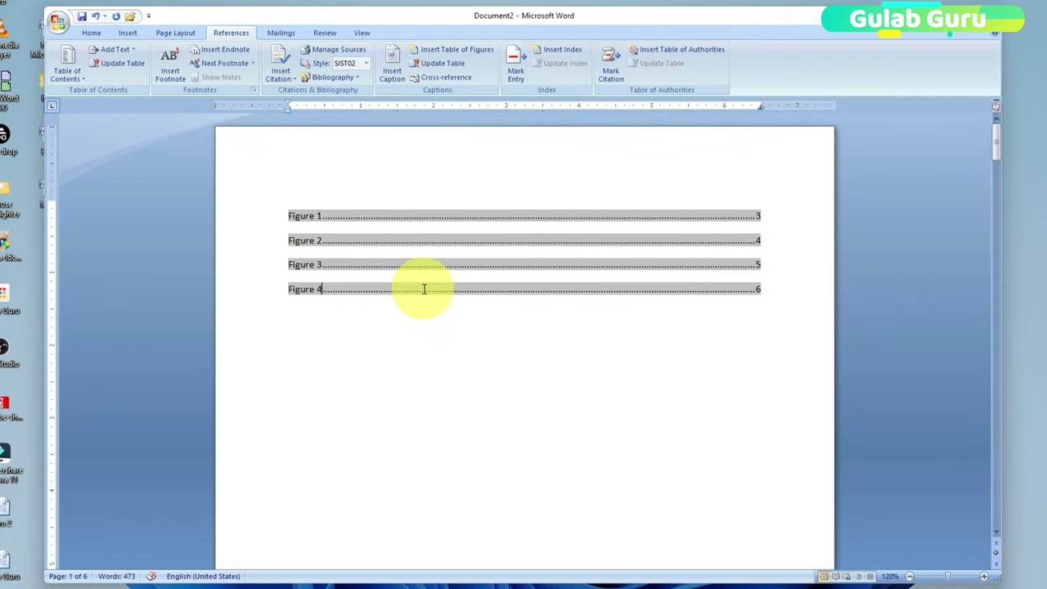
click(451, 62)
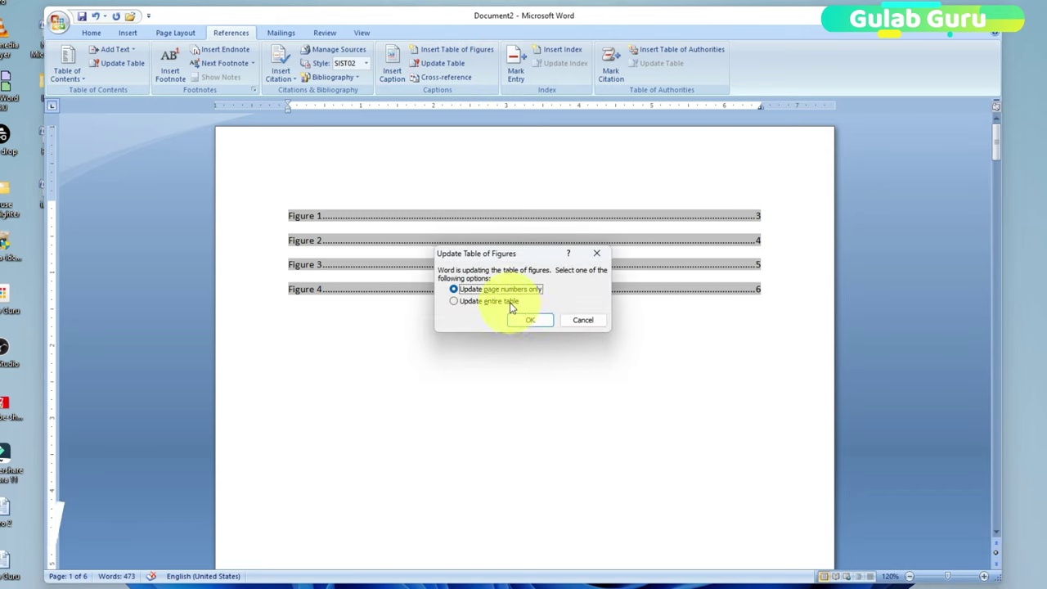
click(454, 301)
click(530, 324)
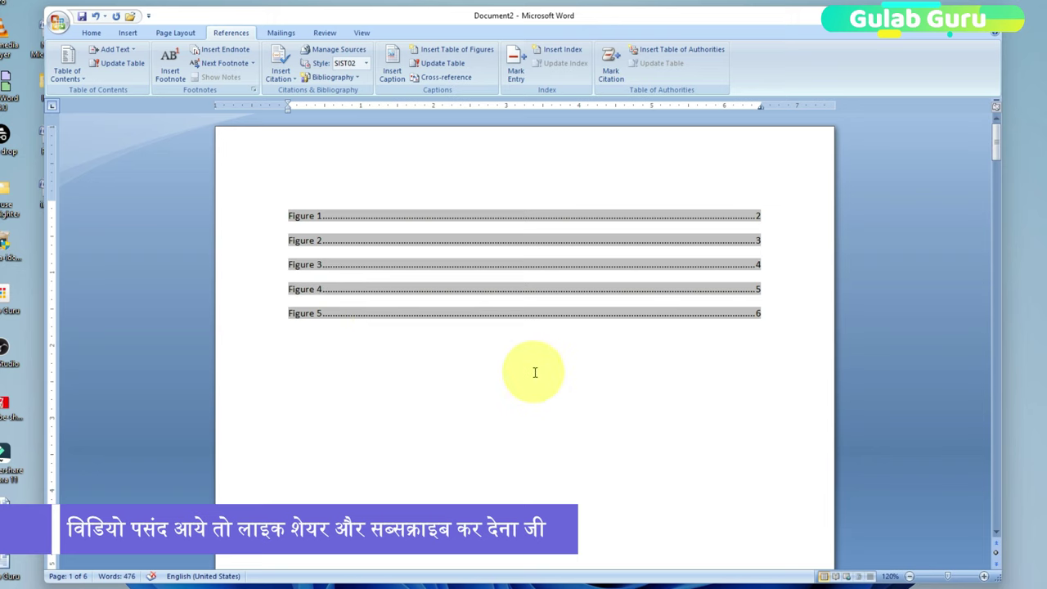
double_click(433, 339)
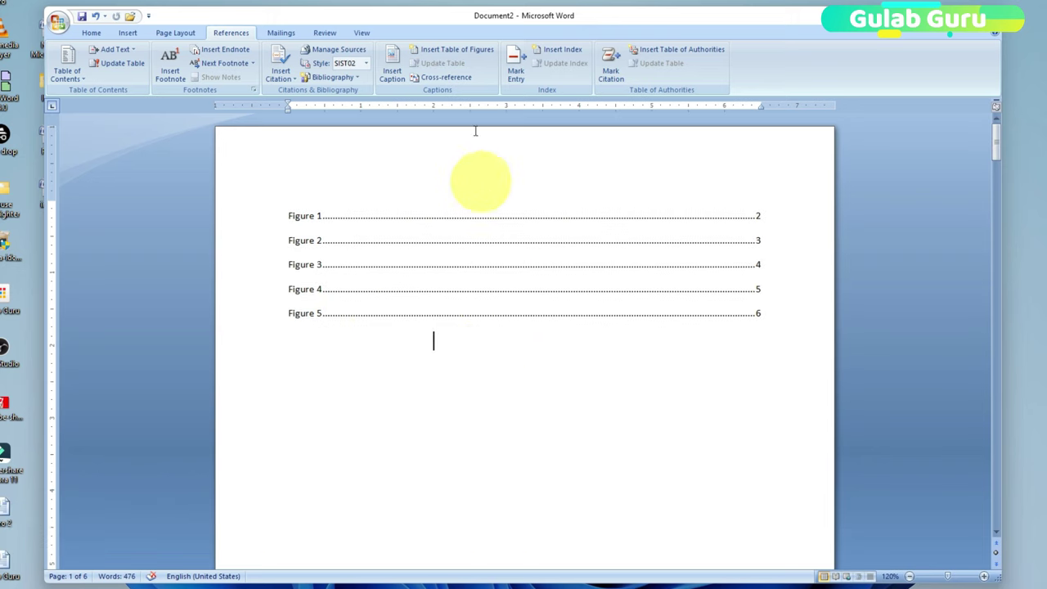
click(454, 50)
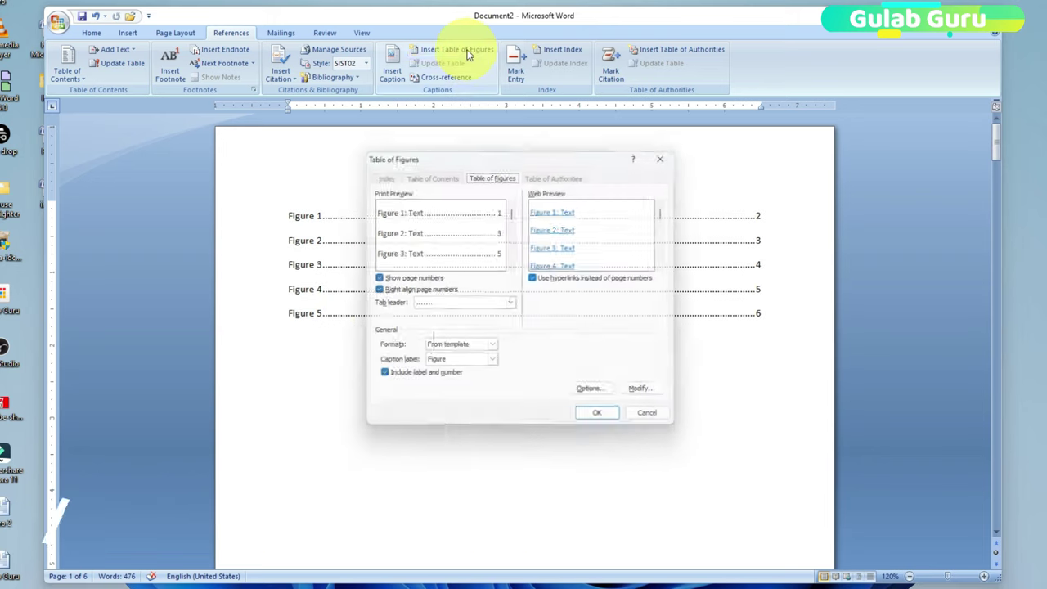
Insert a Table of Figures that lists captions labelled Table
click(493, 365)
click(445, 409)
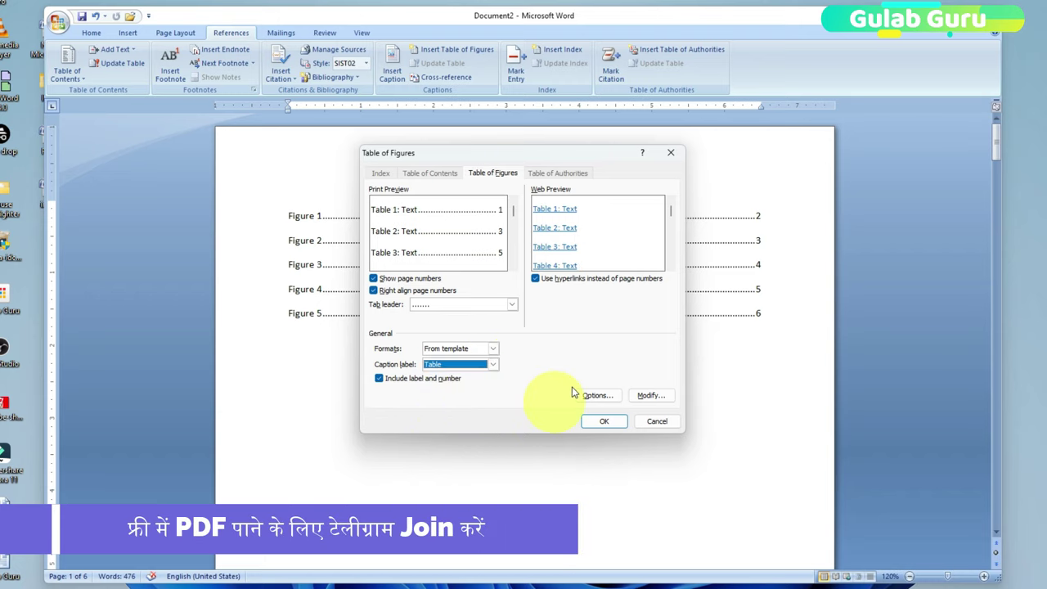
click(606, 425)
scroll(435, 478, down, 3)
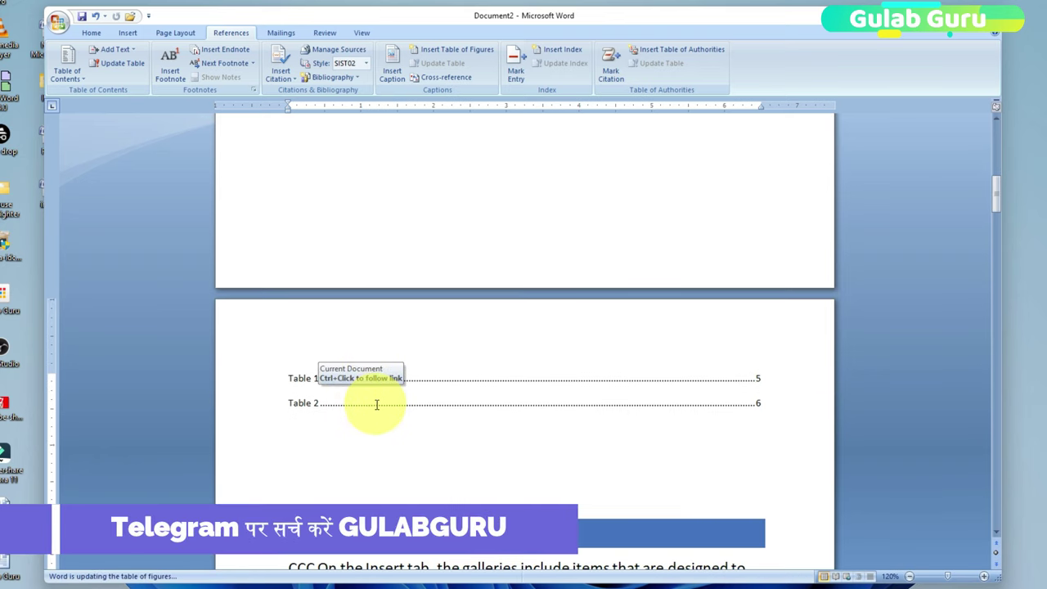
Follow the Table 2 entry to its caption, then return to the list
ctrl+click(377, 406)
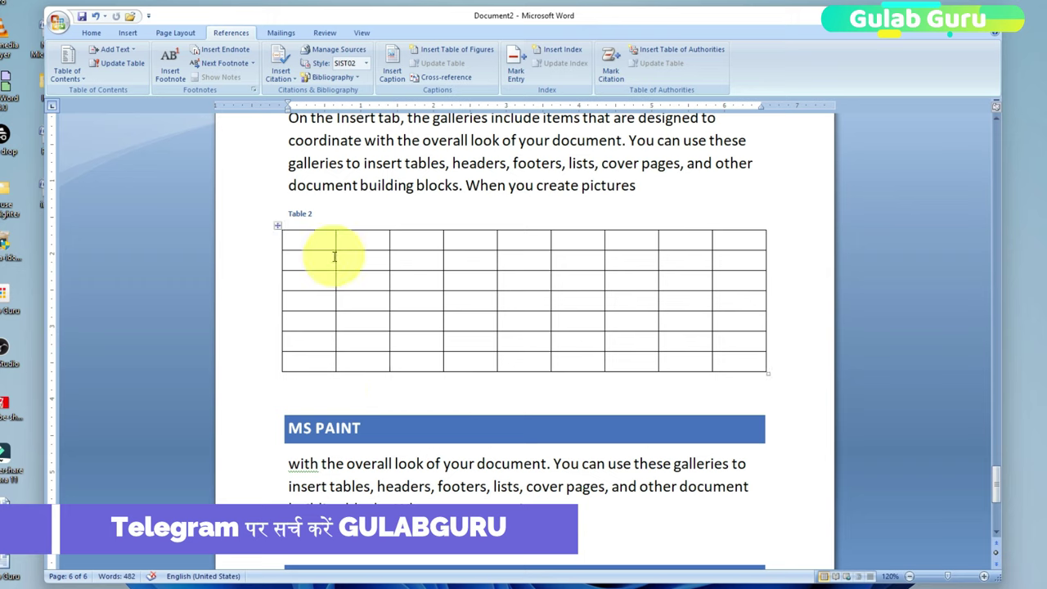
key(alt+Left)
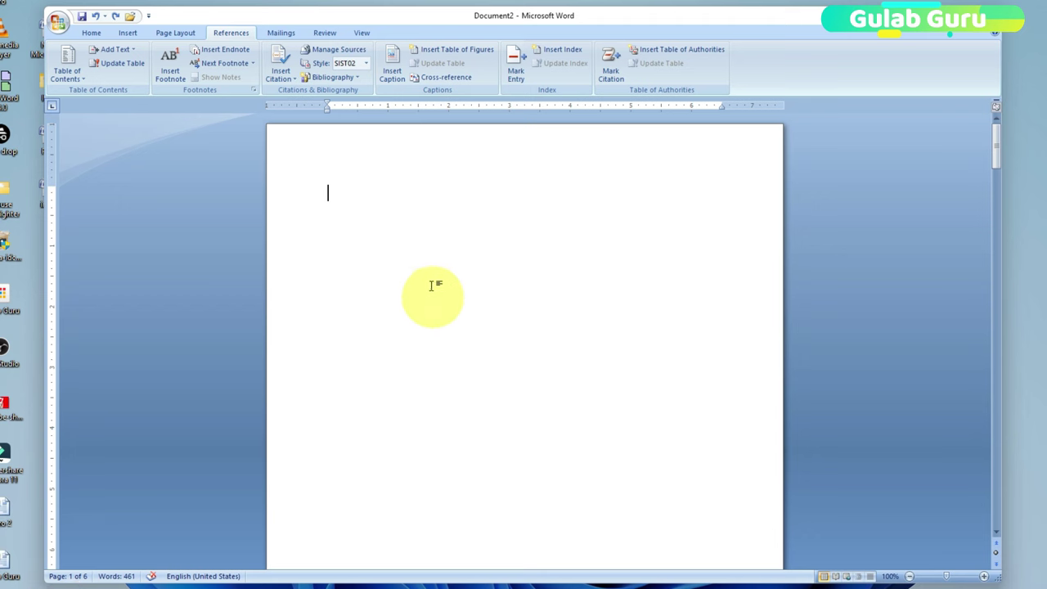
scroll(508, 361, down, 3)
scroll(507, 362, down, 5)
scroll(518, 402, down, 3)
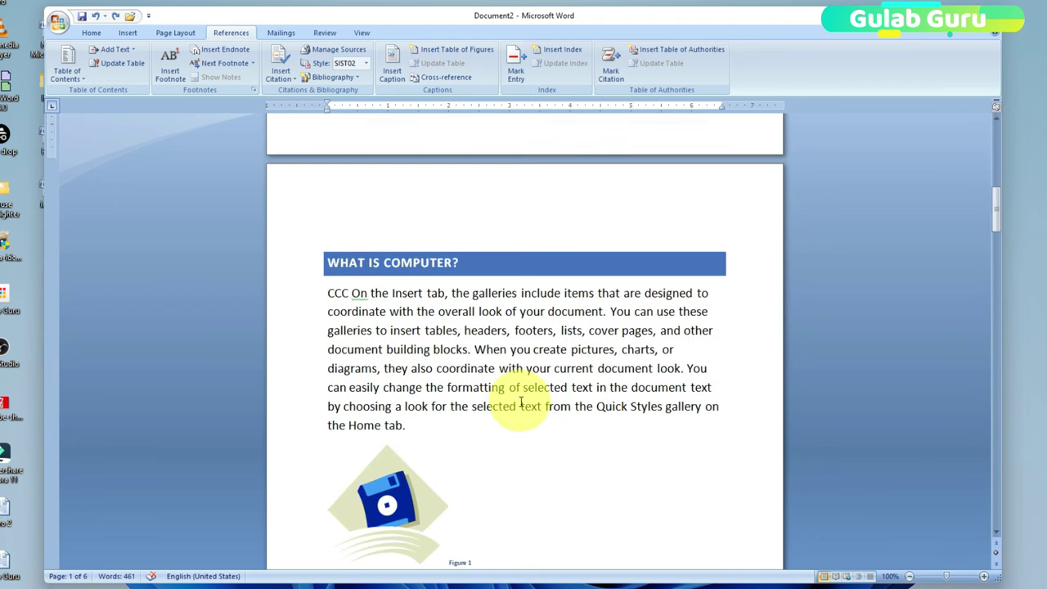
scroll(498, 404, down, 1)
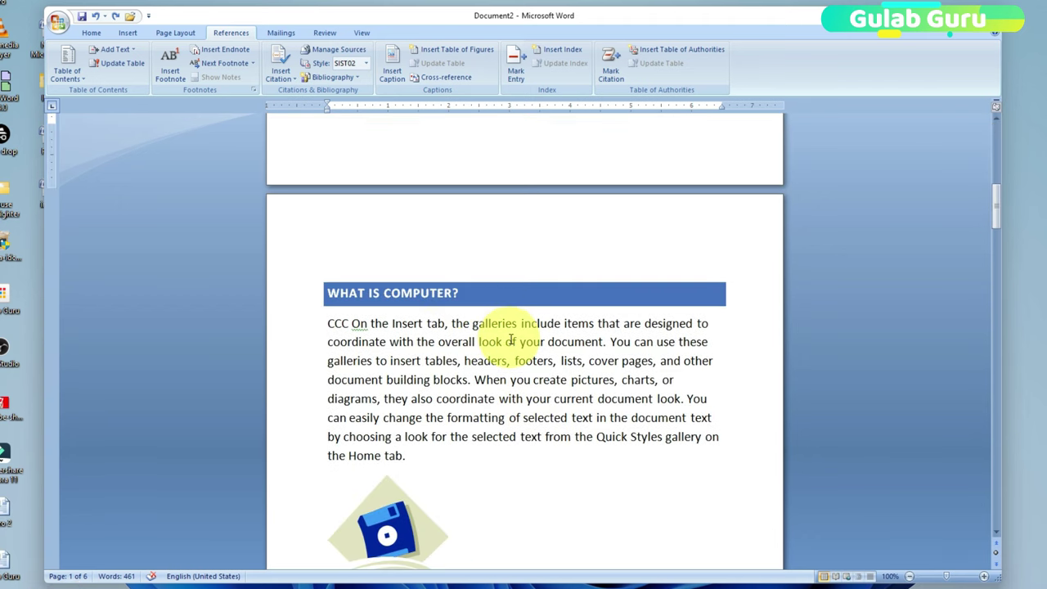
Open the Cross-reference dialog and set the reference type to Figure
scroll(510, 341, up, 2)
scroll(515, 338, up, 3)
scroll(515, 339, up, 6)
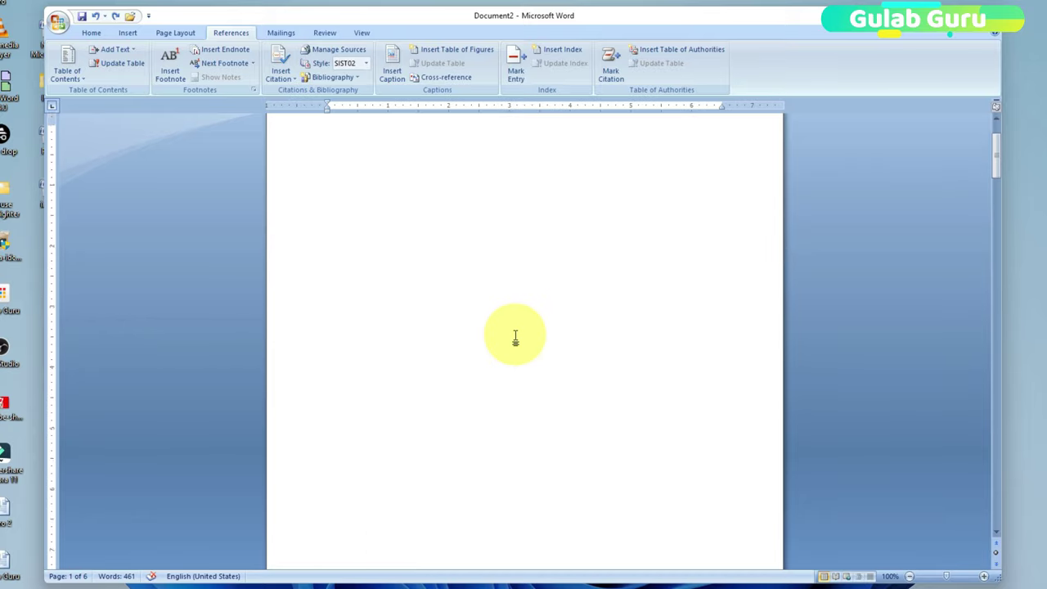
scroll(515, 338, up, 1)
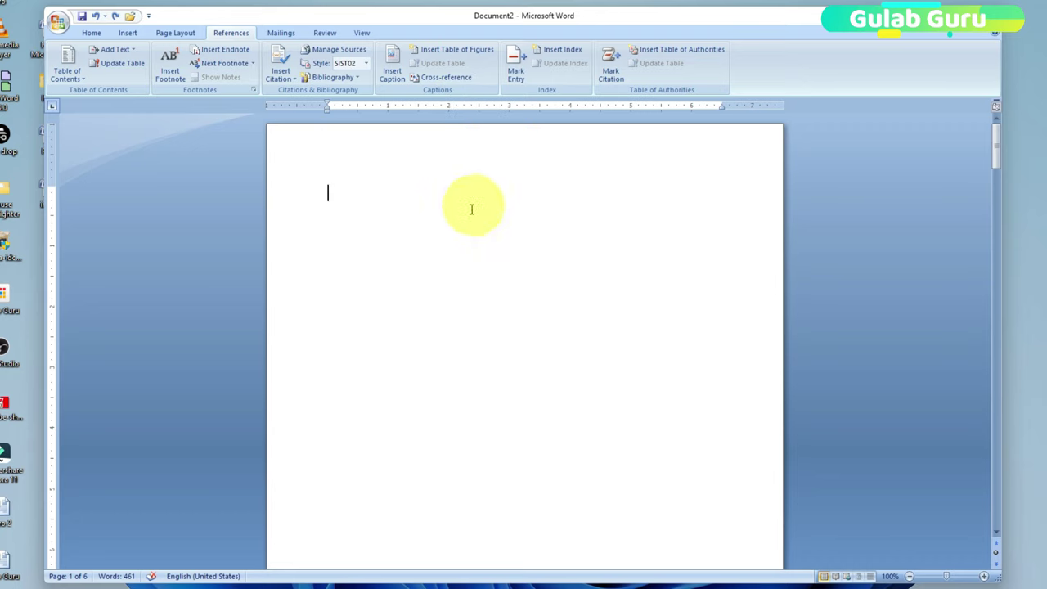
click(458, 80)
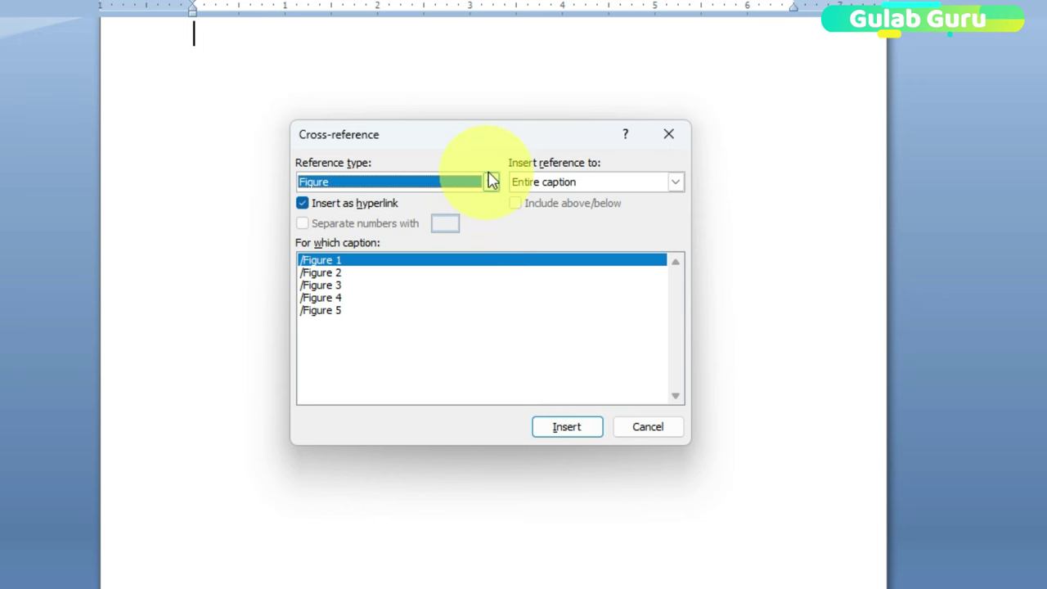
click(521, 221)
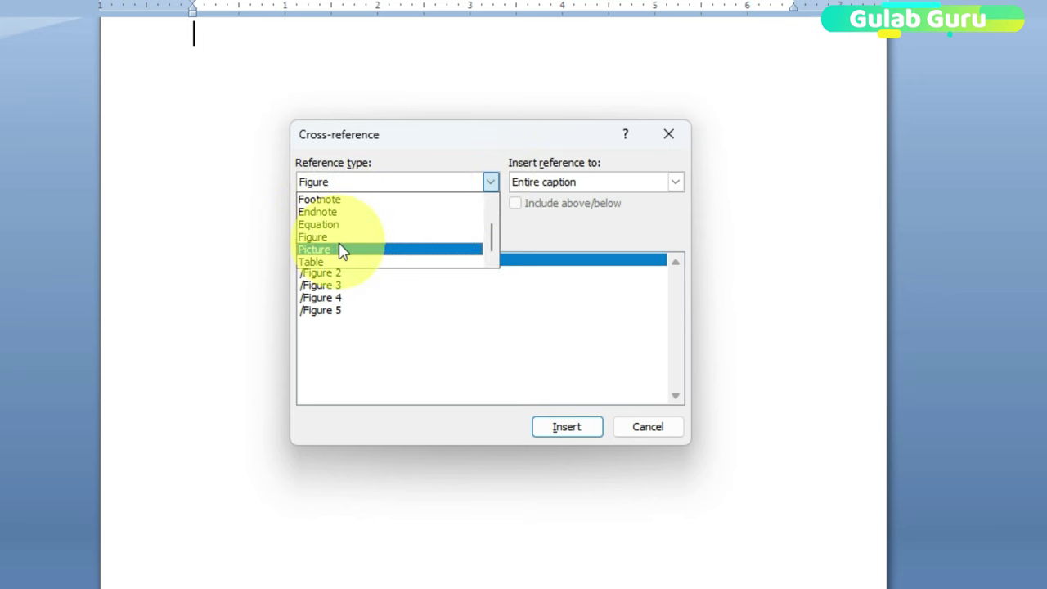
scroll(329, 238, up, 1)
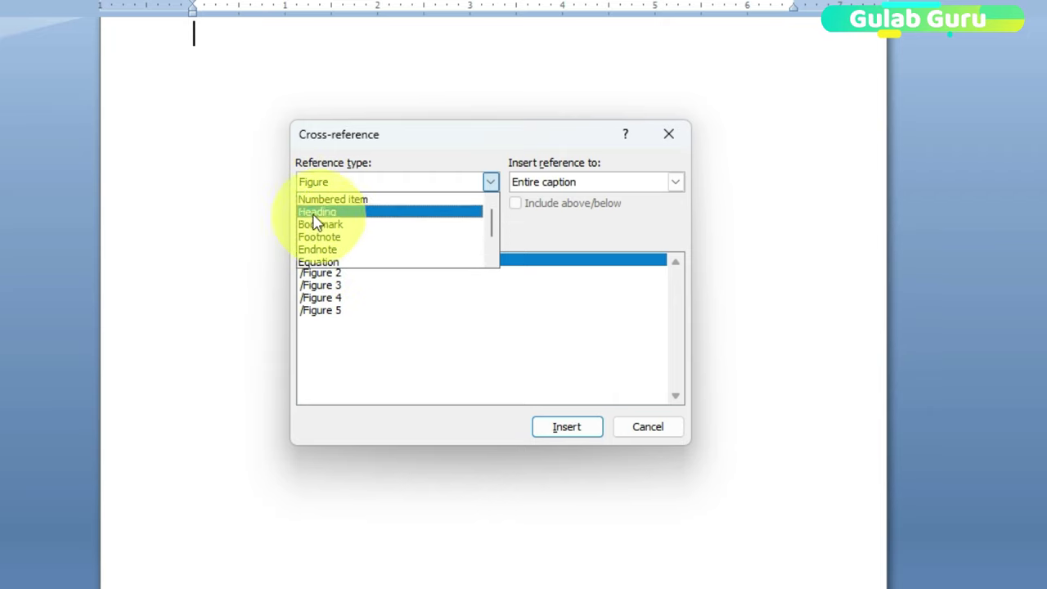
scroll(432, 222, down, 1)
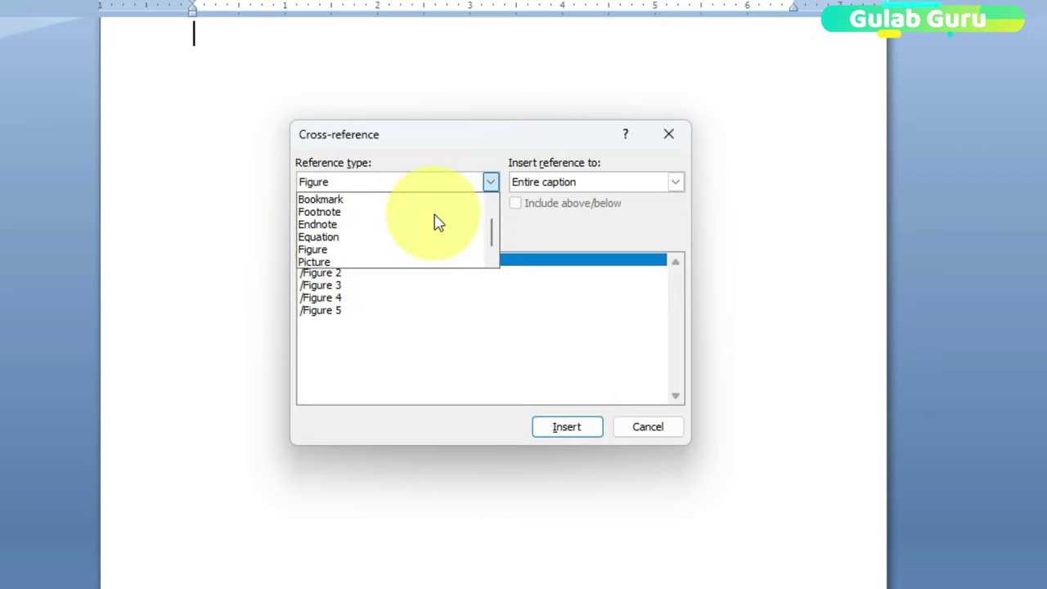
click(317, 237)
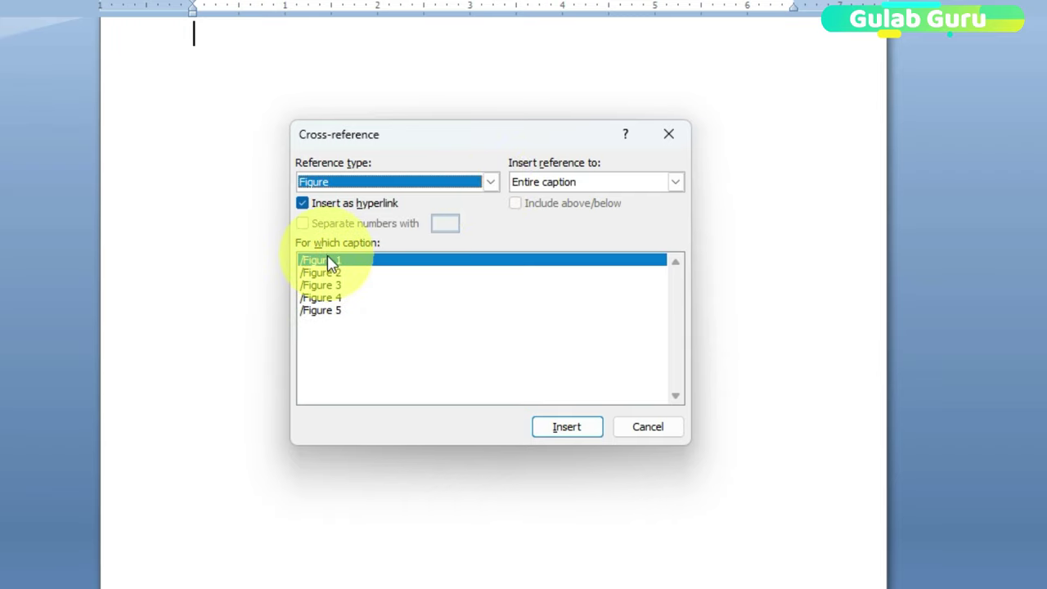
Insert cross-references to Figures 1, 2, 3 and 5 on the blank page, then close the dialog
click(313, 100)
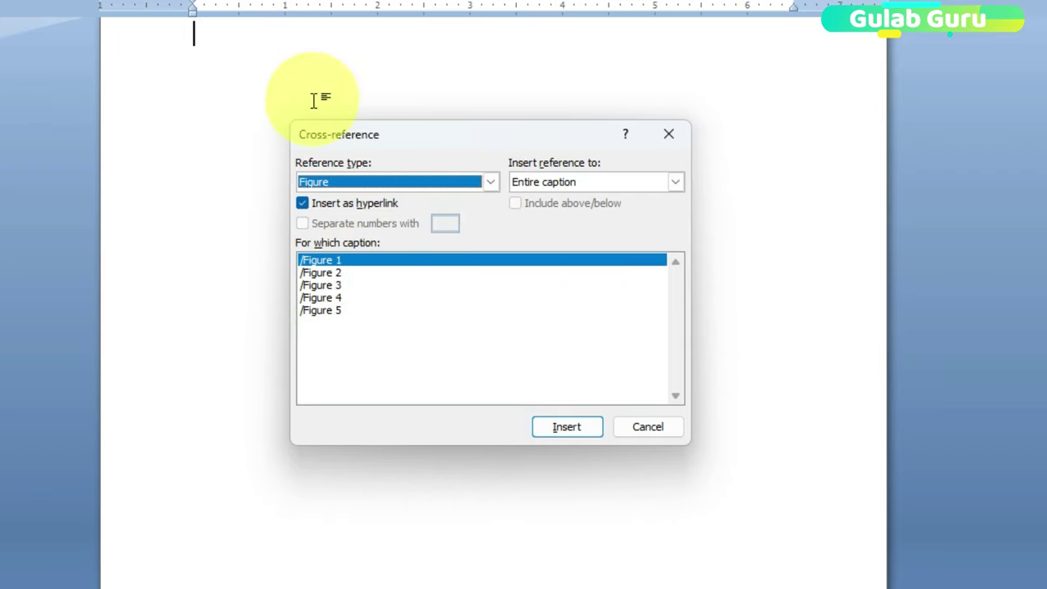
click(567, 426)
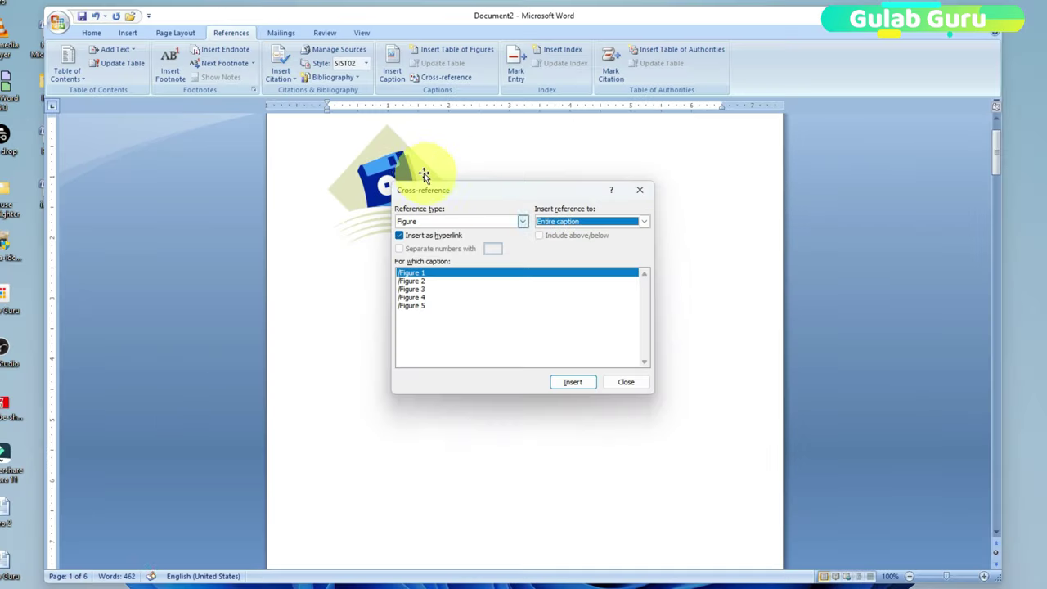
click(423, 282)
click(575, 384)
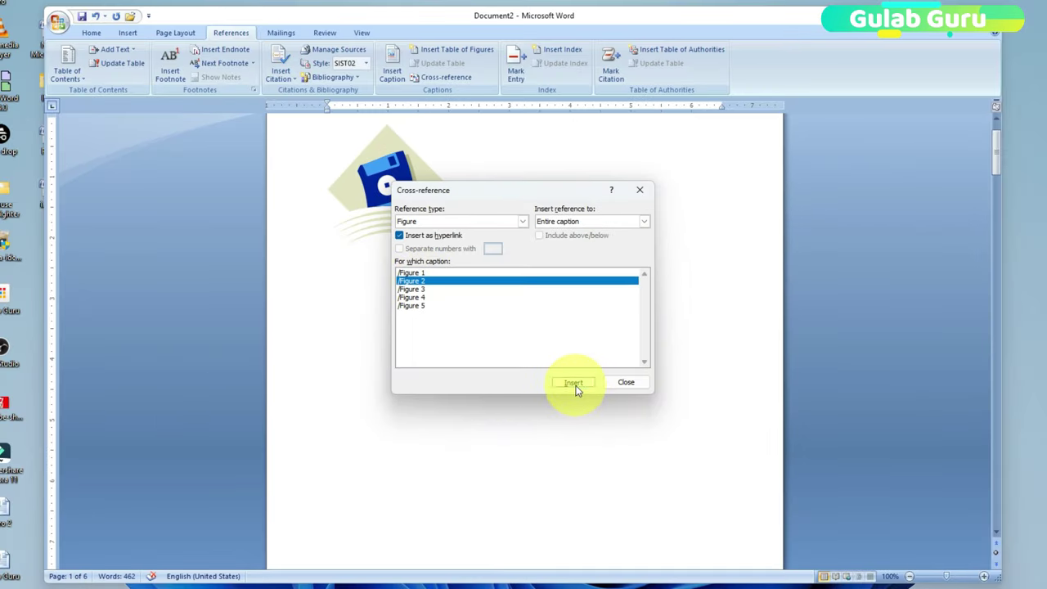
click(417, 290)
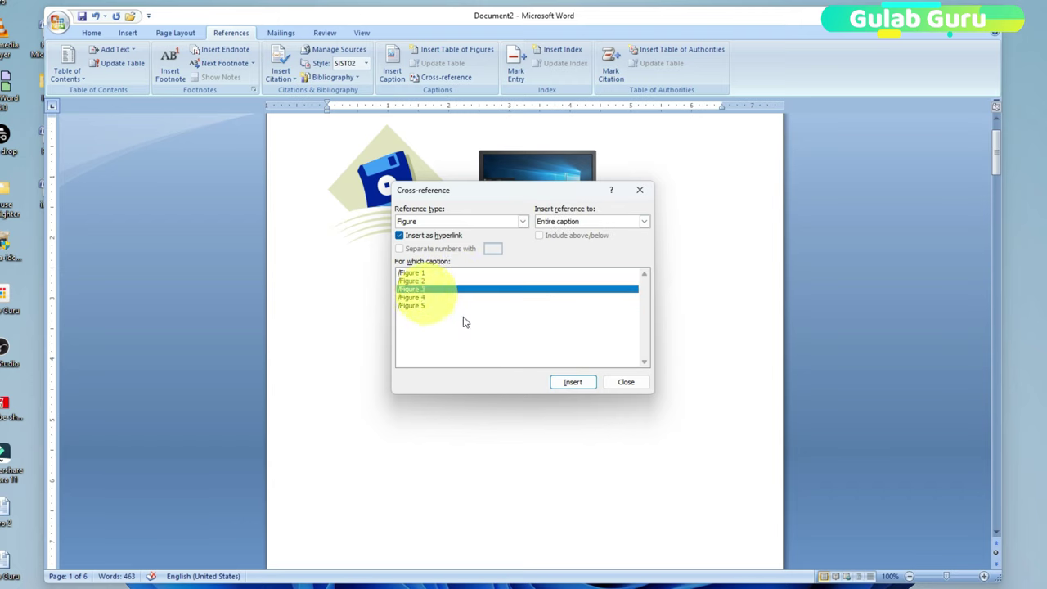
click(568, 385)
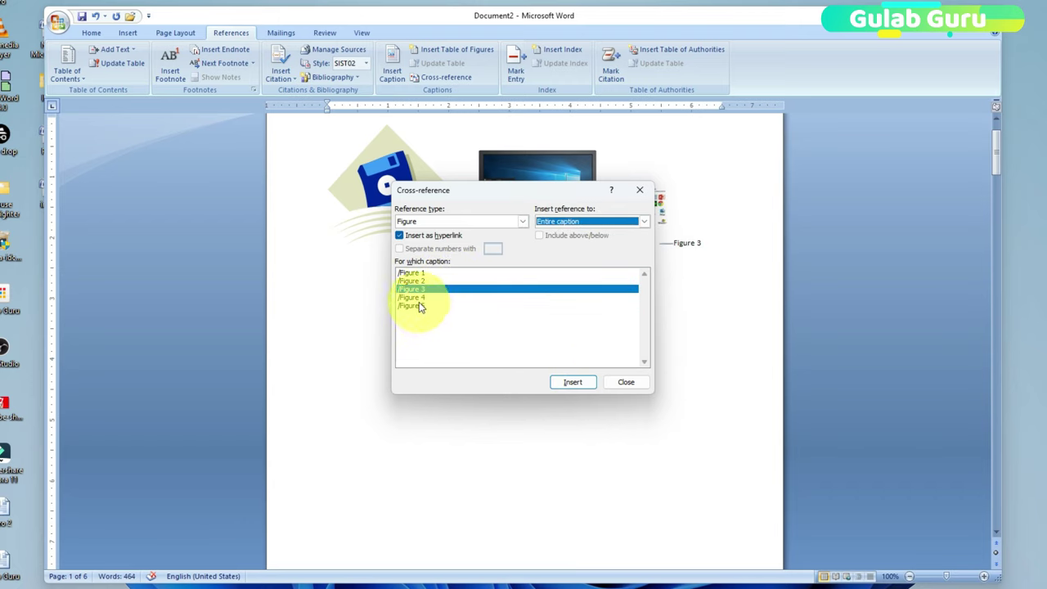
click(419, 306)
click(573, 384)
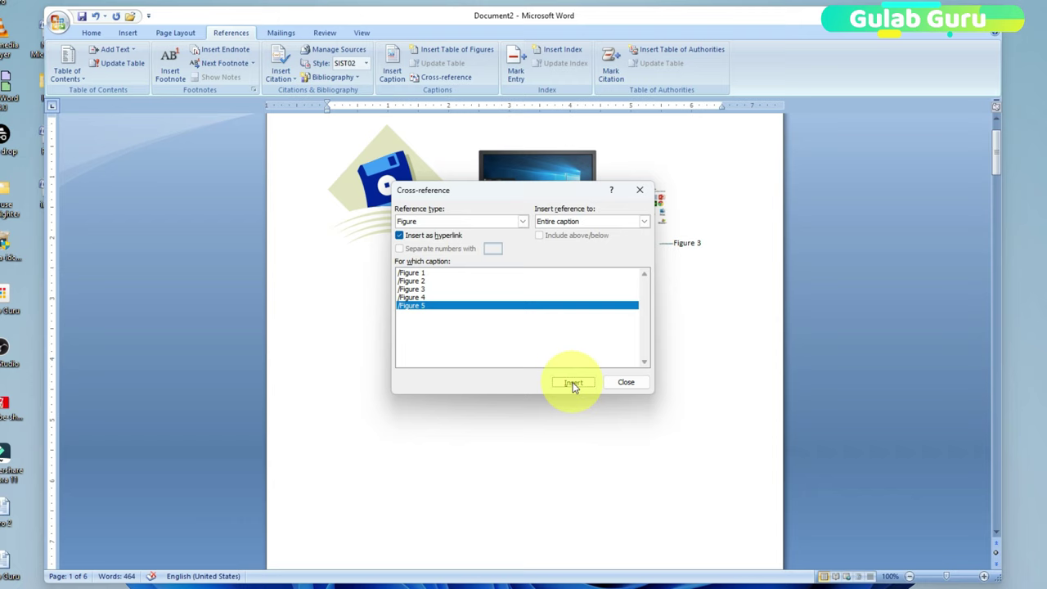
click(642, 190)
scroll(573, 299, up, 3)
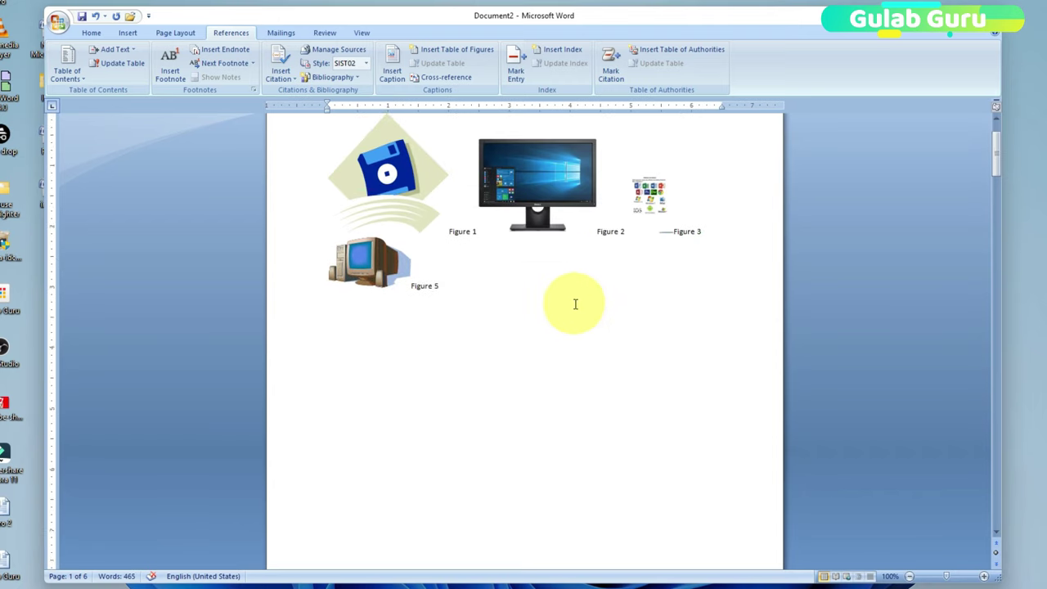
scroll(575, 306, up, 2)
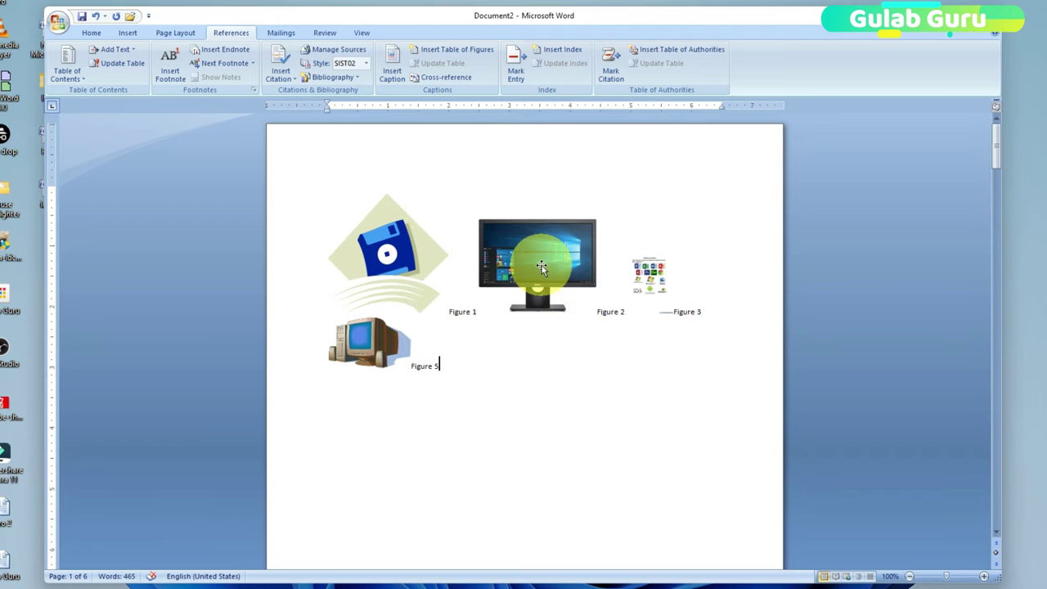
click(605, 313)
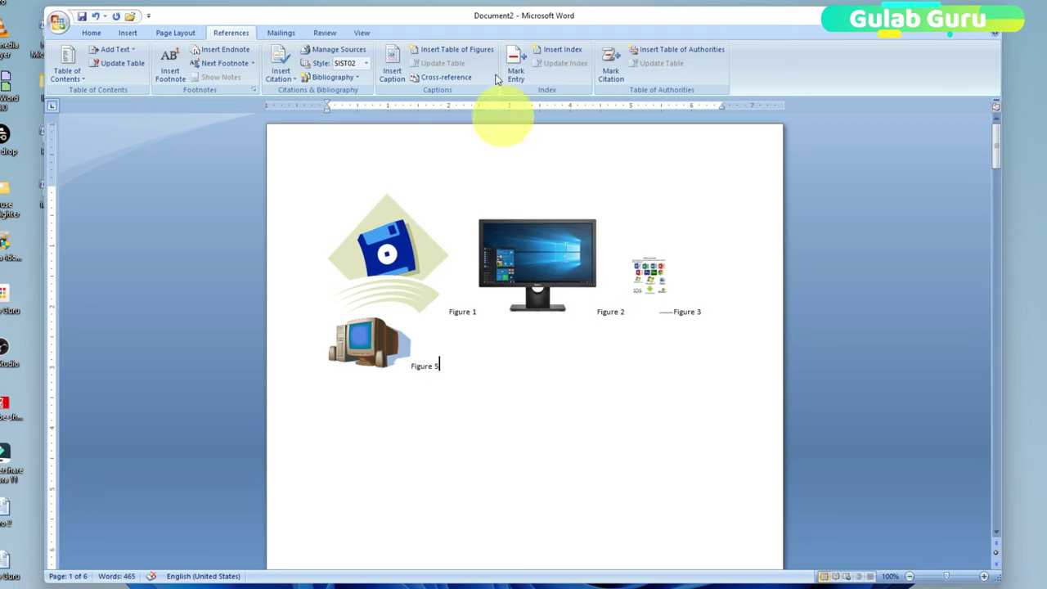
click(452, 77)
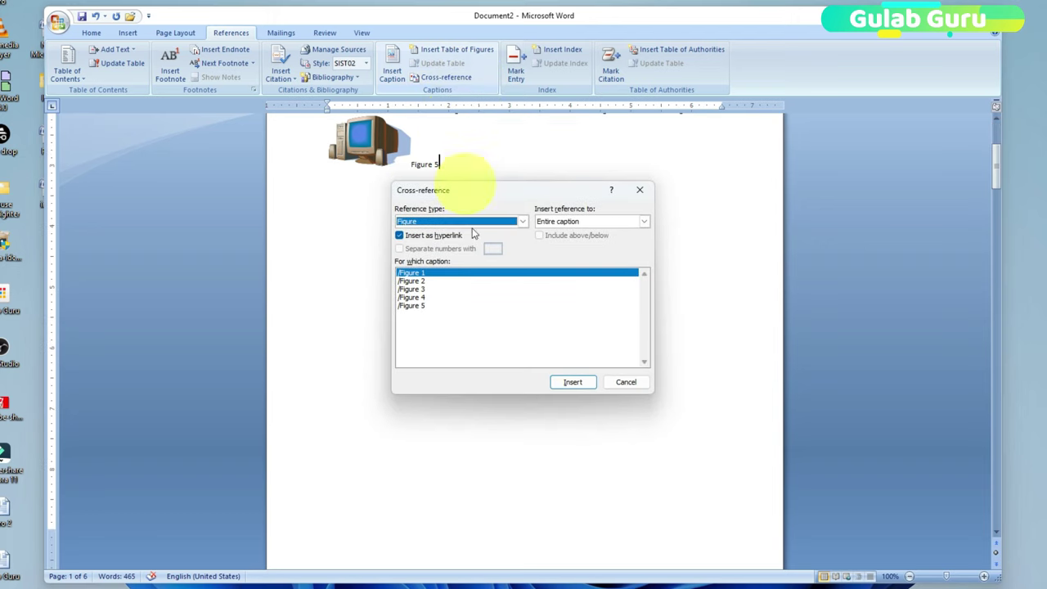
click(522, 222)
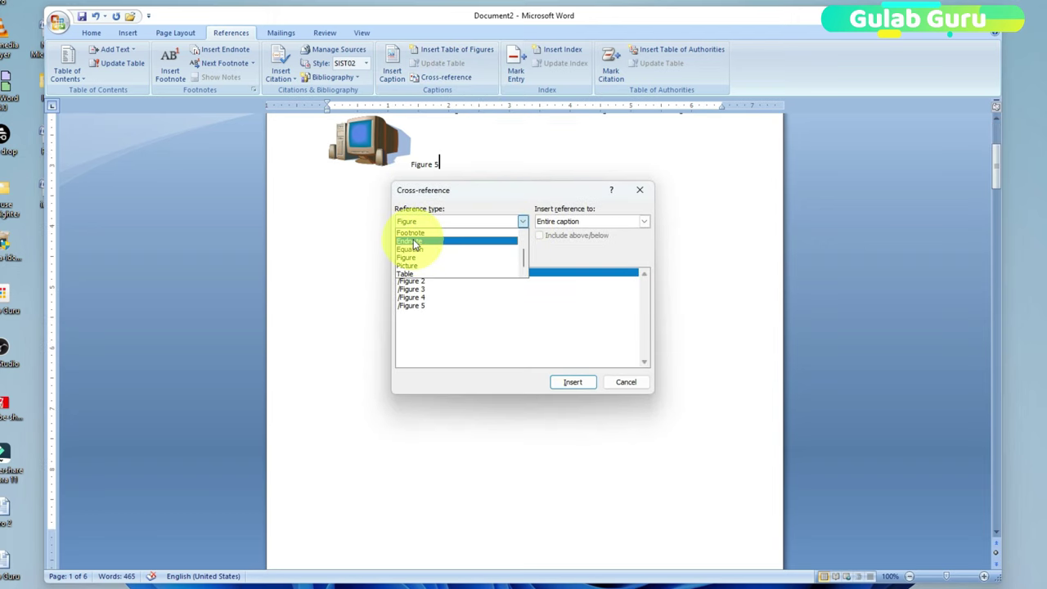
scroll(414, 245, up, 1)
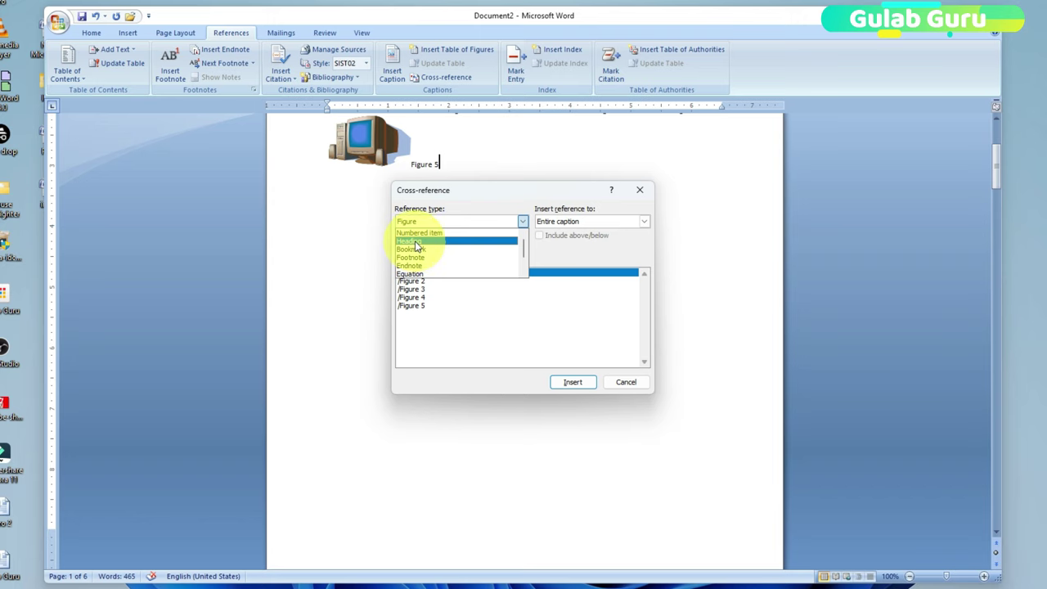
click(416, 241)
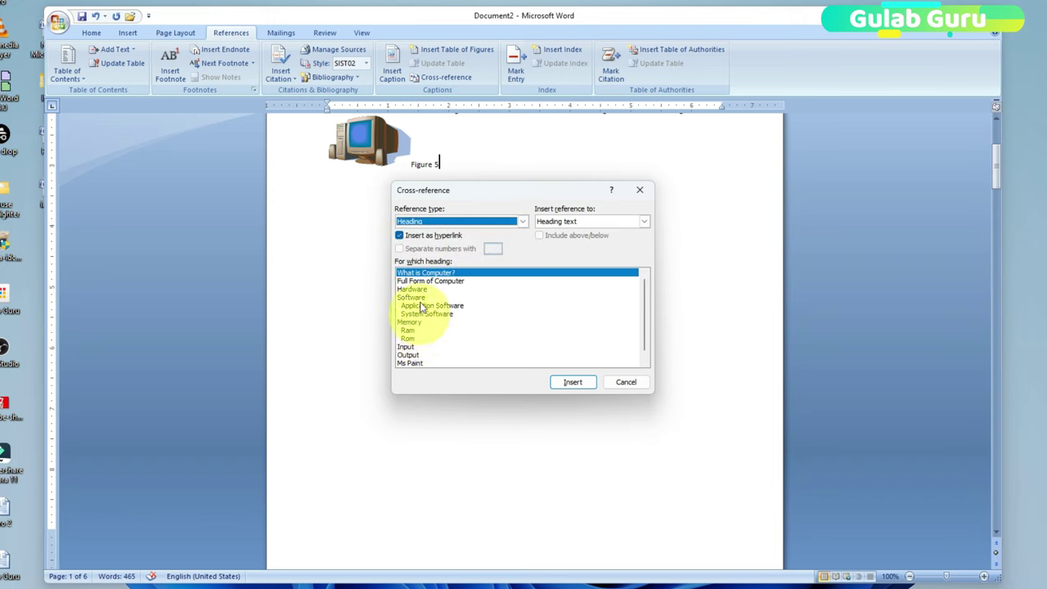
click(521, 222)
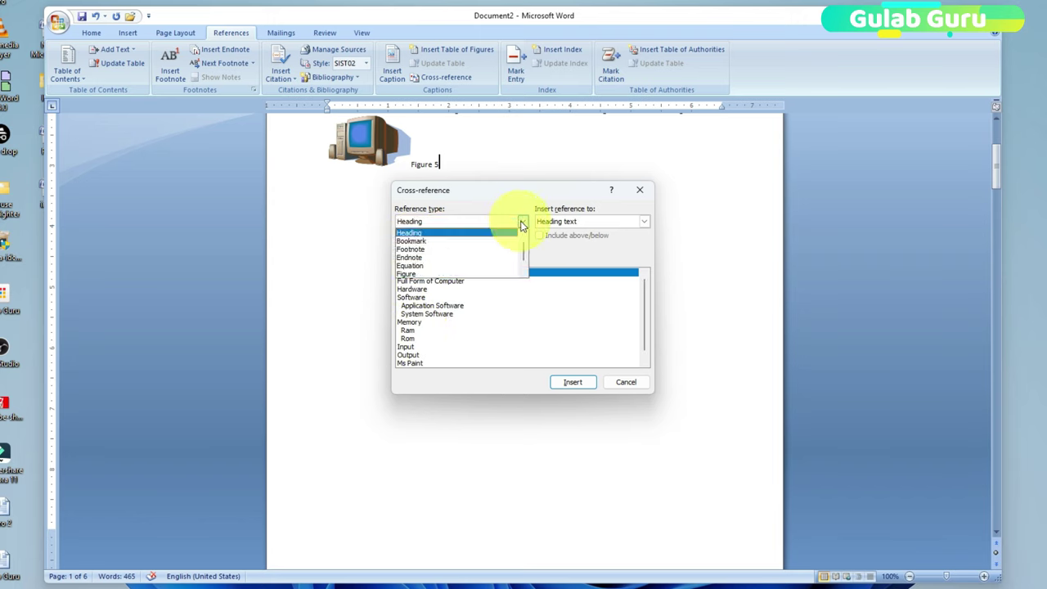
scroll(405, 269, down, 1)
click(403, 273)
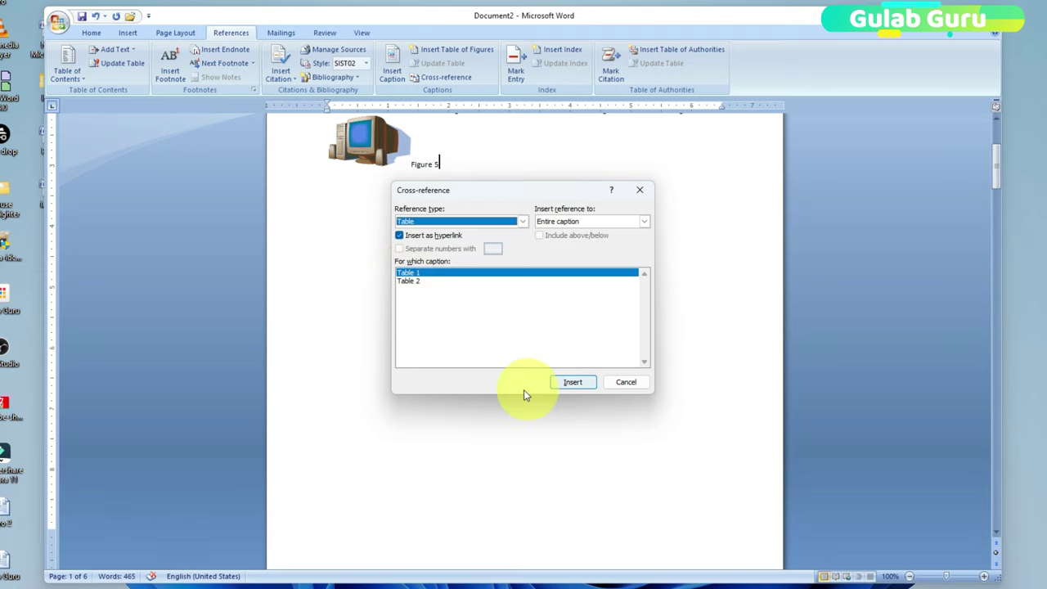
click(625, 383)
scroll(502, 229, up, 5)
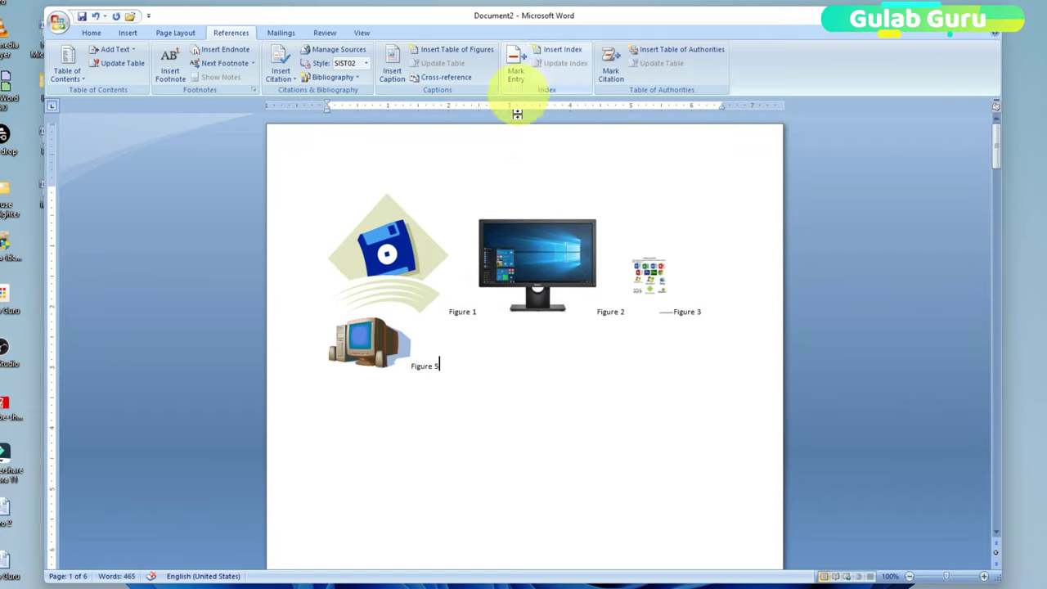
Undo the figure cross-references and return to the WHAT IS COMPUTER? section with Figure 1
key(ctrl+z)
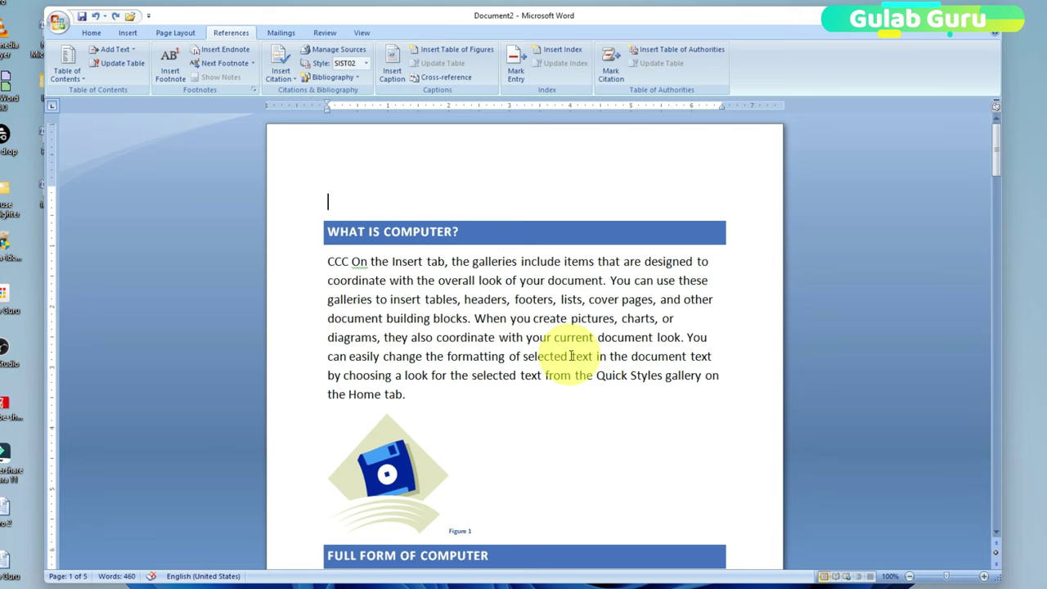
scroll(556, 356, down, 1)
scroll(570, 356, down, 3)
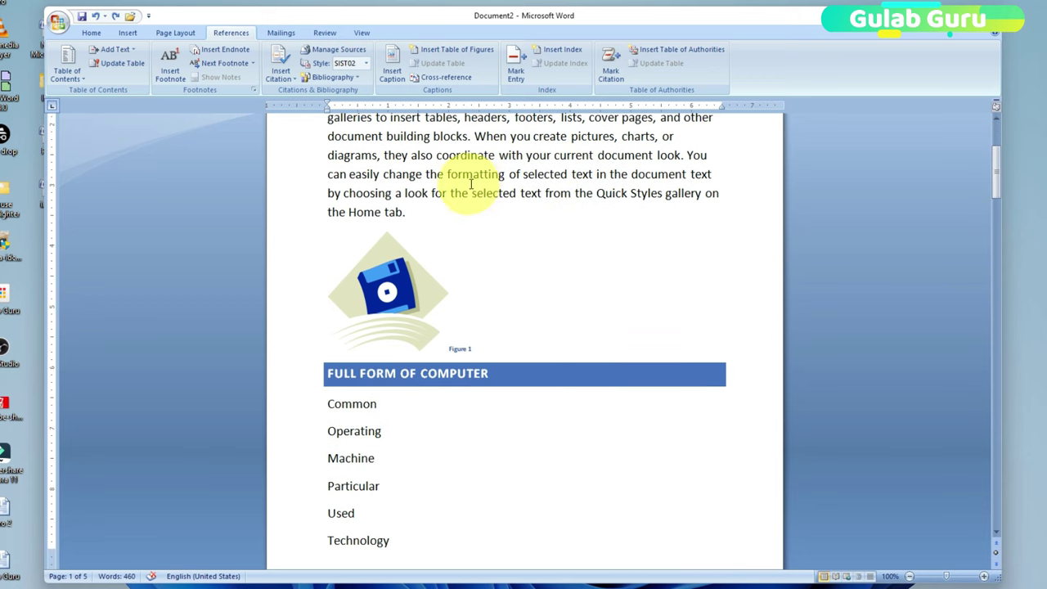
scroll(535, 259, down, 1)
scroll(558, 275, down, 2)
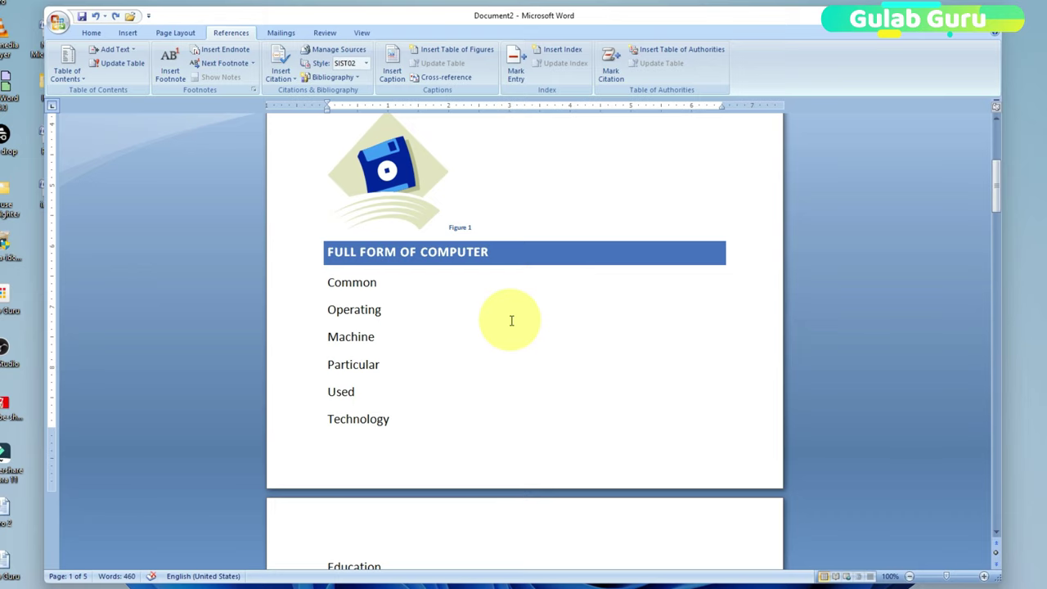
scroll(511, 321, down, 1)
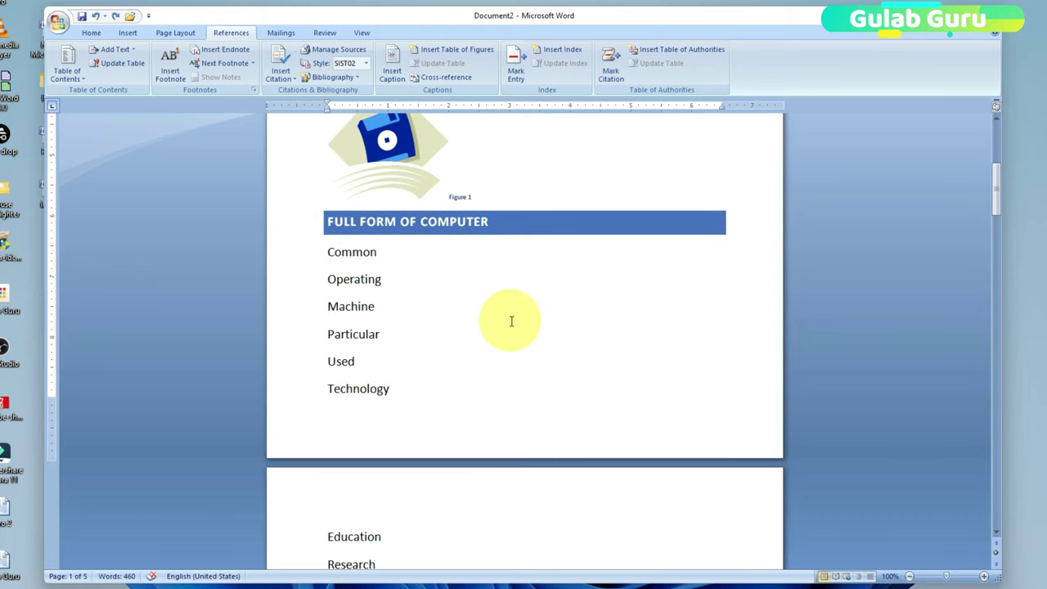
scroll(524, 324, down, 5)
scroll(585, 357, down, 2)
scroll(608, 246, down, 4)
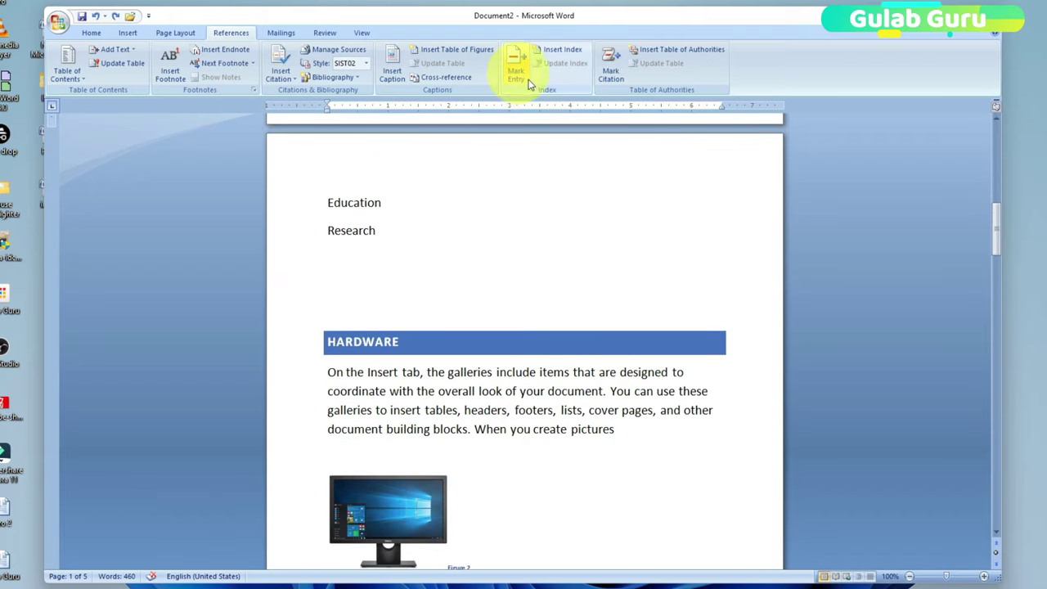
scroll(561, 401, down, 4)
scroll(561, 374, down, 2)
scroll(540, 352, down, 6)
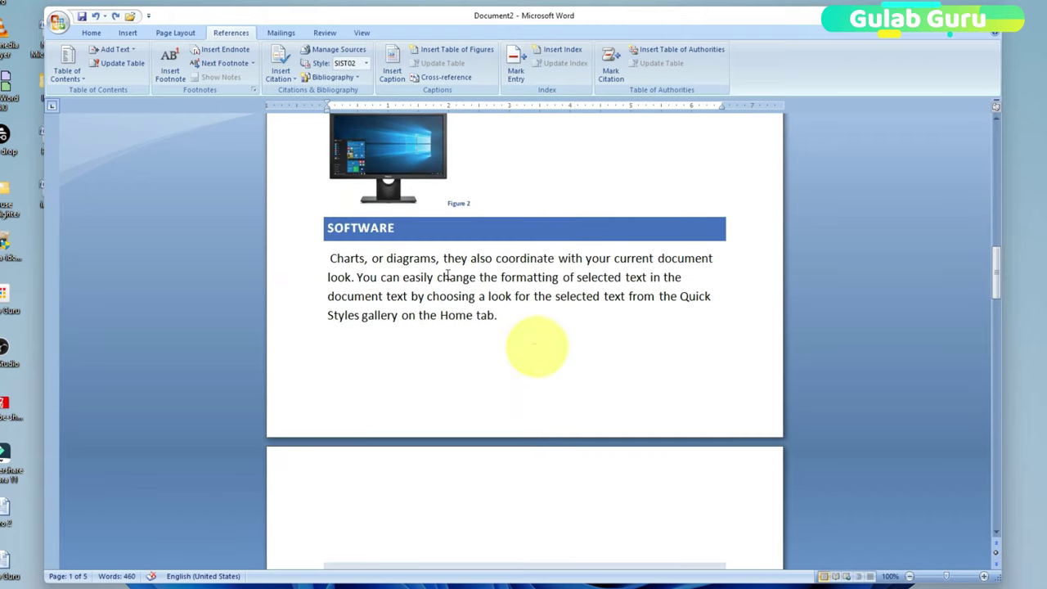
scroll(505, 325, down, 4)
scroll(516, 369, down, 5)
scroll(518, 372, down, 6)
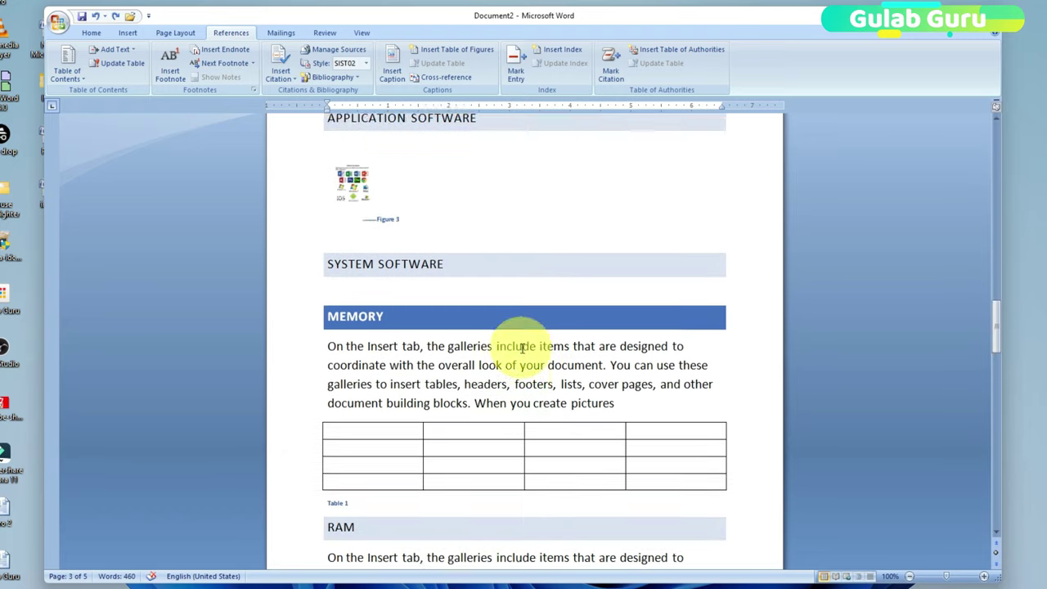
scroll(540, 246, up, 6)
scroll(507, 270, up, 5)
scroll(512, 290, up, 10)
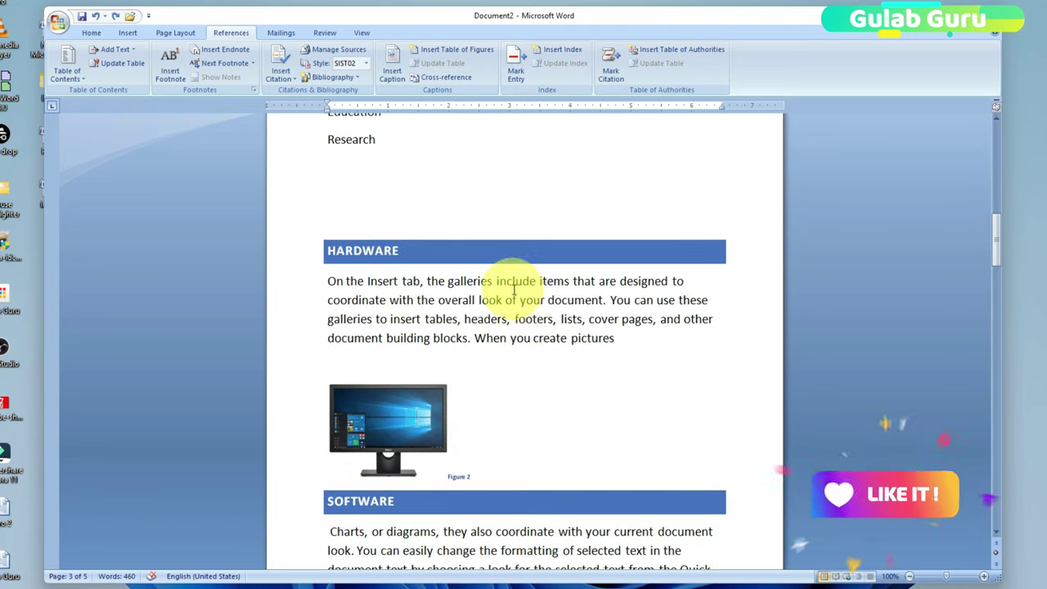
scroll(524, 293, up, 4)
scroll(529, 295, up, 5)
scroll(529, 294, up, 8)
scroll(531, 296, up, 4)
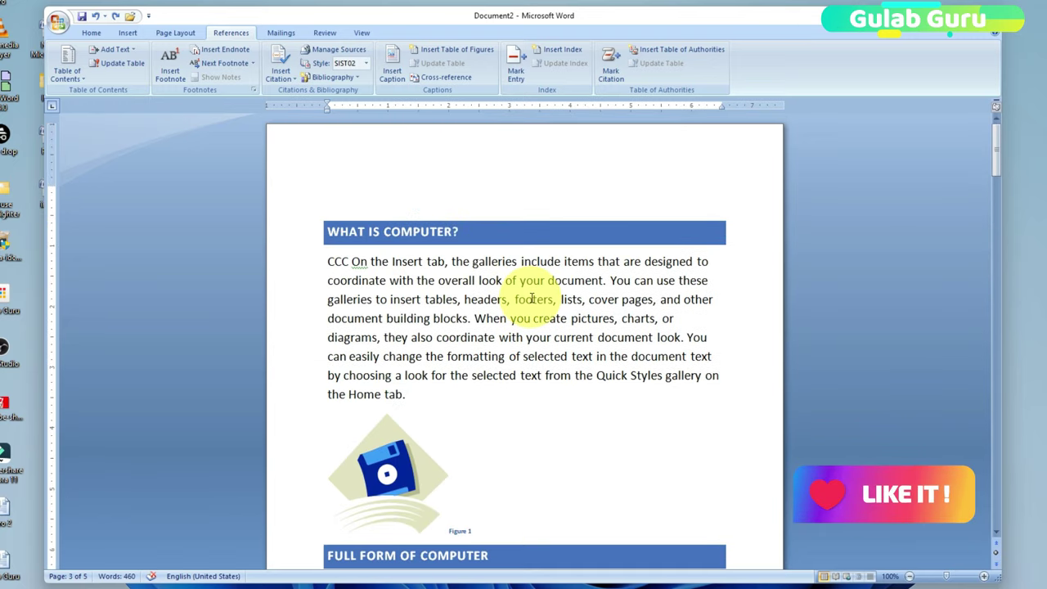
Mark the word 'document' in the first paragraph as an index entry
drag(548, 280, 603, 281)
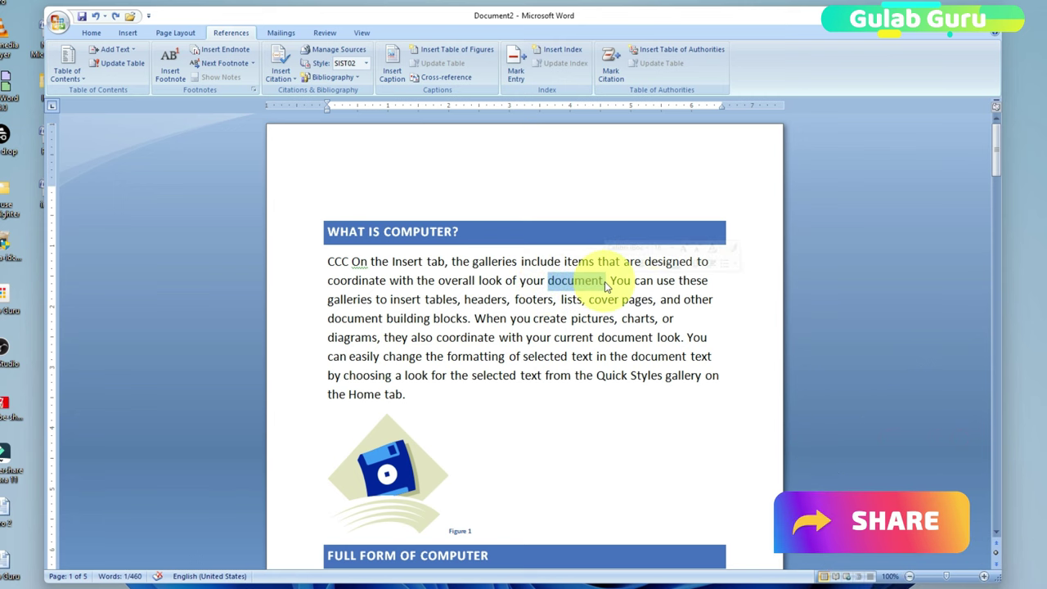
click(516, 66)
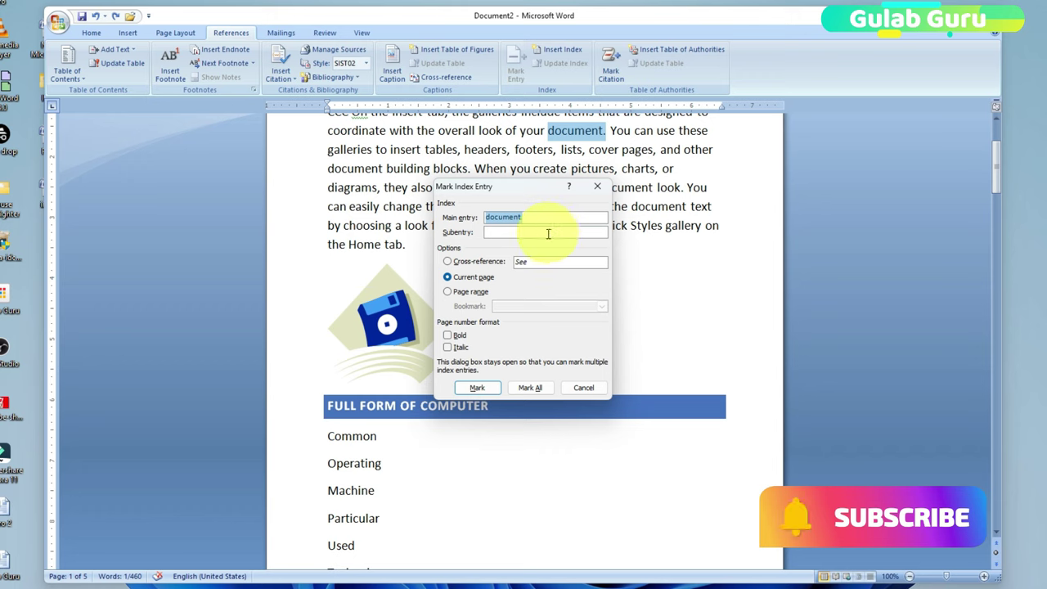
click(478, 388)
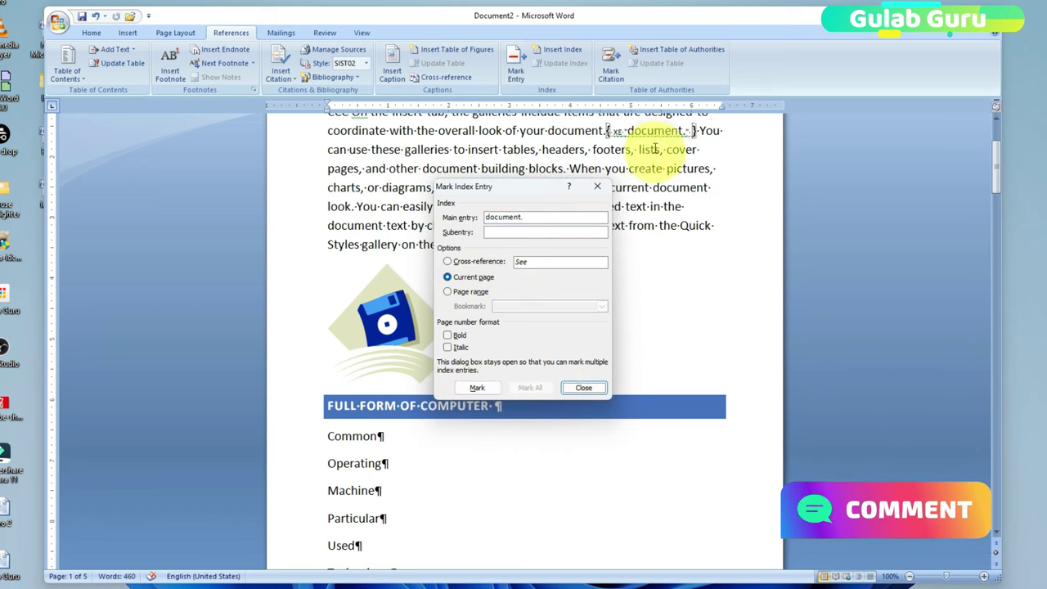
click(583, 389)
Mark all occurrences of 'the galleries' from the HARDWARE paragraph for the index
scroll(687, 262, up, 2)
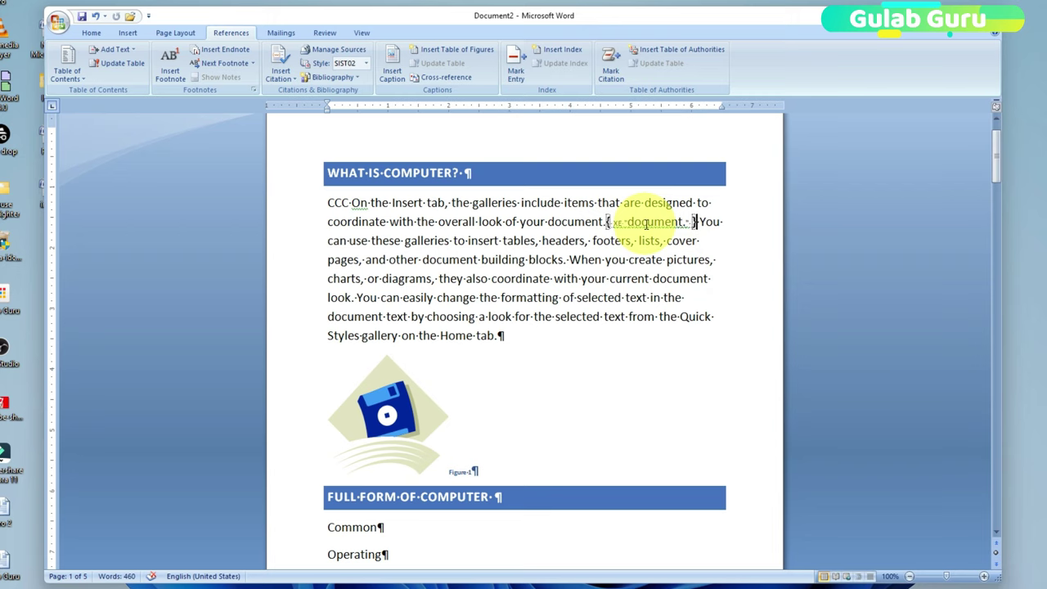
scroll(646, 229, down, 1)
scroll(642, 243, down, 3)
scroll(643, 242, down, 2)
scroll(642, 248, down, 3)
scroll(642, 248, down, 3)
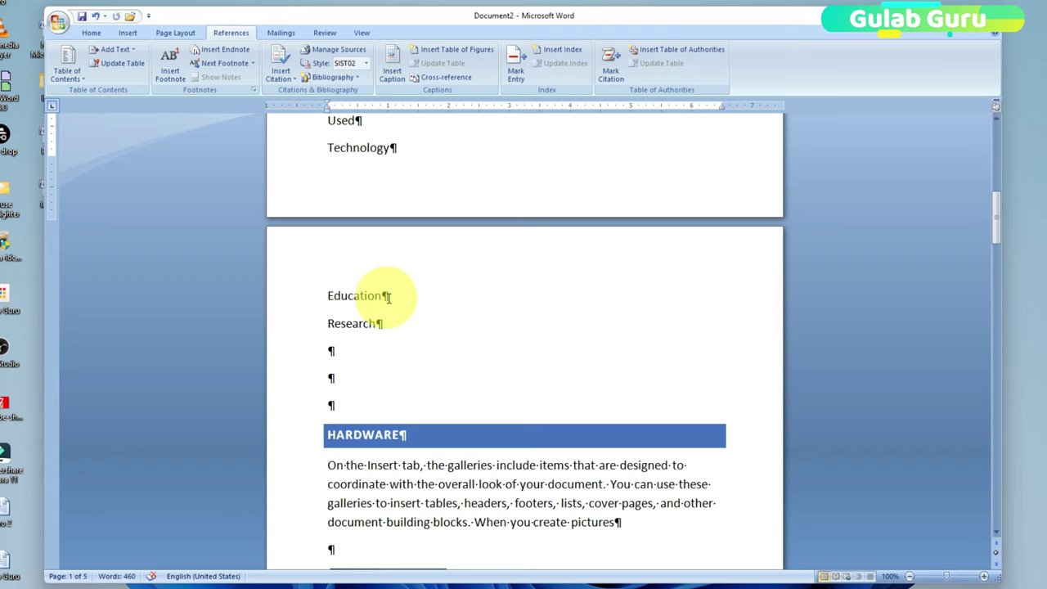
scroll(437, 343, down, 3)
scroll(439, 341, up, 3)
scroll(441, 335, down, 3)
scroll(560, 333, down, 1)
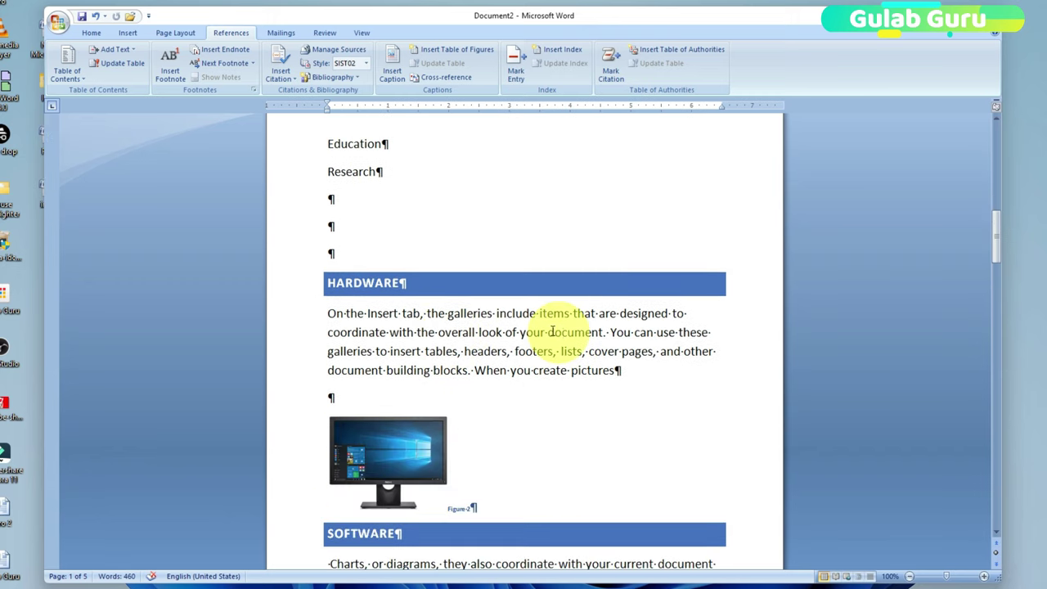
click(458, 317)
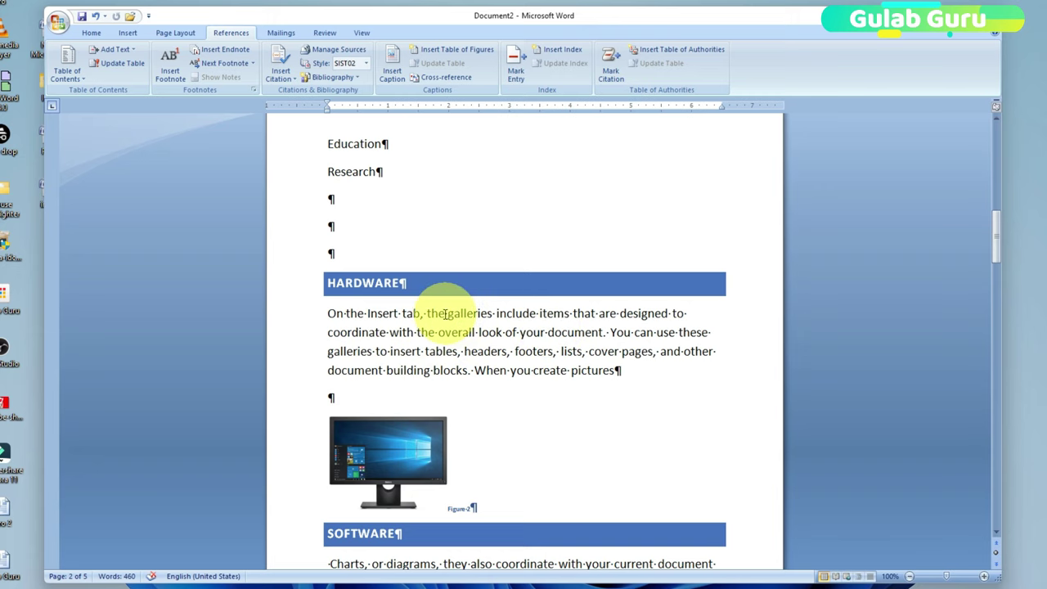
drag(426, 313, 493, 317)
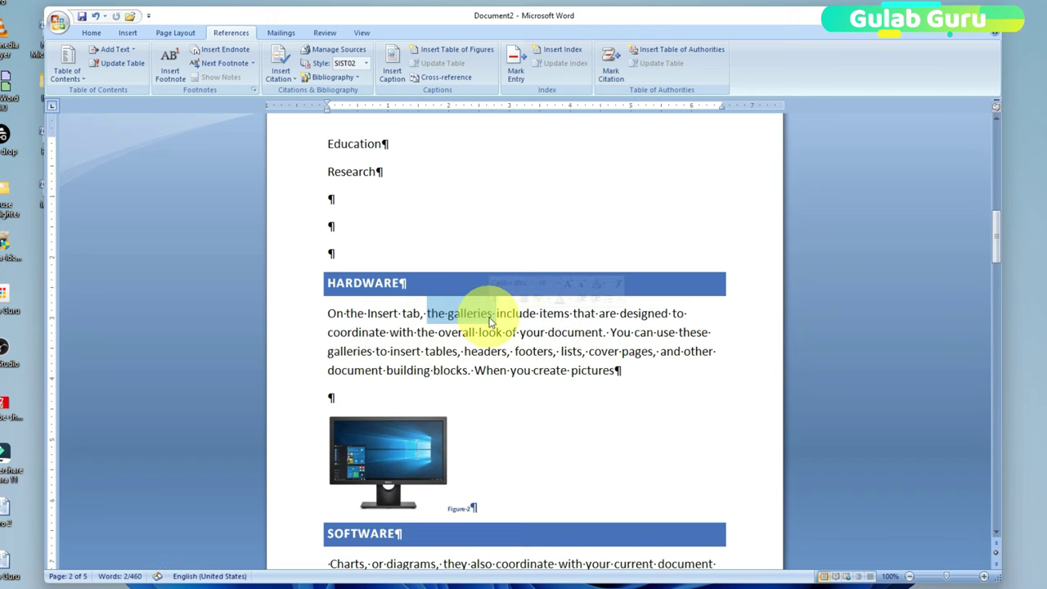
click(515, 62)
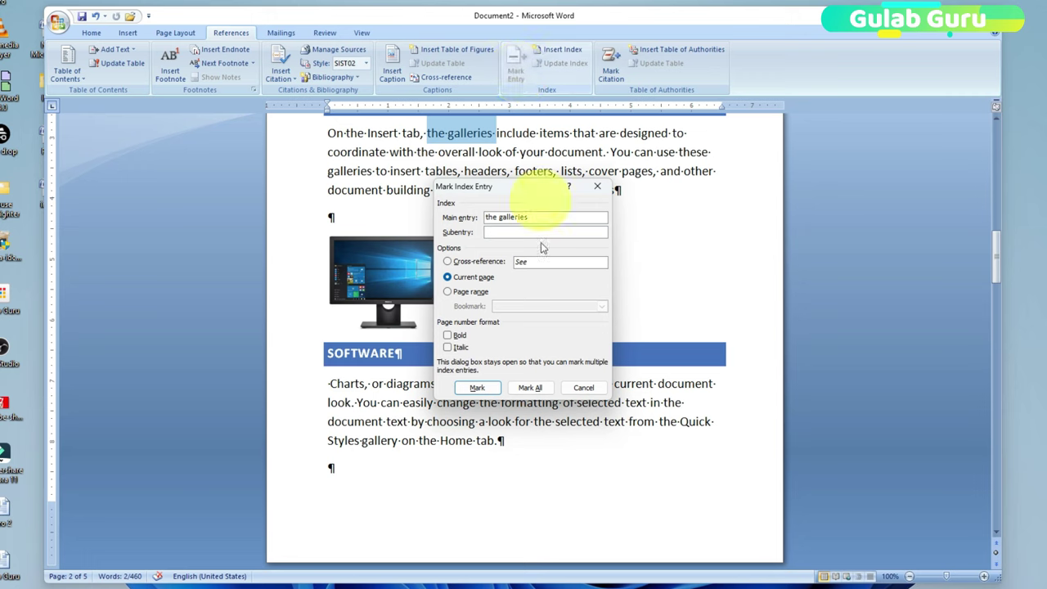
click(520, 391)
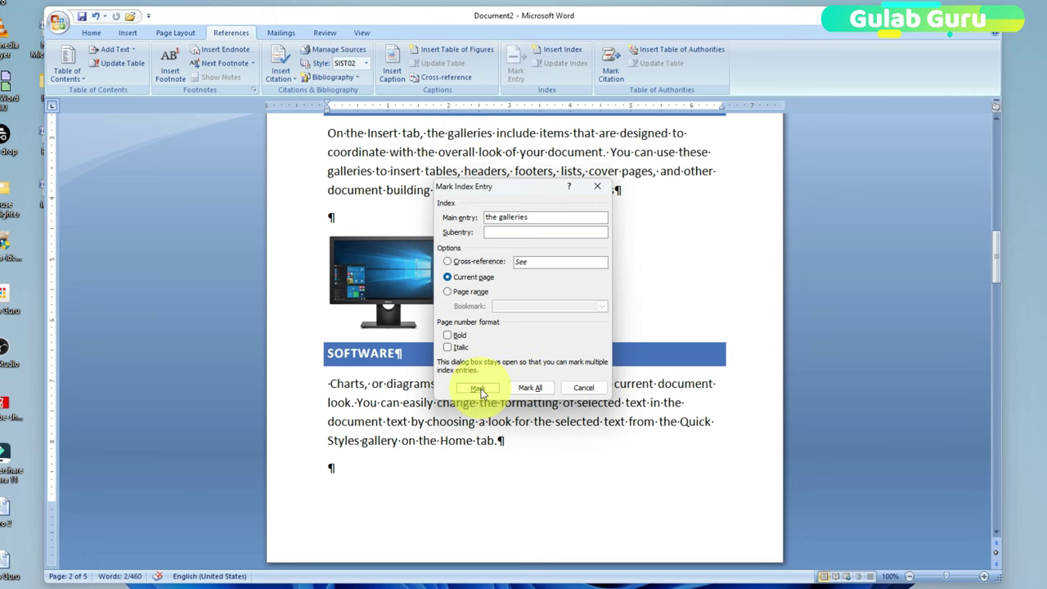
Mark 'building blocks' in the MEMORY paragraph as an index entry
scroll(660, 380, down, 3)
scroll(646, 389, down, 2)
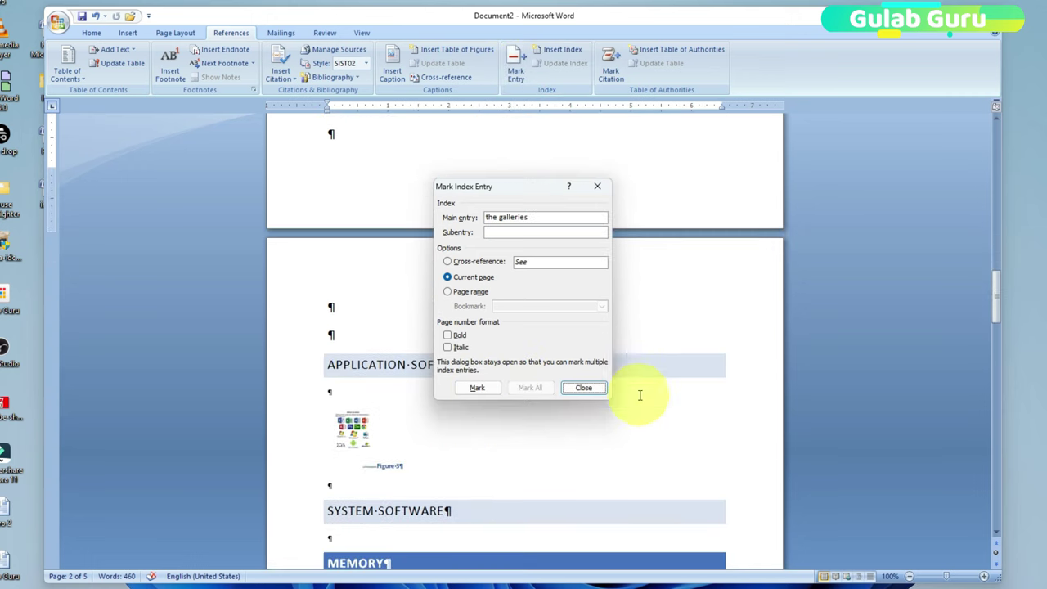
scroll(498, 489, down, 1)
scroll(498, 490, down, 2)
scroll(374, 401, down, 1)
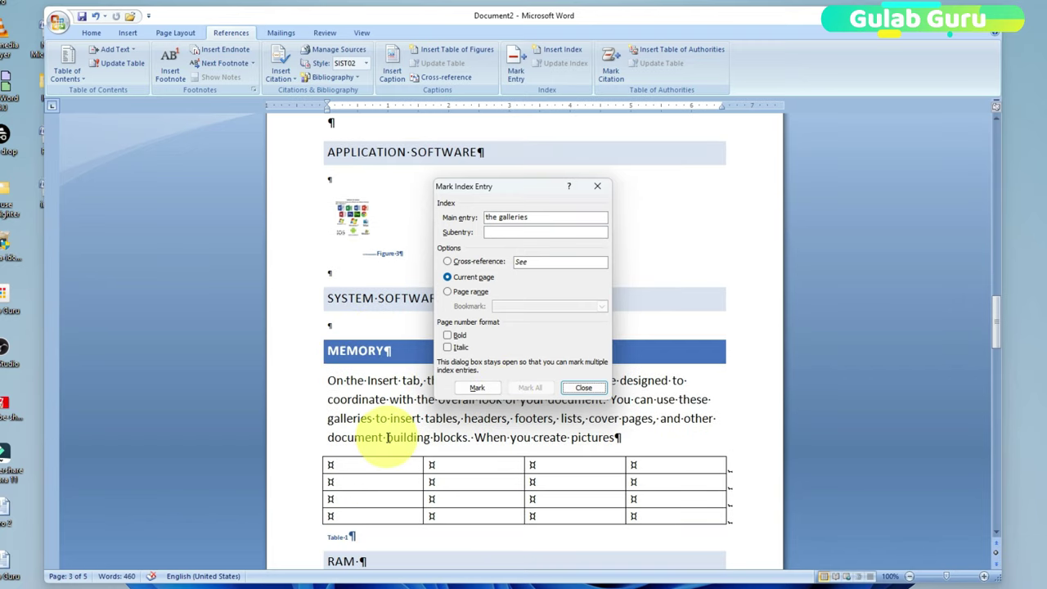
click(389, 436)
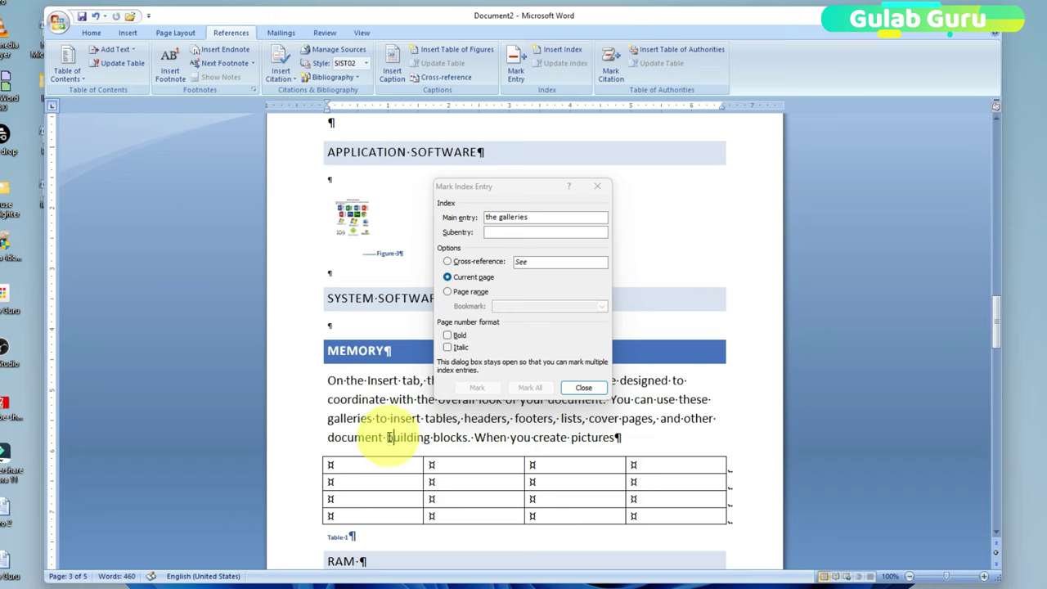
drag(389, 437, 468, 436)
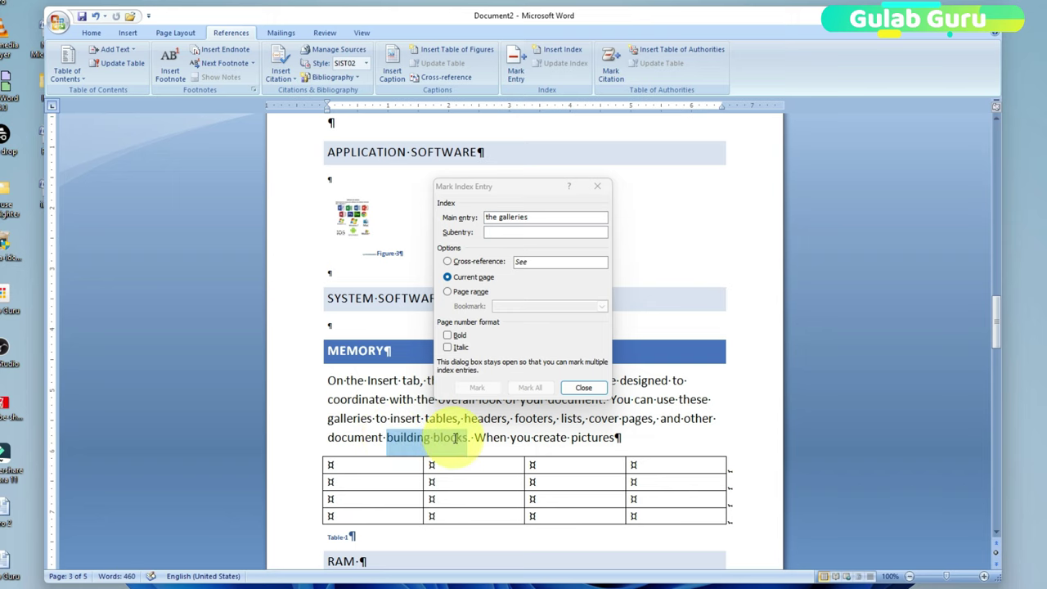
click(513, 217)
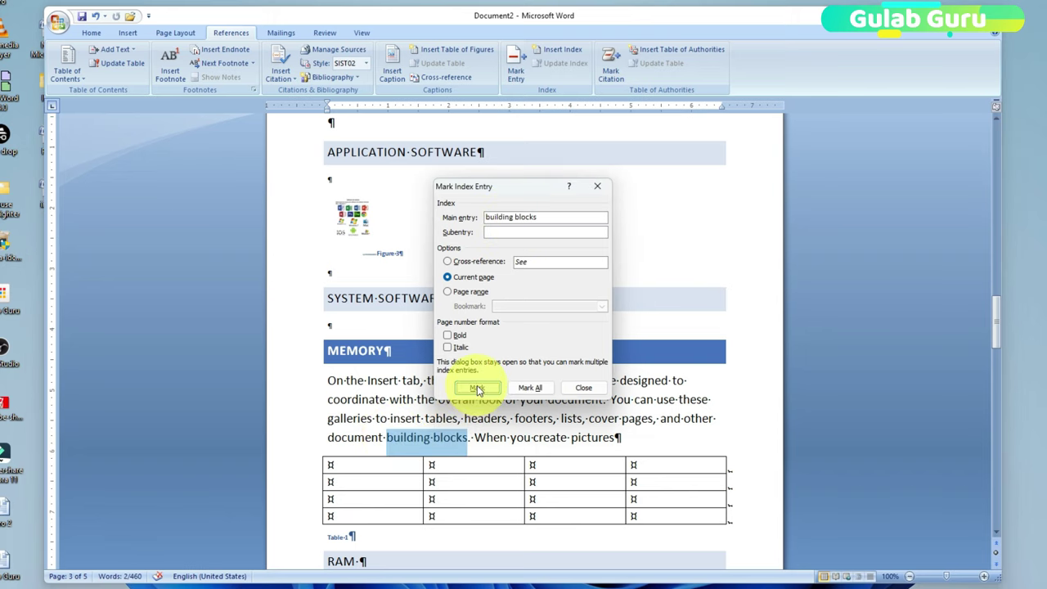
click(477, 386)
Mark the ROM and OUTPUT phrases 'include items that are designed to' and 'when you create pictures' as index entries
scroll(418, 452, down, 2)
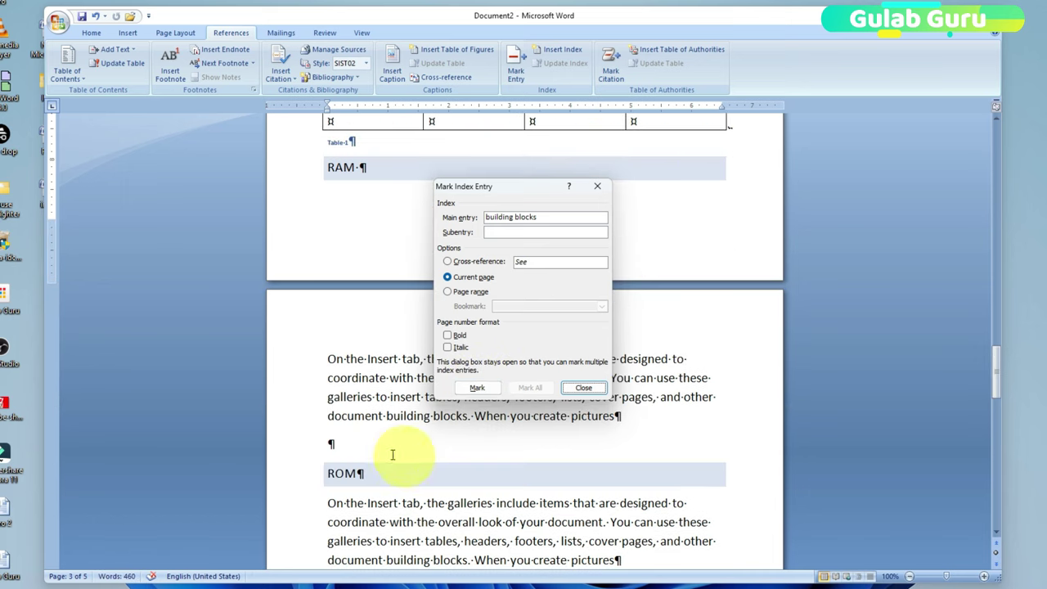
scroll(482, 452, down, 1)
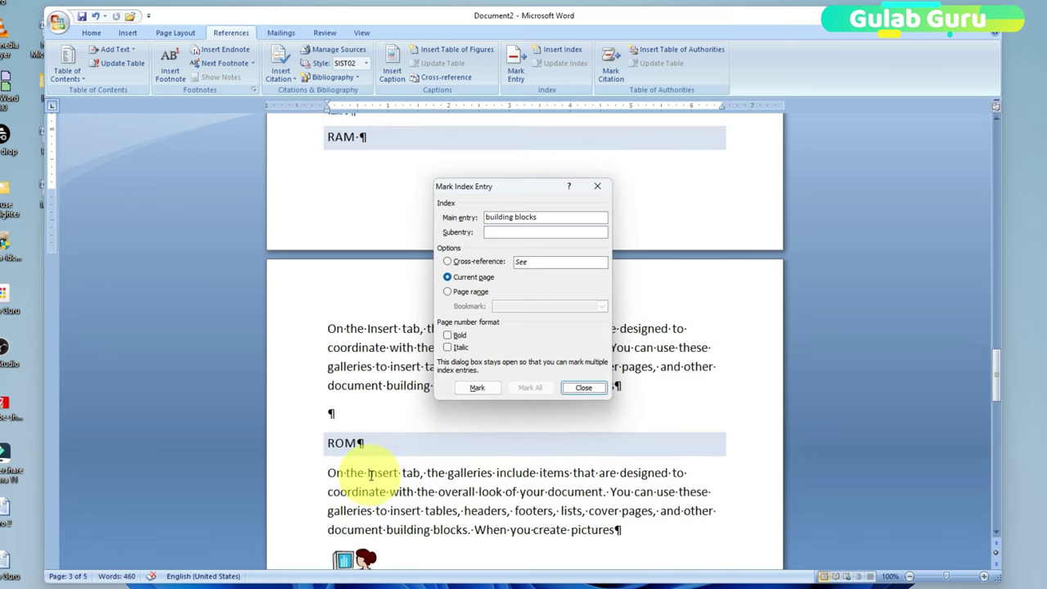
click(497, 474)
drag(497, 473, 685, 473)
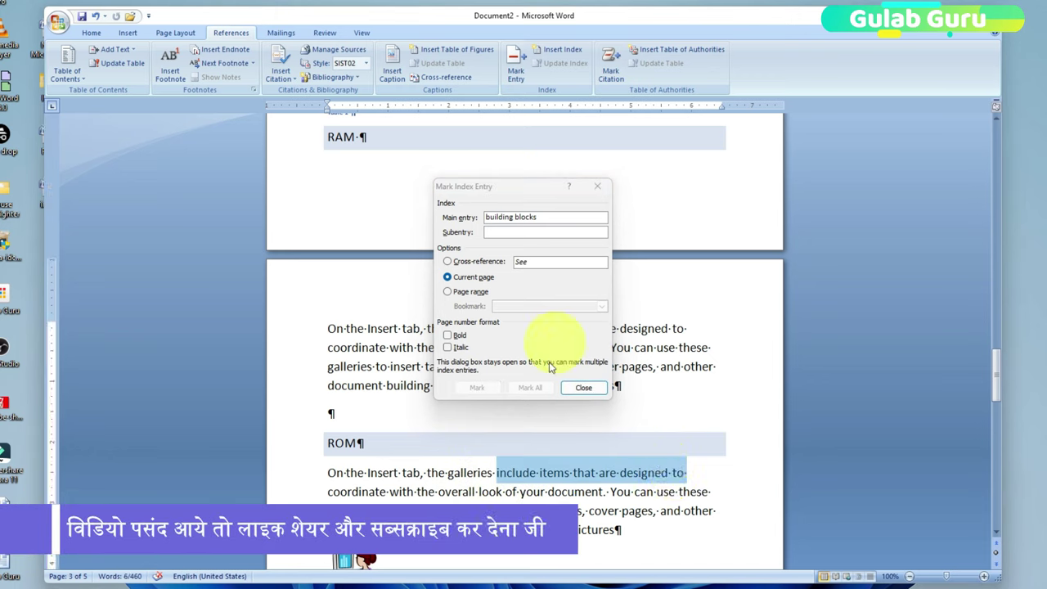
click(524, 217)
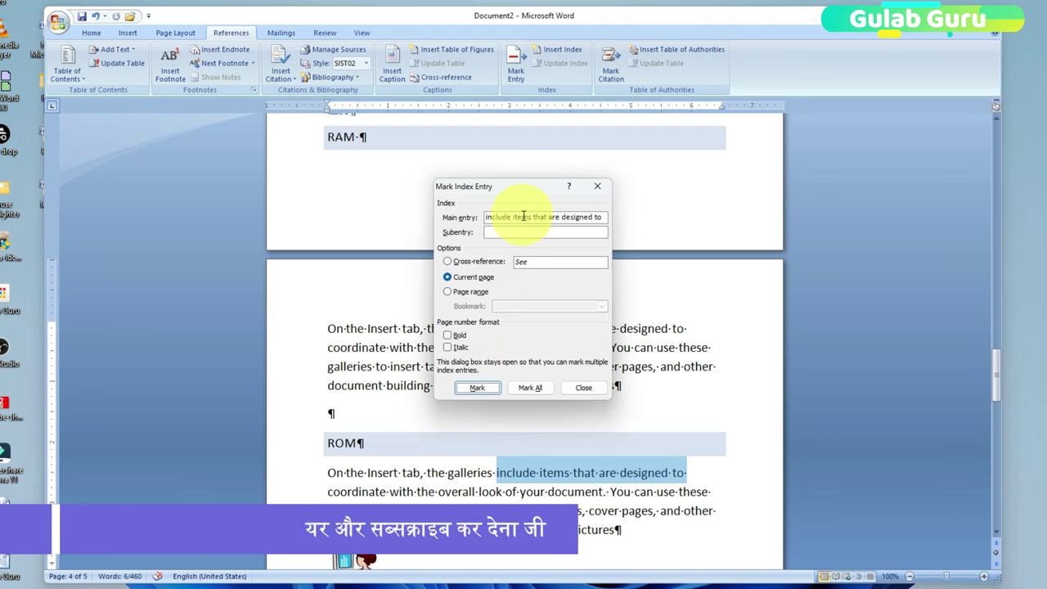
click(478, 390)
scroll(556, 434, down, 2)
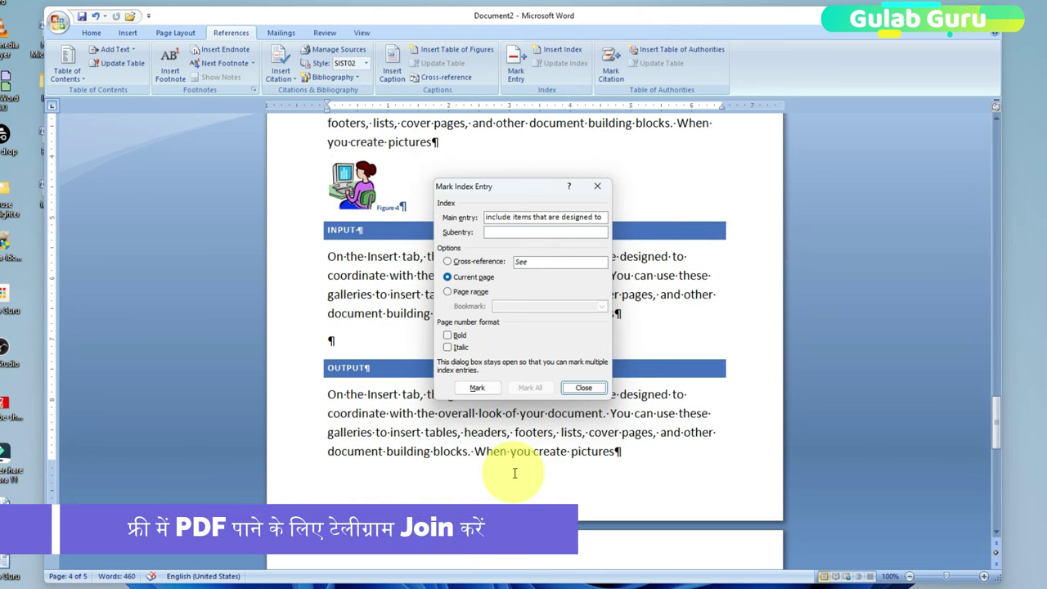
click(330, 432)
drag(331, 433, 615, 451)
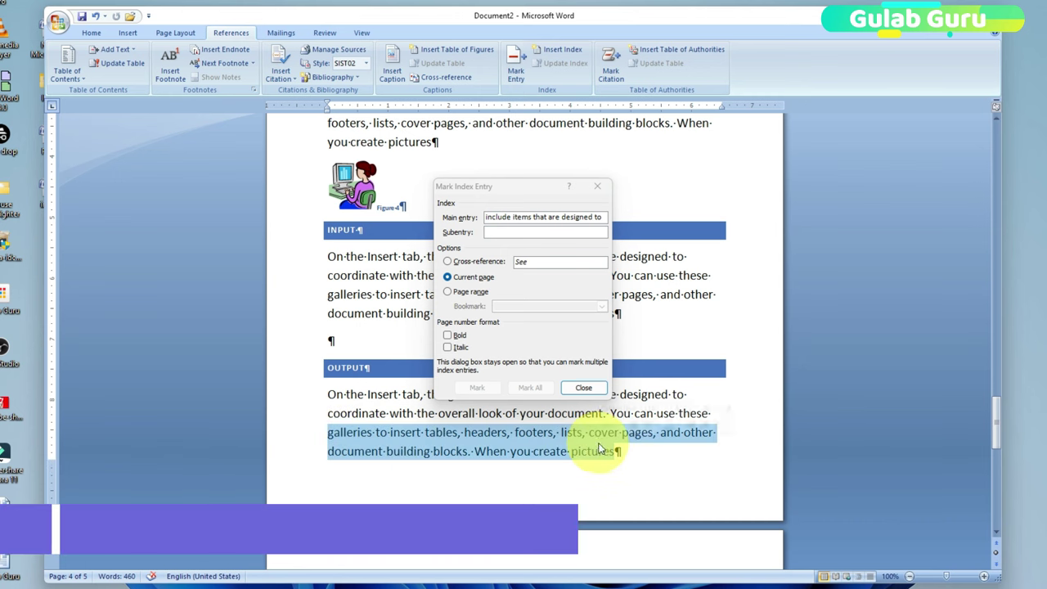
click(520, 216)
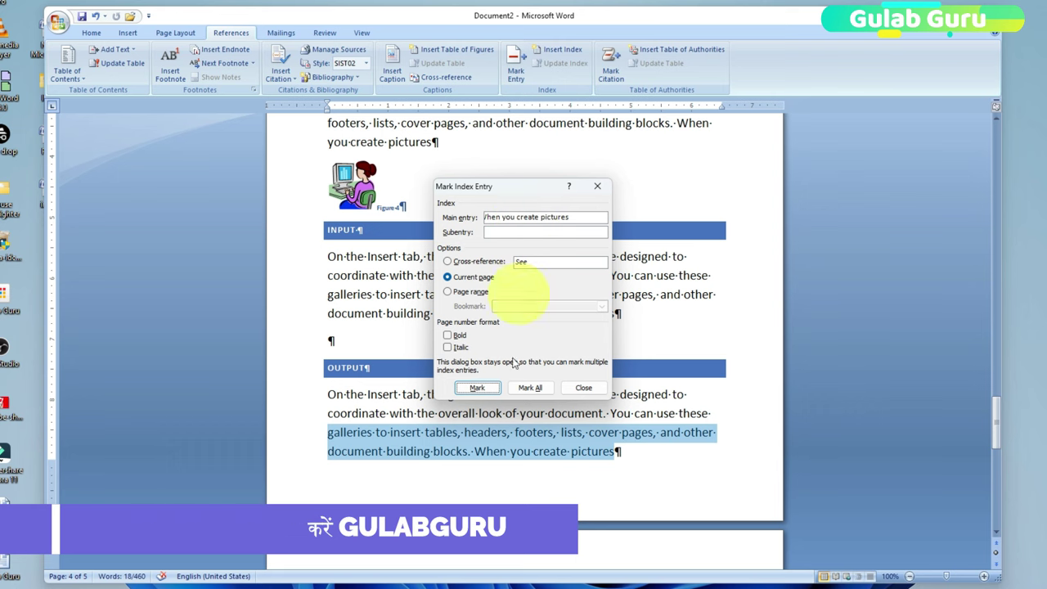
click(477, 388)
scroll(496, 491, down, 3)
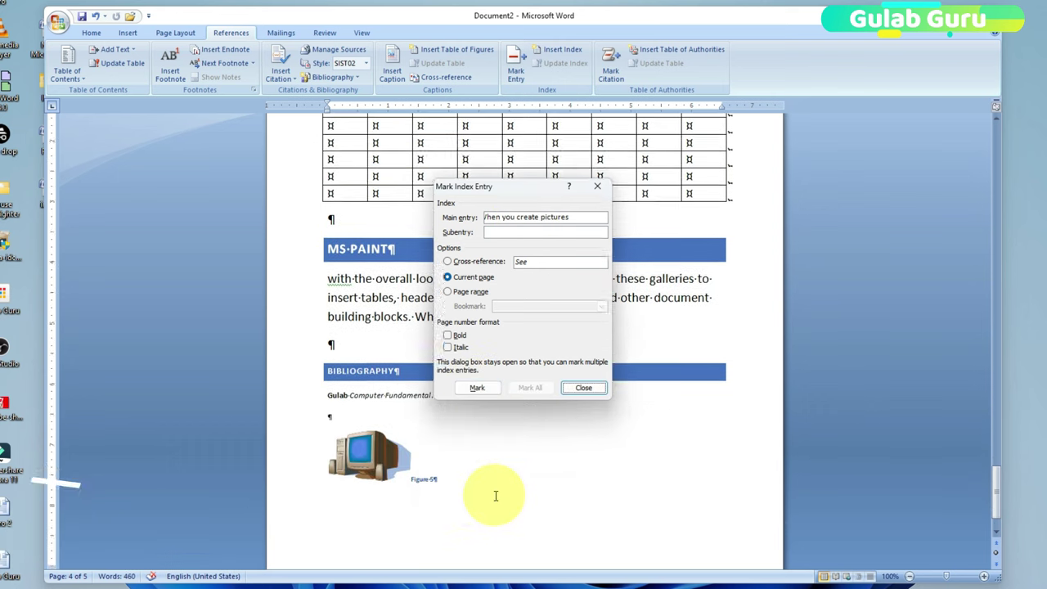
Close the Mark Index Entry dialog
scroll(568, 451, up, 6)
scroll(577, 459, up, 3)
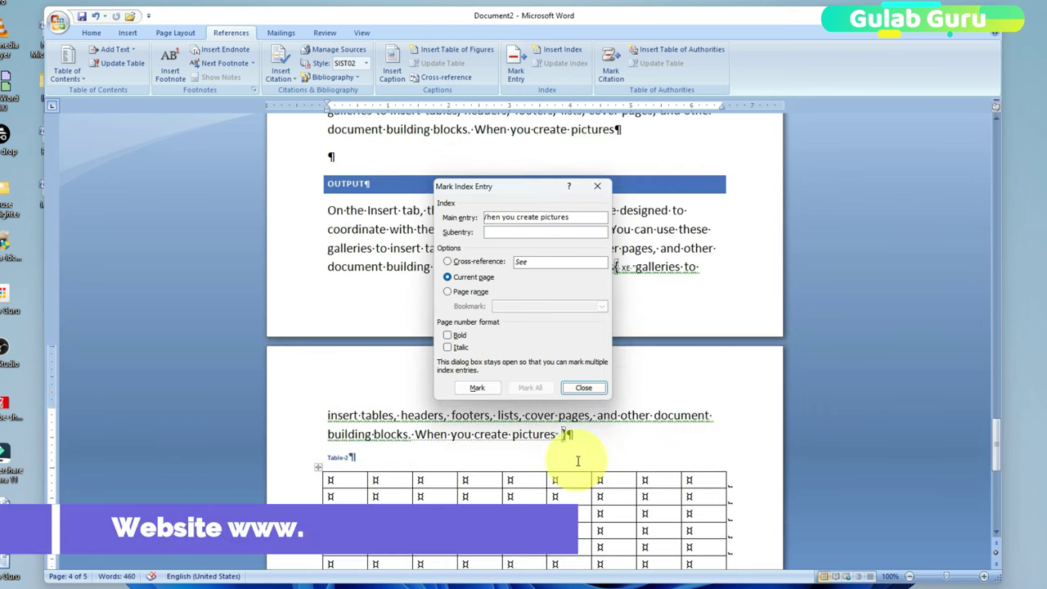
scroll(589, 460, up, 3)
scroll(654, 459, up, 3)
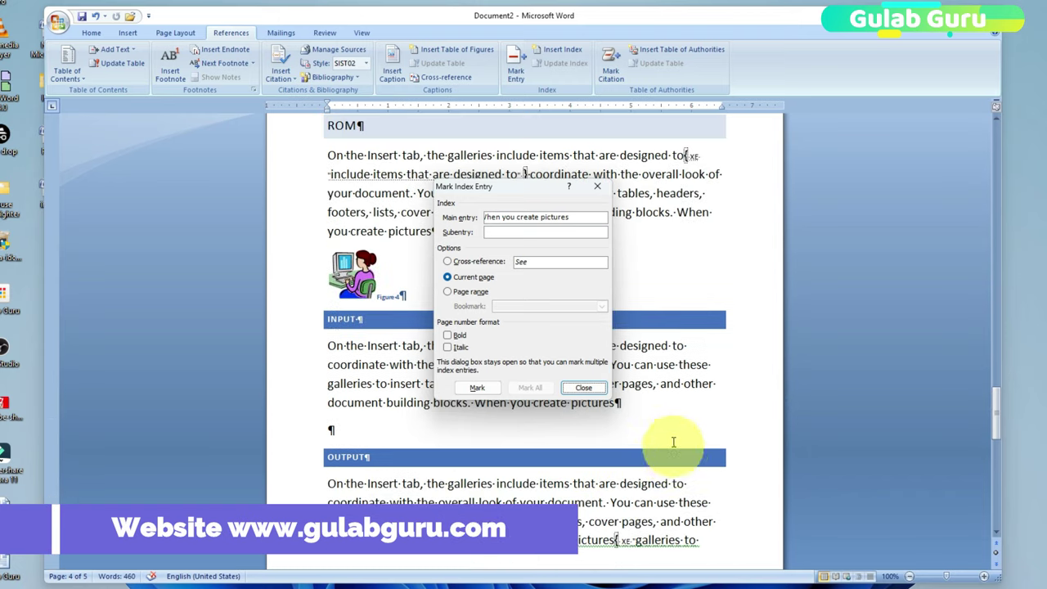
scroll(673, 442, up, 2)
scroll(673, 442, up, 2)
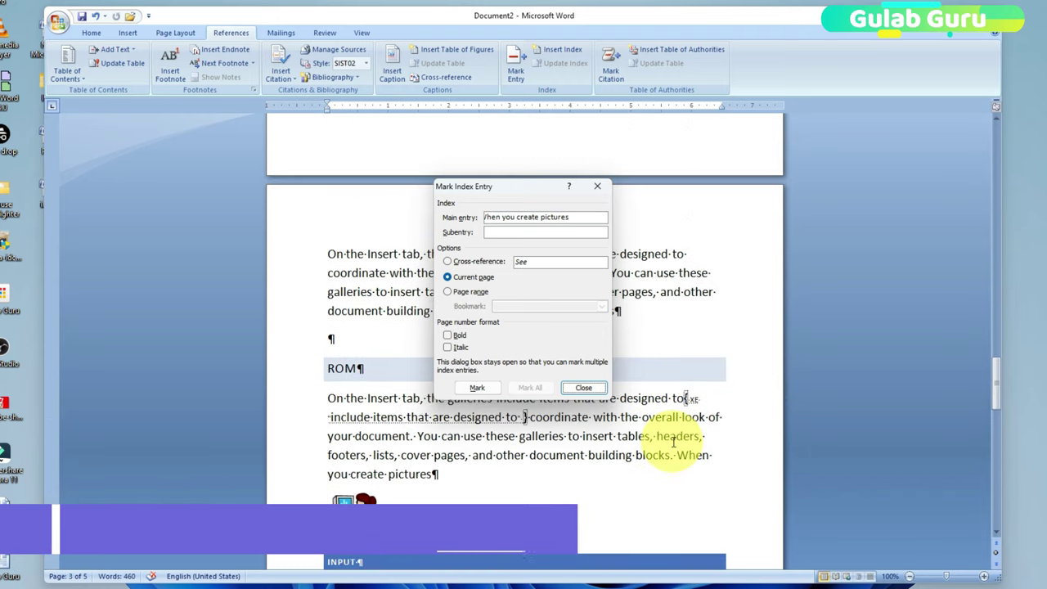
scroll(720, 439, up, 2)
scroll(673, 442, up, 2)
scroll(673, 439, up, 1)
click(583, 387)
Hide the formatting marks and index field codes with Show/Hide on the Home tab
scroll(593, 410, up, 3)
scroll(593, 410, up, 2)
scroll(593, 411, up, 2)
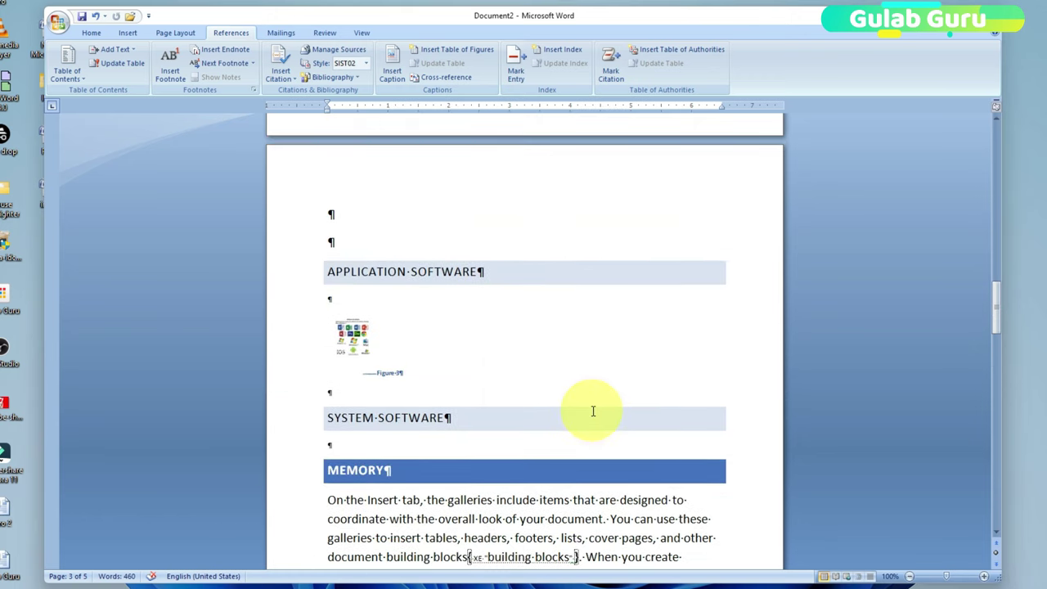
scroll(593, 411, up, 2)
scroll(593, 411, up, 1)
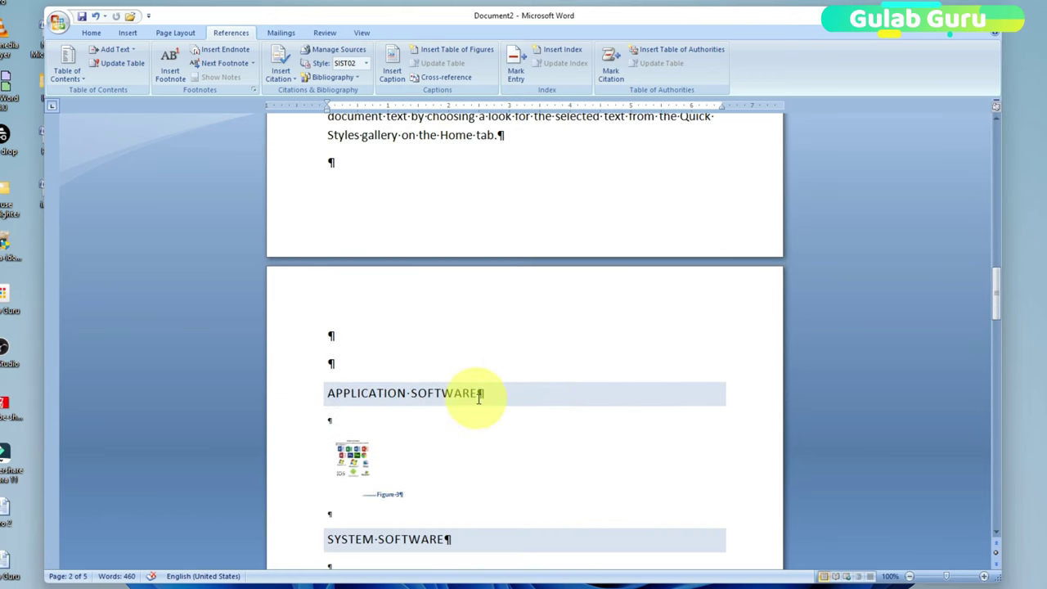
scroll(428, 351, up, 2)
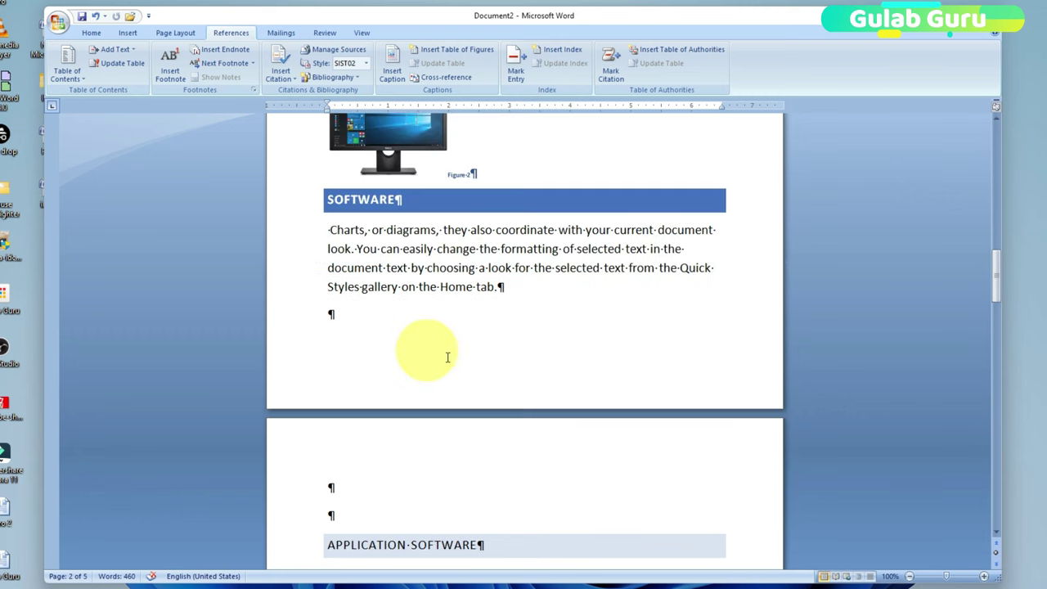
scroll(428, 351, up, 2)
click(91, 33)
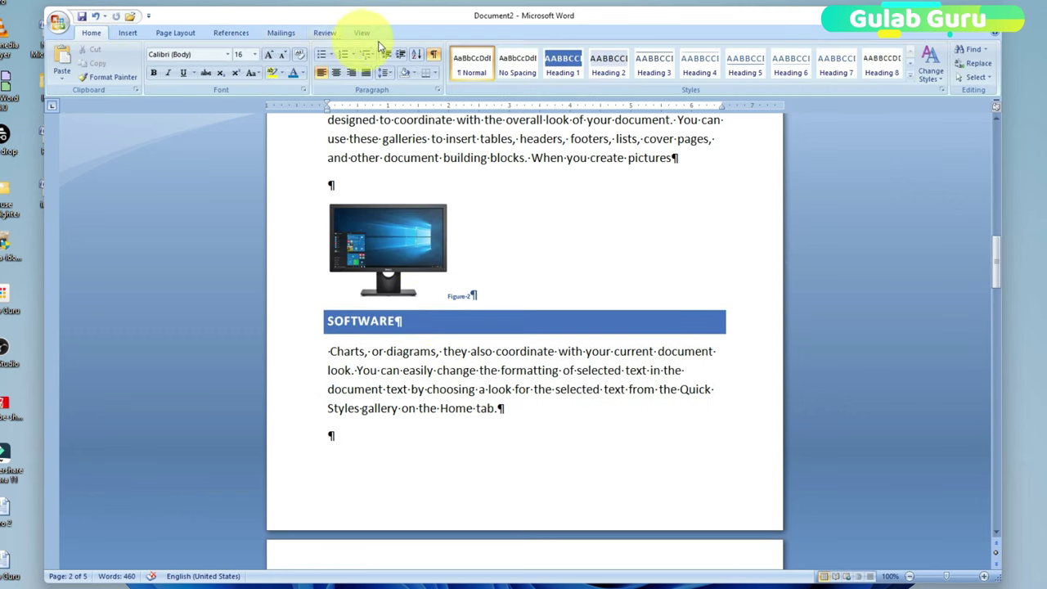
click(435, 54)
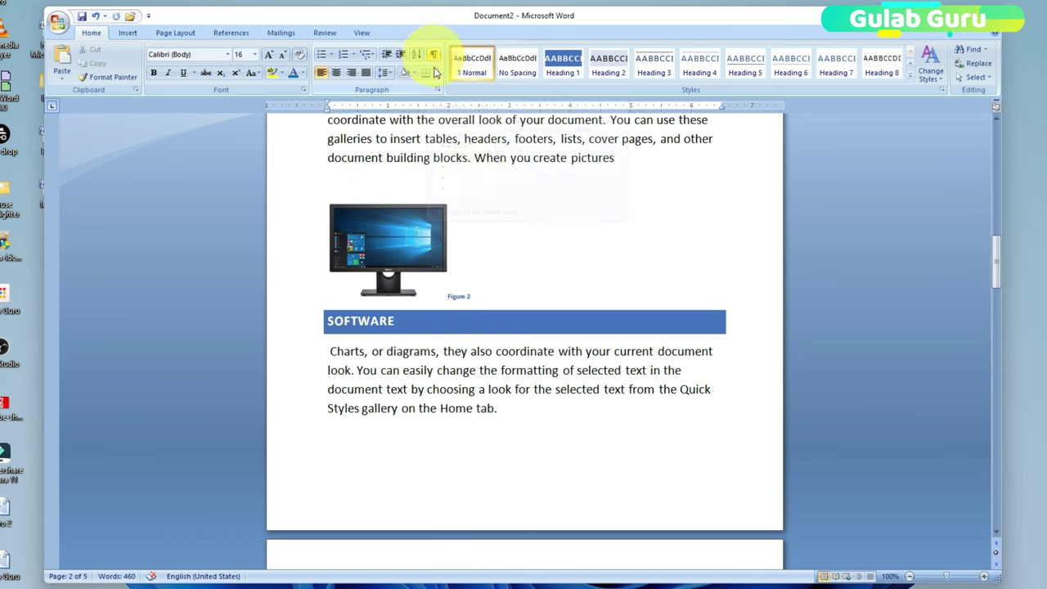
Insert a page break above the WHAT IS COMPUTER? heading to create a blank first page
scroll(561, 310, up, 1)
scroll(559, 315, up, 3)
scroll(559, 315, up, 2)
scroll(559, 315, up, 3)
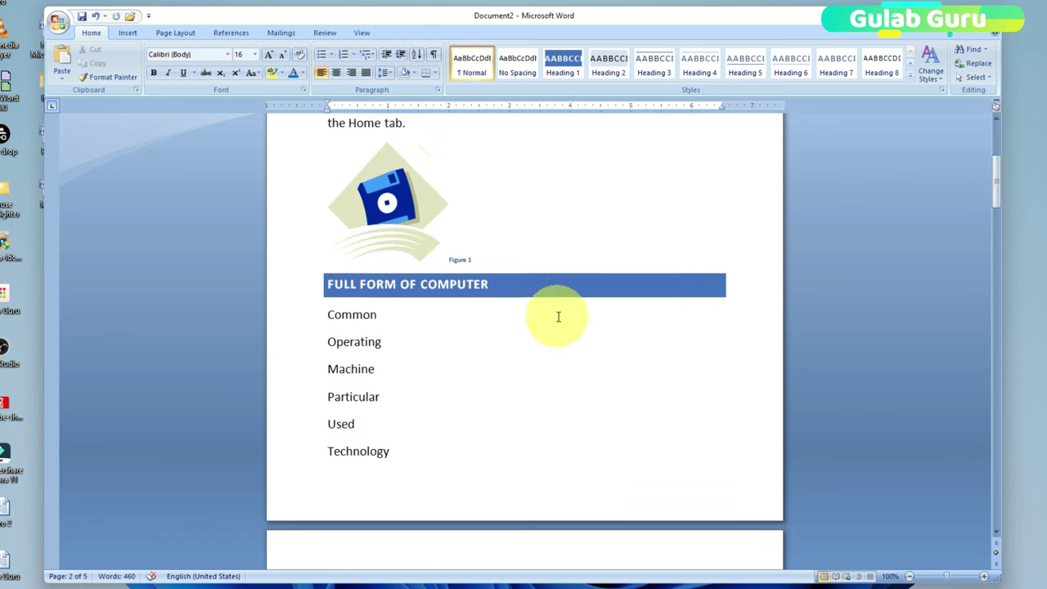
scroll(558, 318, up, 5)
click(336, 203)
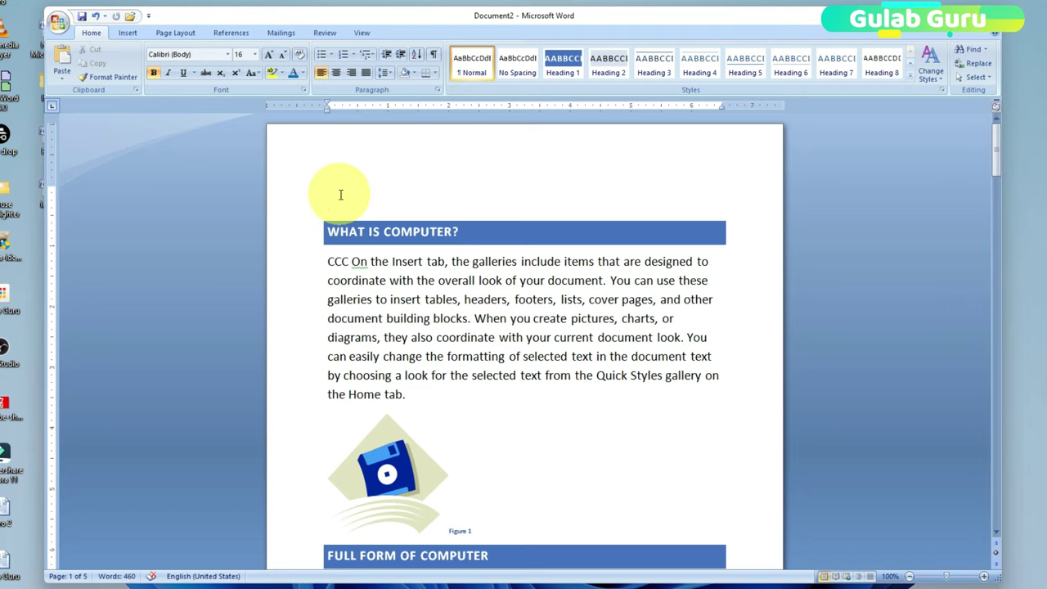
key(ctrl+Return)
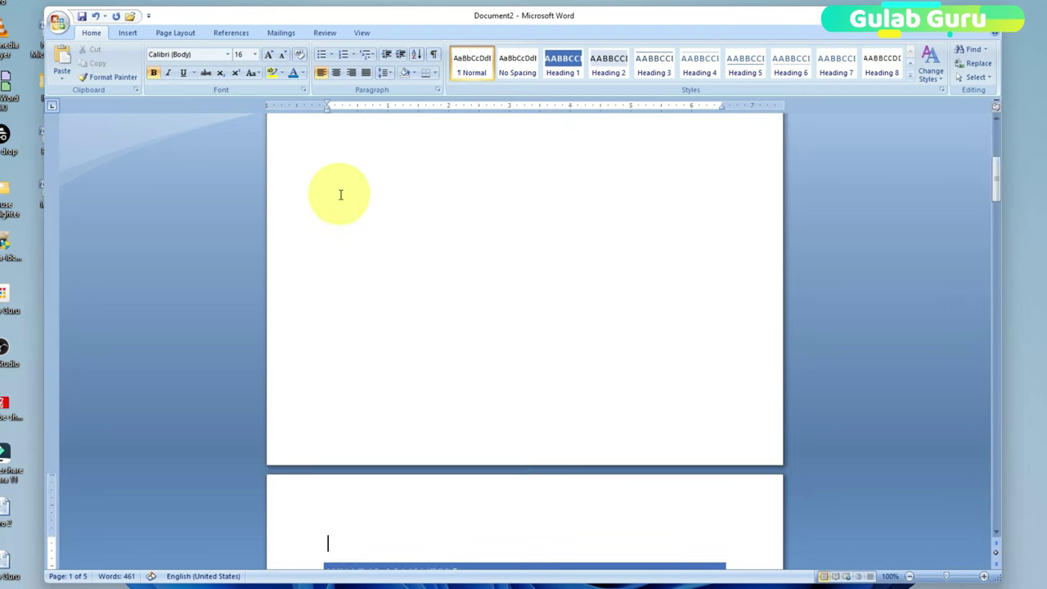
Insert an indented two-column index of the marked entries on the blank first page
scroll(340, 194, up, 5)
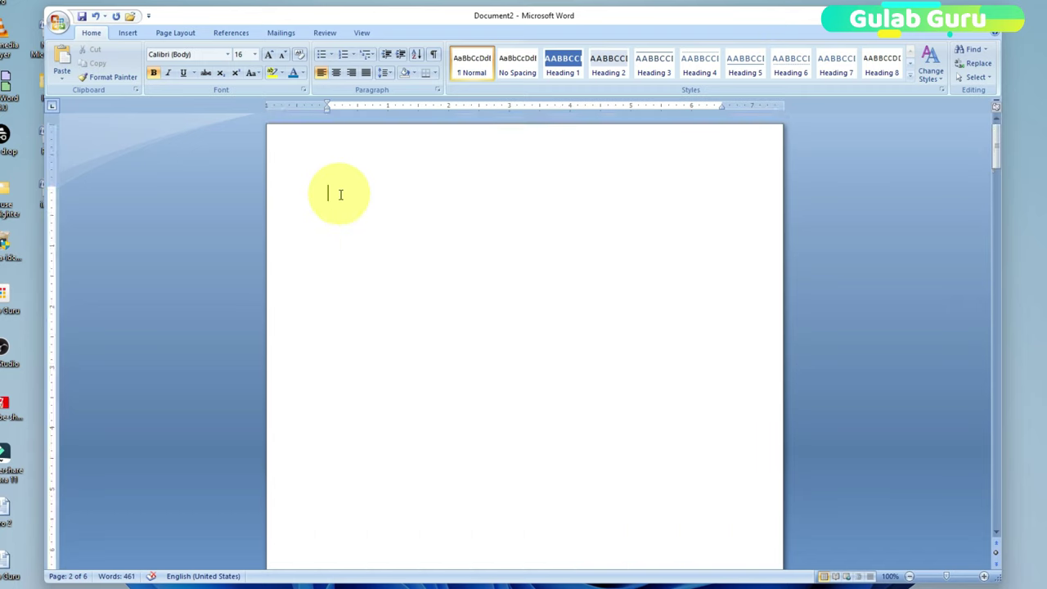
click(241, 34)
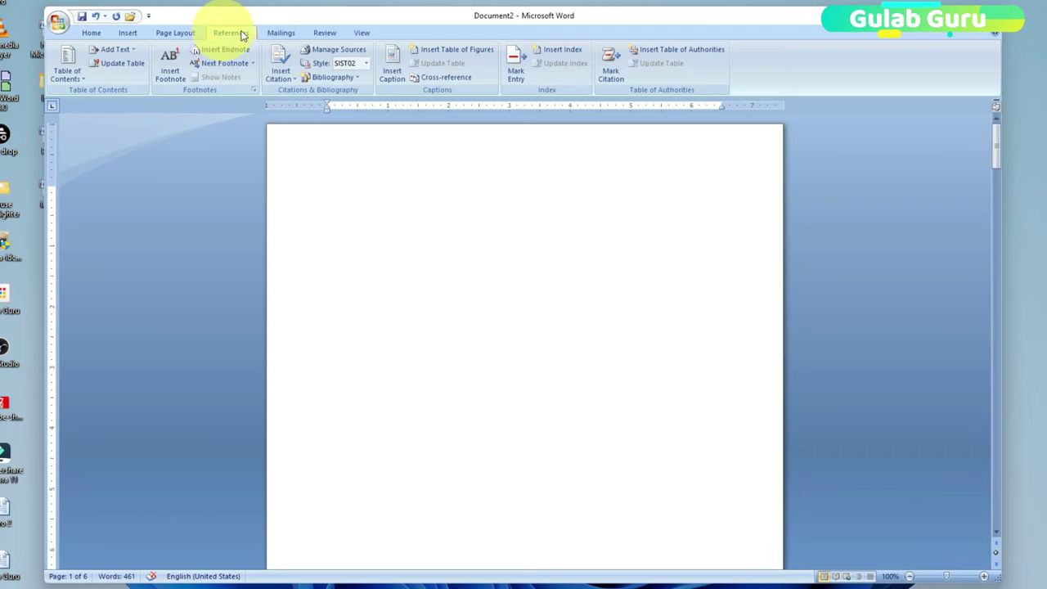
click(563, 50)
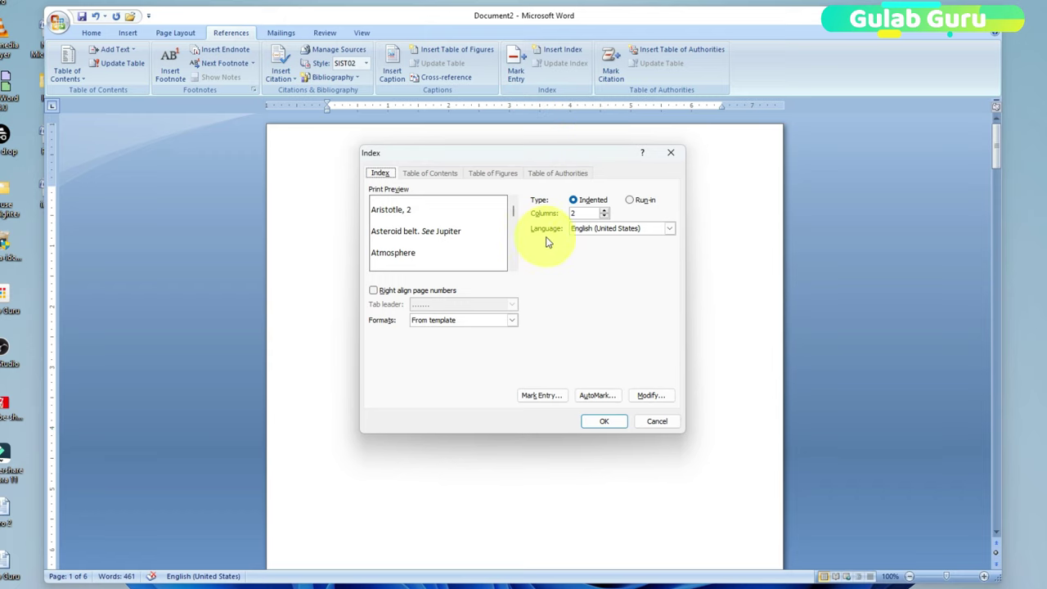
click(605, 423)
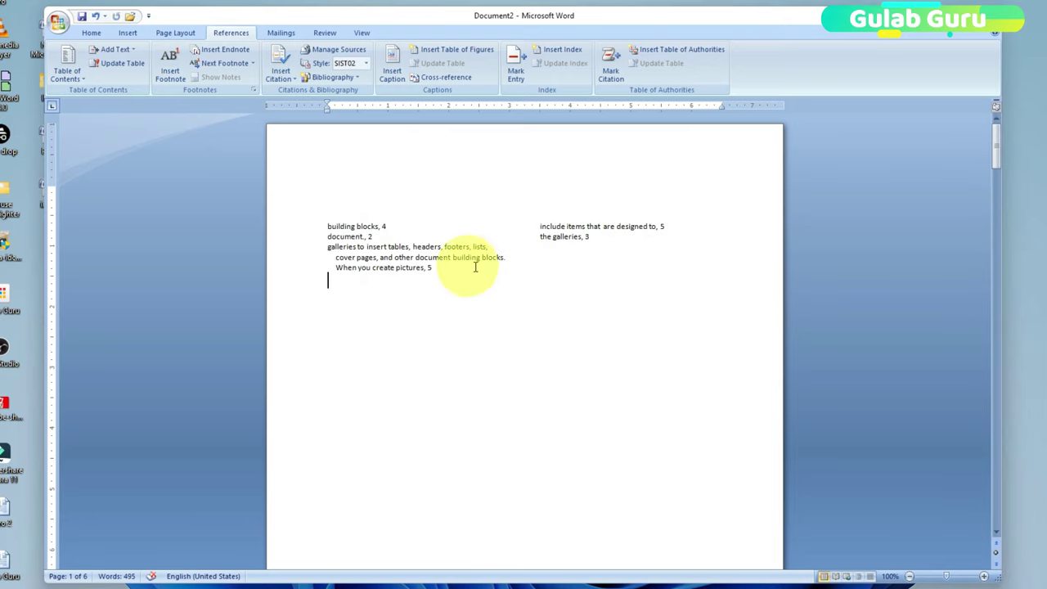
scroll(415, 264, down, 6)
scroll(414, 264, up, 6)
scroll(415, 264, up, 3)
scroll(415, 264, up, 2)
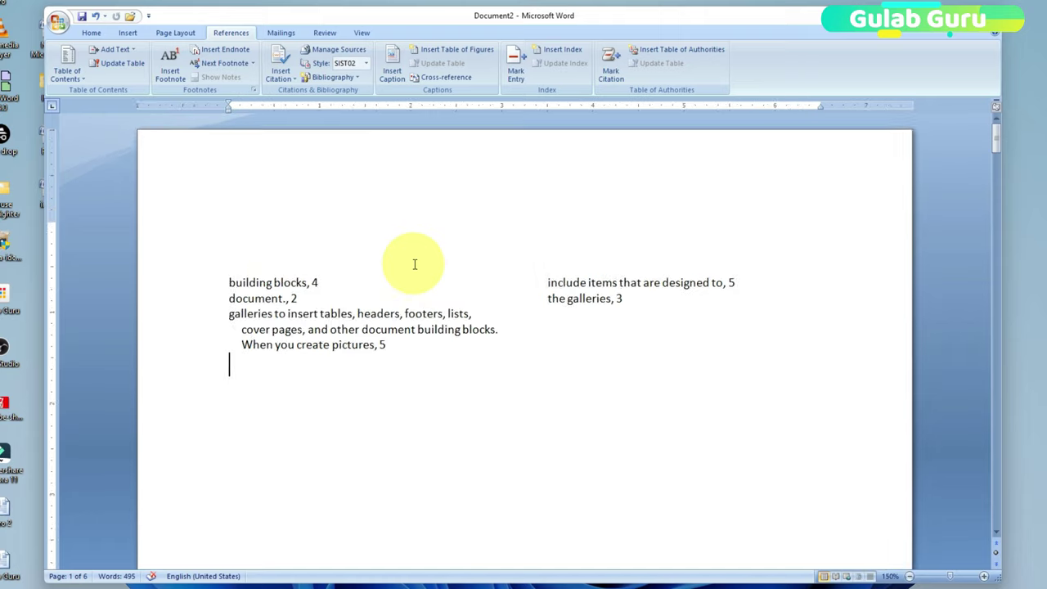
scroll(415, 264, up, 2)
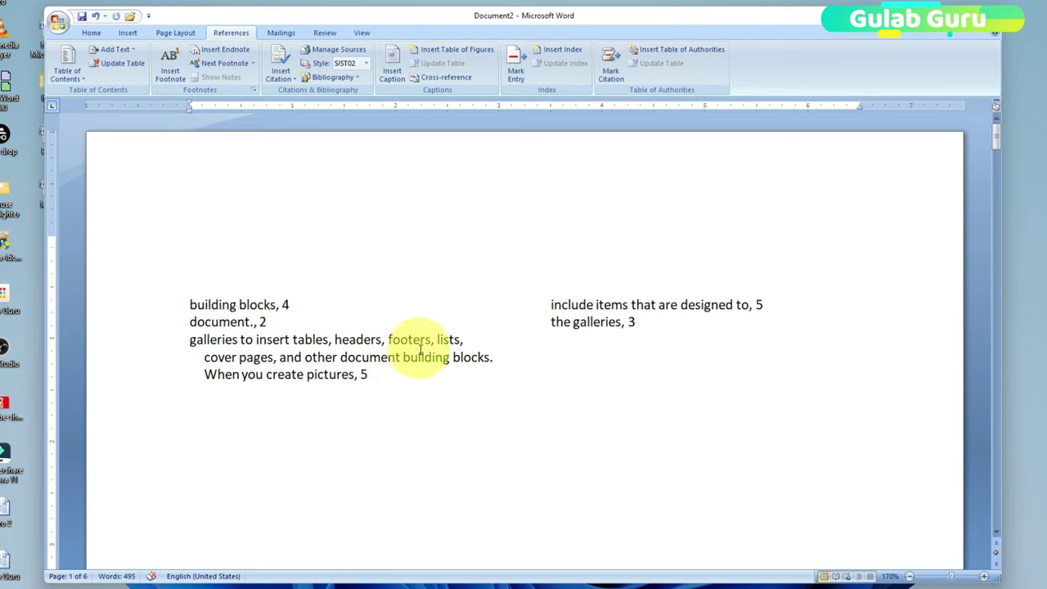
click(368, 376)
Update the index, then select the entire index and delete it
drag(286, 356, 394, 383)
click(394, 382)
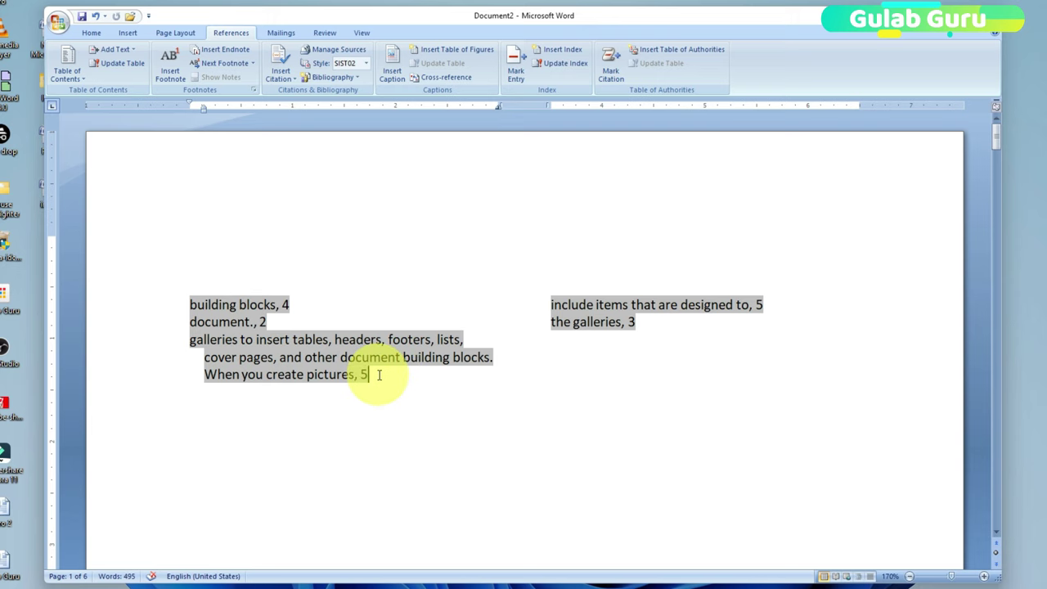
click(547, 62)
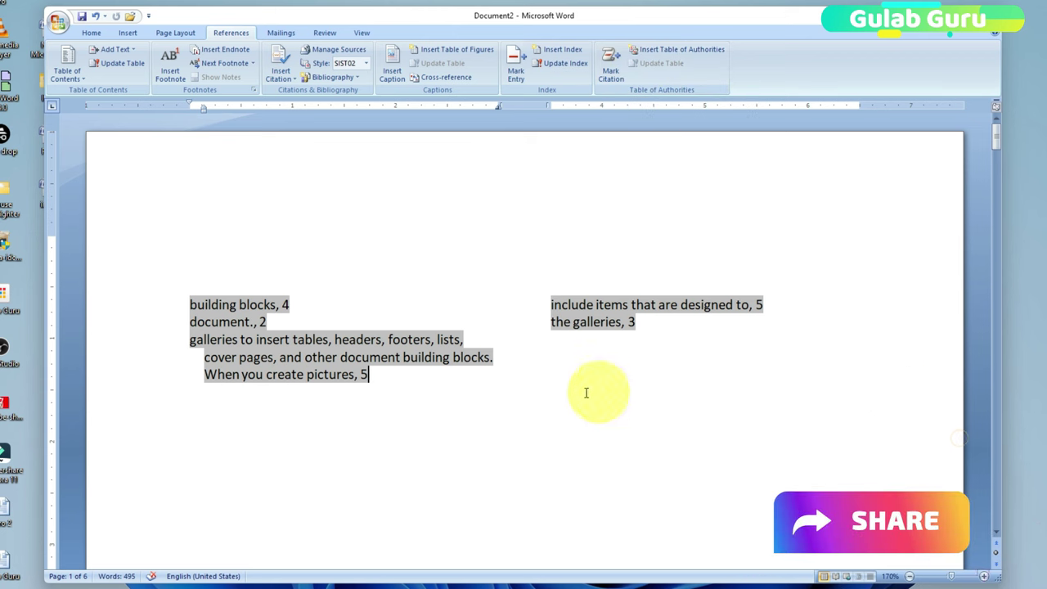
drag(412, 392, 316, 350)
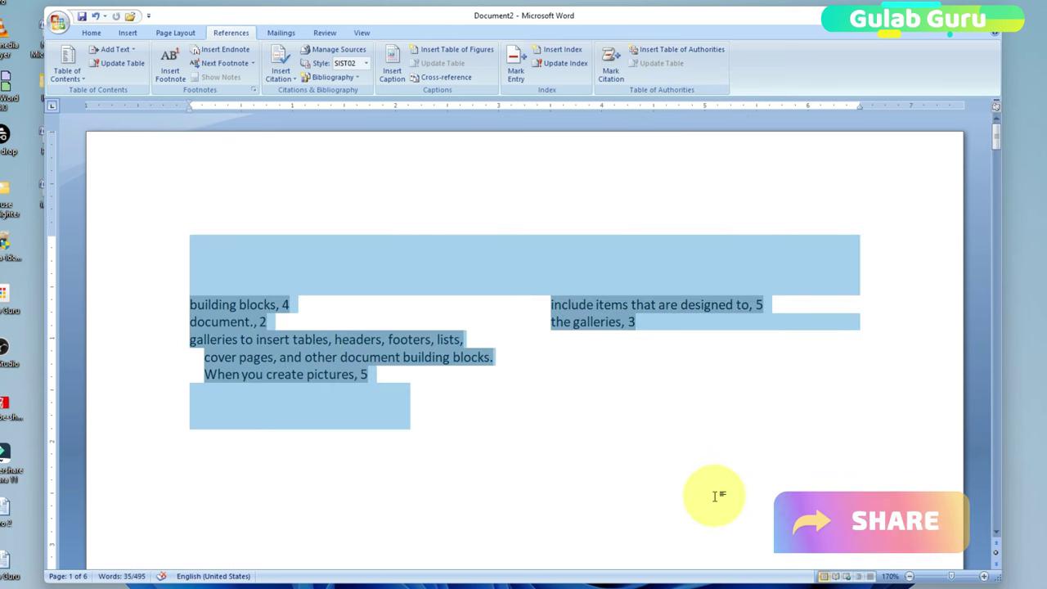
key(Delete)
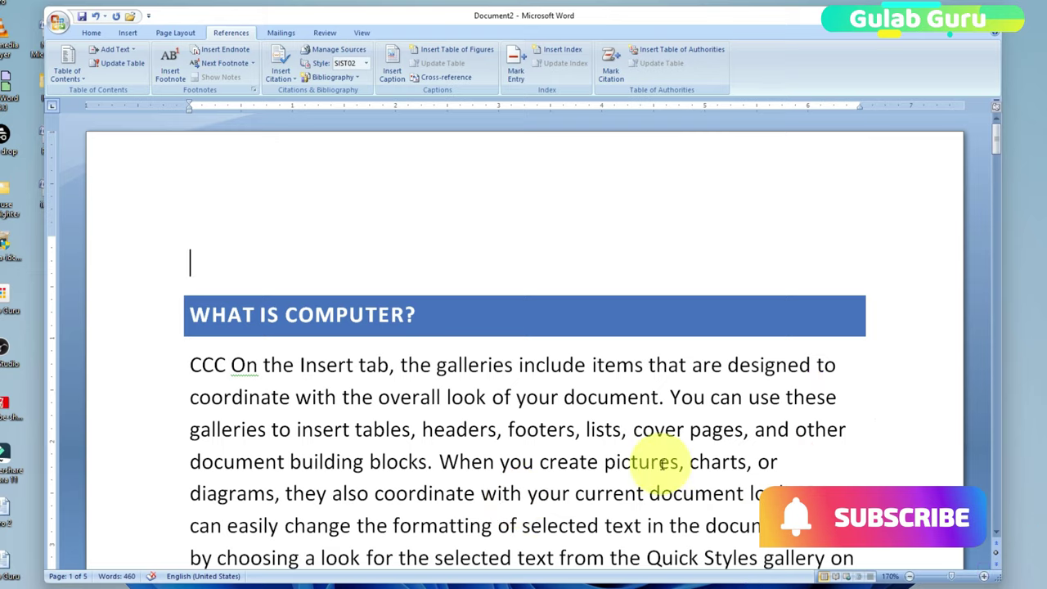
Jump to the end of the document and select the Bibliography block
scroll(663, 464, down, 3)
scroll(662, 464, down, 2)
scroll(736, 460, down, 5)
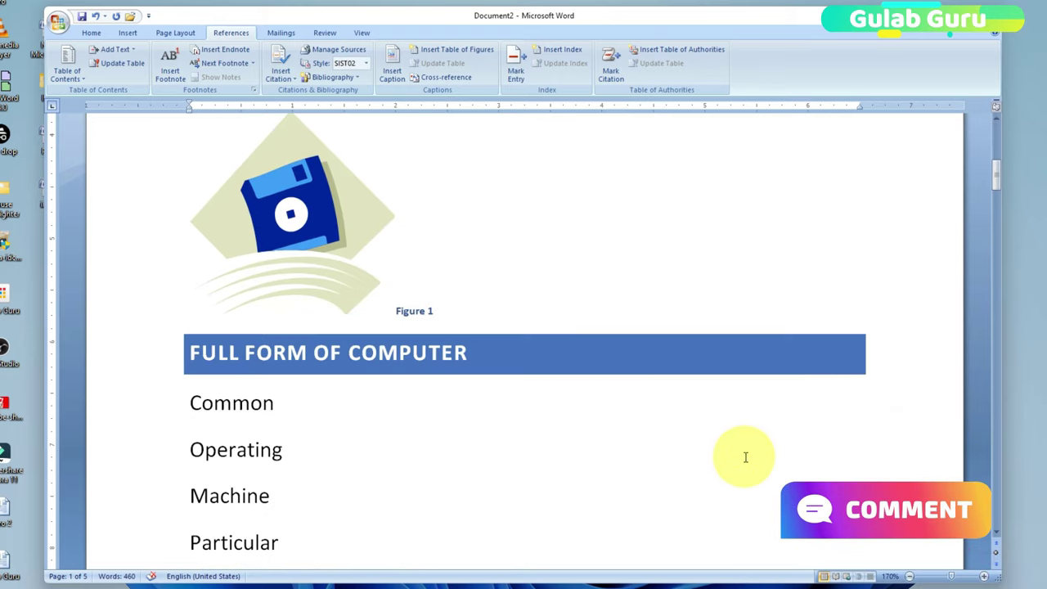
key(ctrl+End)
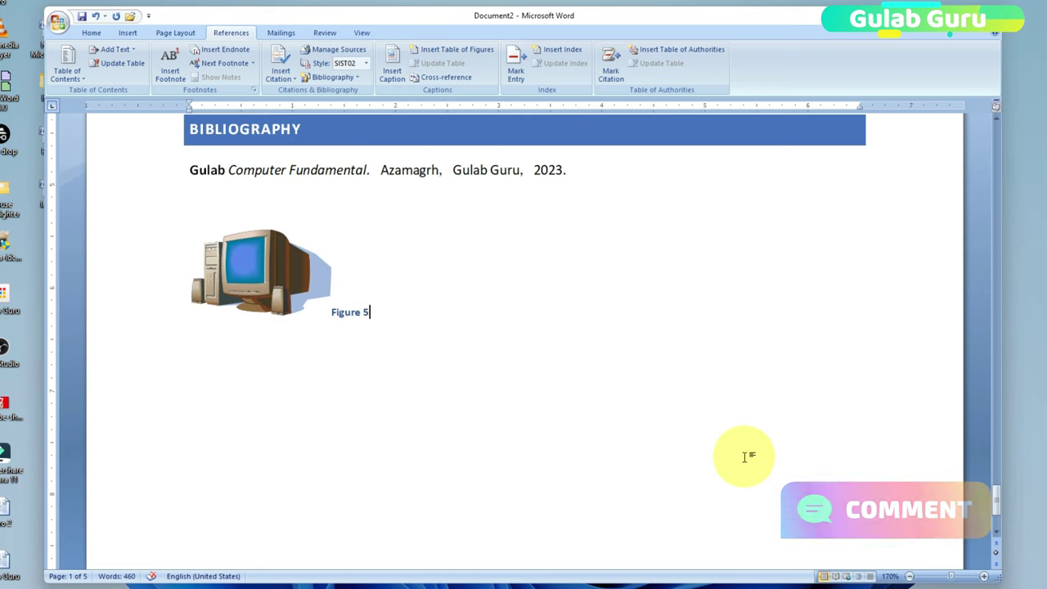
scroll(745, 457, up, 1)
scroll(746, 456, up, 2)
click(417, 319)
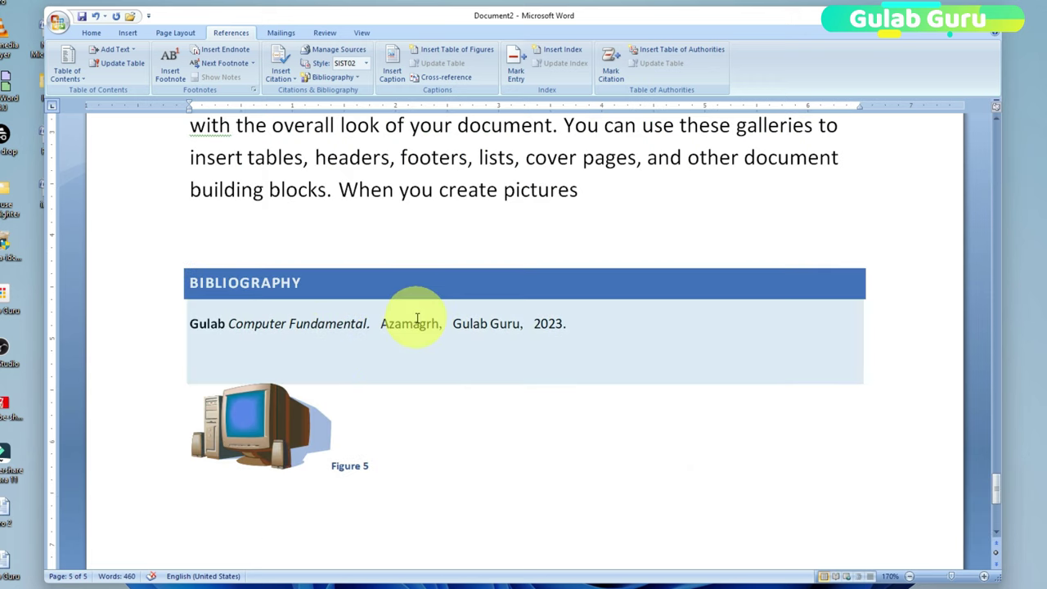
click(462, 329)
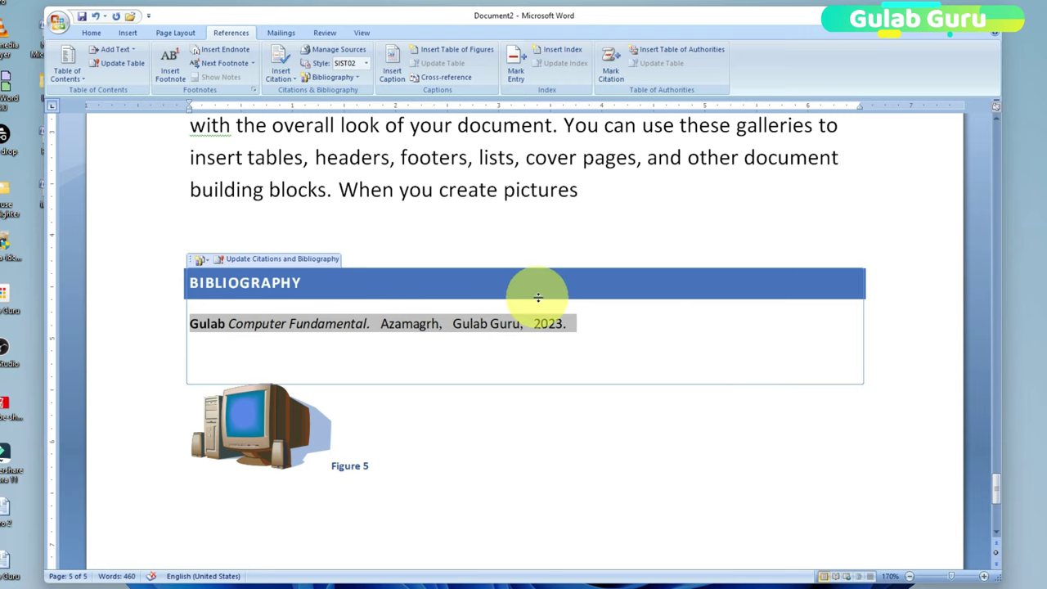
scroll(638, 262, down, 1)
drag(573, 299, 455, 357)
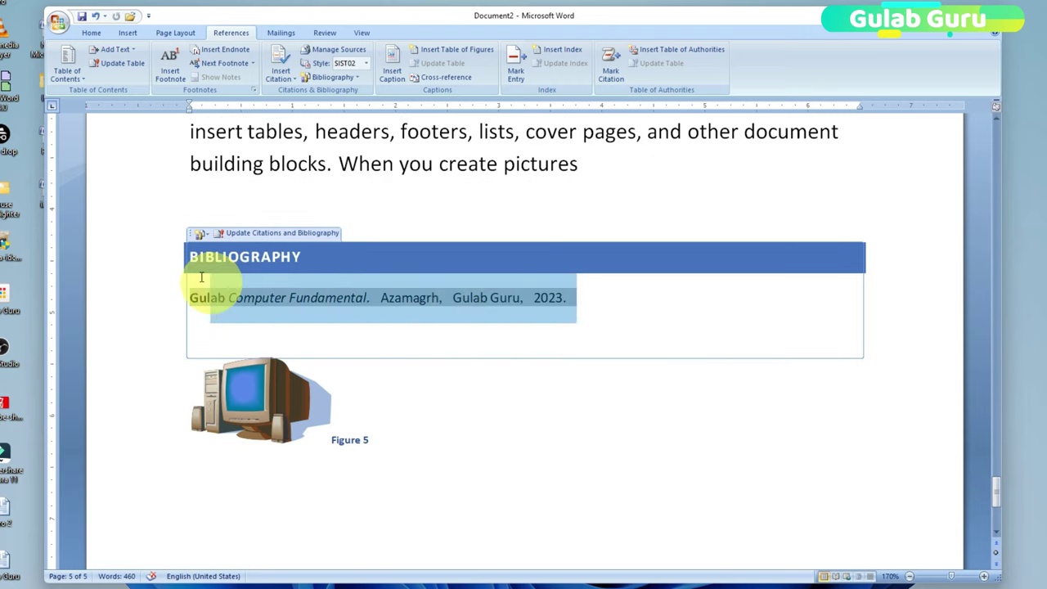
Mark the Bibliography heading as a Cases citation, adding its TA field
click(605, 67)
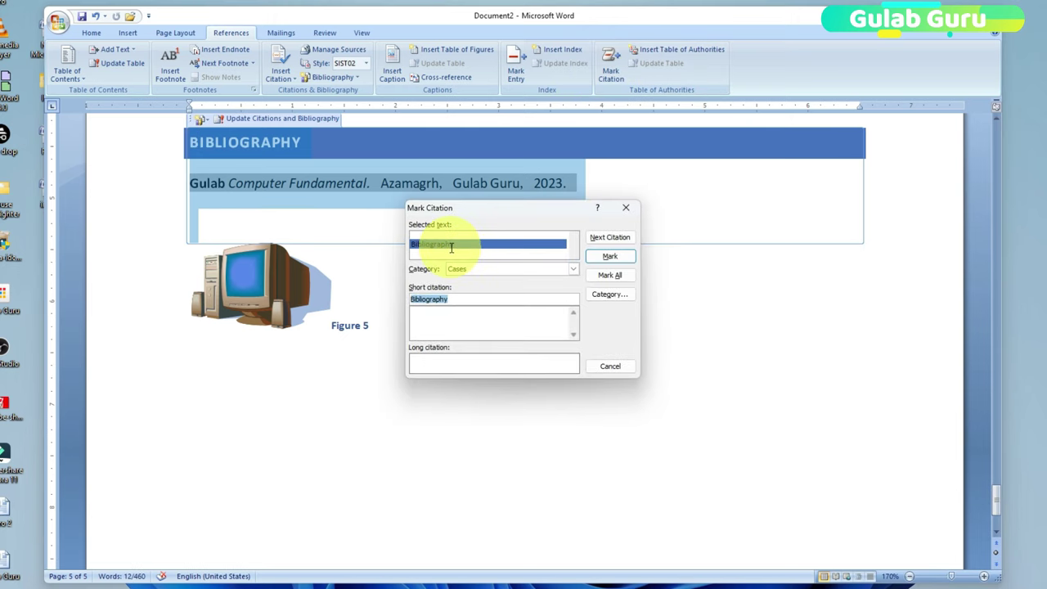
click(612, 258)
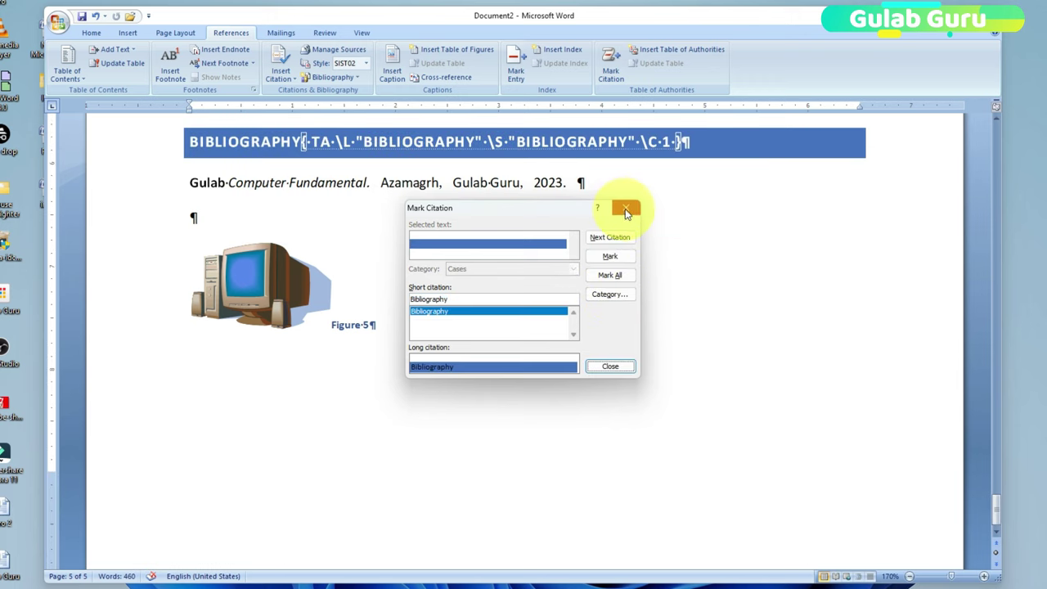
click(626, 207)
scroll(646, 311, up, 1)
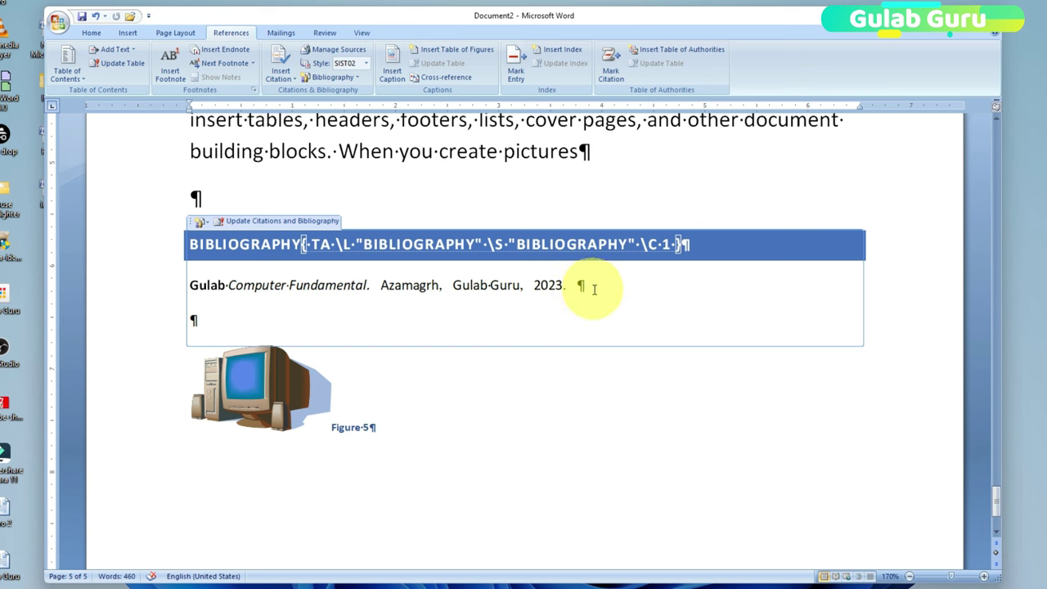
scroll(594, 289, up, 1)
click(91, 33)
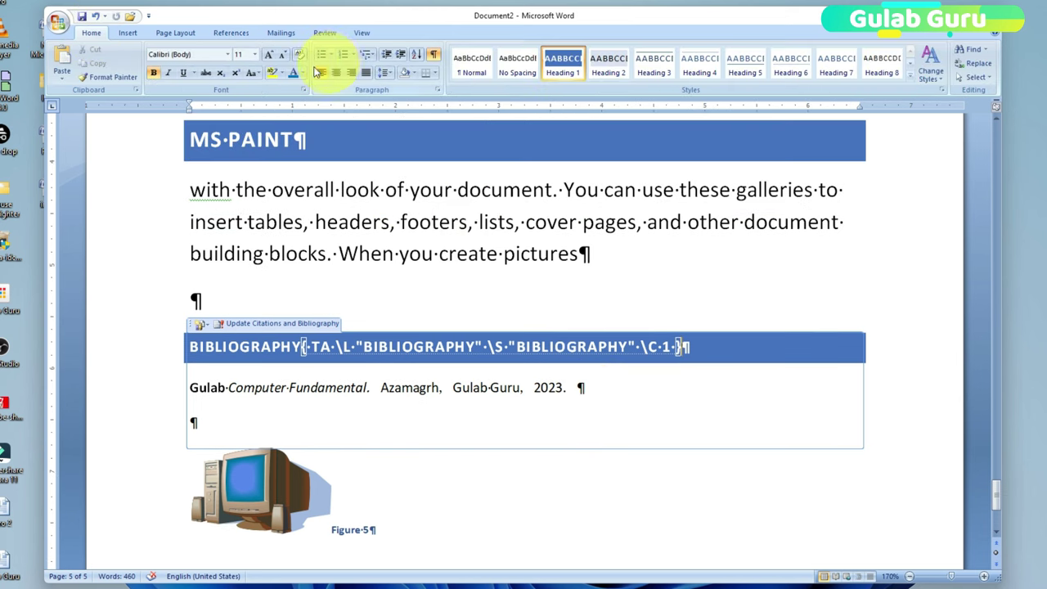
Hide the formatting marks and move to the start of the document
click(432, 57)
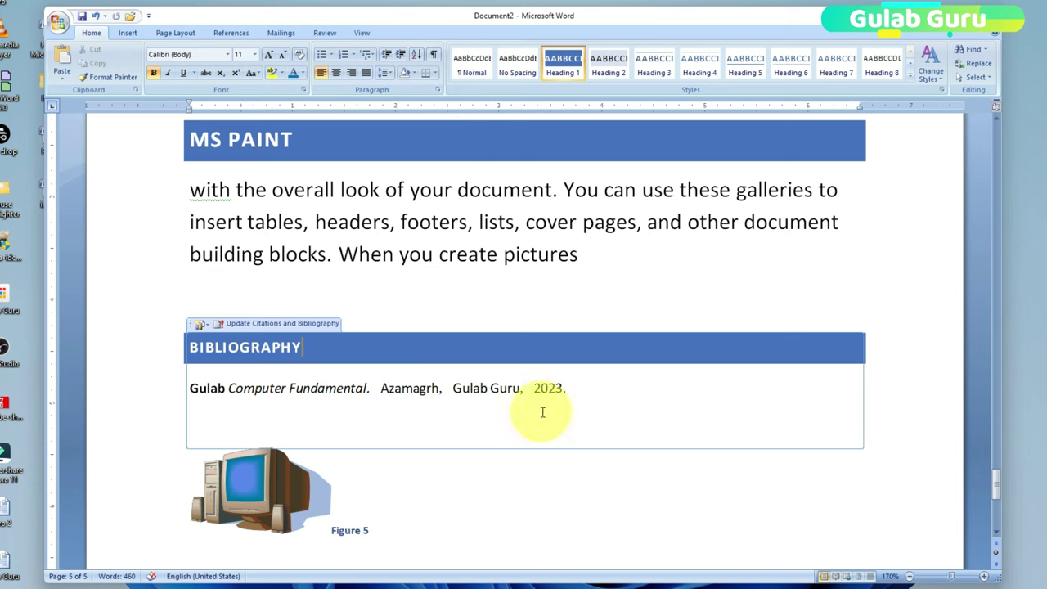
scroll(605, 392, up, 1)
scroll(614, 390, up, 3)
scroll(615, 391, up, 3)
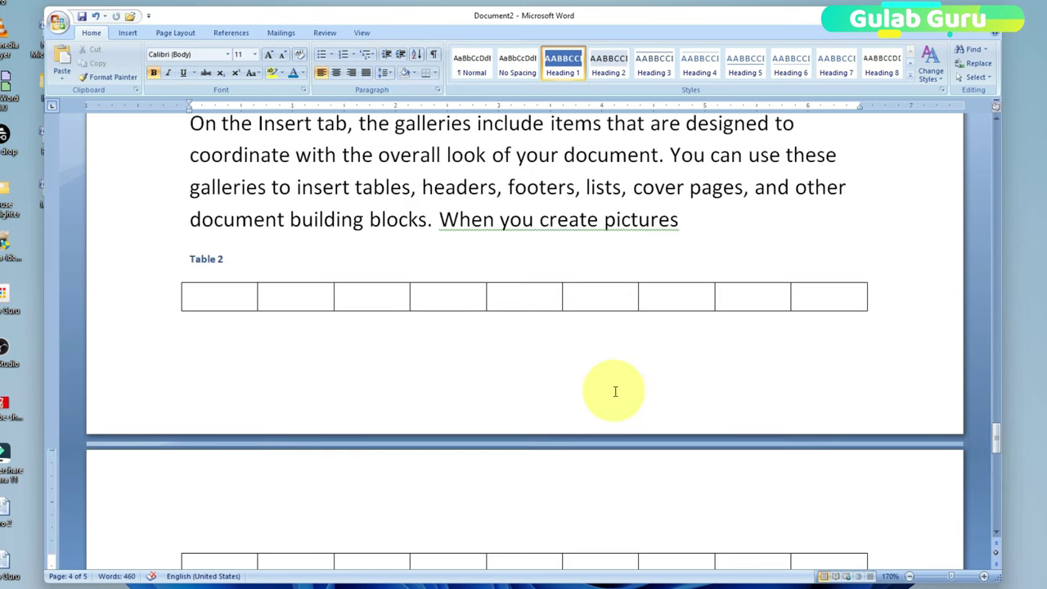
key(ctrl+Home)
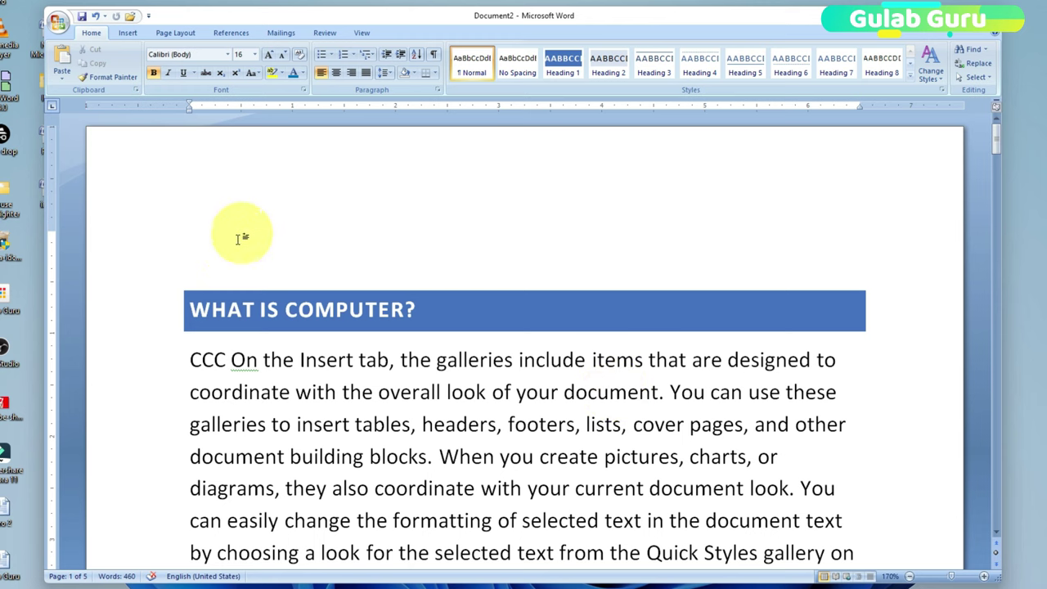
Insert a Table of Authorities at the top, listing Bibliography under Cases on page 5
click(225, 34)
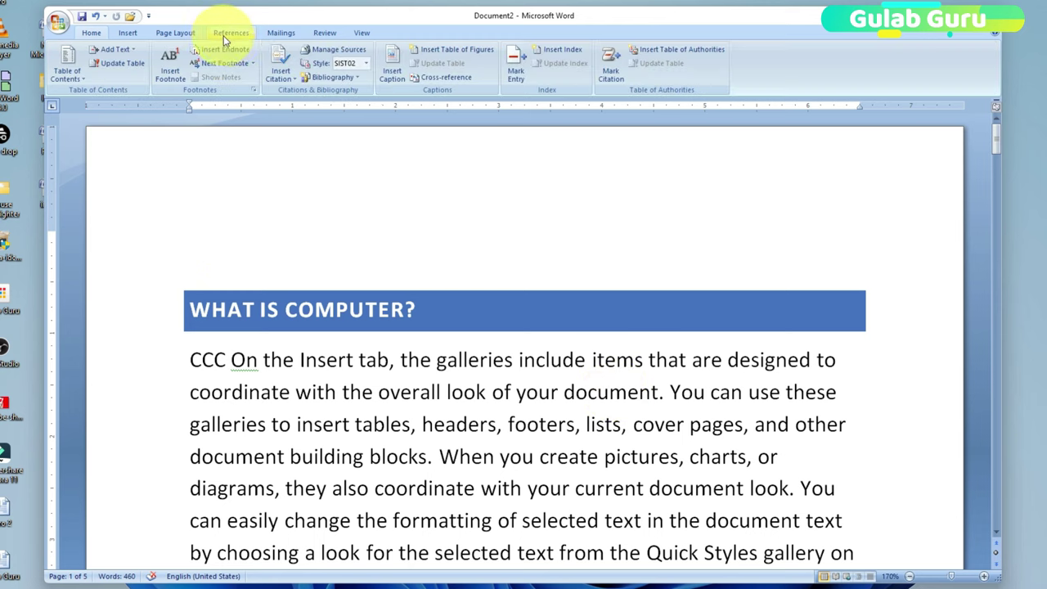
click(673, 49)
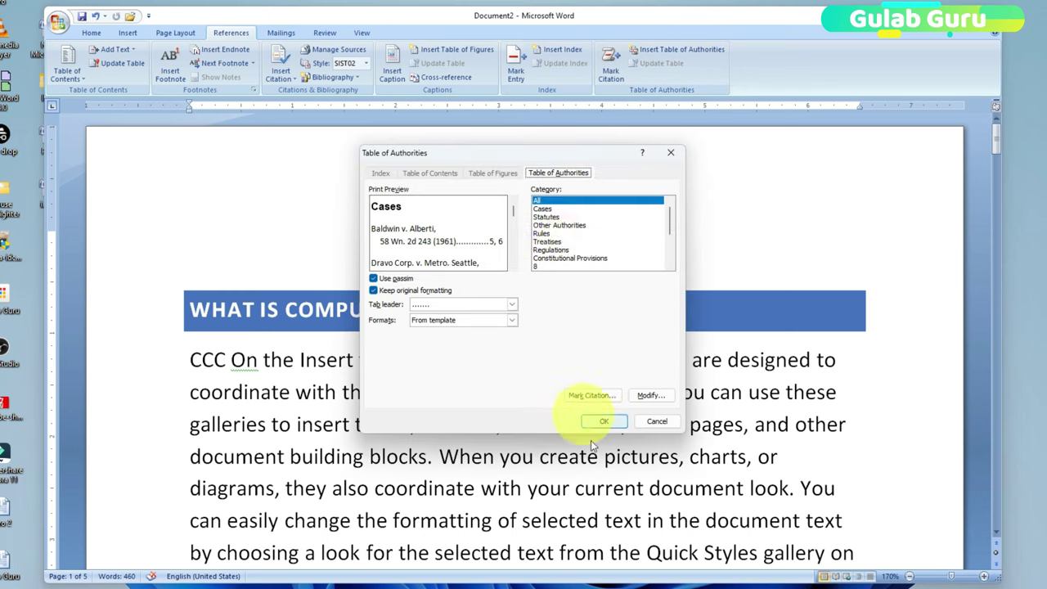
click(605, 423)
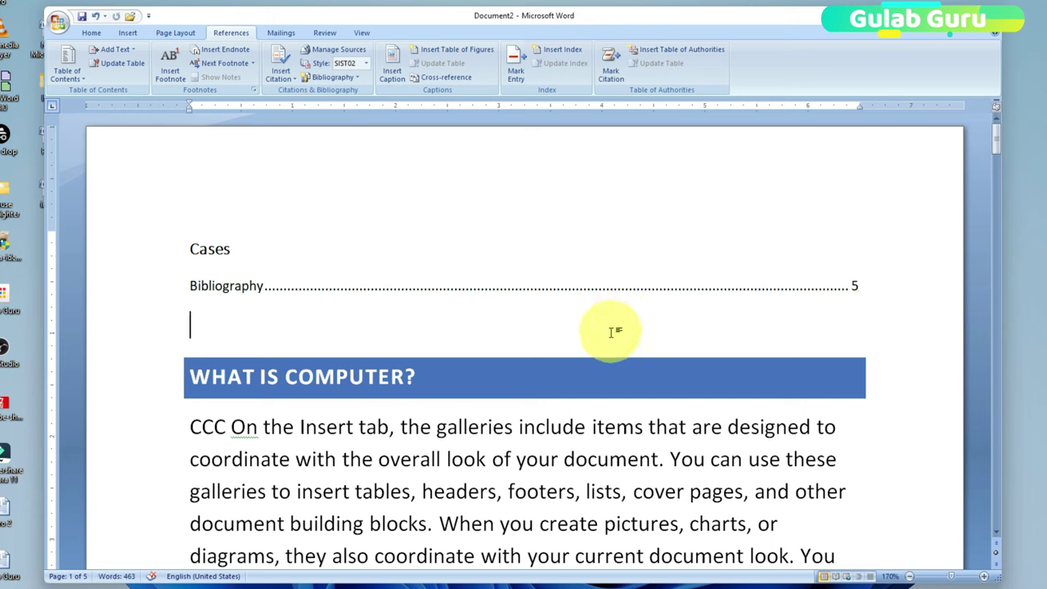
click(257, 286)
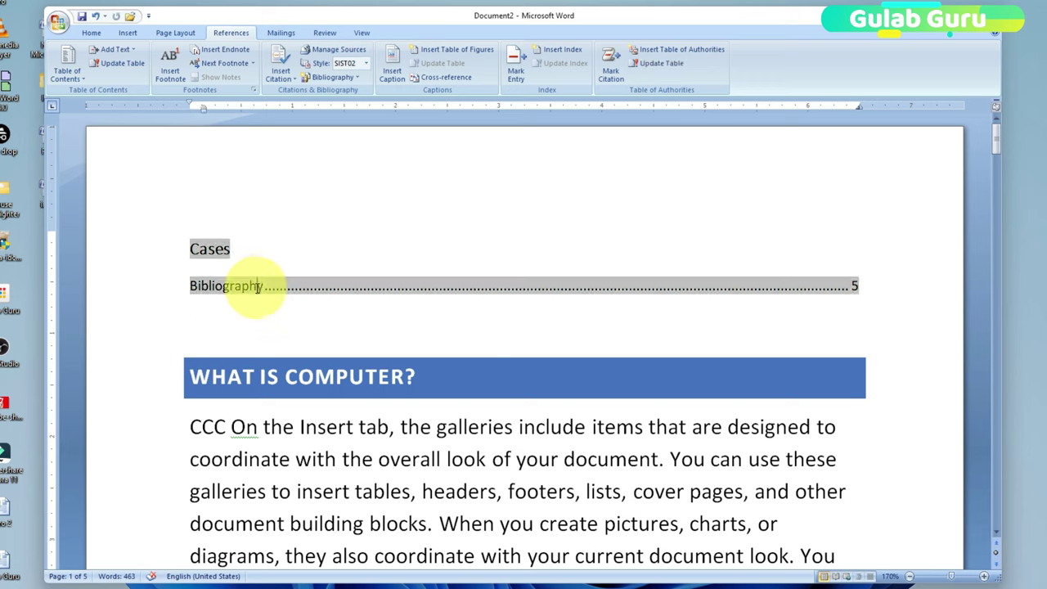
drag(191, 286, 265, 288)
click(265, 288)
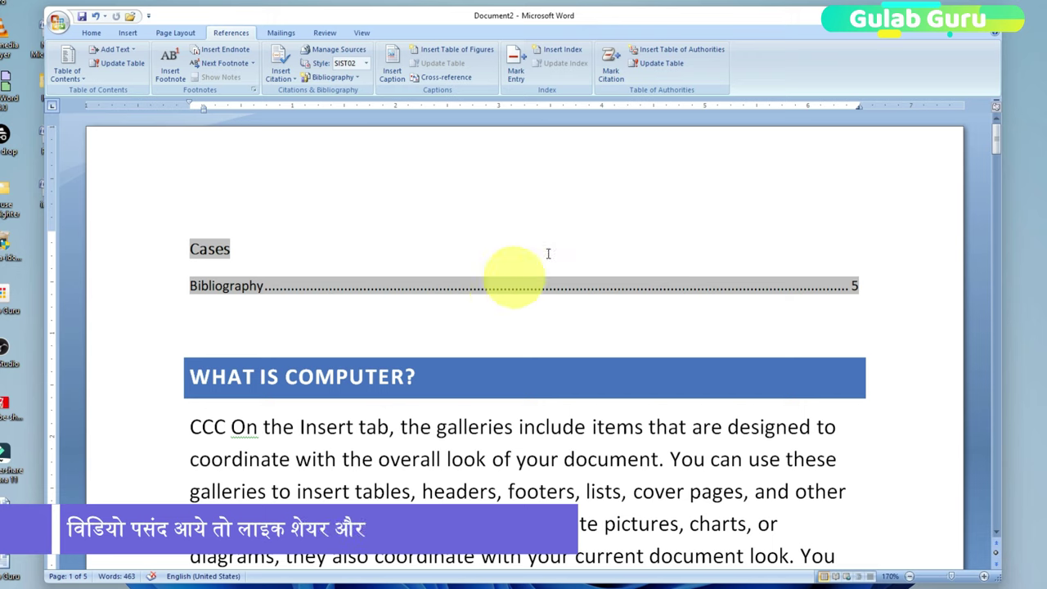